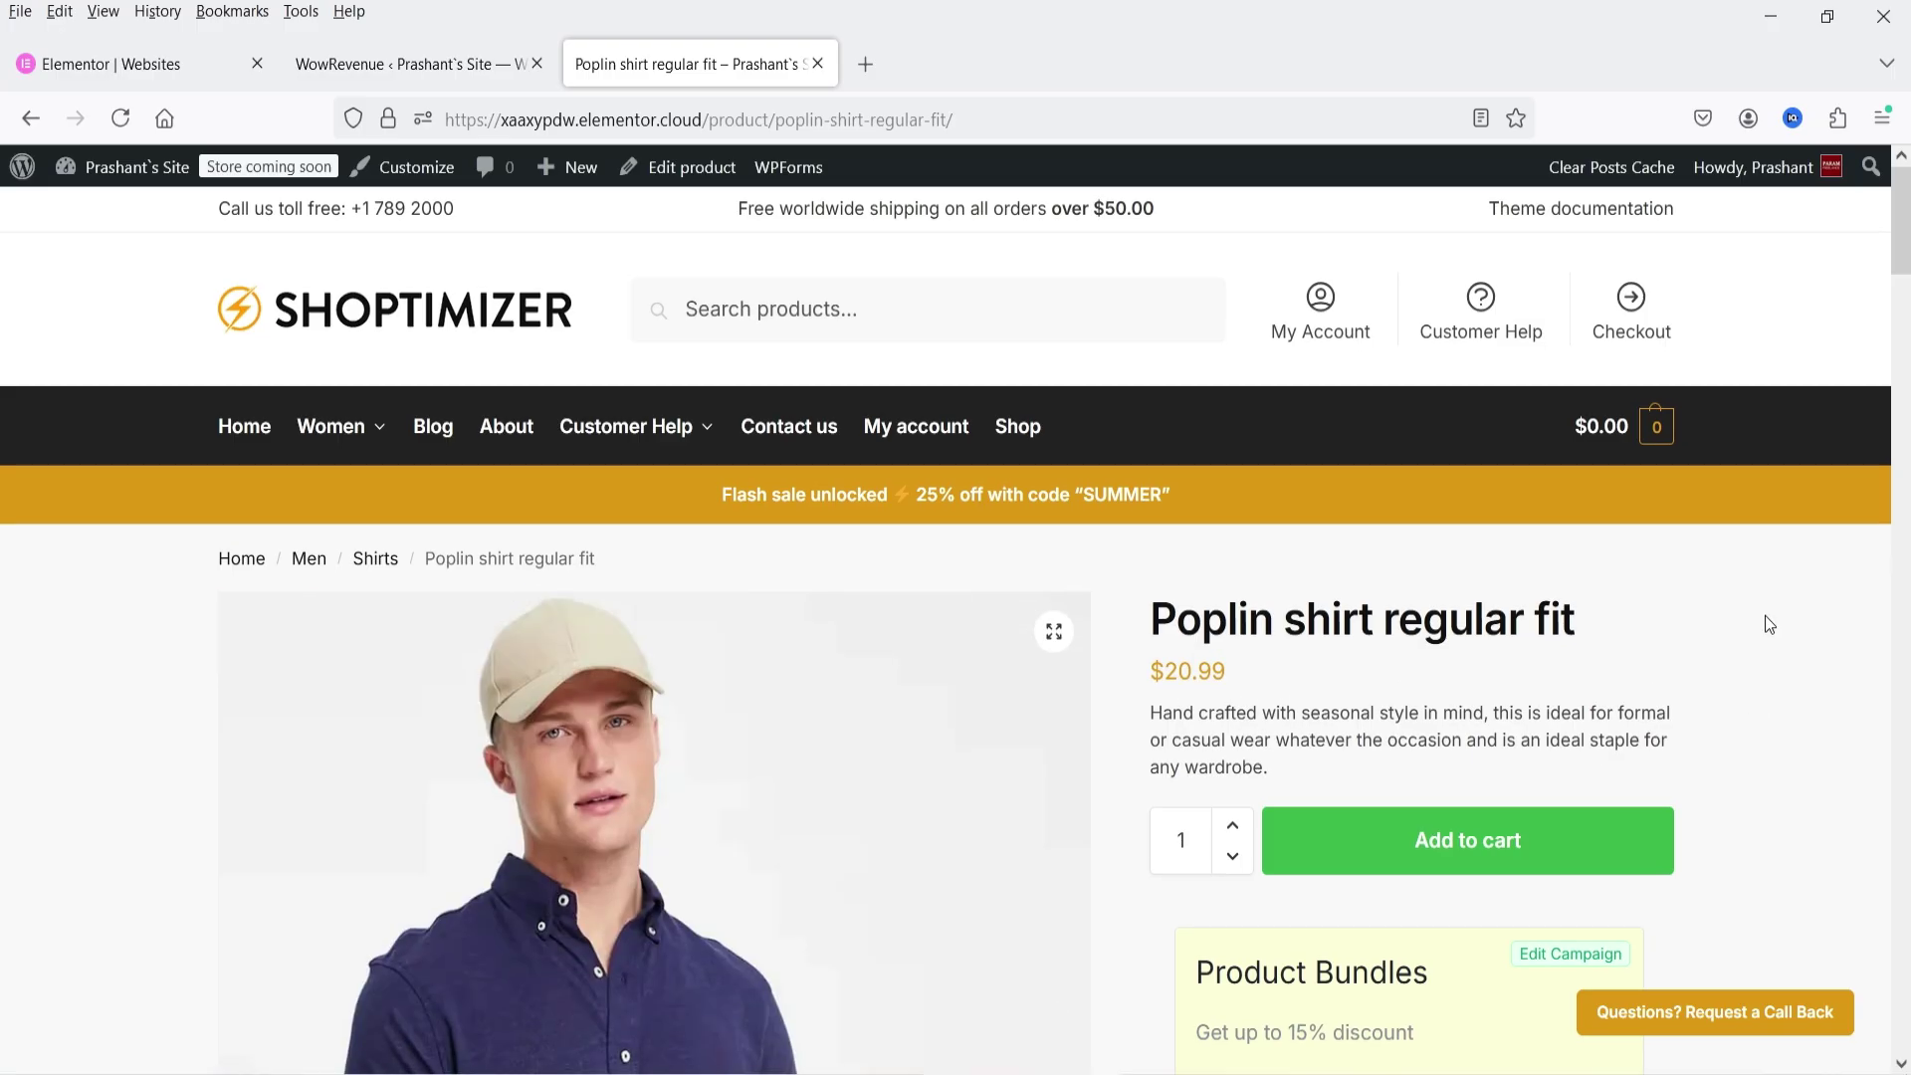
Step: Examine the Product Bundles offer on the Poplin shirt regular fit page, including its discounts, countdown, and bundle total
{"action": "scroll", "coordinate": [1767, 617], "scroll_direction": "down", "scroll_amount": 5}
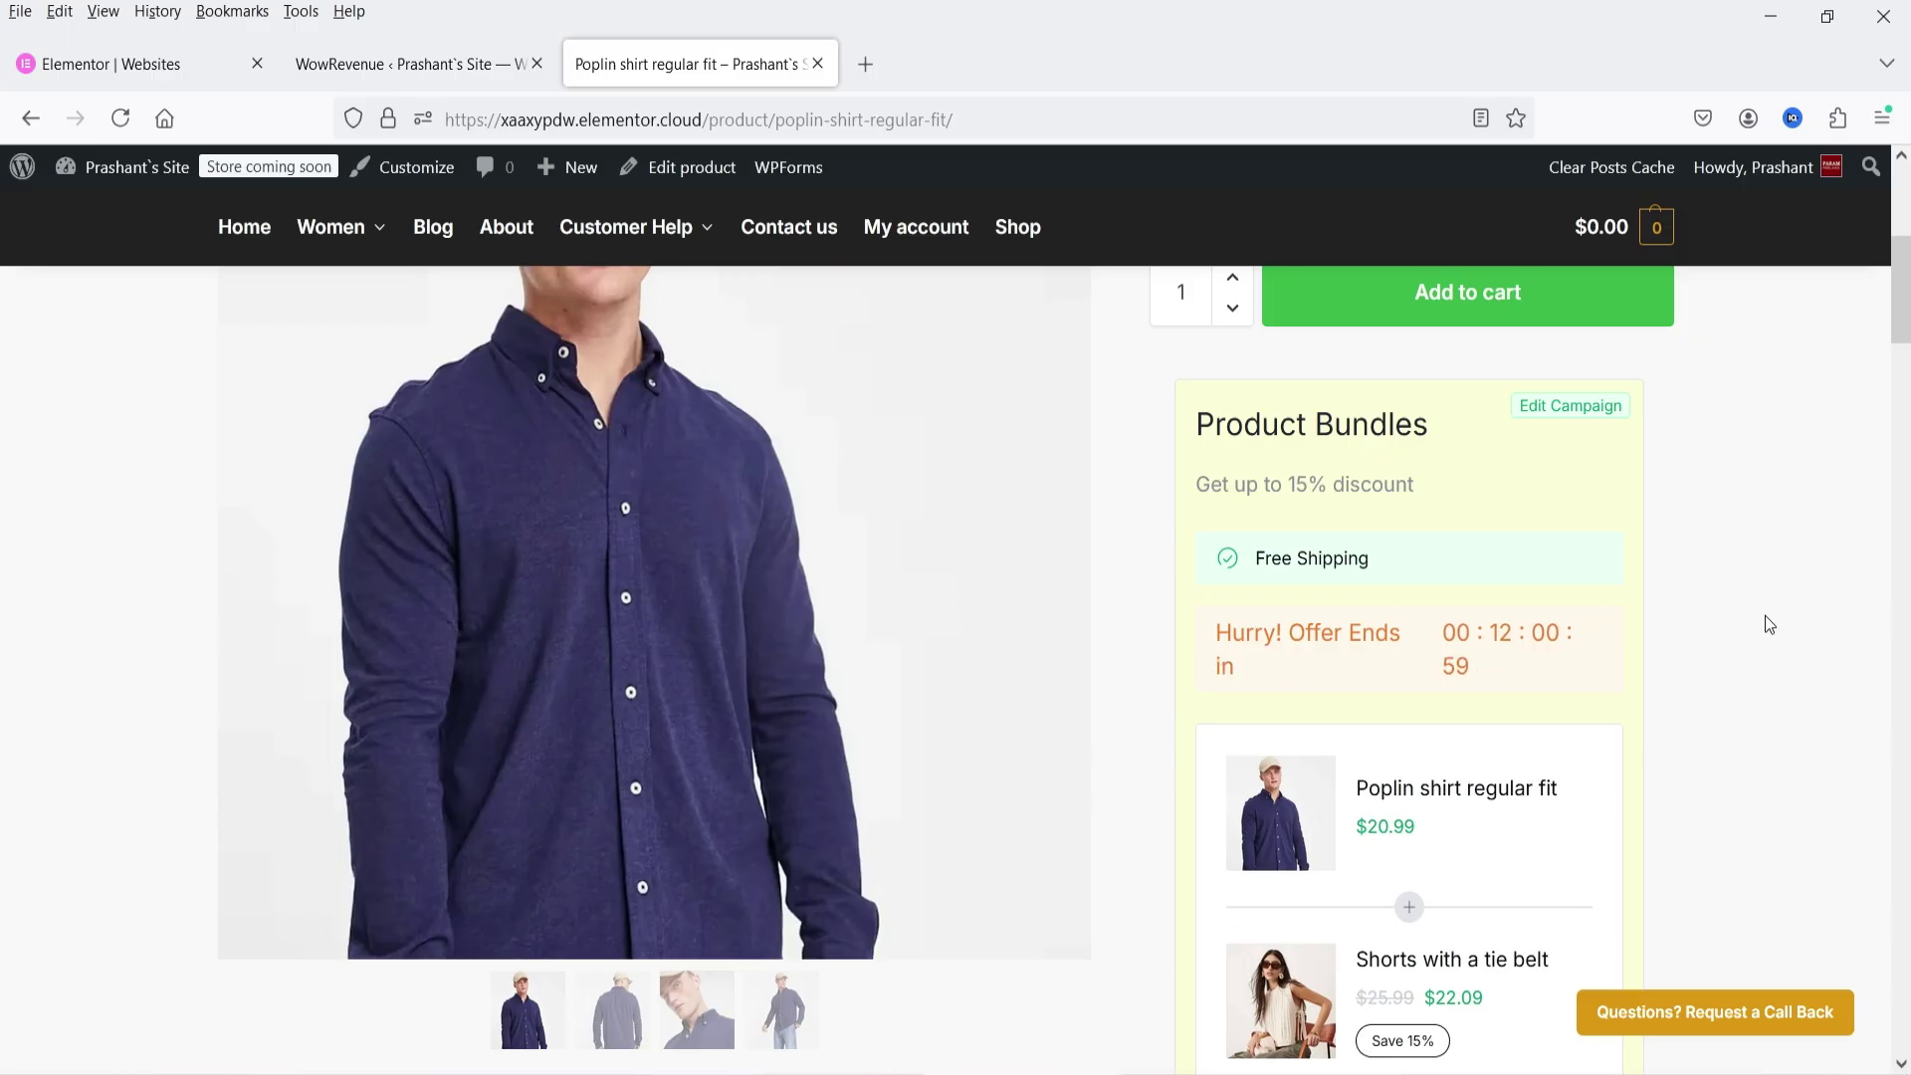
{"action": "scroll", "coordinate": [1765, 616], "scroll_direction": "down", "scroll_amount": 3}
{"action": "scroll", "coordinate": [1768, 619], "scroll_direction": "down", "scroll_amount": 2}
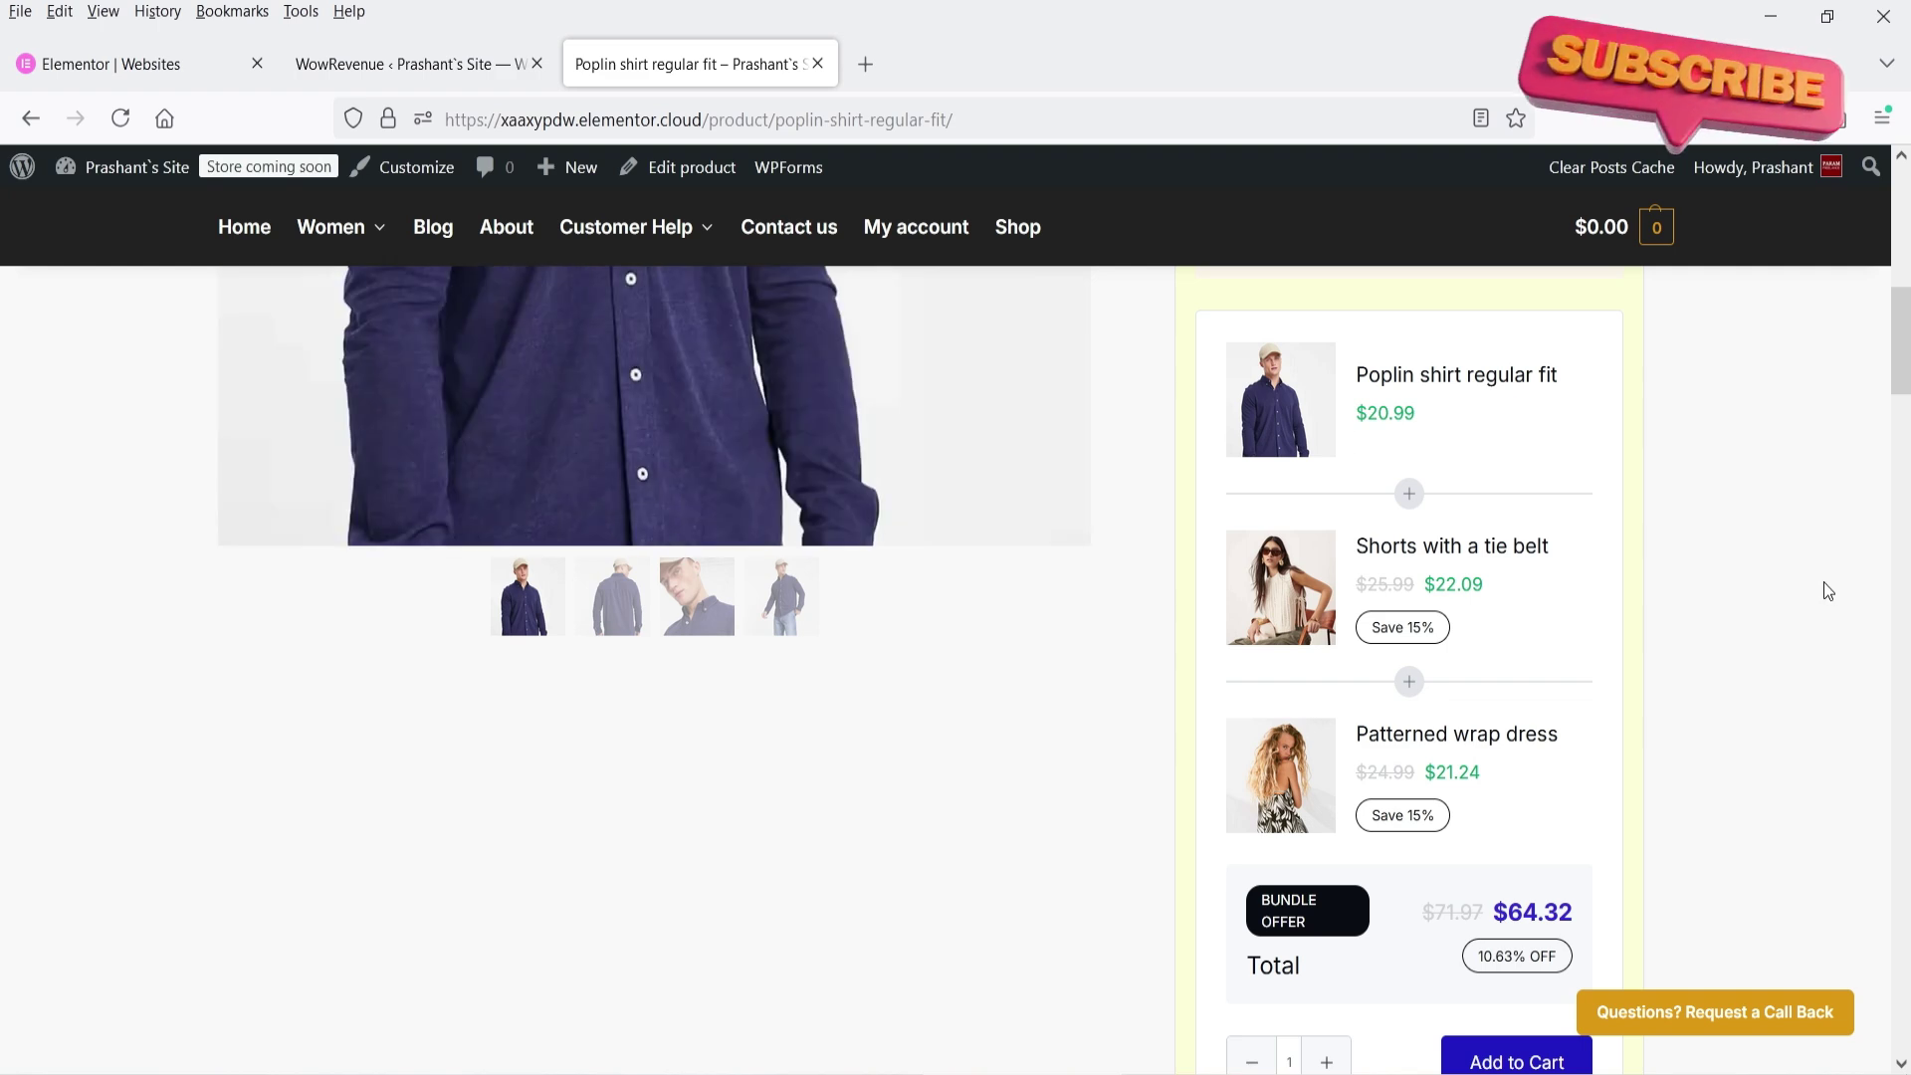
{"action": "scroll", "coordinate": [1817, 582], "scroll_direction": "down", "scroll_amount": 2}
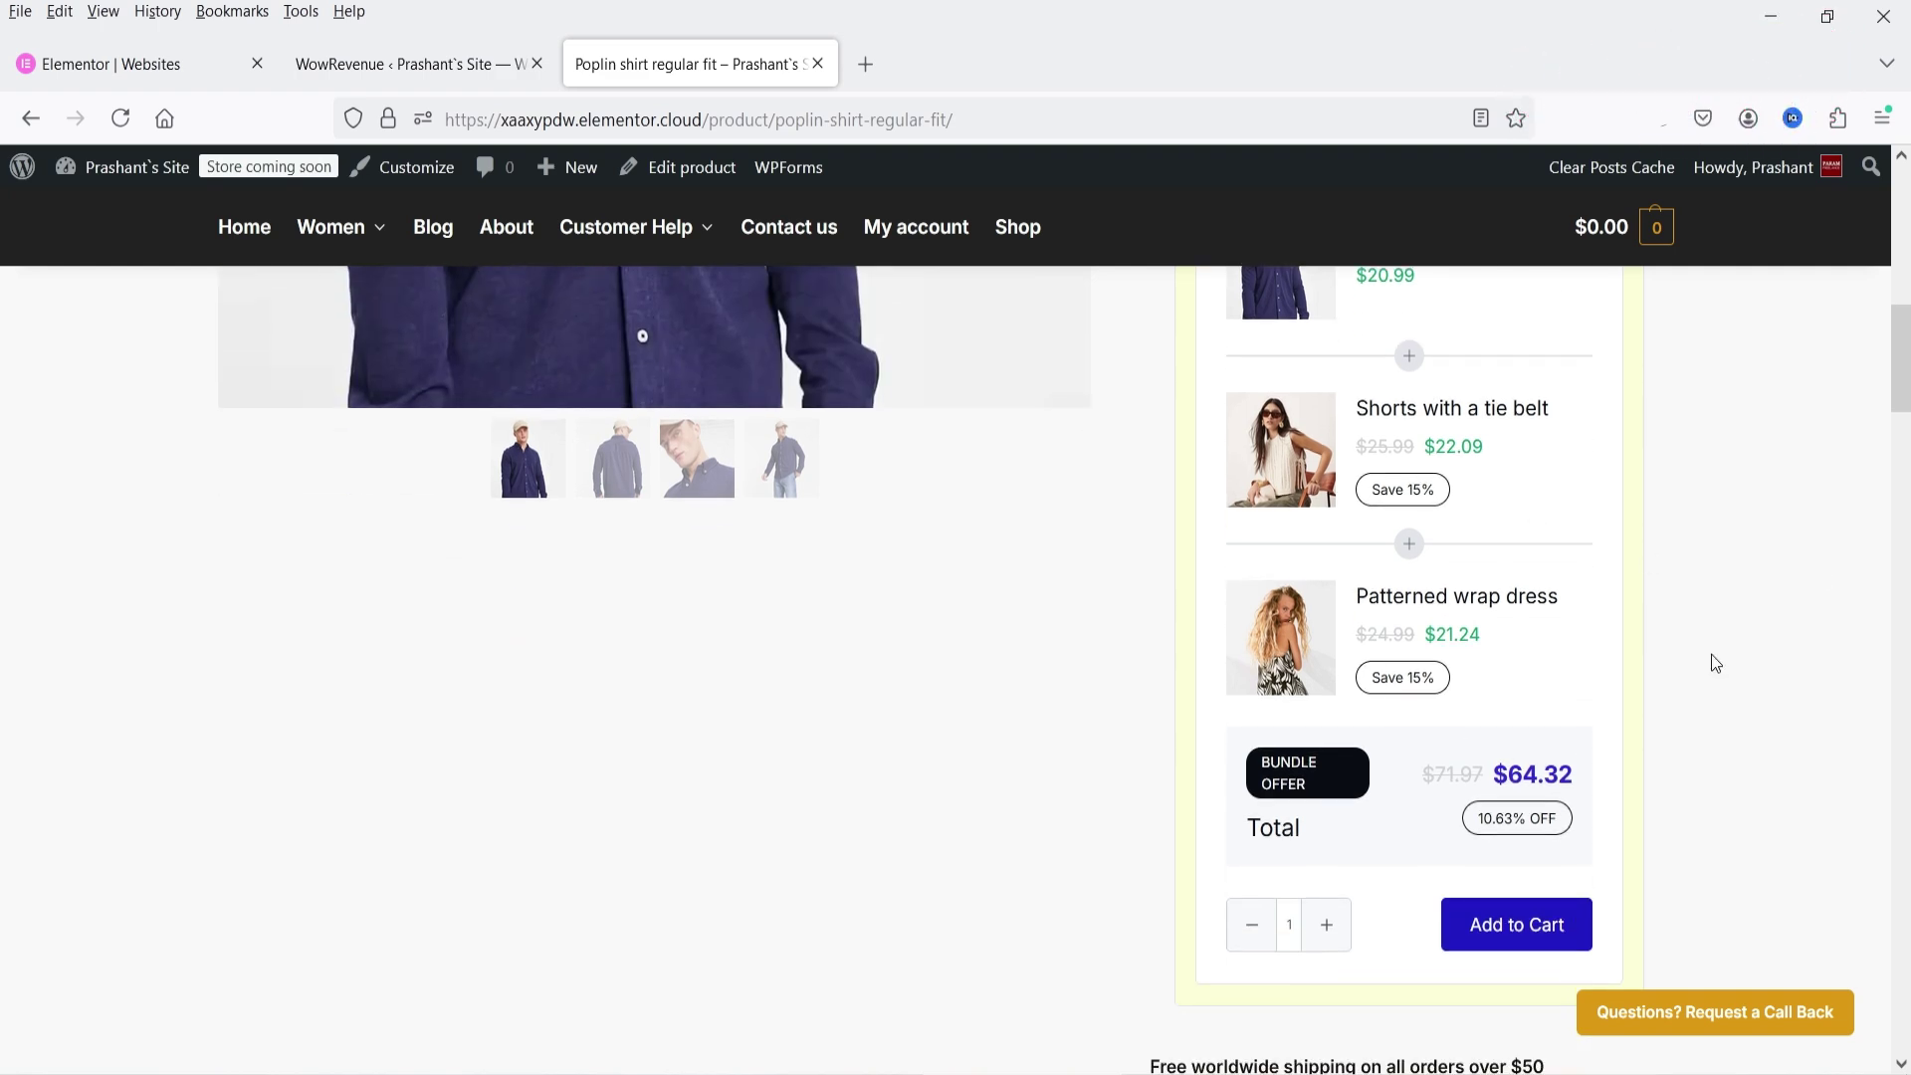
{"action": "scroll", "coordinate": [1712, 657], "scroll_direction": "up", "scroll_amount": 4}
{"action": "scroll", "coordinate": [1561, 726], "scroll_direction": "down", "scroll_amount": 6}
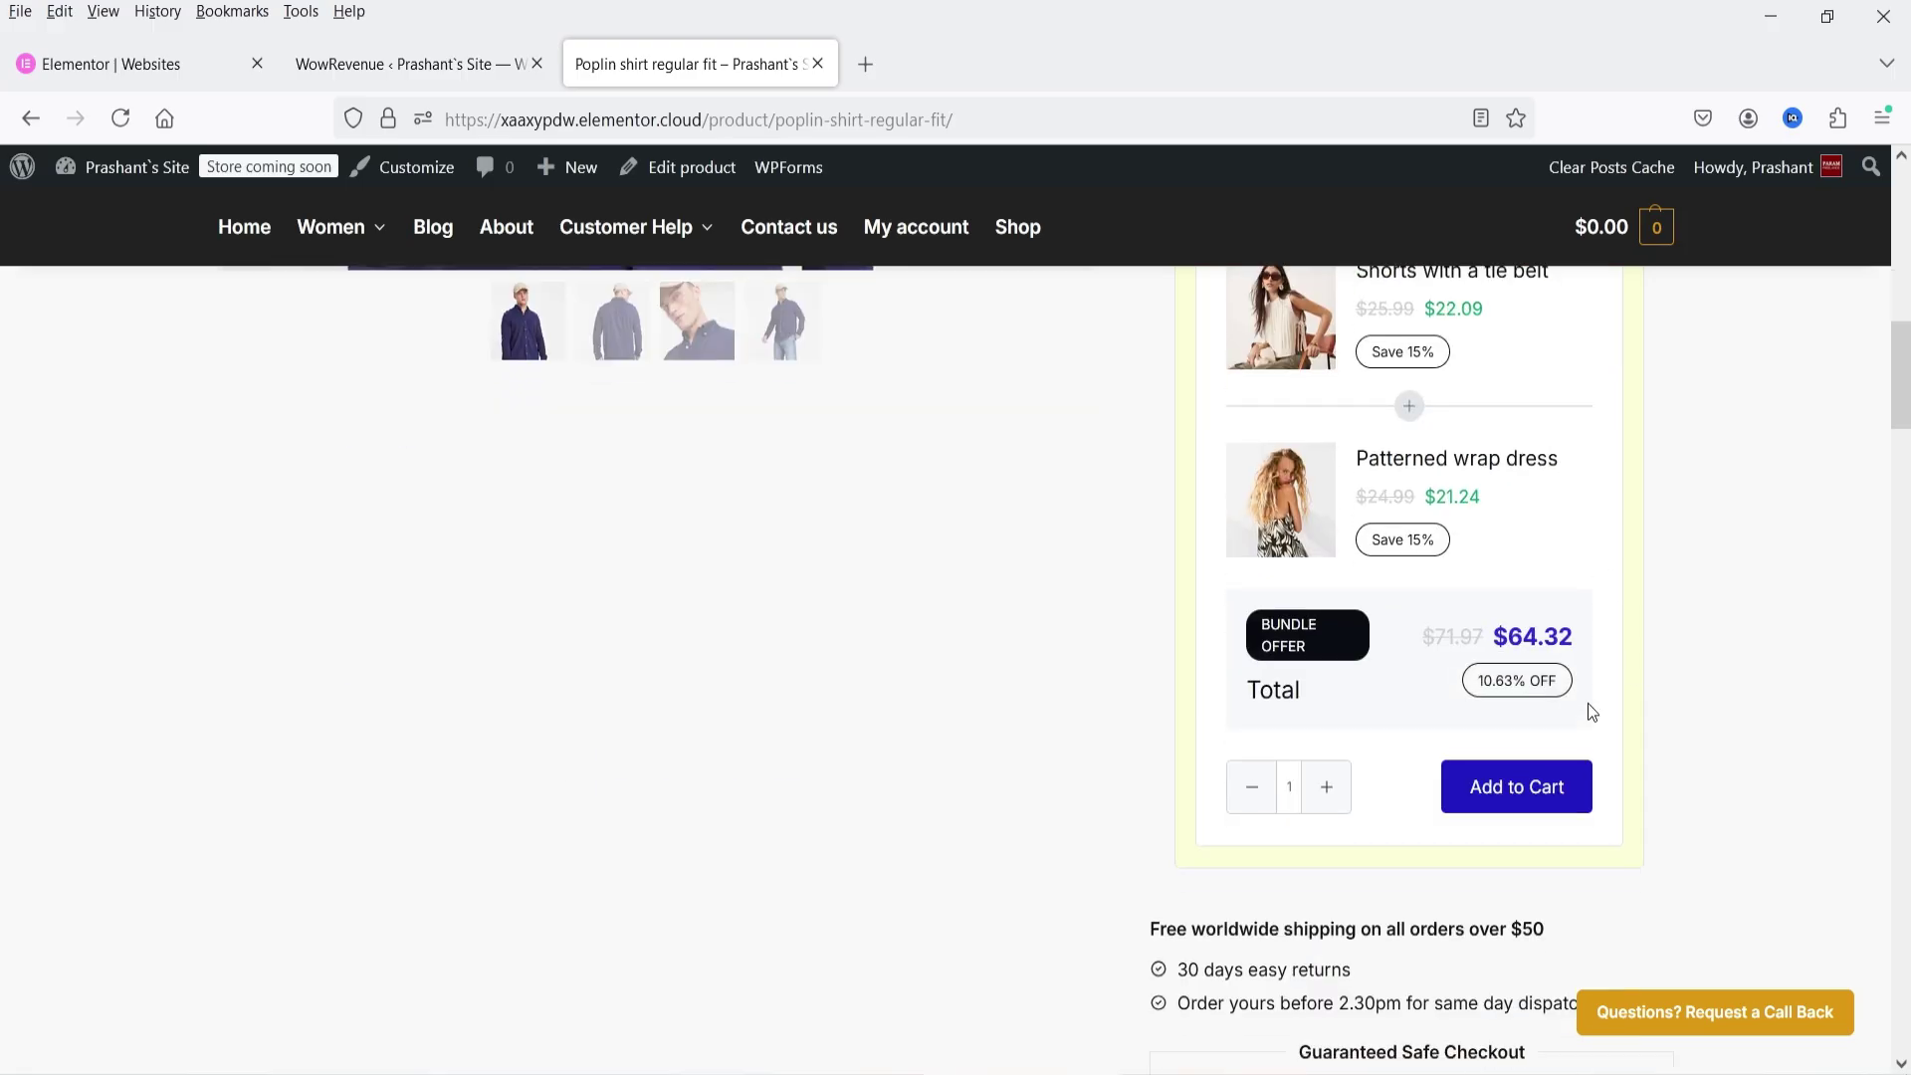
{"action": "scroll", "coordinate": [1571, 715], "scroll_direction": "up", "scroll_amount": 4}
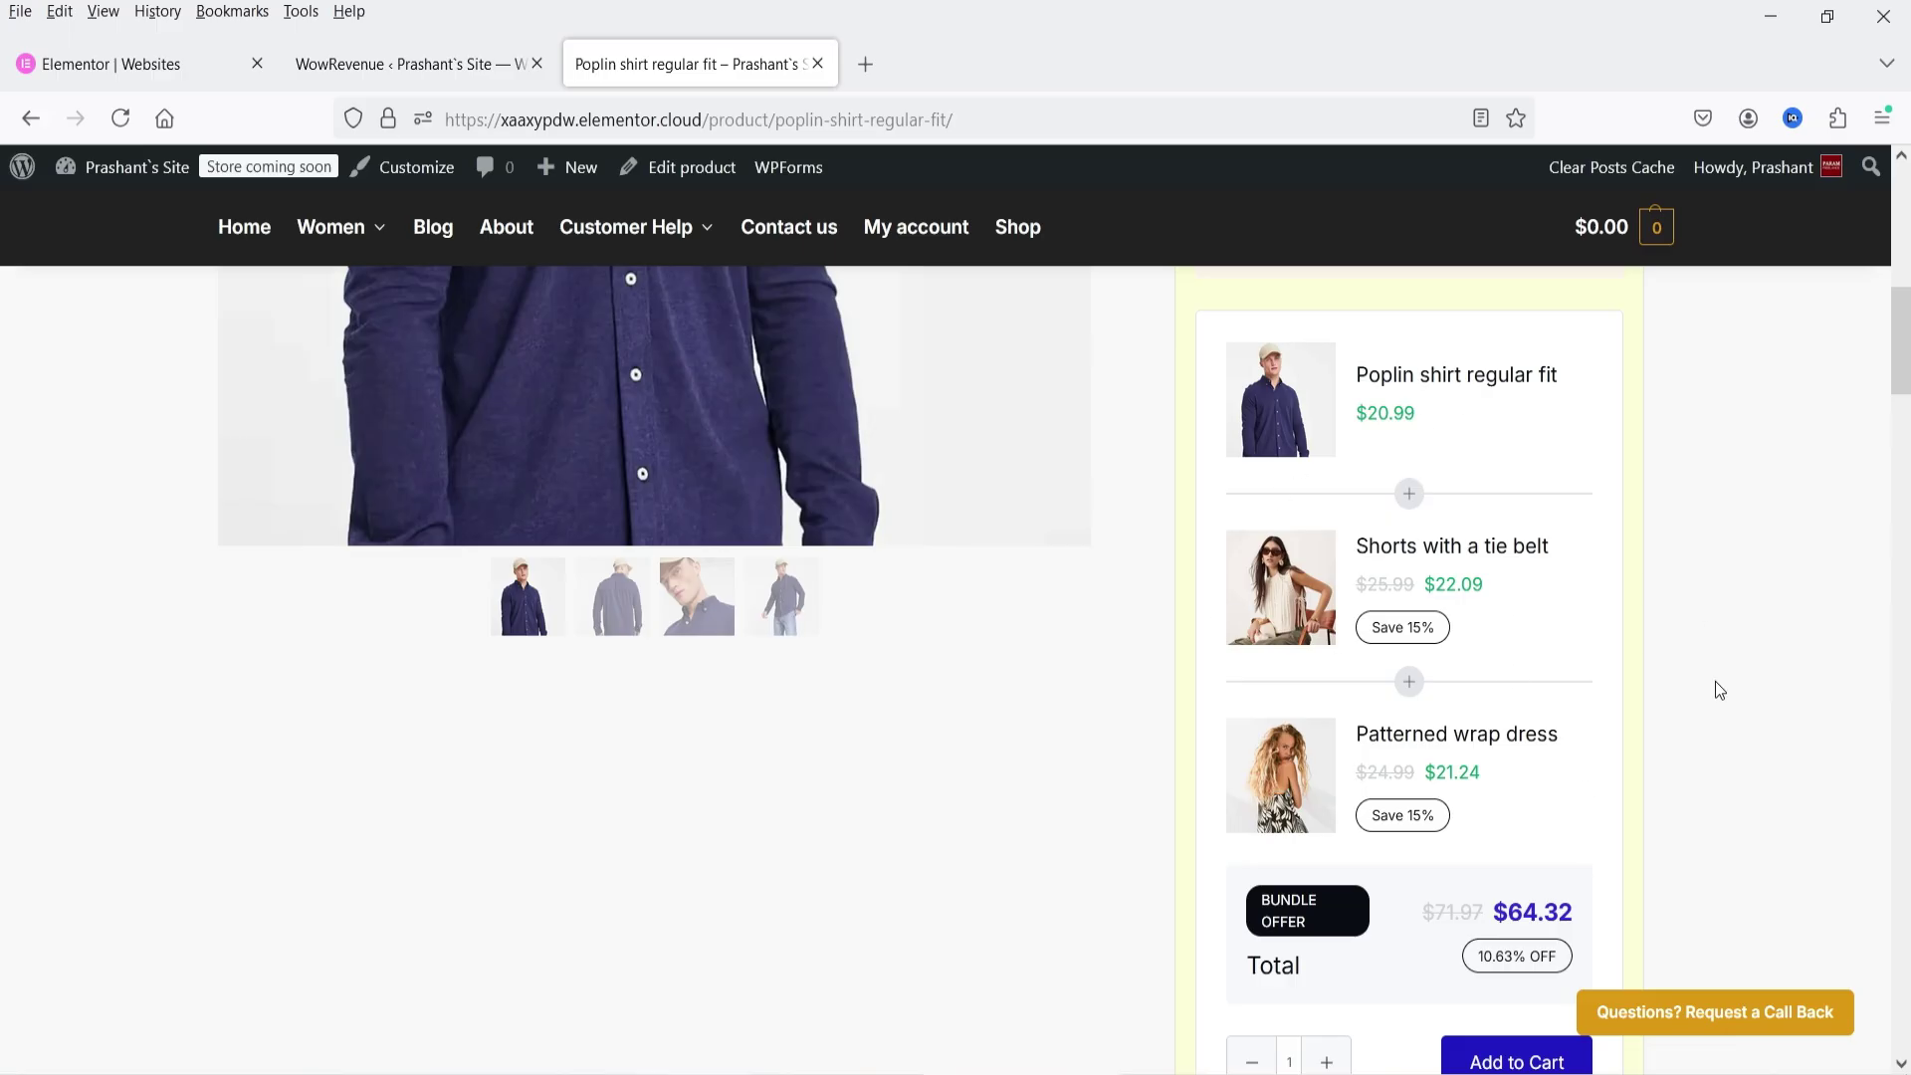
{"action": "scroll", "coordinate": [1716, 687], "scroll_direction": "up", "scroll_amount": 7}
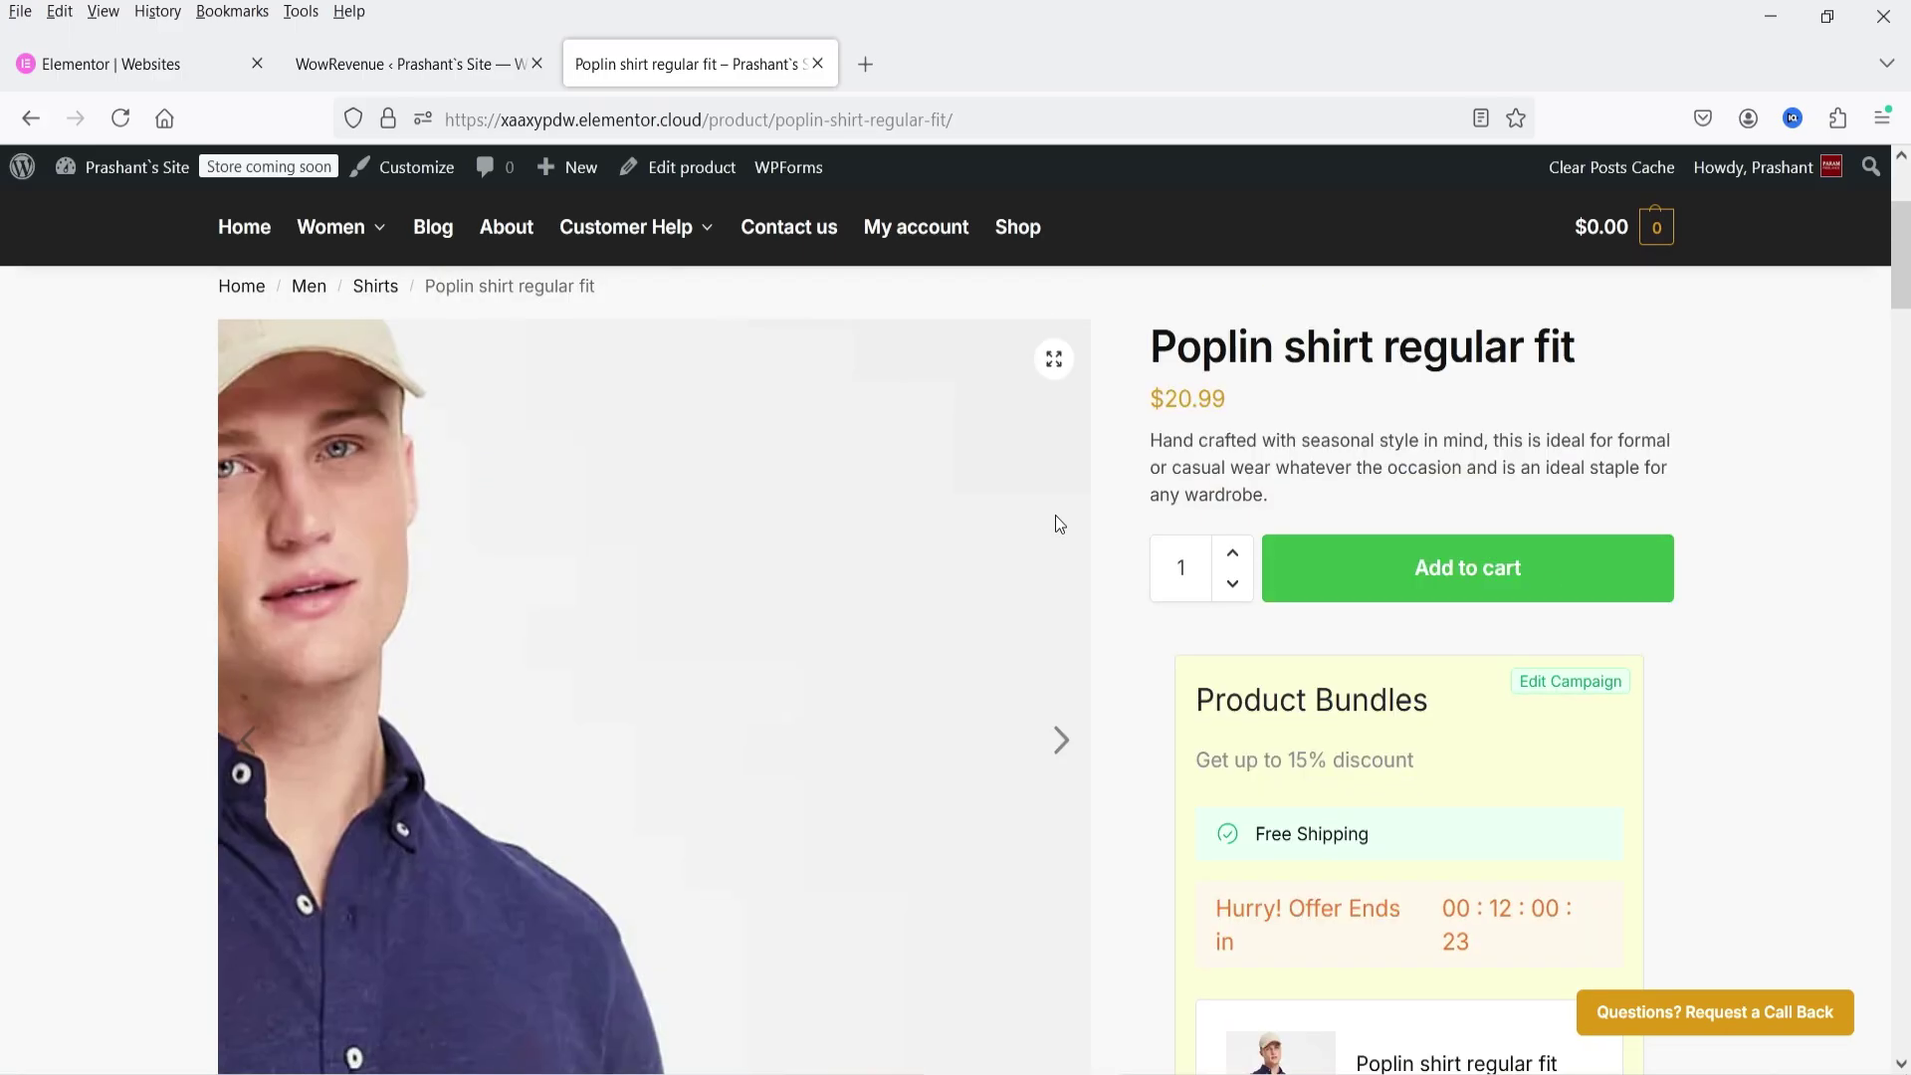
{"action": "scroll", "coordinate": [1344, 525], "scroll_direction": "down", "scroll_amount": 3}
{"action": "scroll", "coordinate": [1741, 535], "scroll_direction": "down", "scroll_amount": 4}
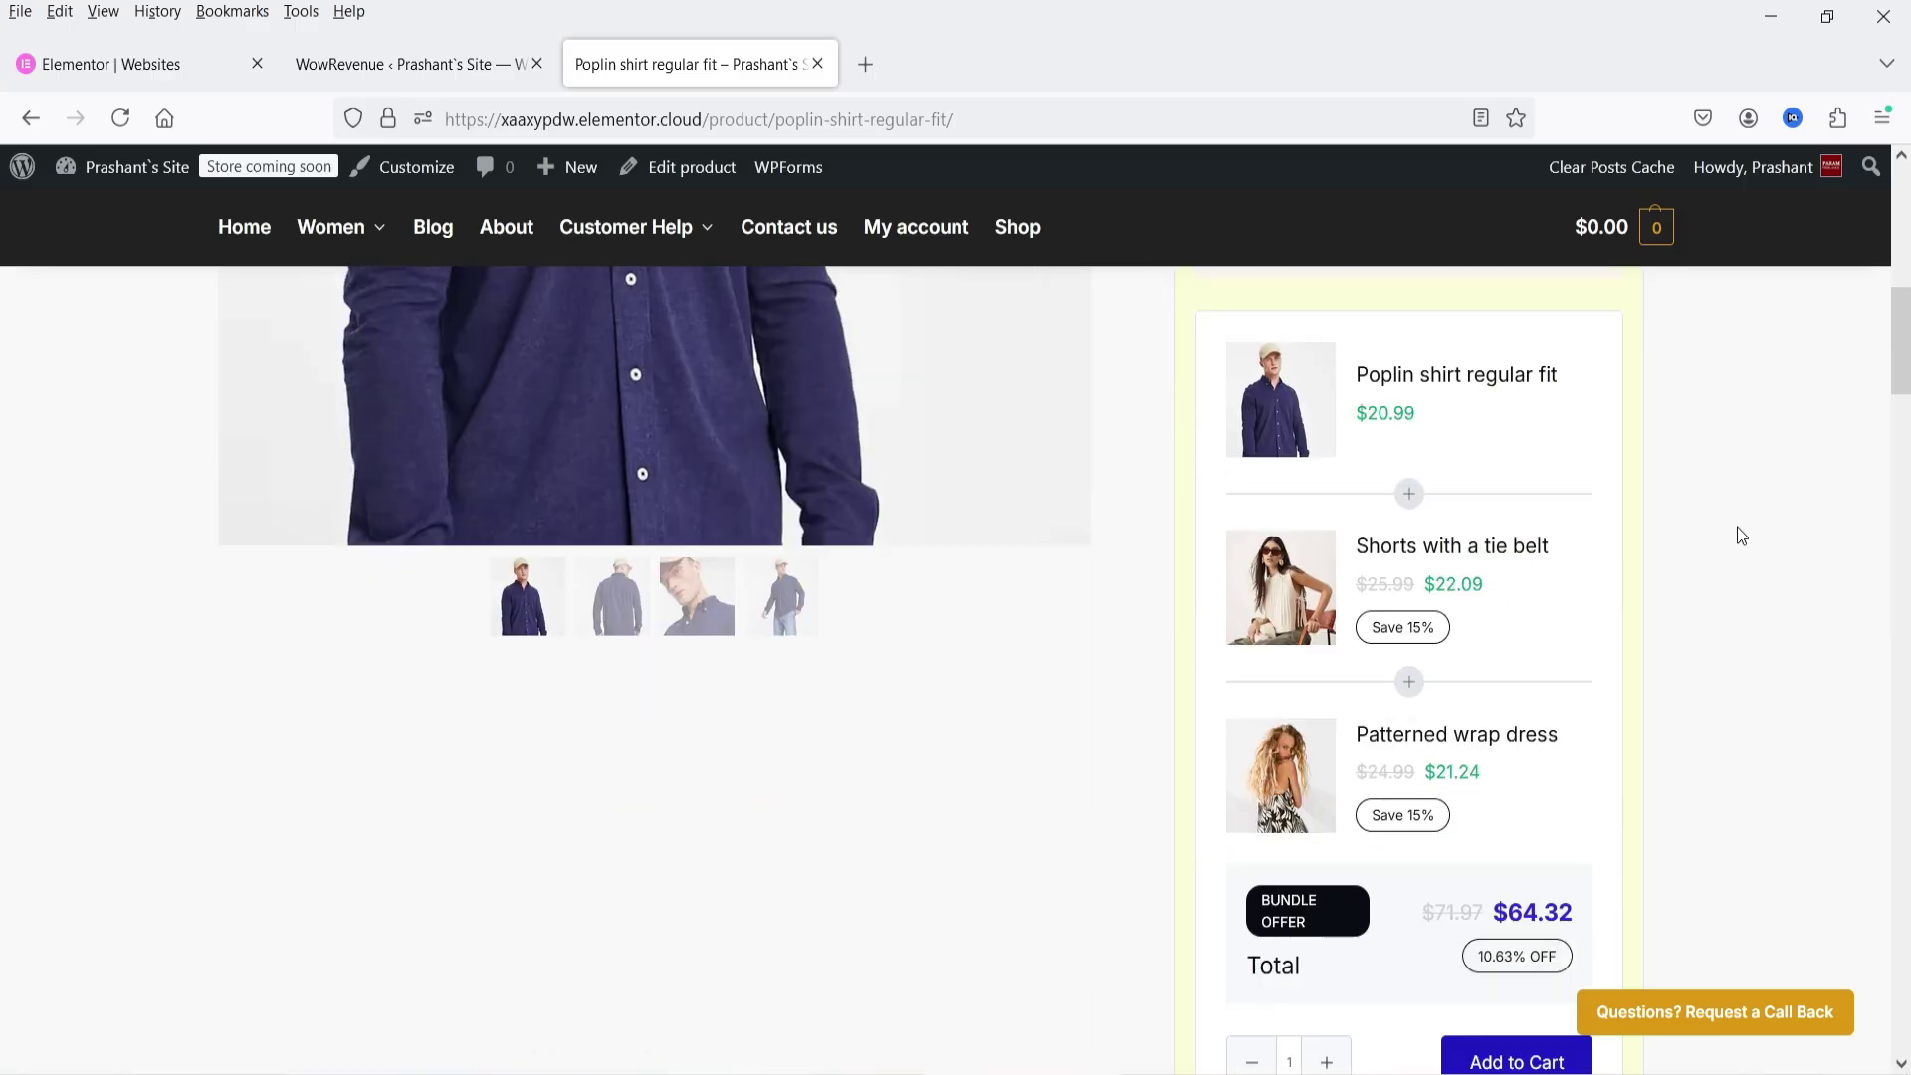
{"action": "scroll", "coordinate": [1847, 647], "scroll_direction": "up", "scroll_amount": 6}
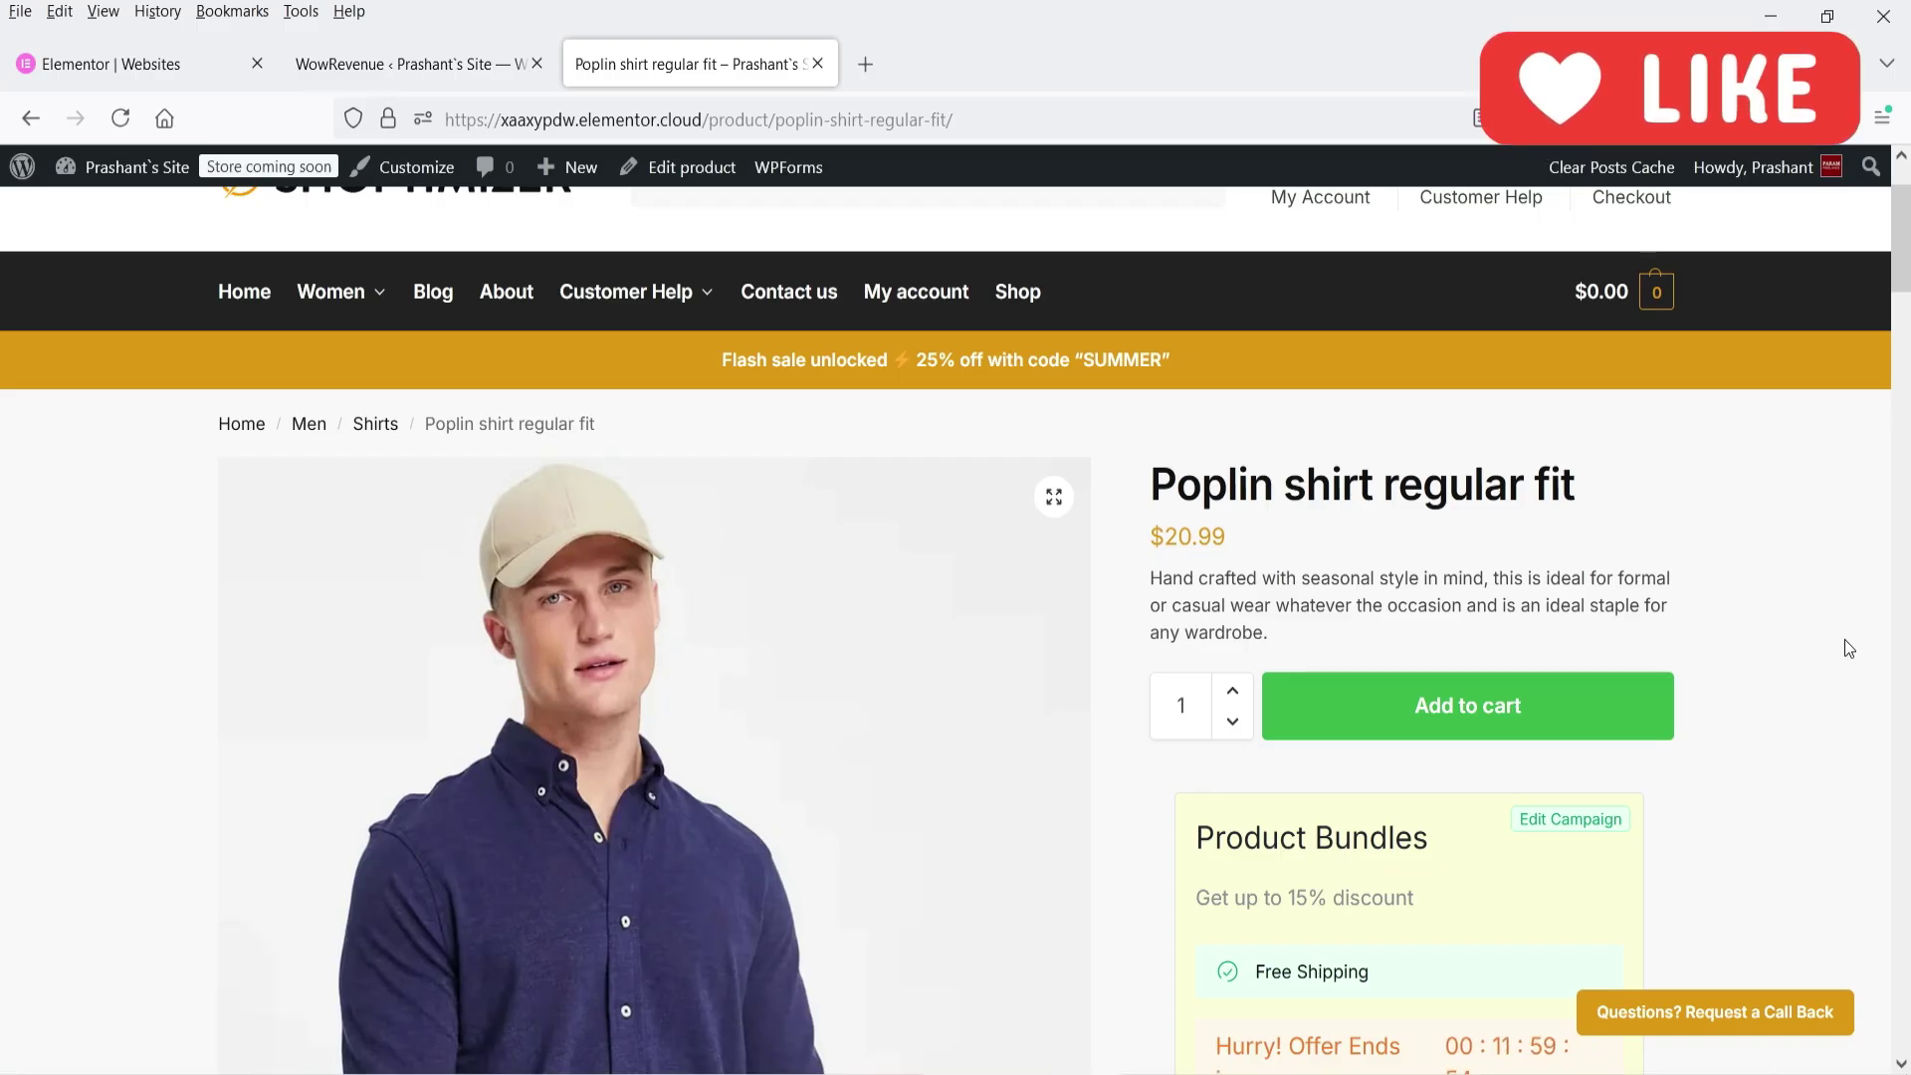
{"action": "scroll", "coordinate": [1740, 631], "scroll_direction": "down", "scroll_amount": 5}
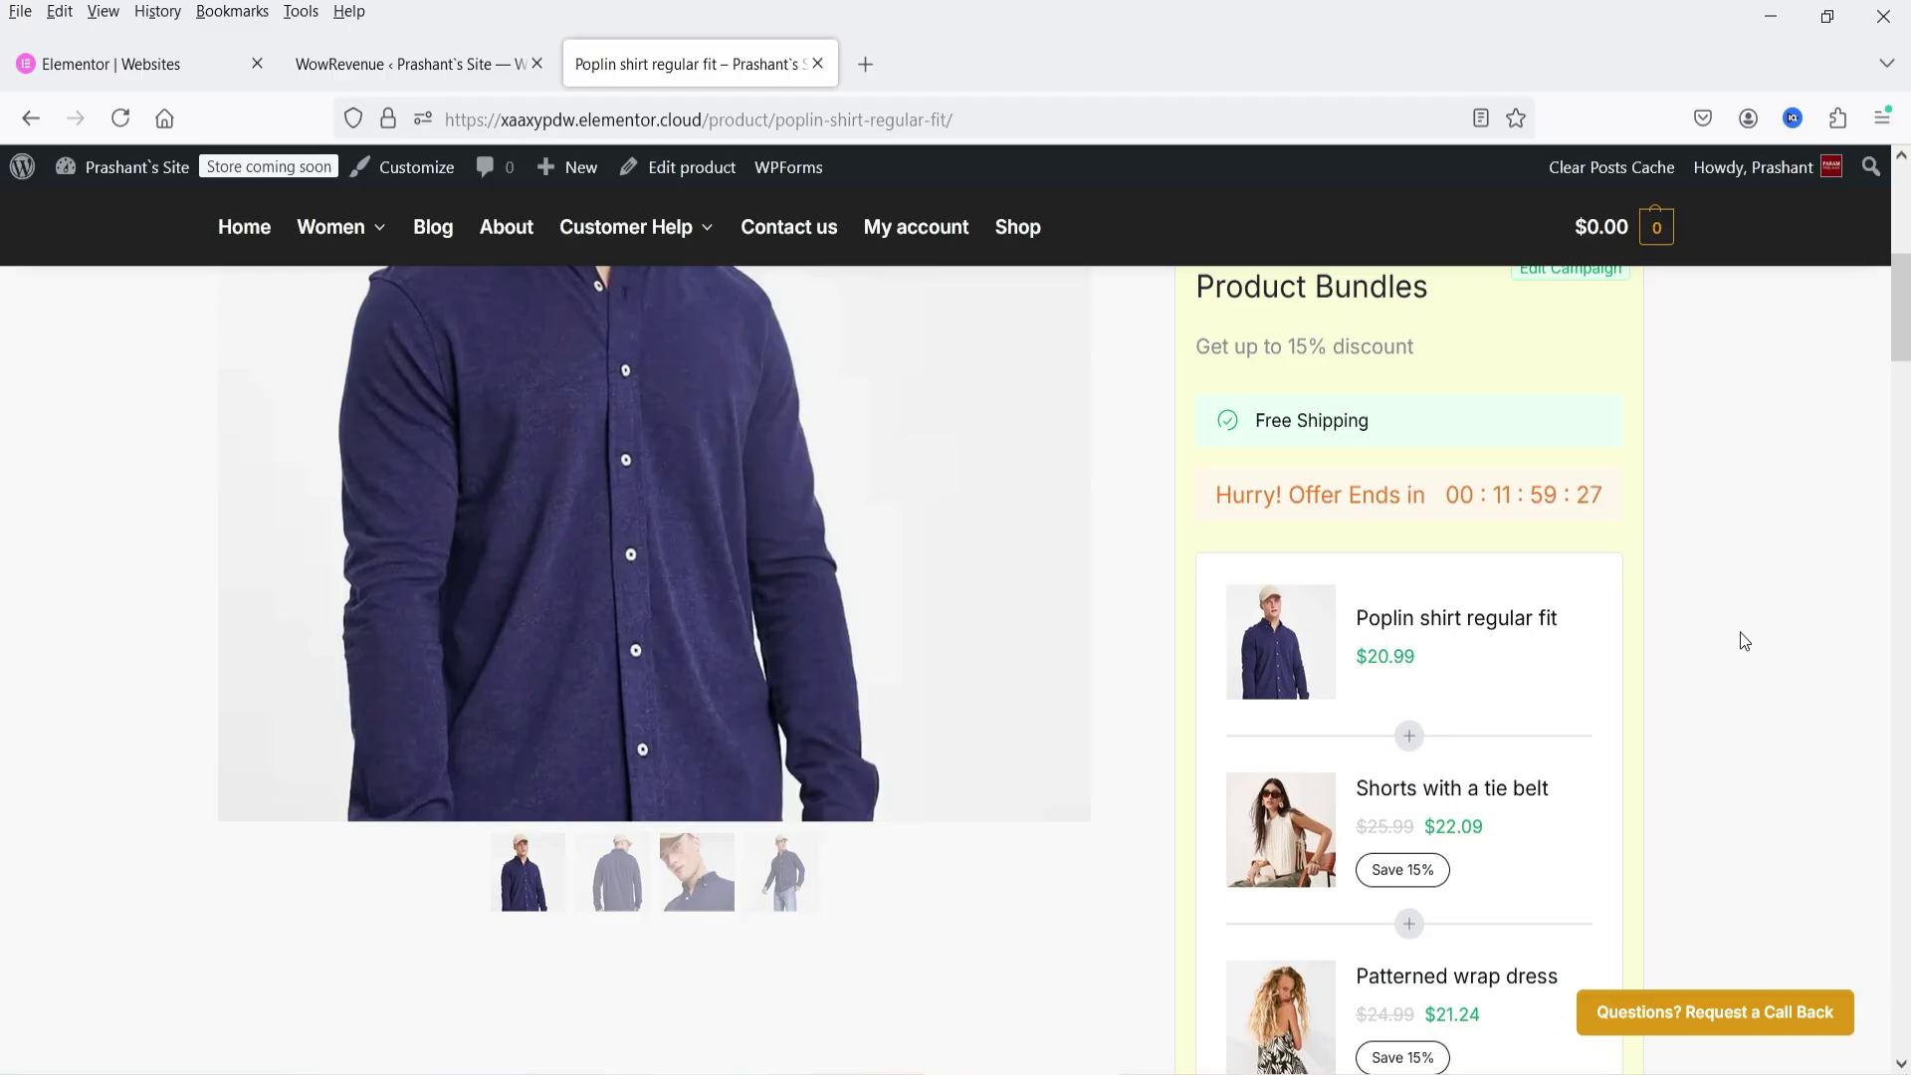
{"action": "scroll", "coordinate": [1740, 633], "scroll_direction": "up", "scroll_amount": 6}
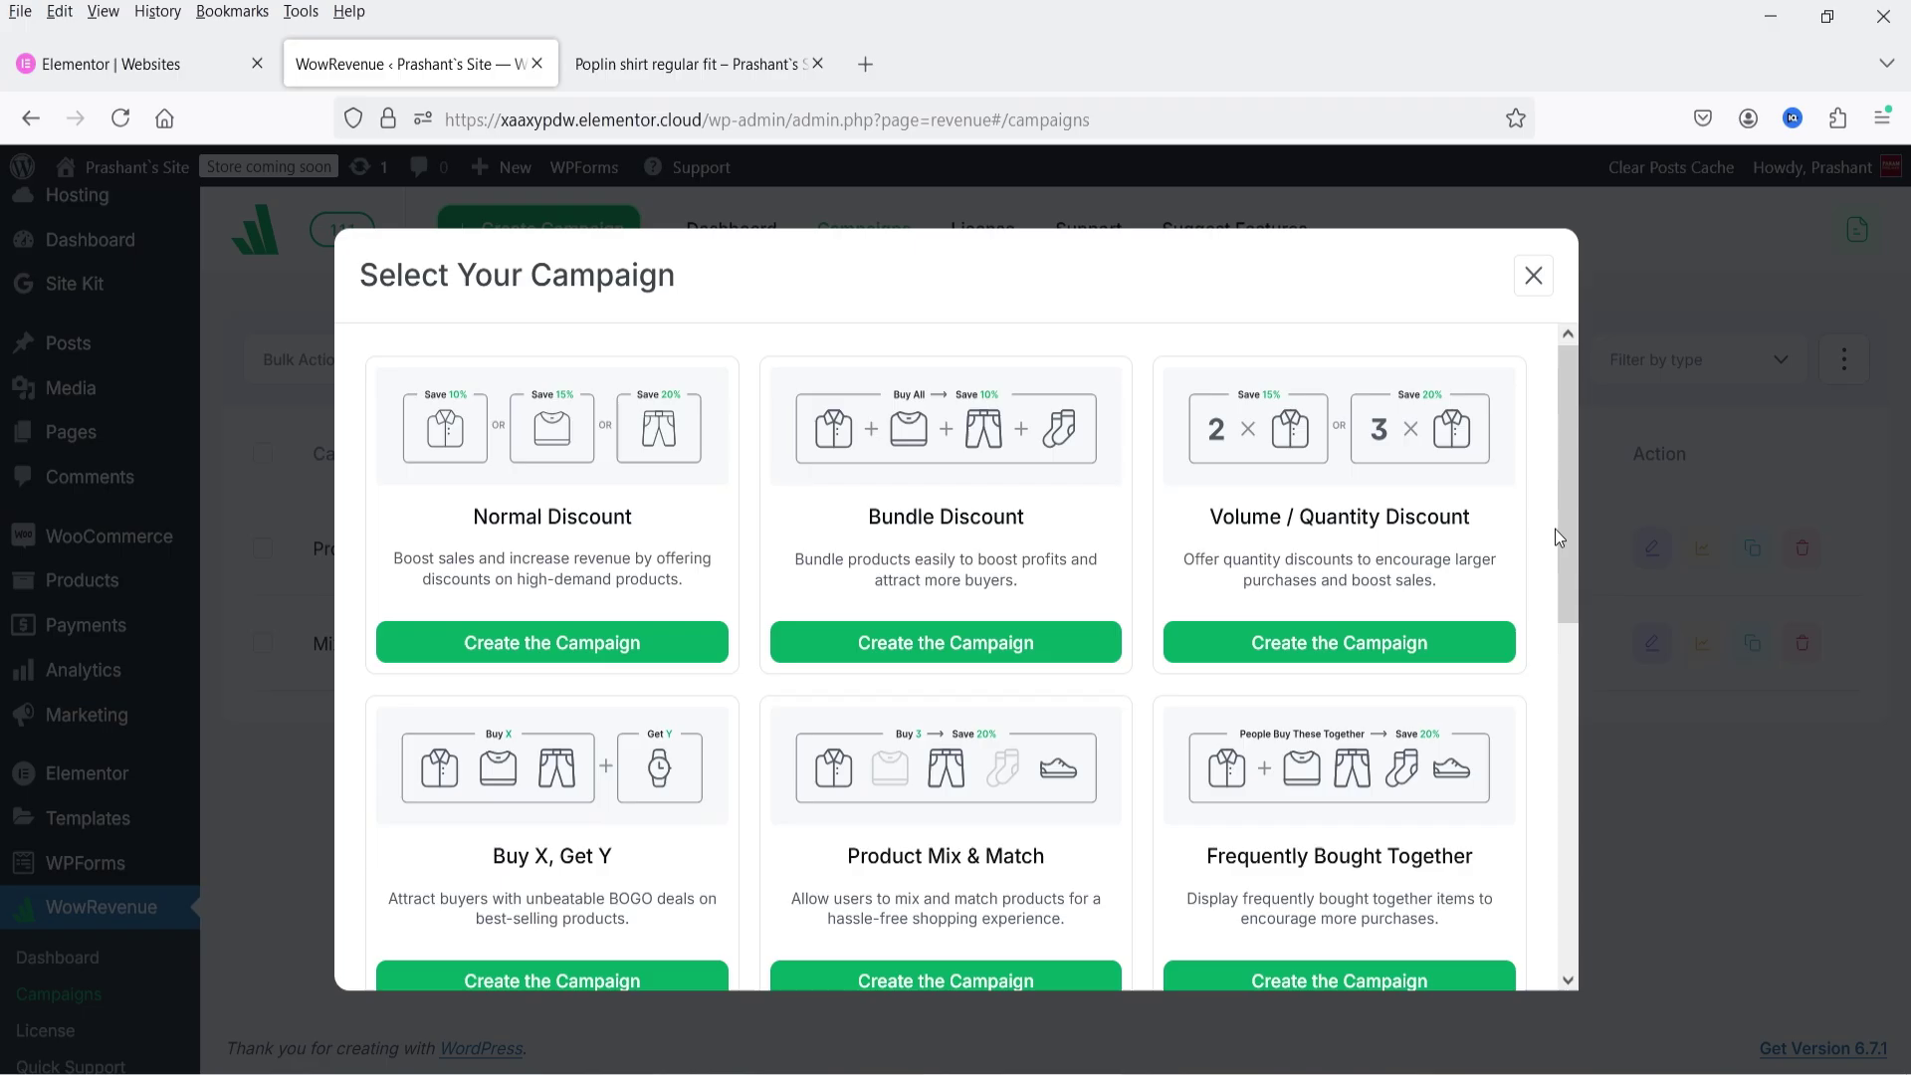
Step: Review the available WowRevenue campaign types and compare the Individual and Agency pricing plans with their included features
{"action": "left_click_drag", "start_coordinate": [1563, 529], "coordinate": [1551, 832]}
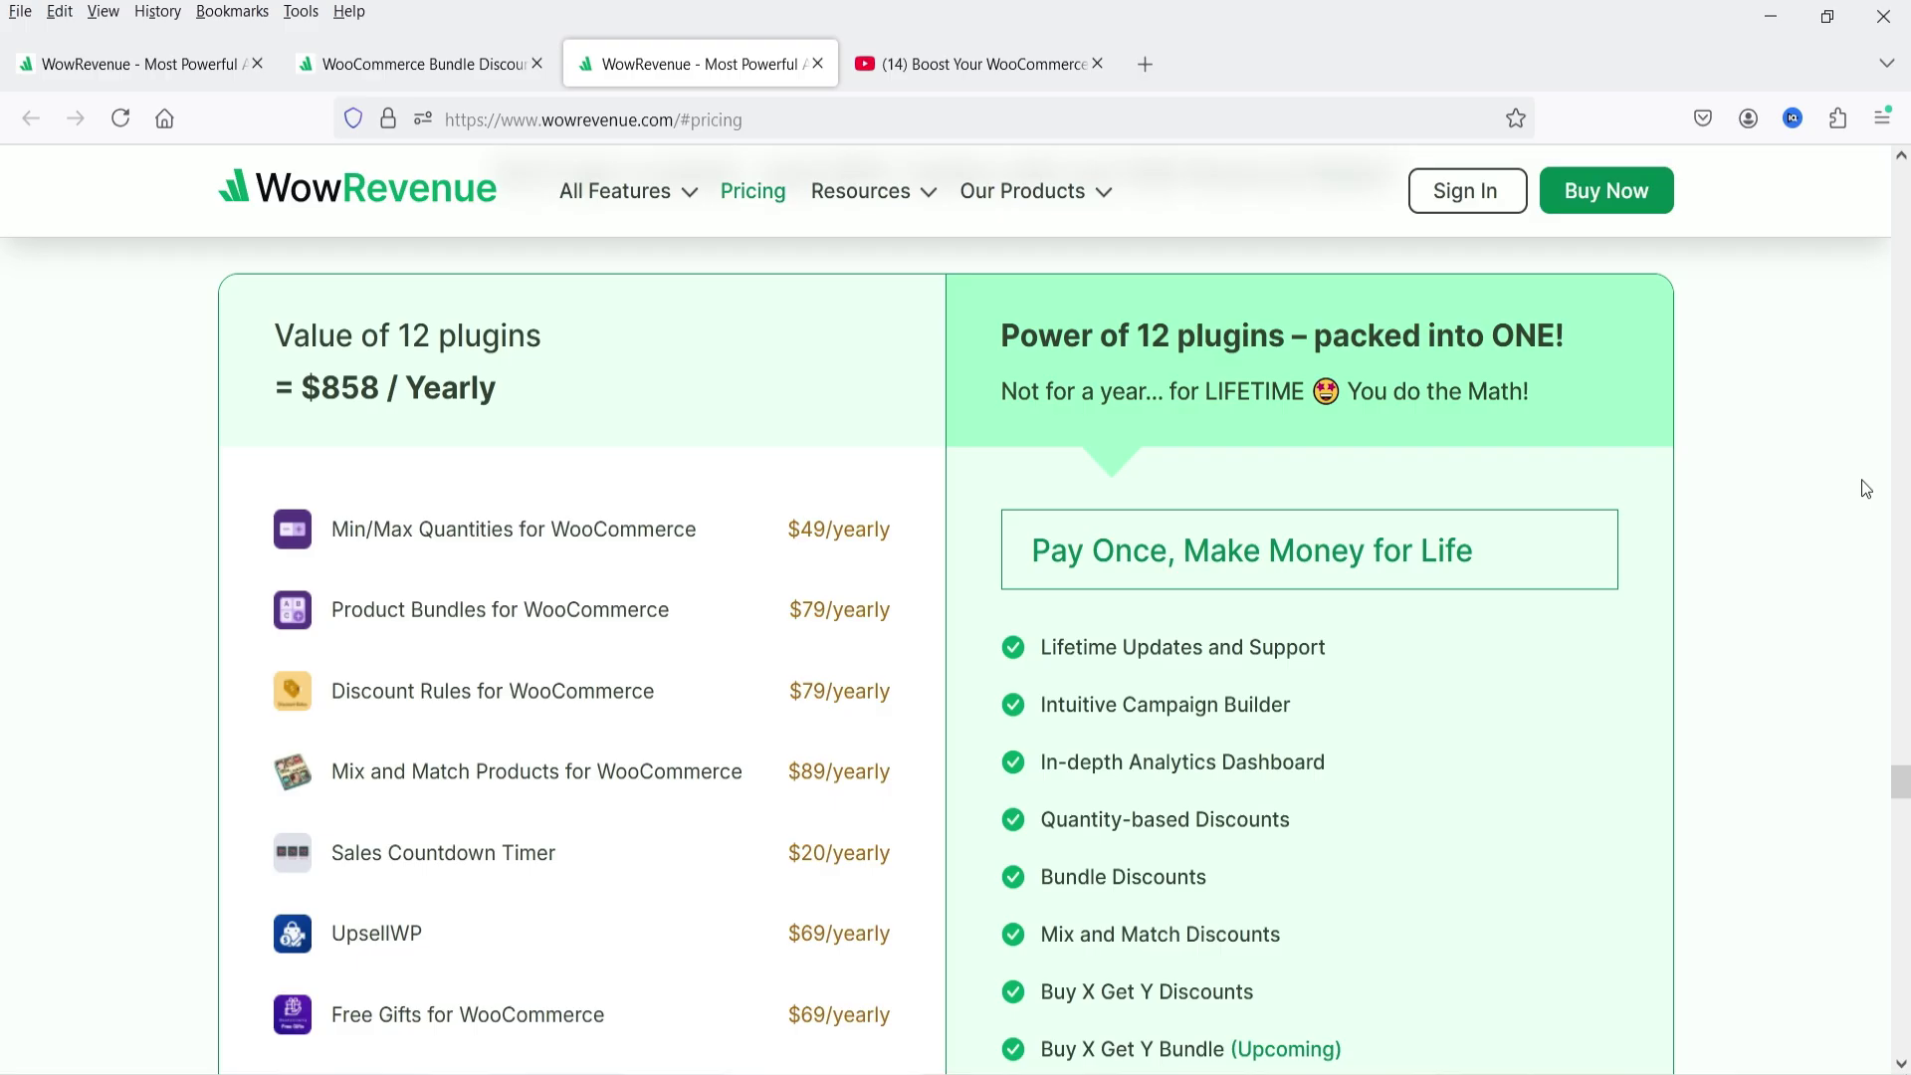
{"action": "scroll", "coordinate": [1867, 488], "scroll_direction": "down", "scroll_amount": 10}
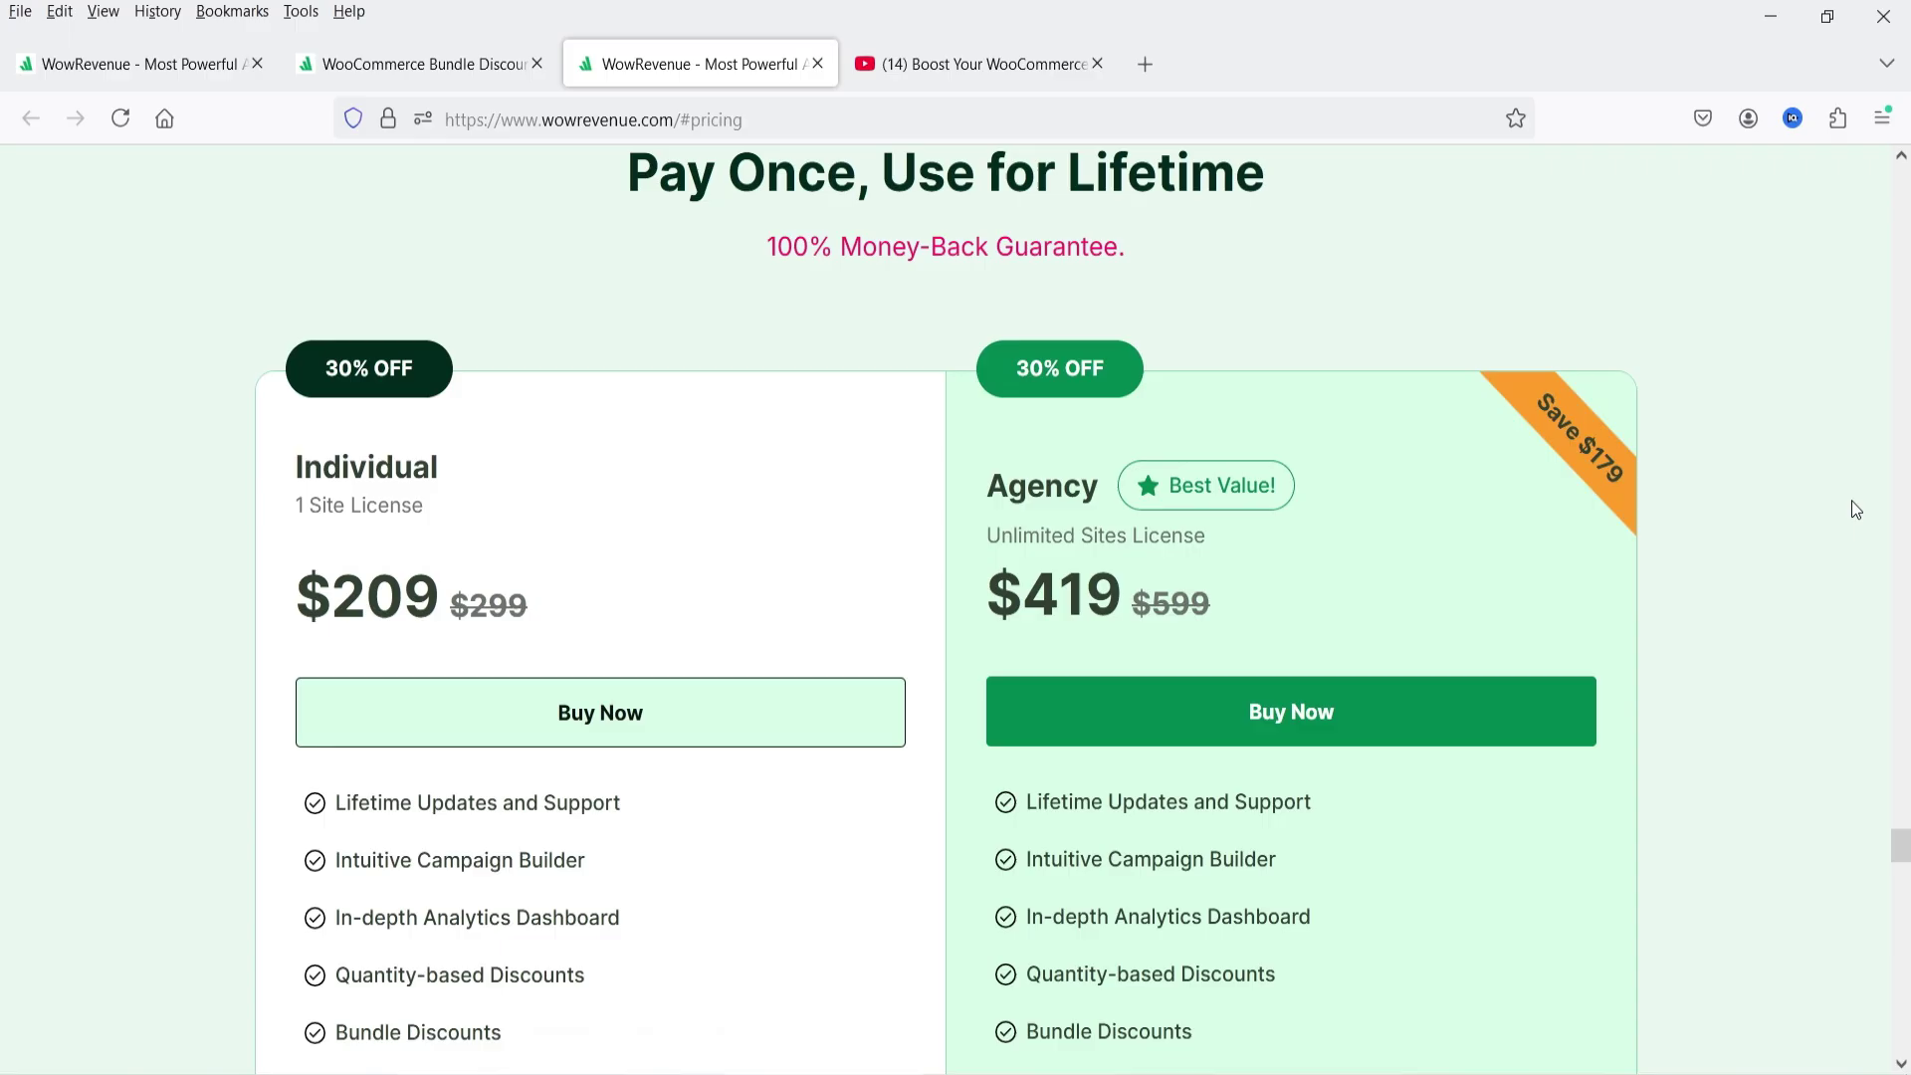
{"action": "scroll", "coordinate": [1855, 506], "scroll_direction": "down", "scroll_amount": 2}
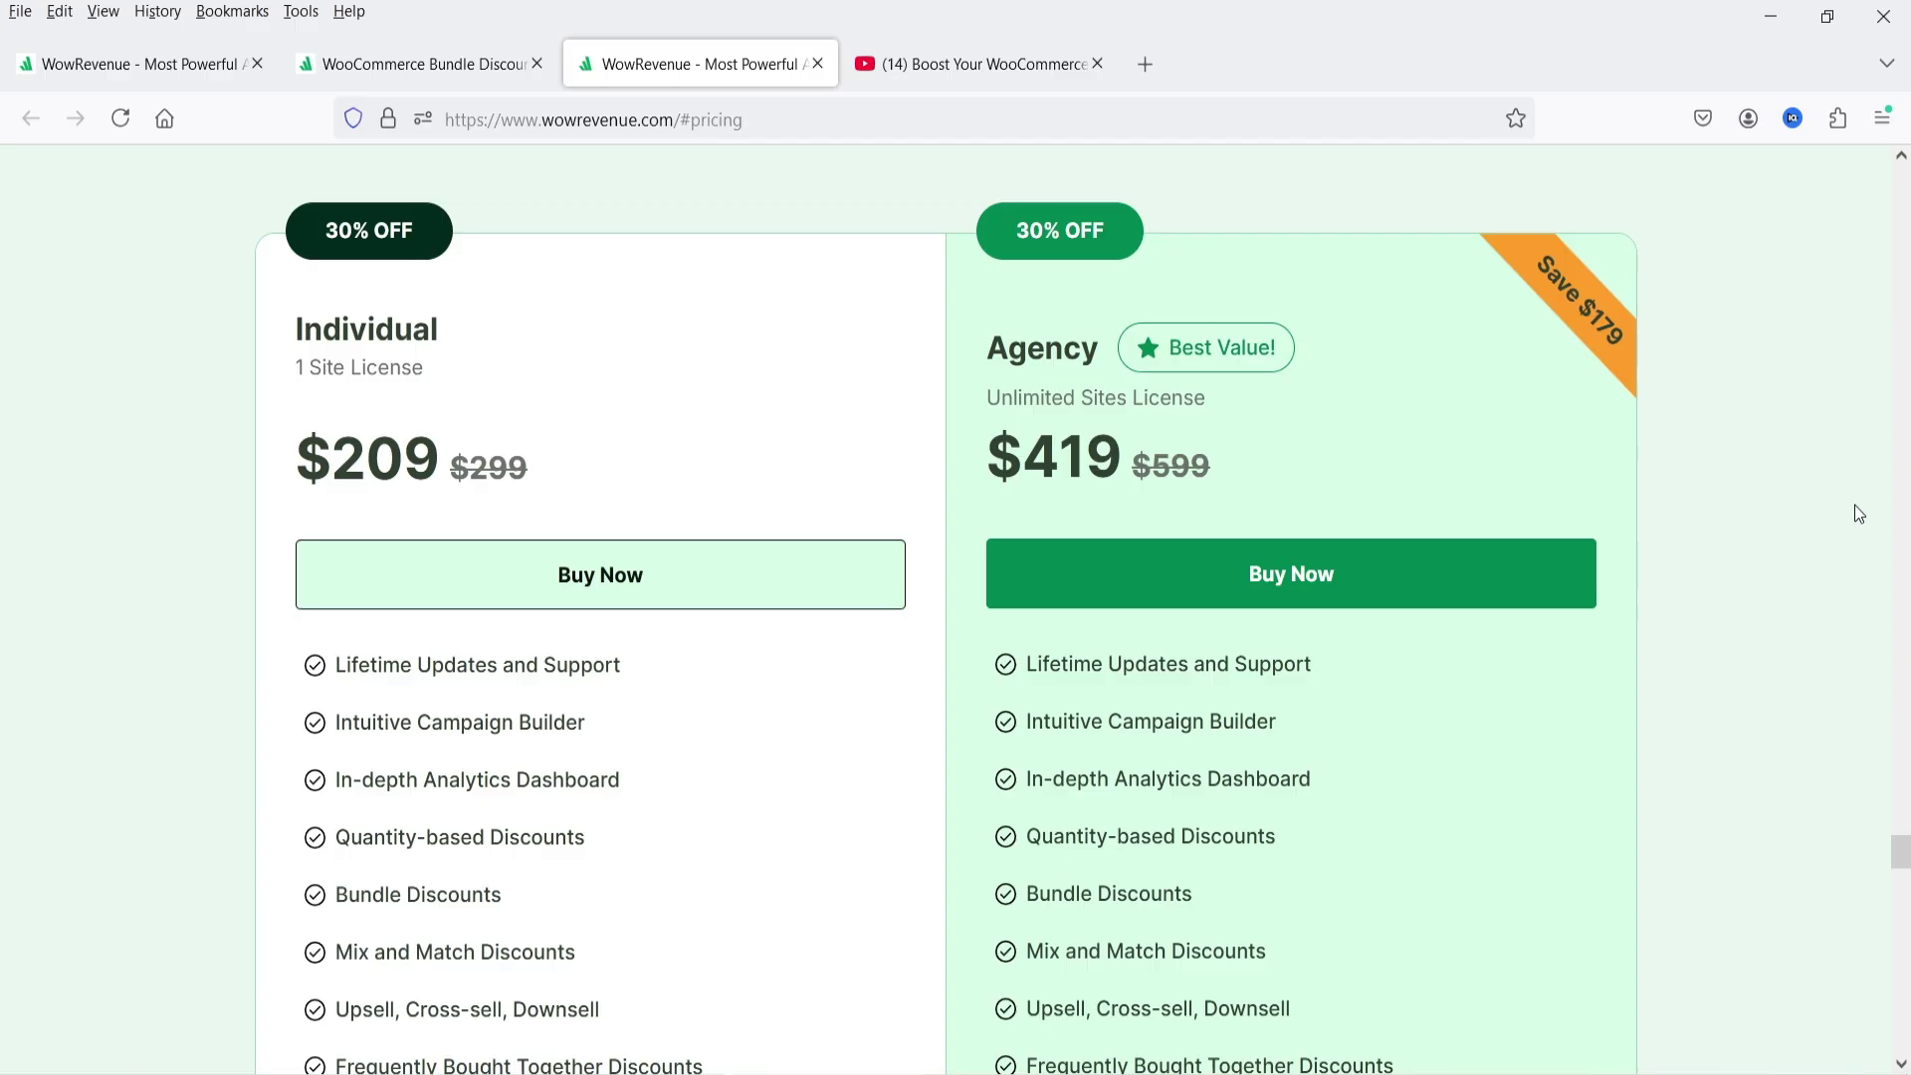
{"action": "scroll", "coordinate": [1851, 508], "scroll_direction": "down", "scroll_amount": 10}
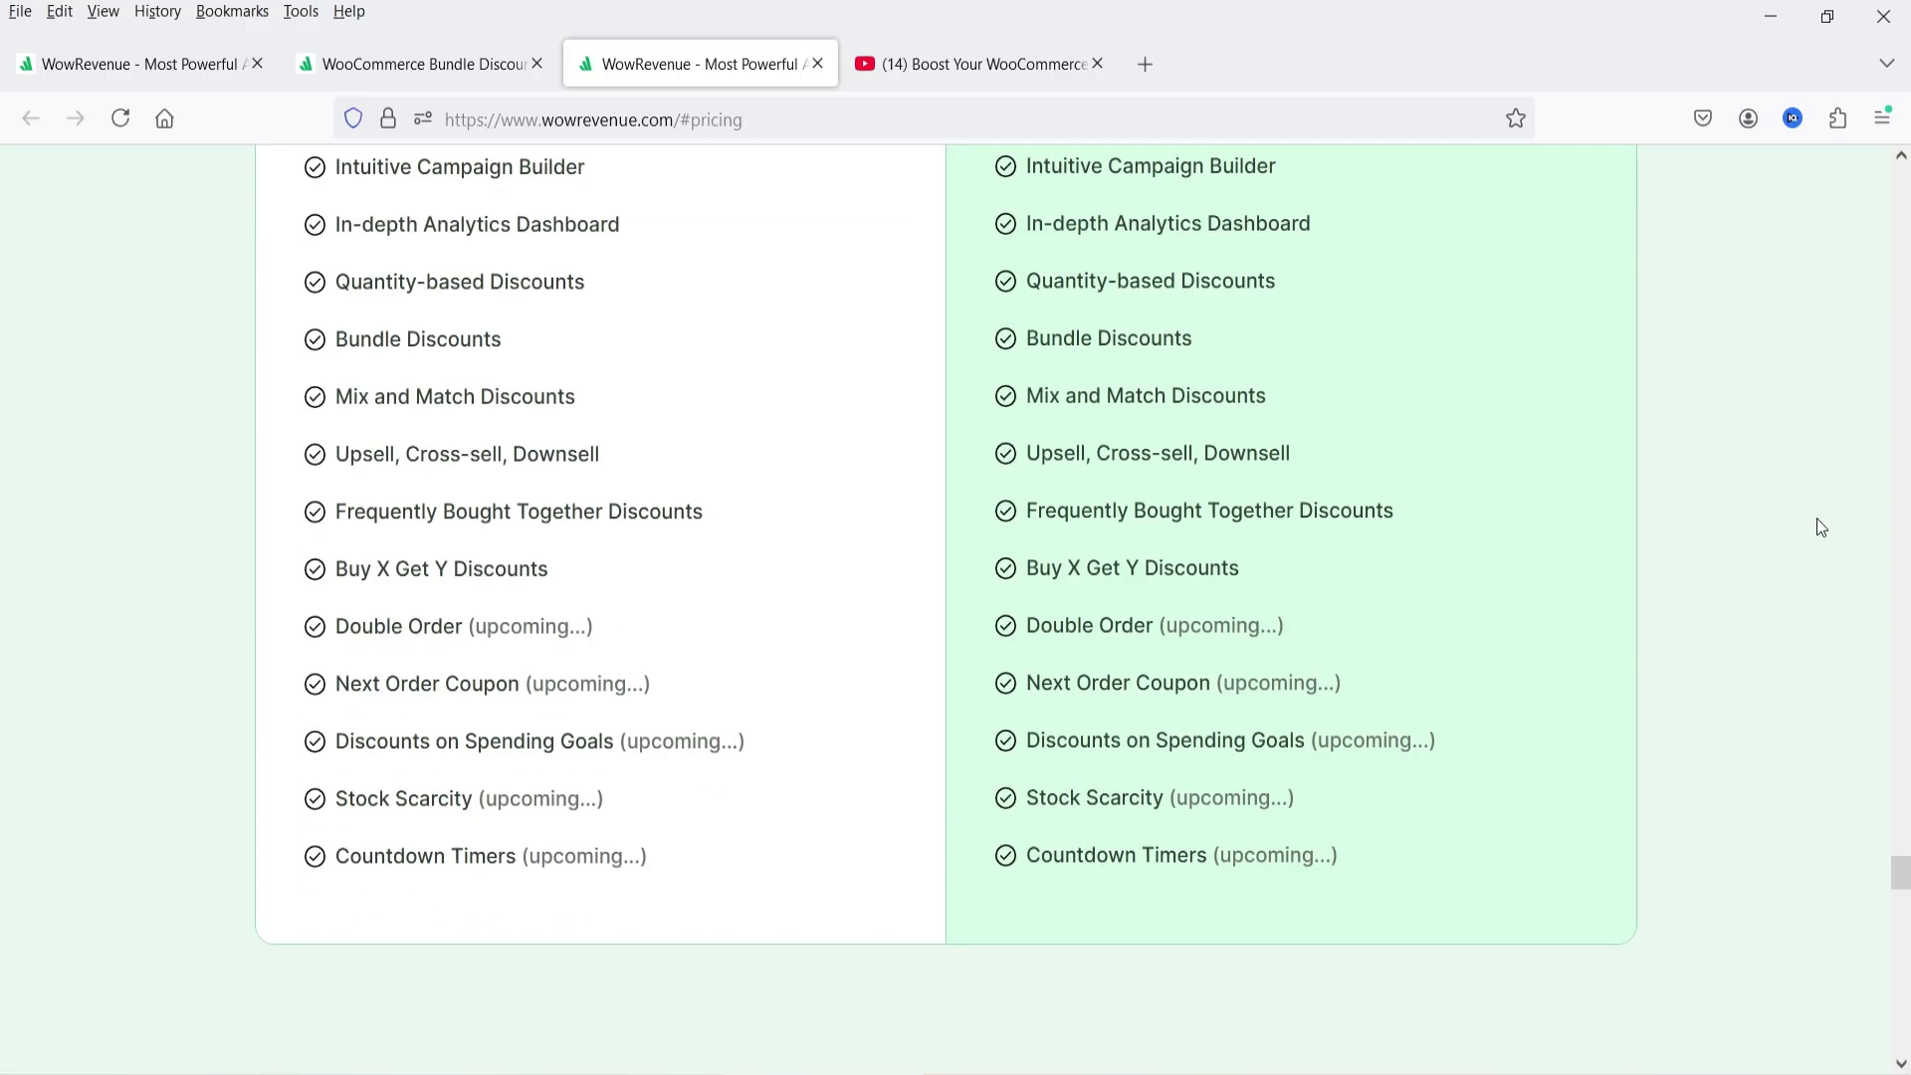
{"action": "scroll", "coordinate": [1822, 533], "scroll_direction": "down", "scroll_amount": 1}
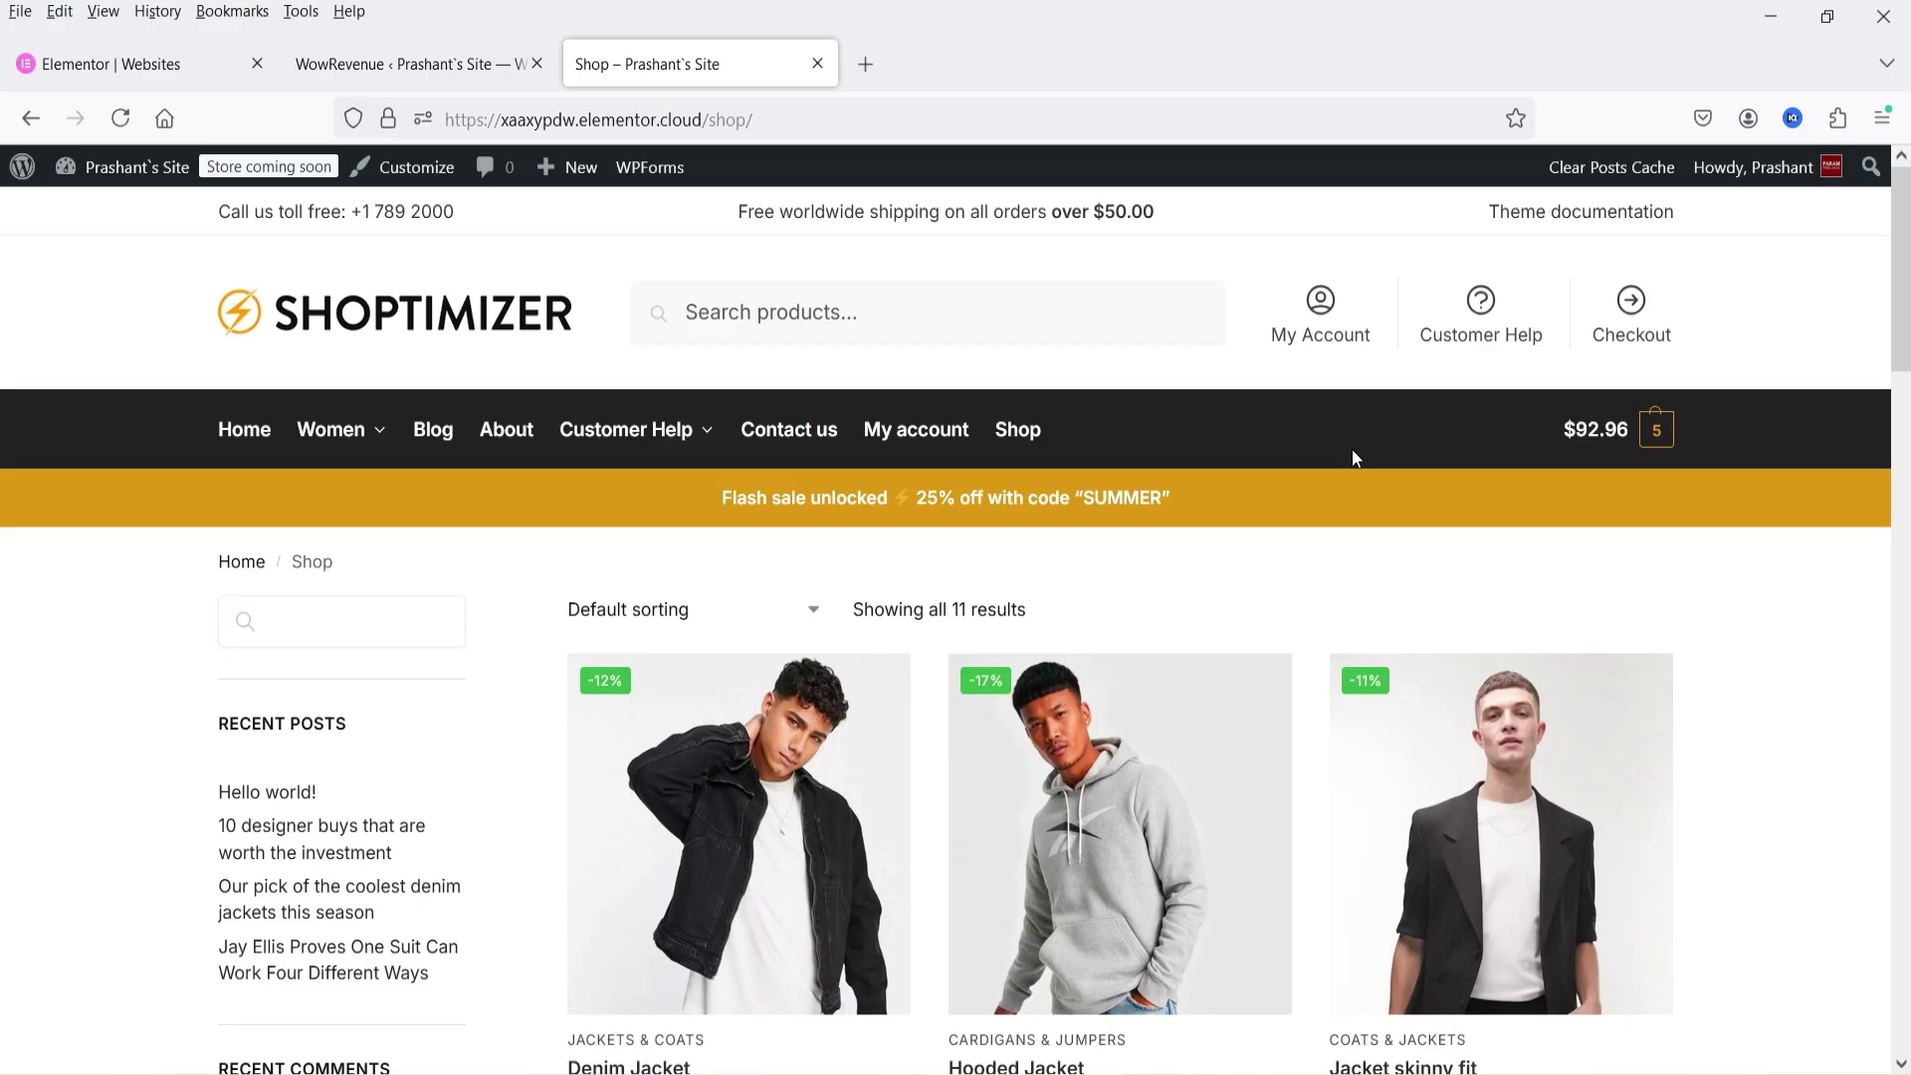
Step: Create a new Bundle Discount campaign from the WowRevenue dashboard of the store's WordPress admin
{"action": "left_click", "coordinate": [371, 66]}
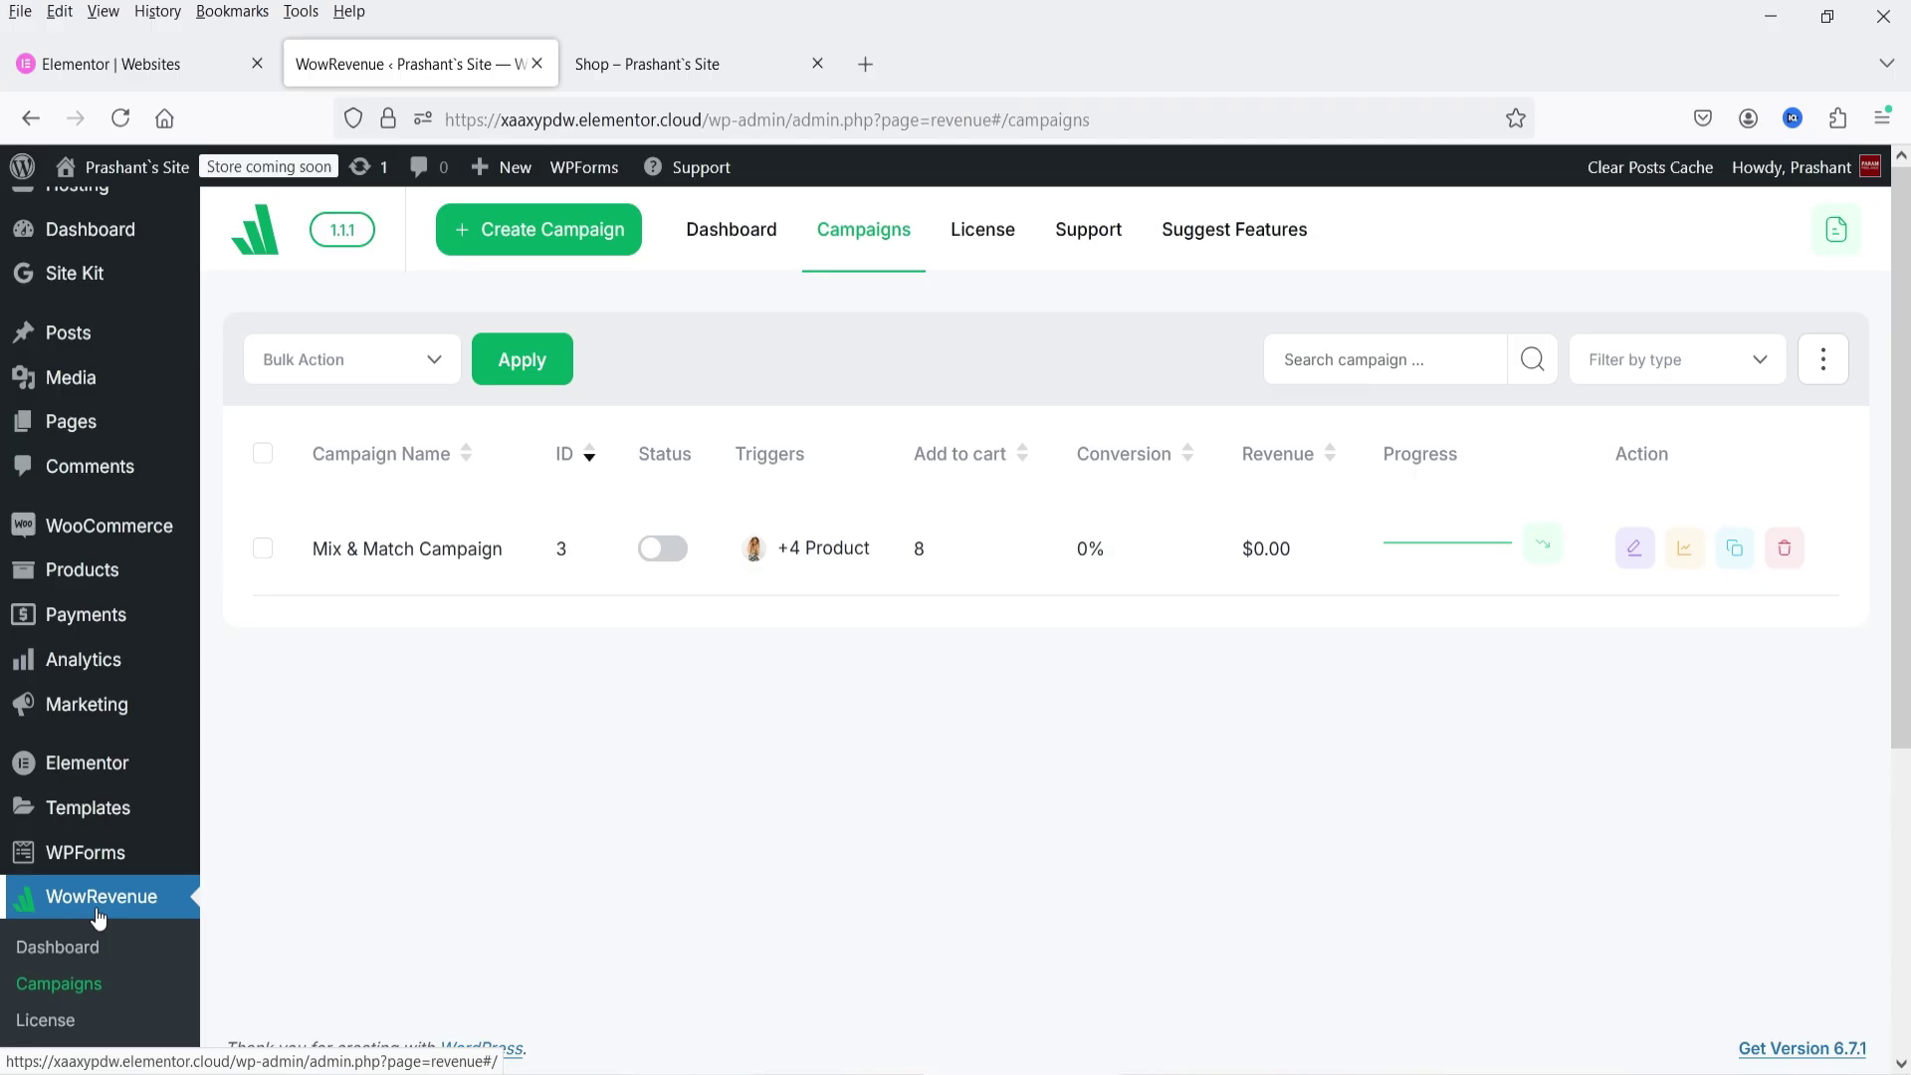
{"action": "left_click", "coordinate": [88, 951]}
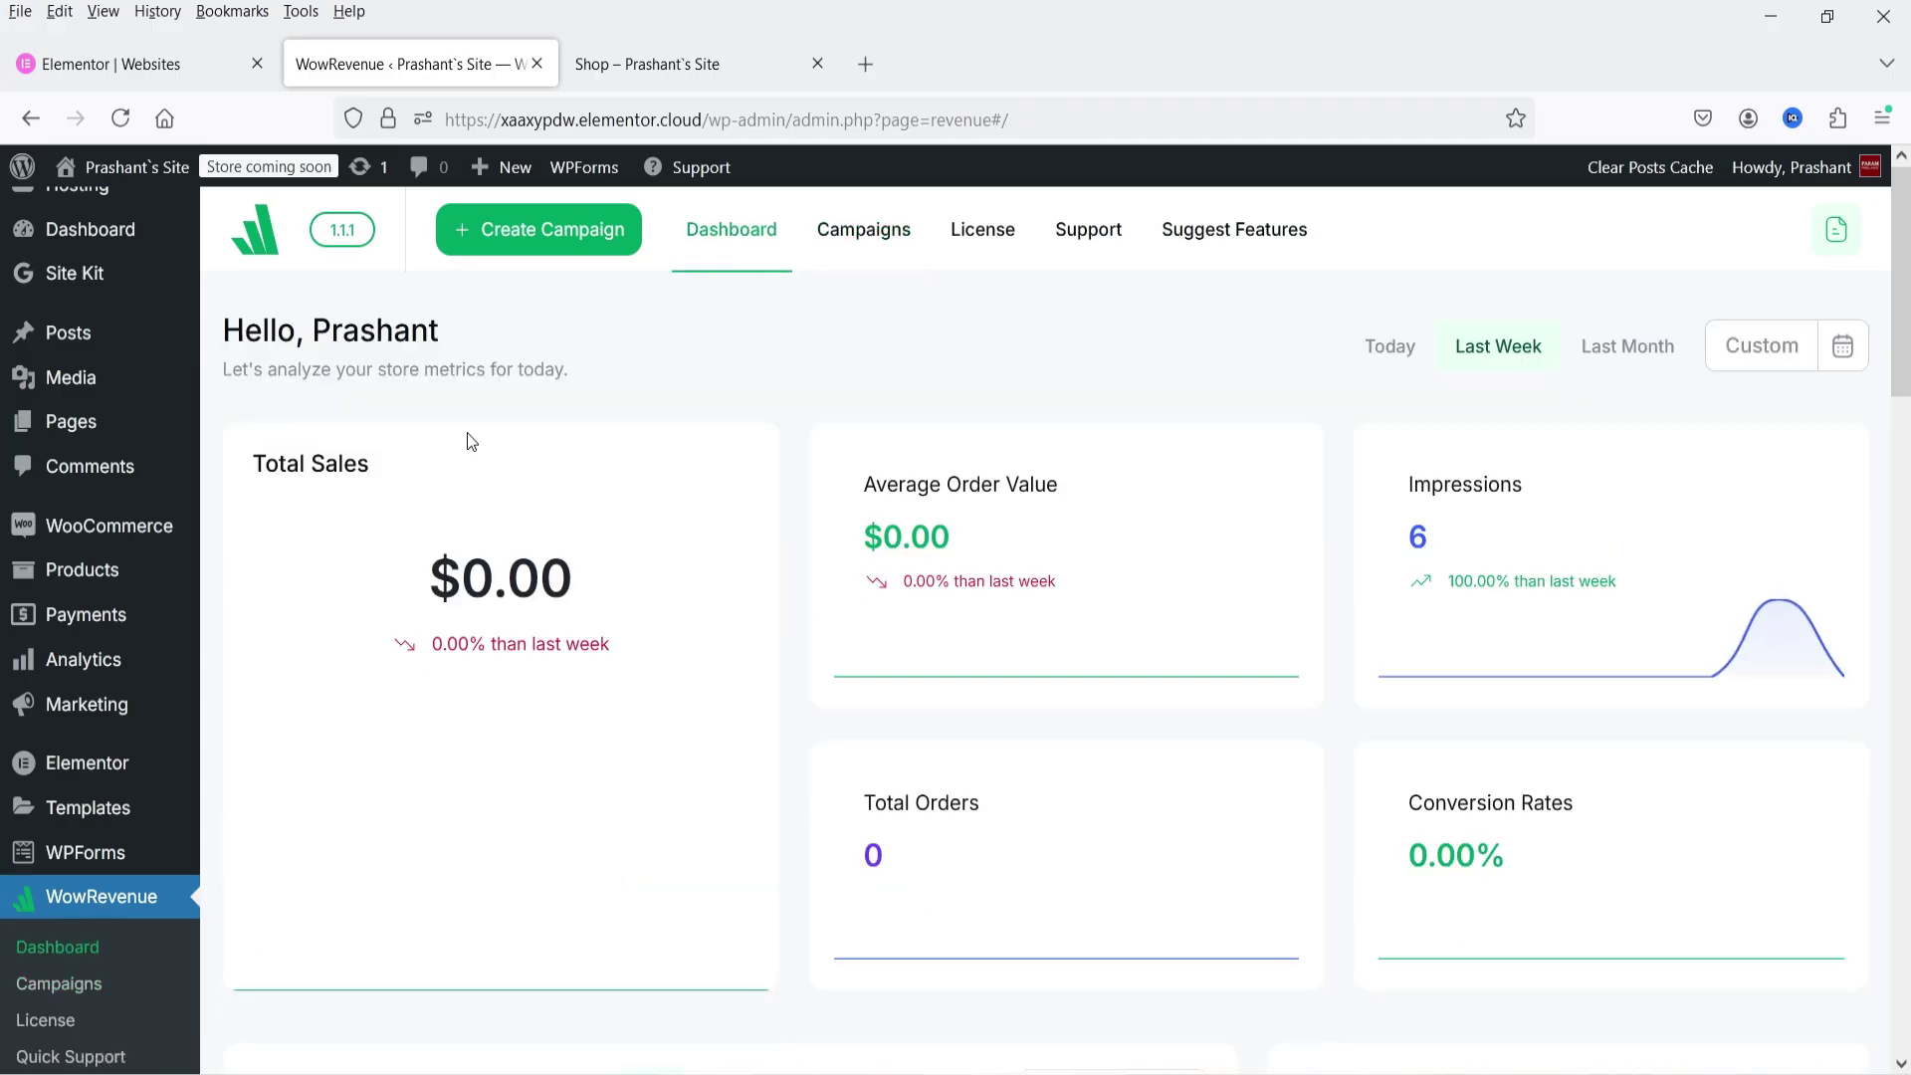
{"action": "left_click", "coordinate": [572, 249]}
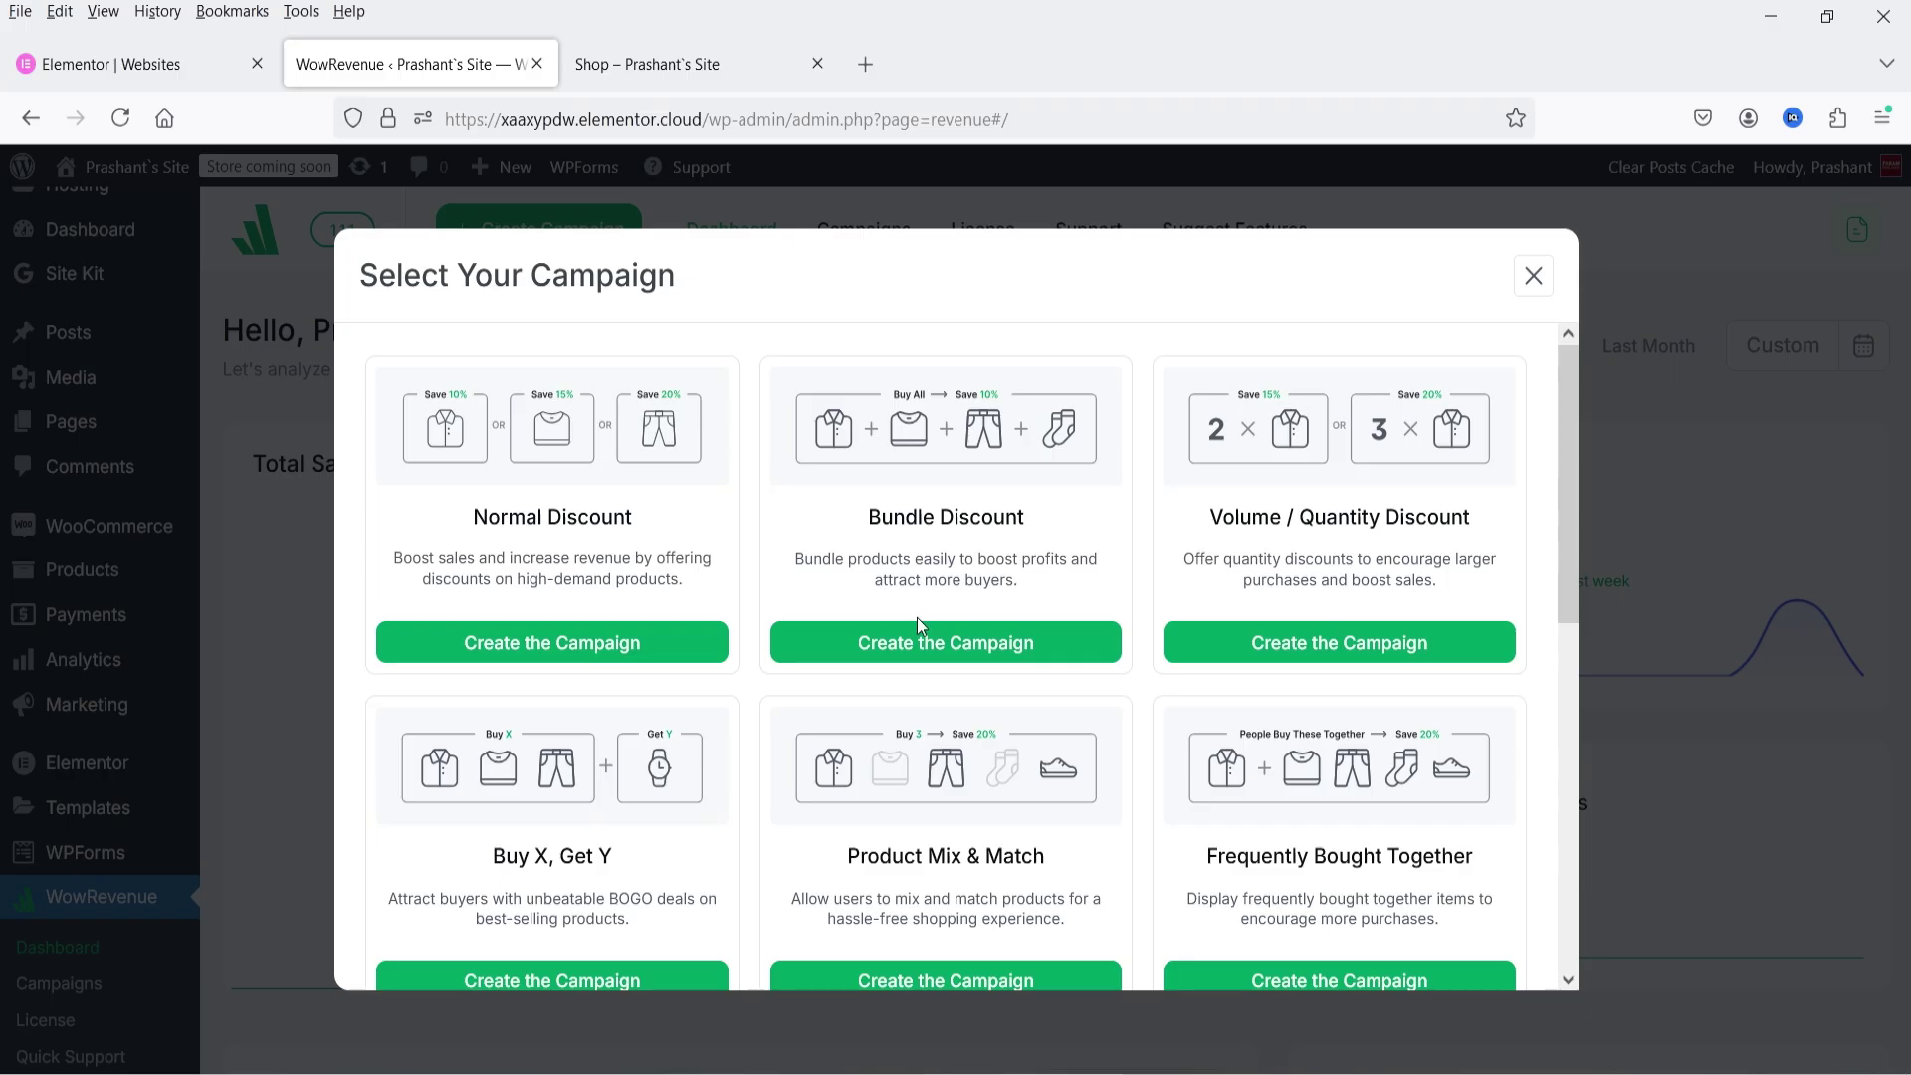
{"action": "left_click", "coordinate": [897, 662]}
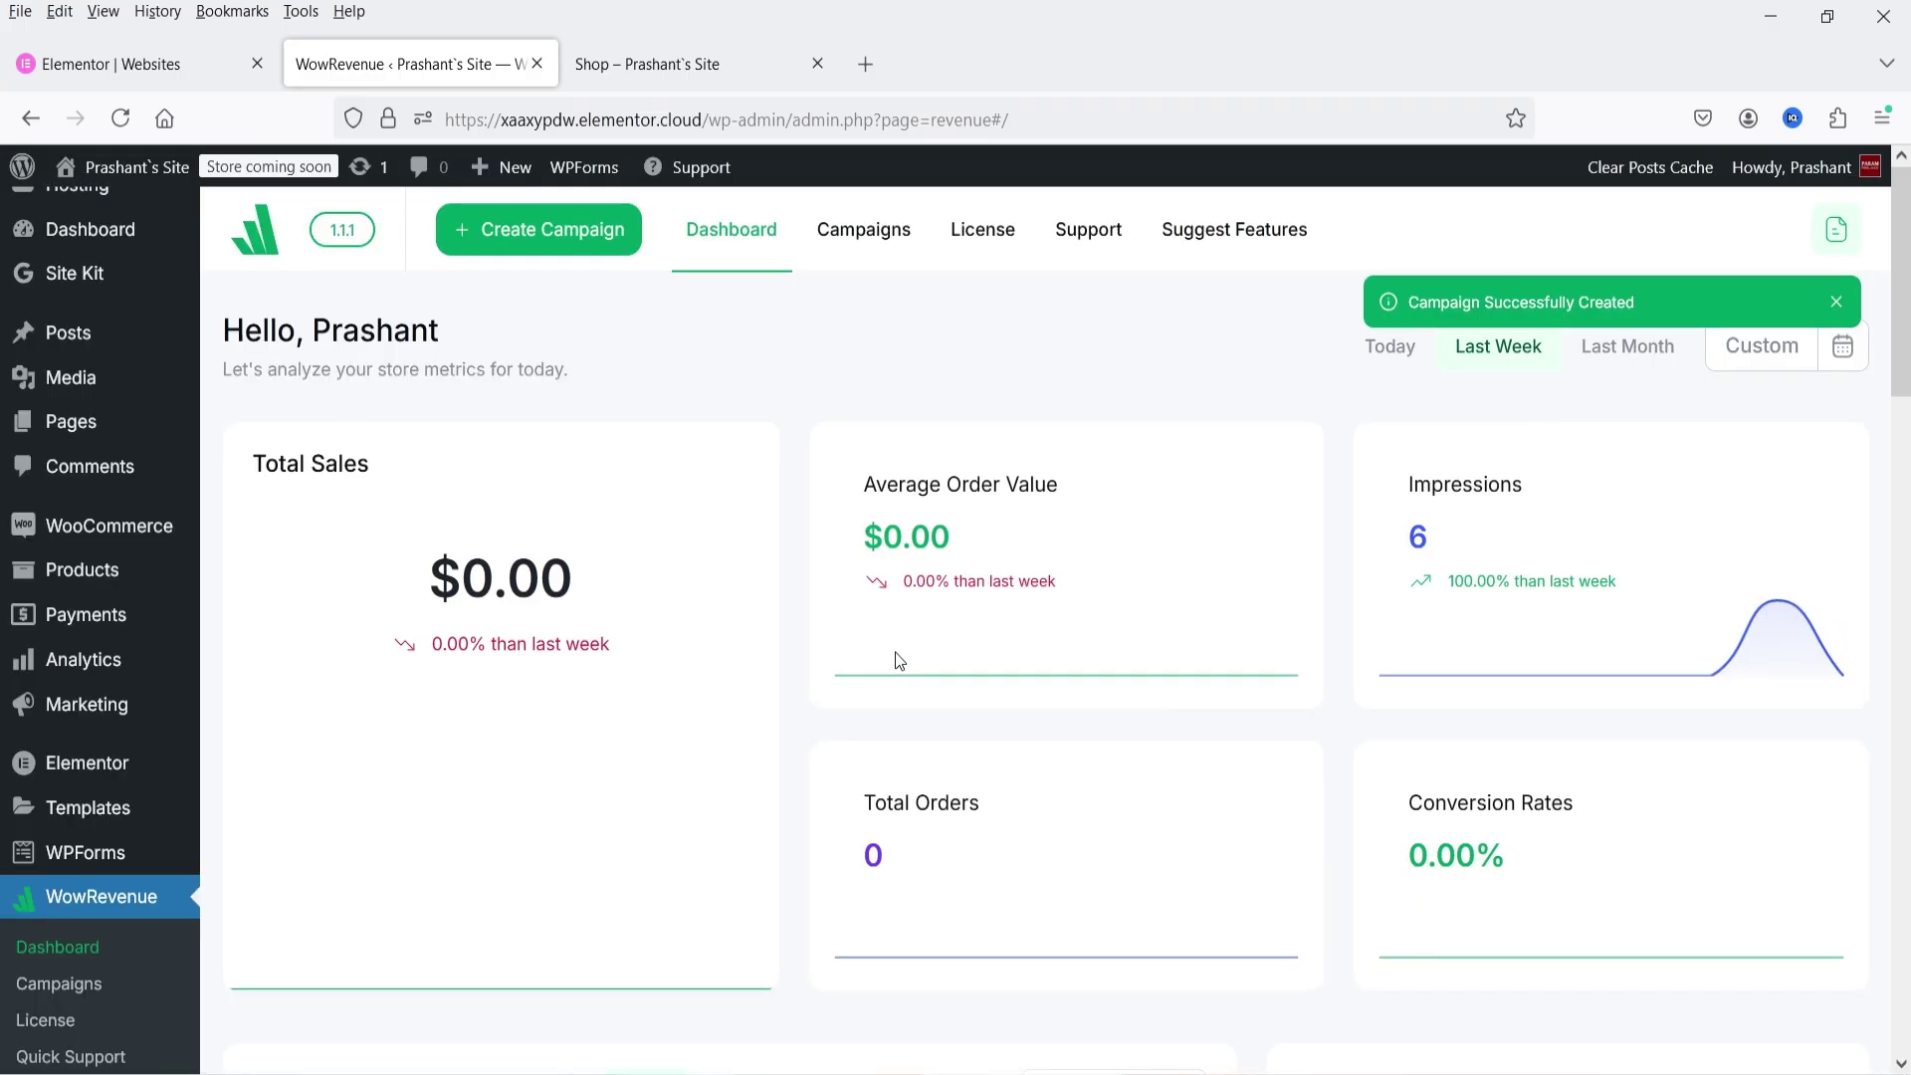
Step: Name the campaign "Product Bundle" and review the pages on which it can be shown
{"action": "triple_click", "coordinate": [794, 190]}
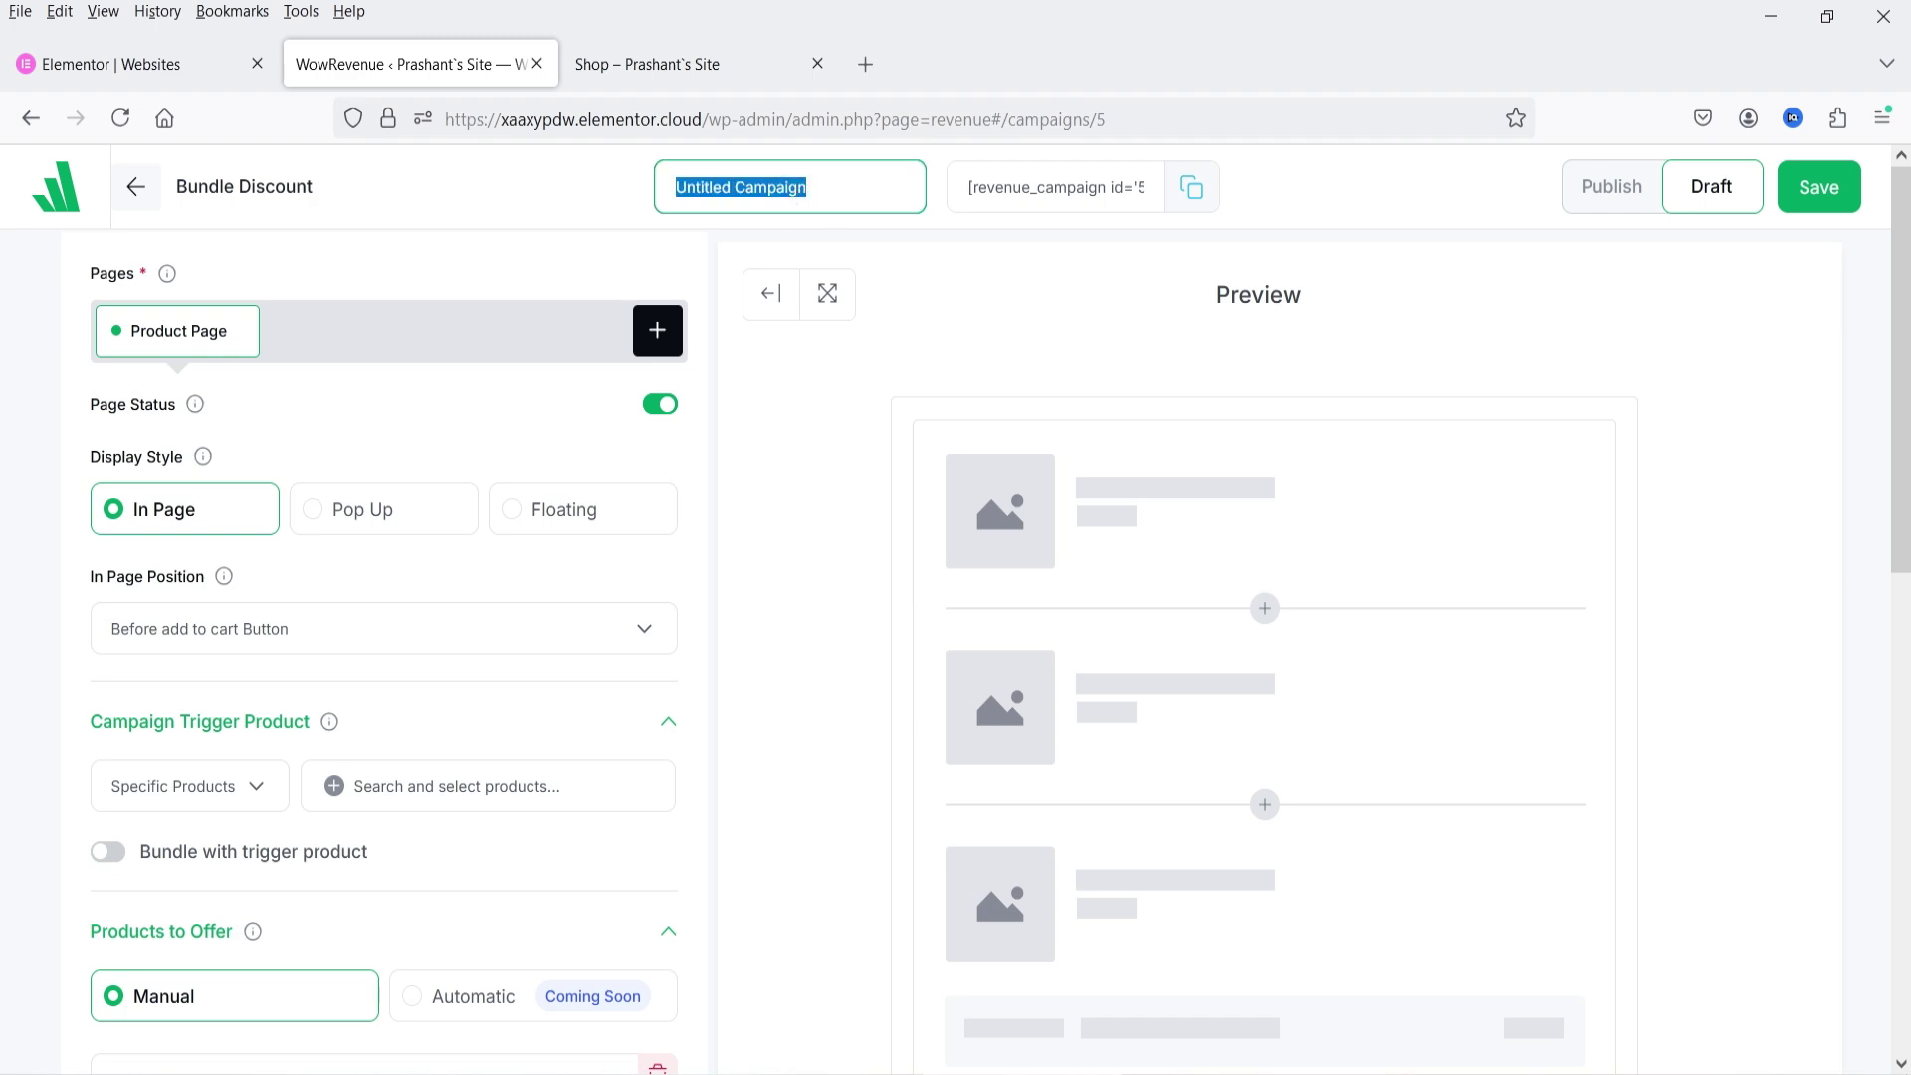
{"action": "type", "text": "Product Bundle"}
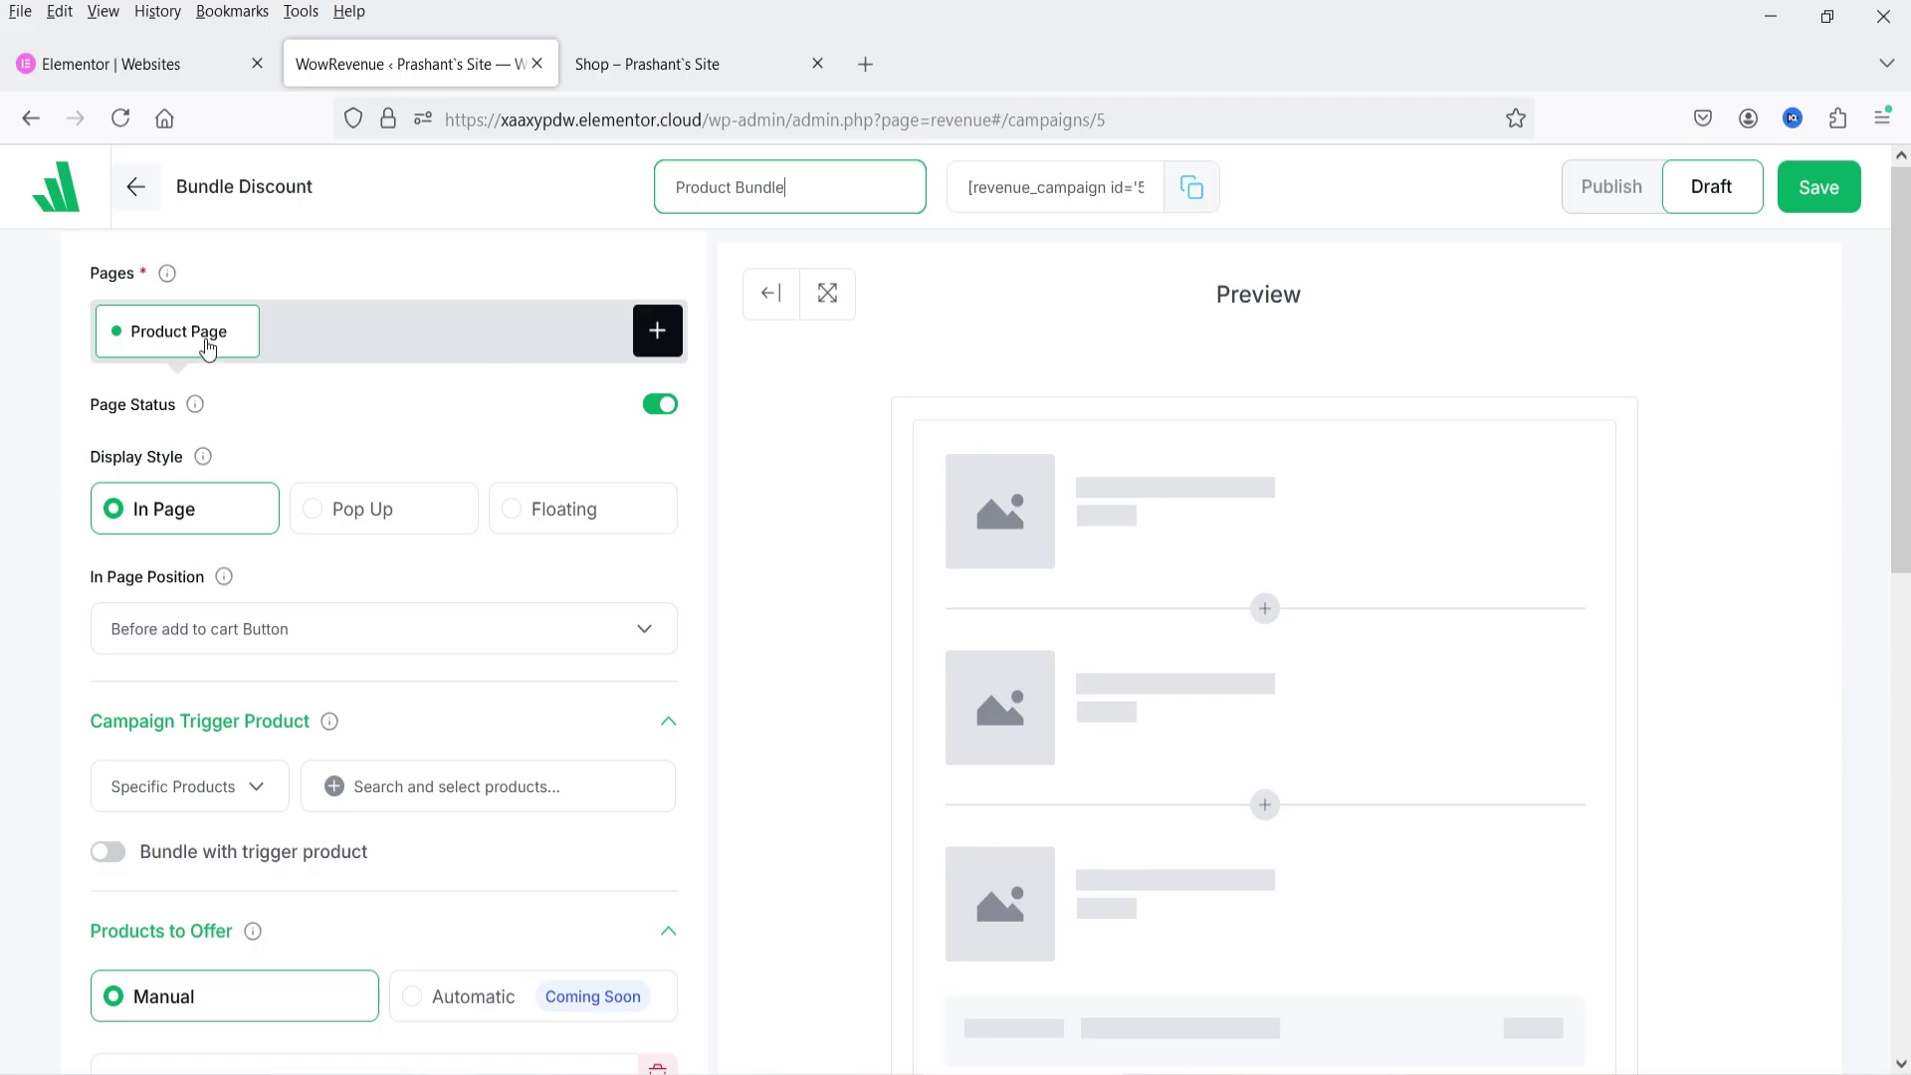
{"action": "left_click", "coordinate": [657, 334]}
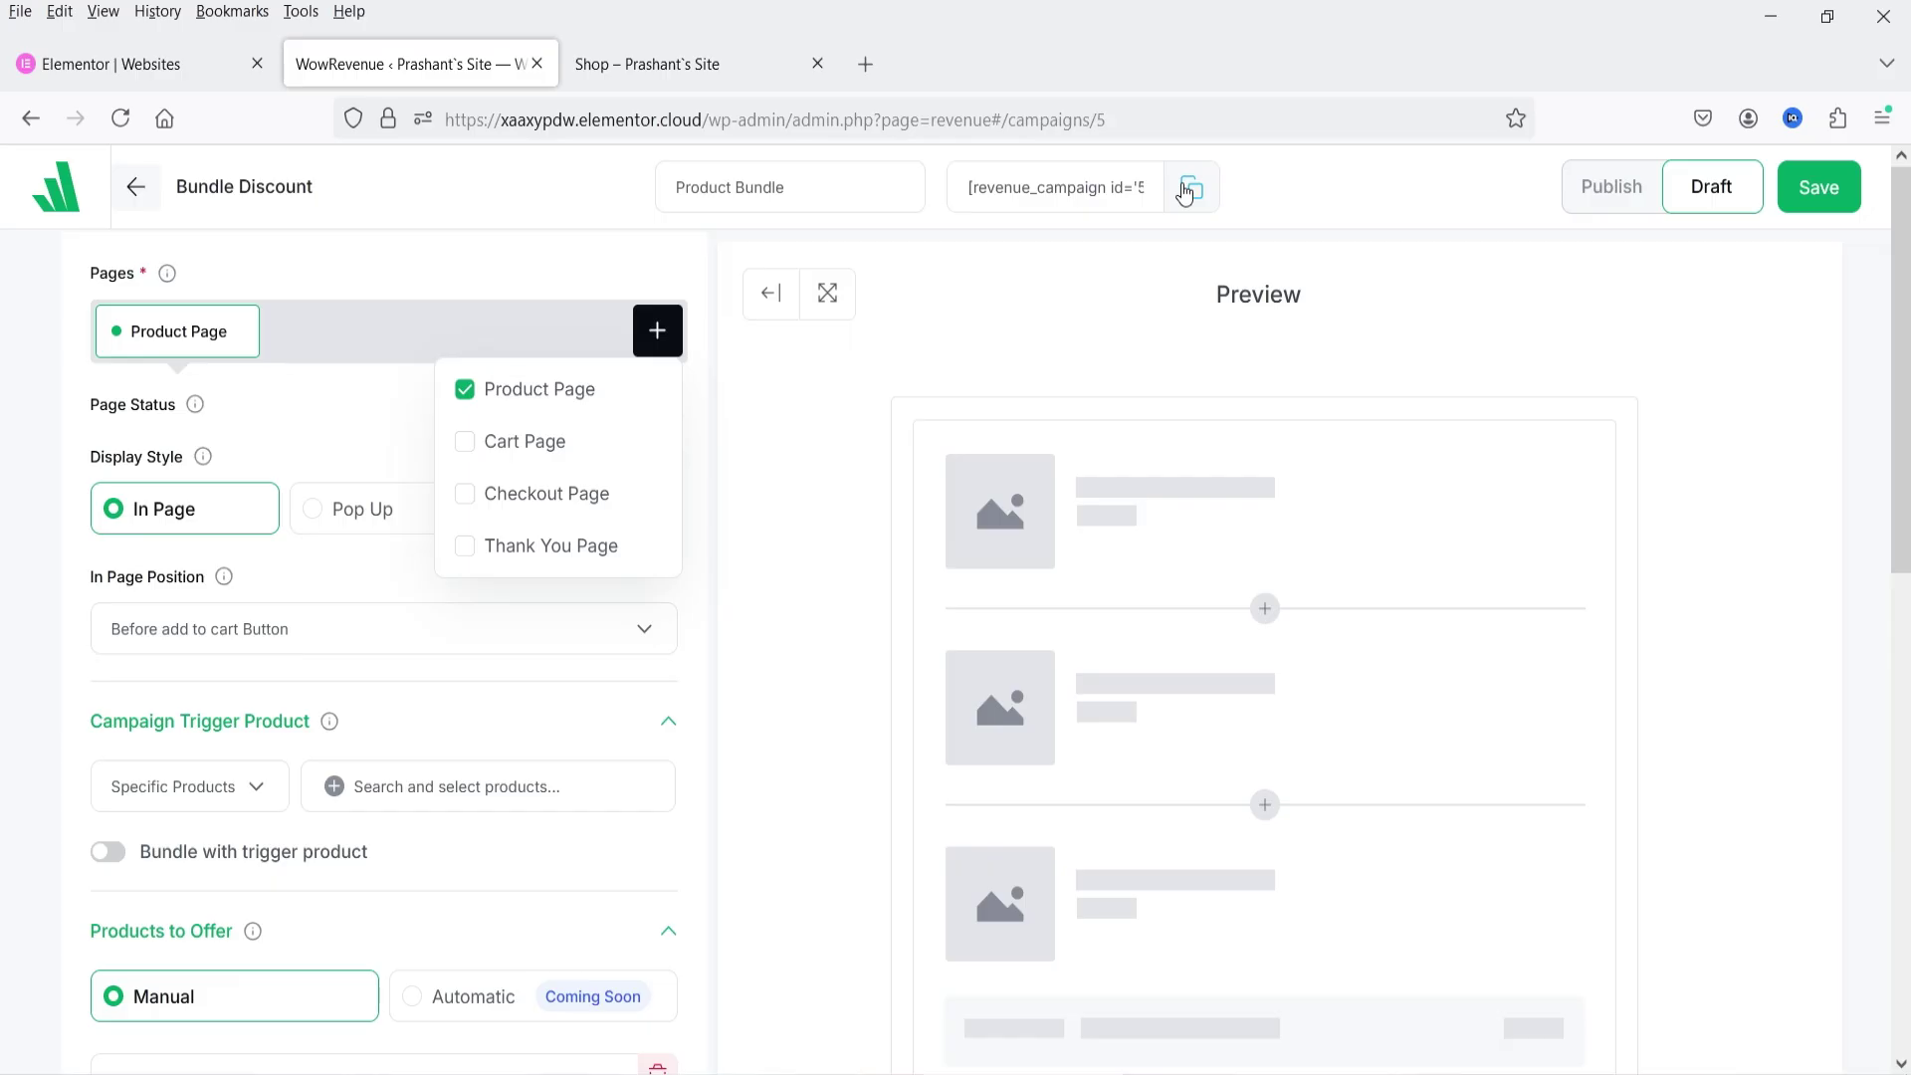
{"action": "left_click", "coordinate": [311, 339]}
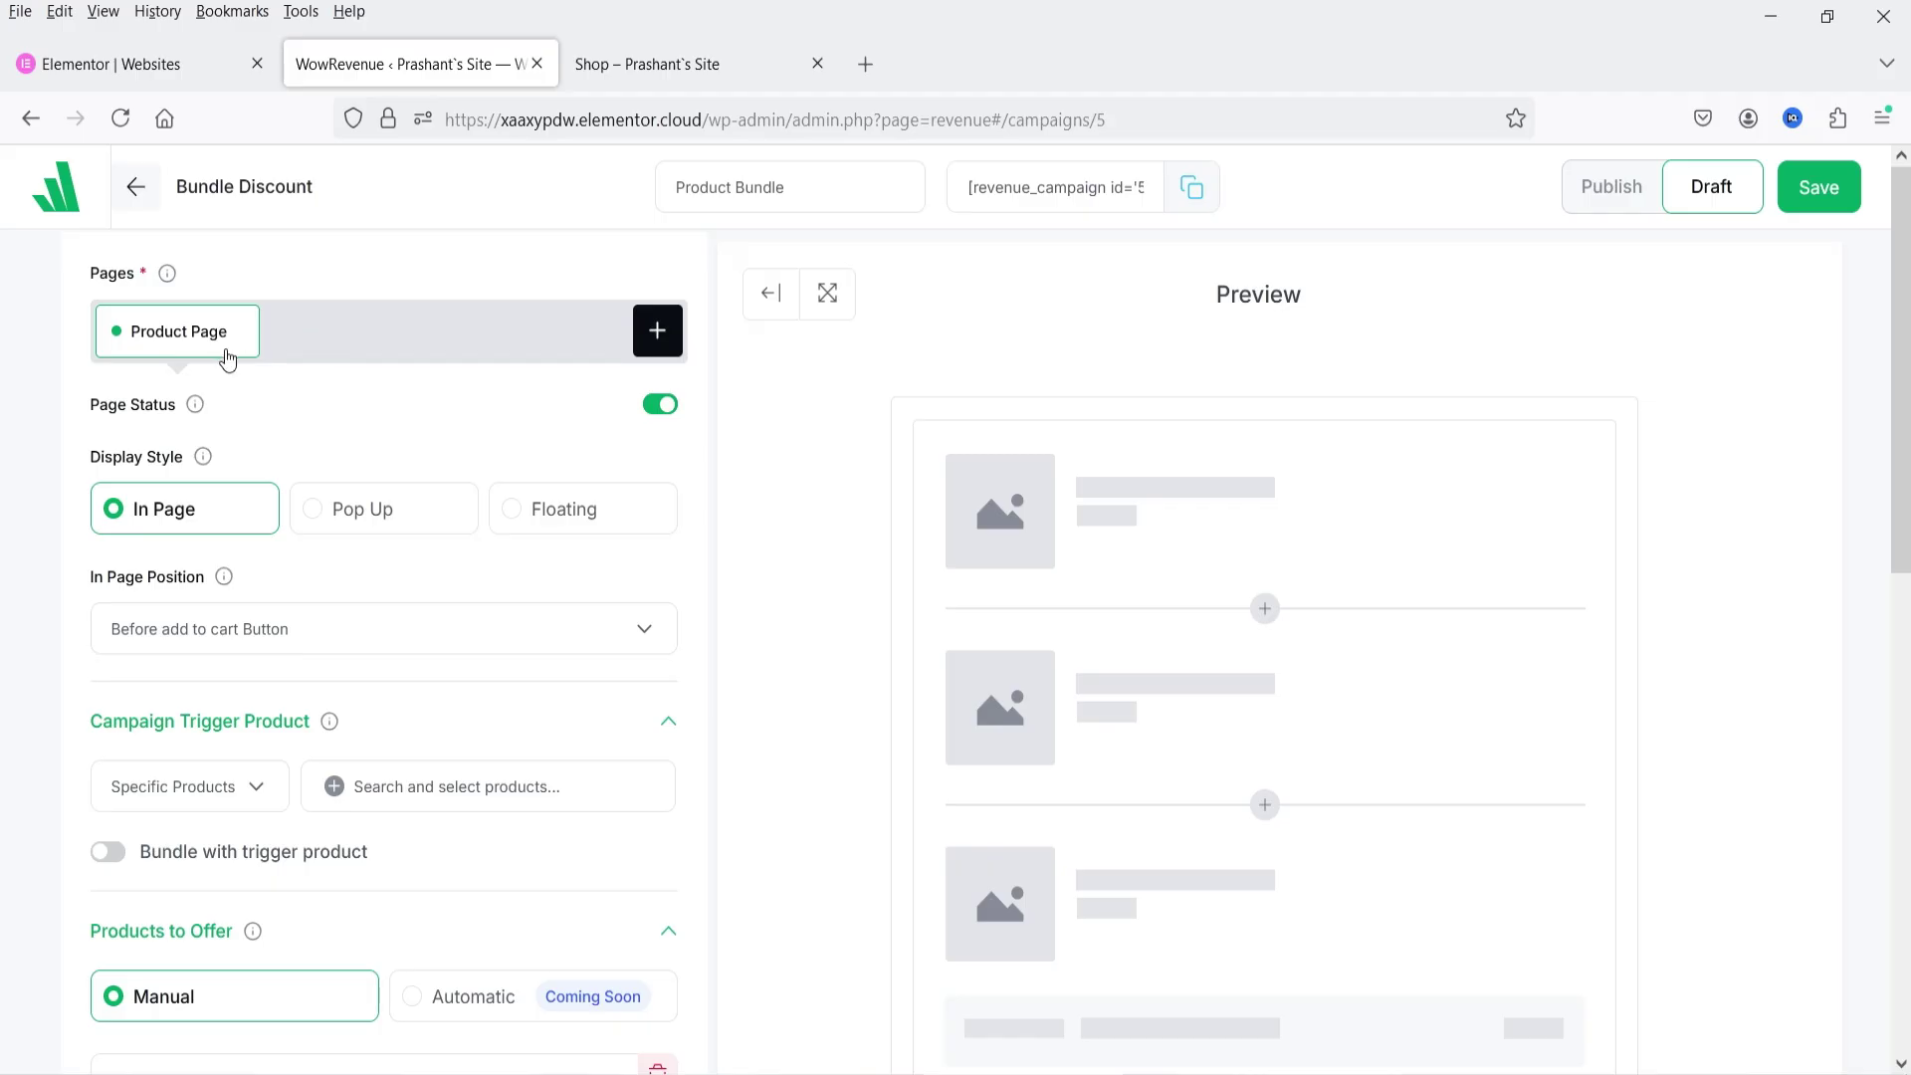
Step: Try the Pop Up and Floating display styles for the campaign, and return to In Page
{"action": "mouse_move", "coordinate": [196, 423]}
{"action": "scroll", "coordinate": [191, 521], "scroll_direction": "down", "scroll_amount": 3}
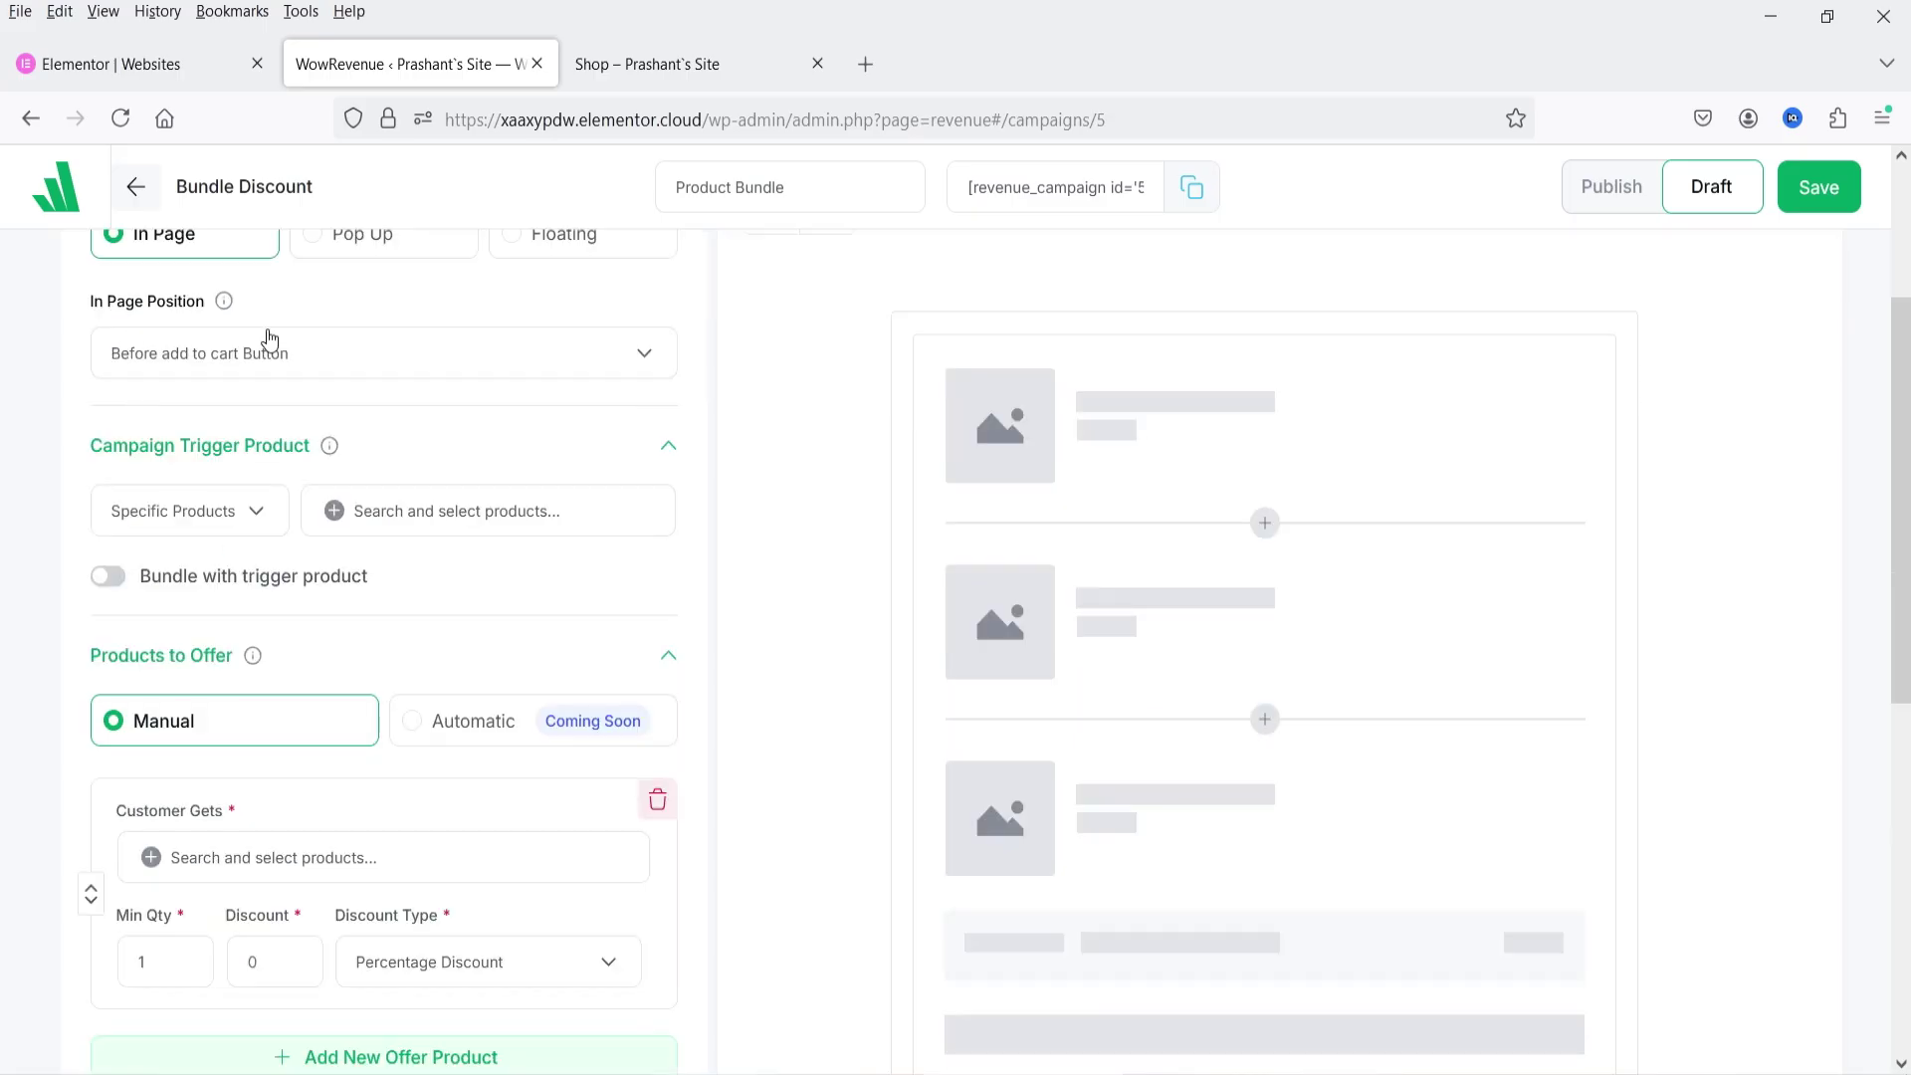
{"action": "scroll", "coordinate": [331, 385], "scroll_direction": "up", "scroll_amount": 2}
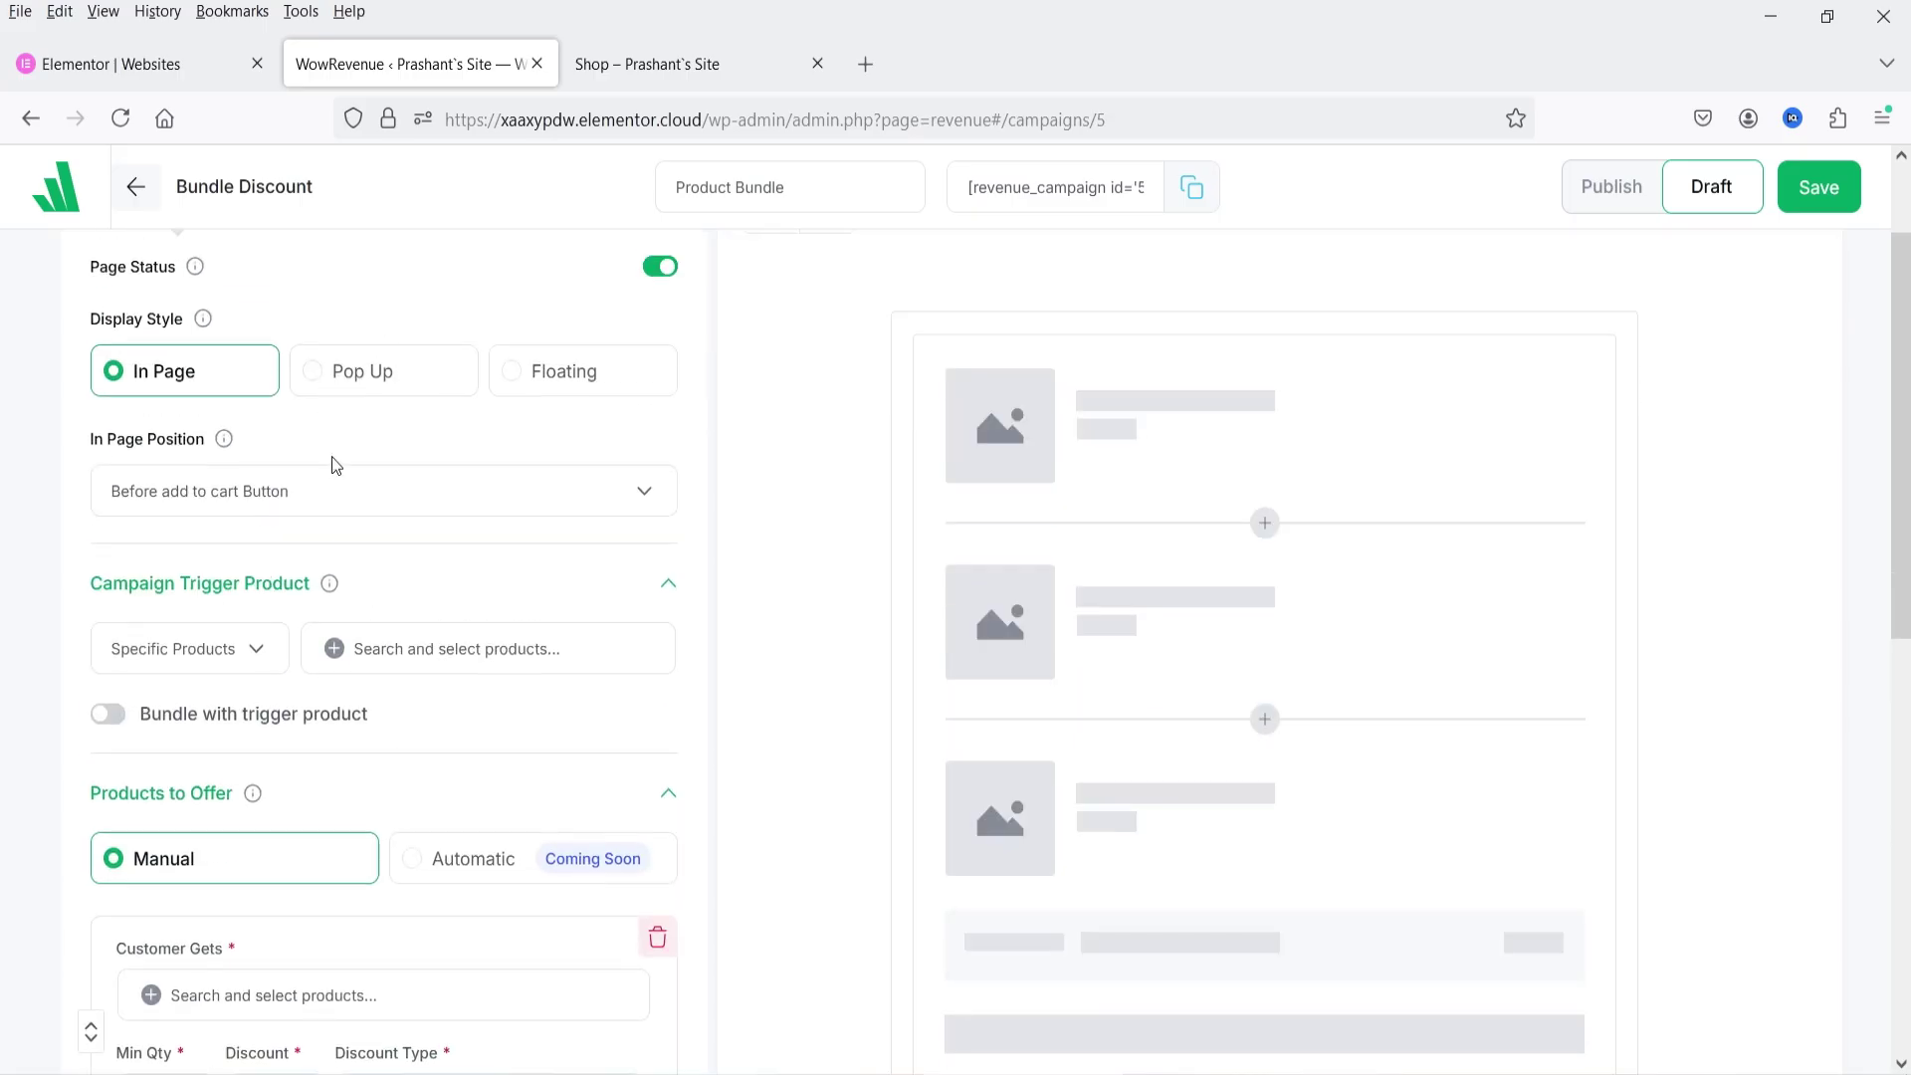
{"action": "left_click", "coordinate": [343, 381]}
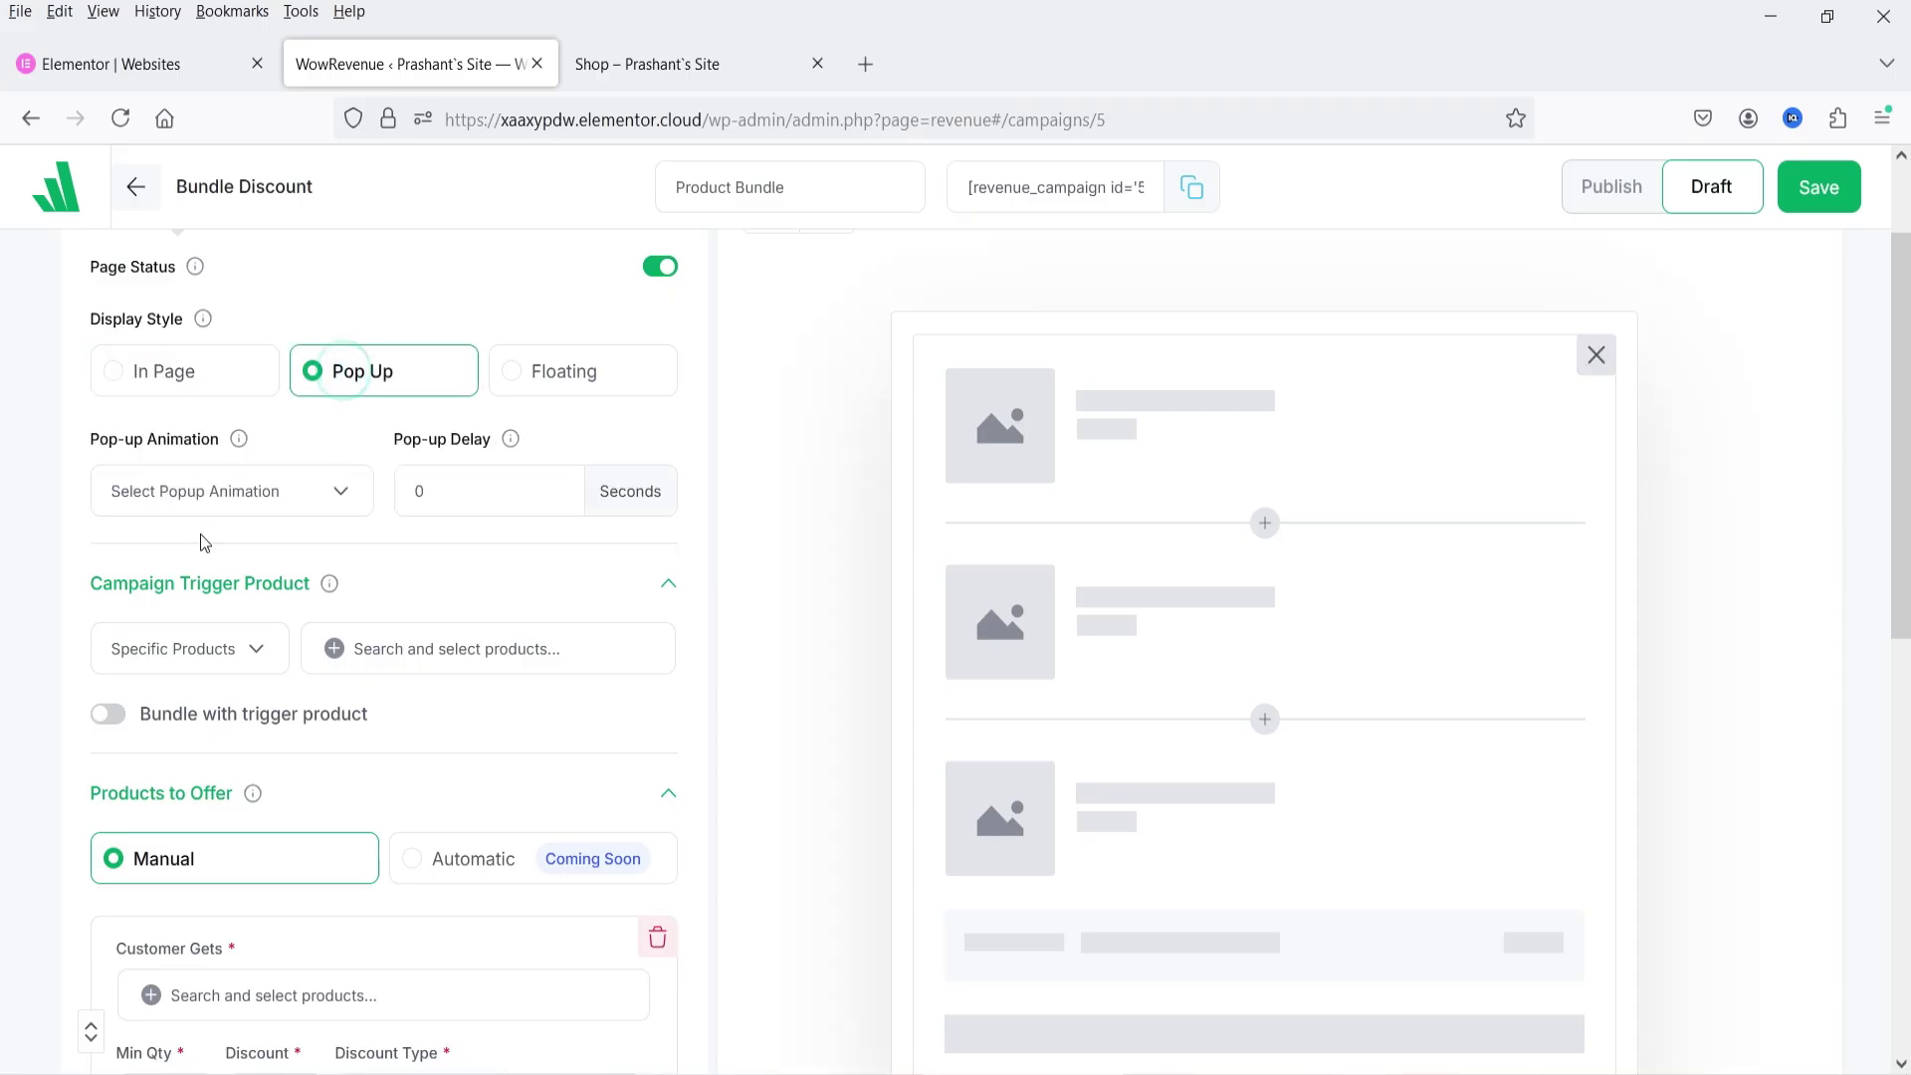
{"action": "left_click", "coordinate": [583, 369]}
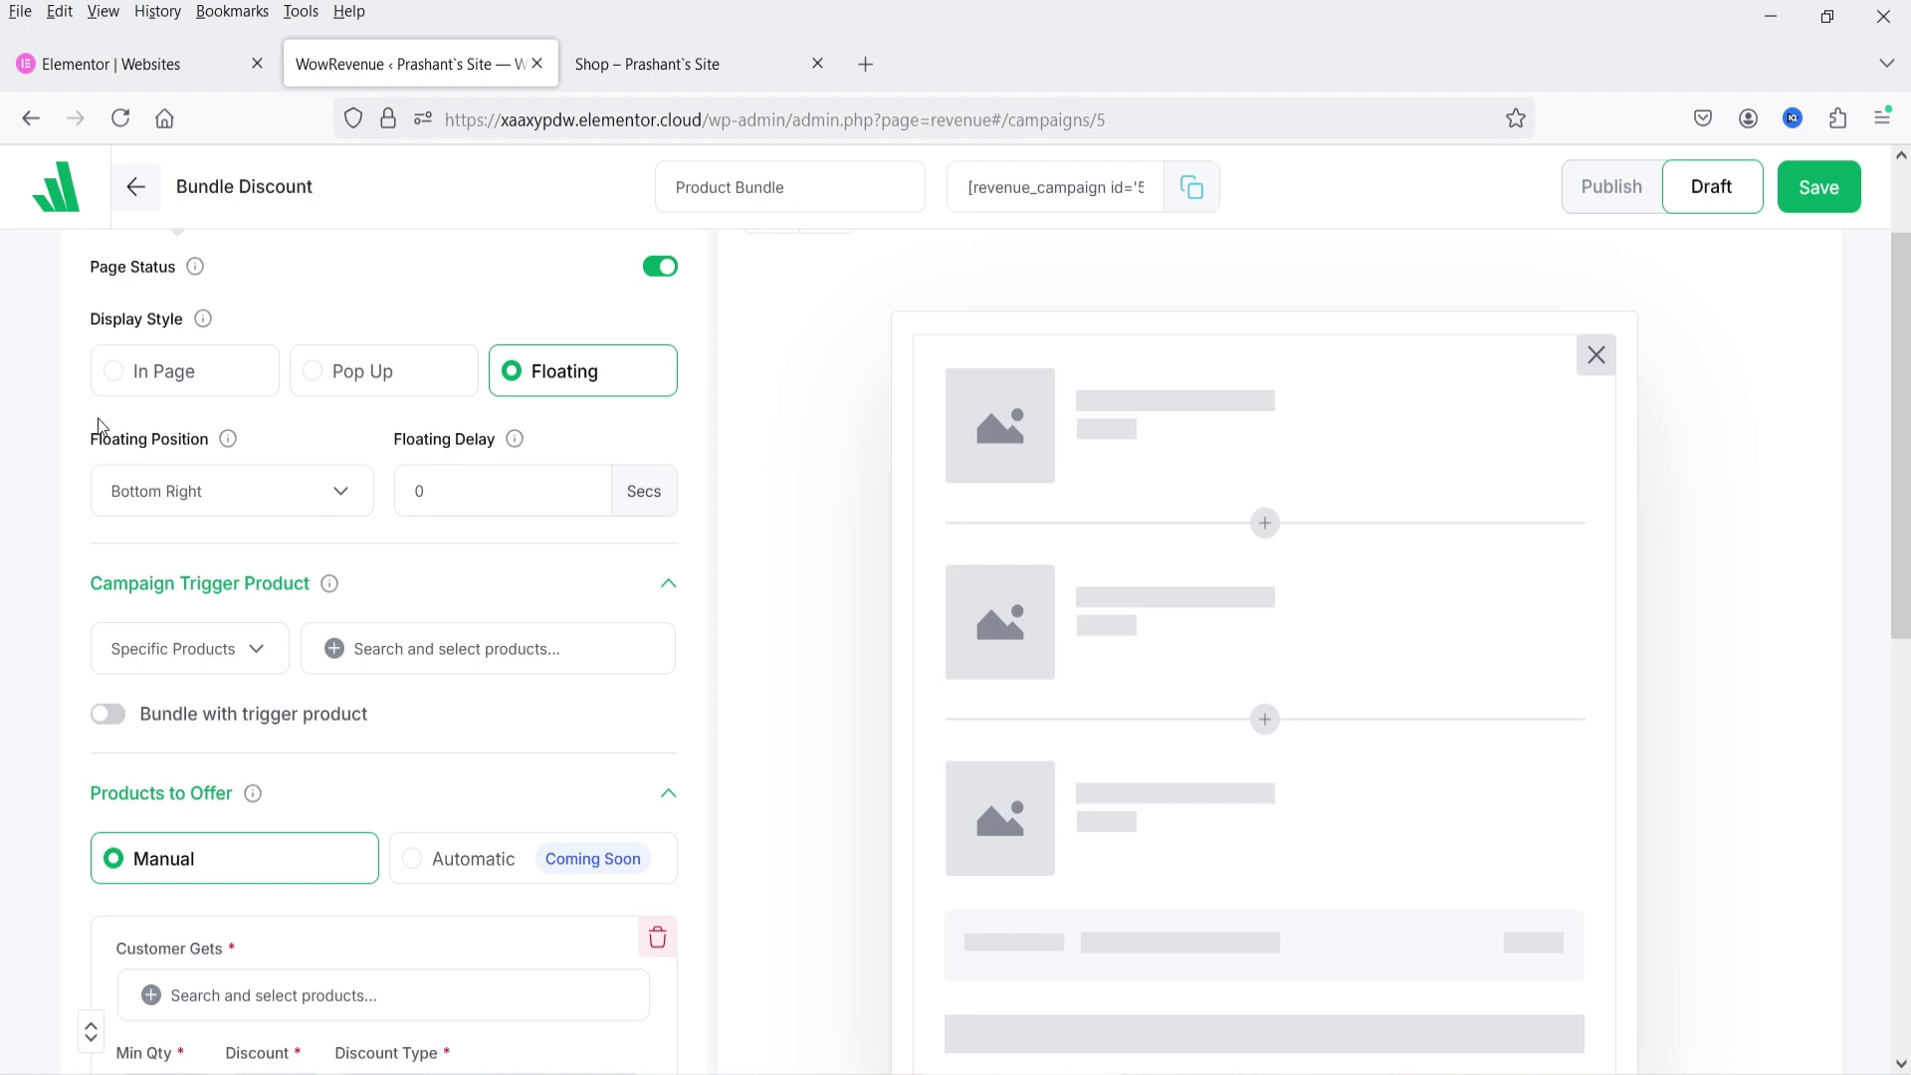
{"action": "left_click", "coordinate": [141, 377]}
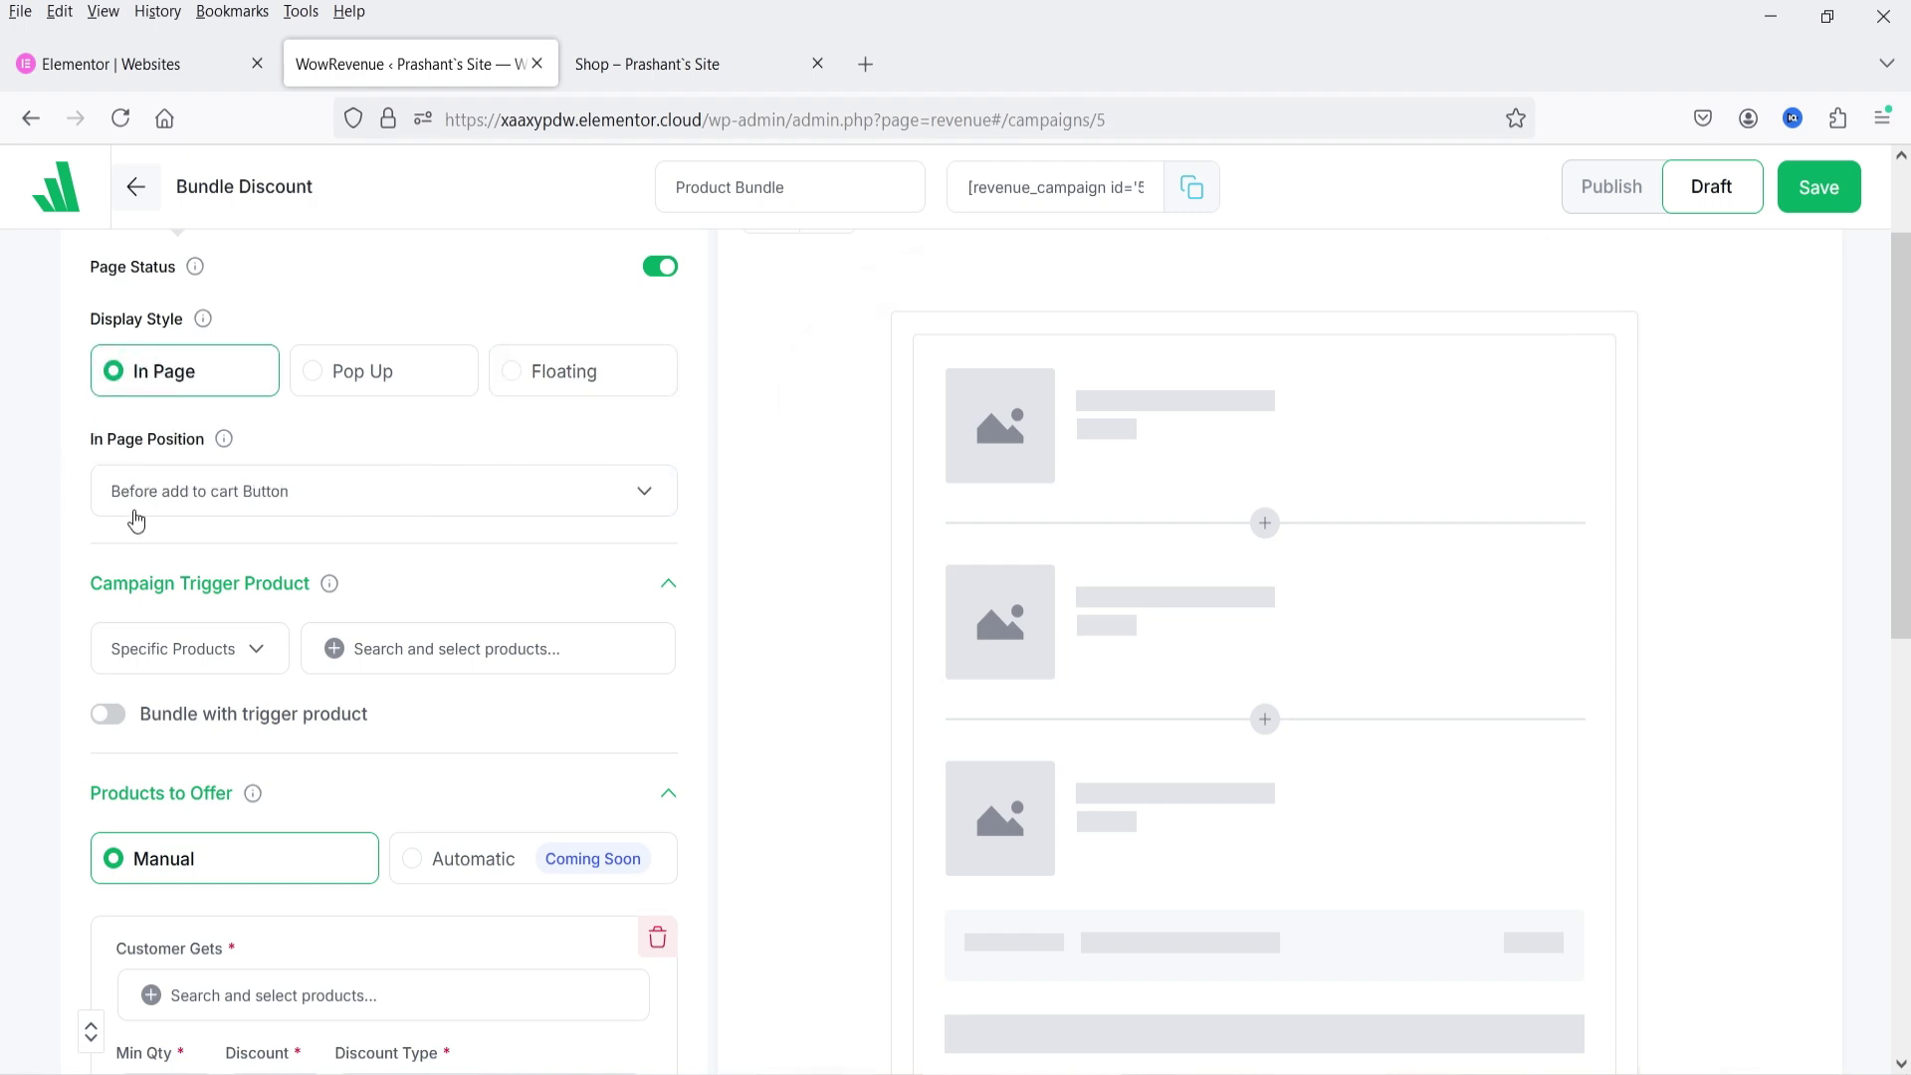
Step: Set the campaign's in-page position on the product page to After add to cart Button
{"action": "left_click", "coordinate": [340, 494]}
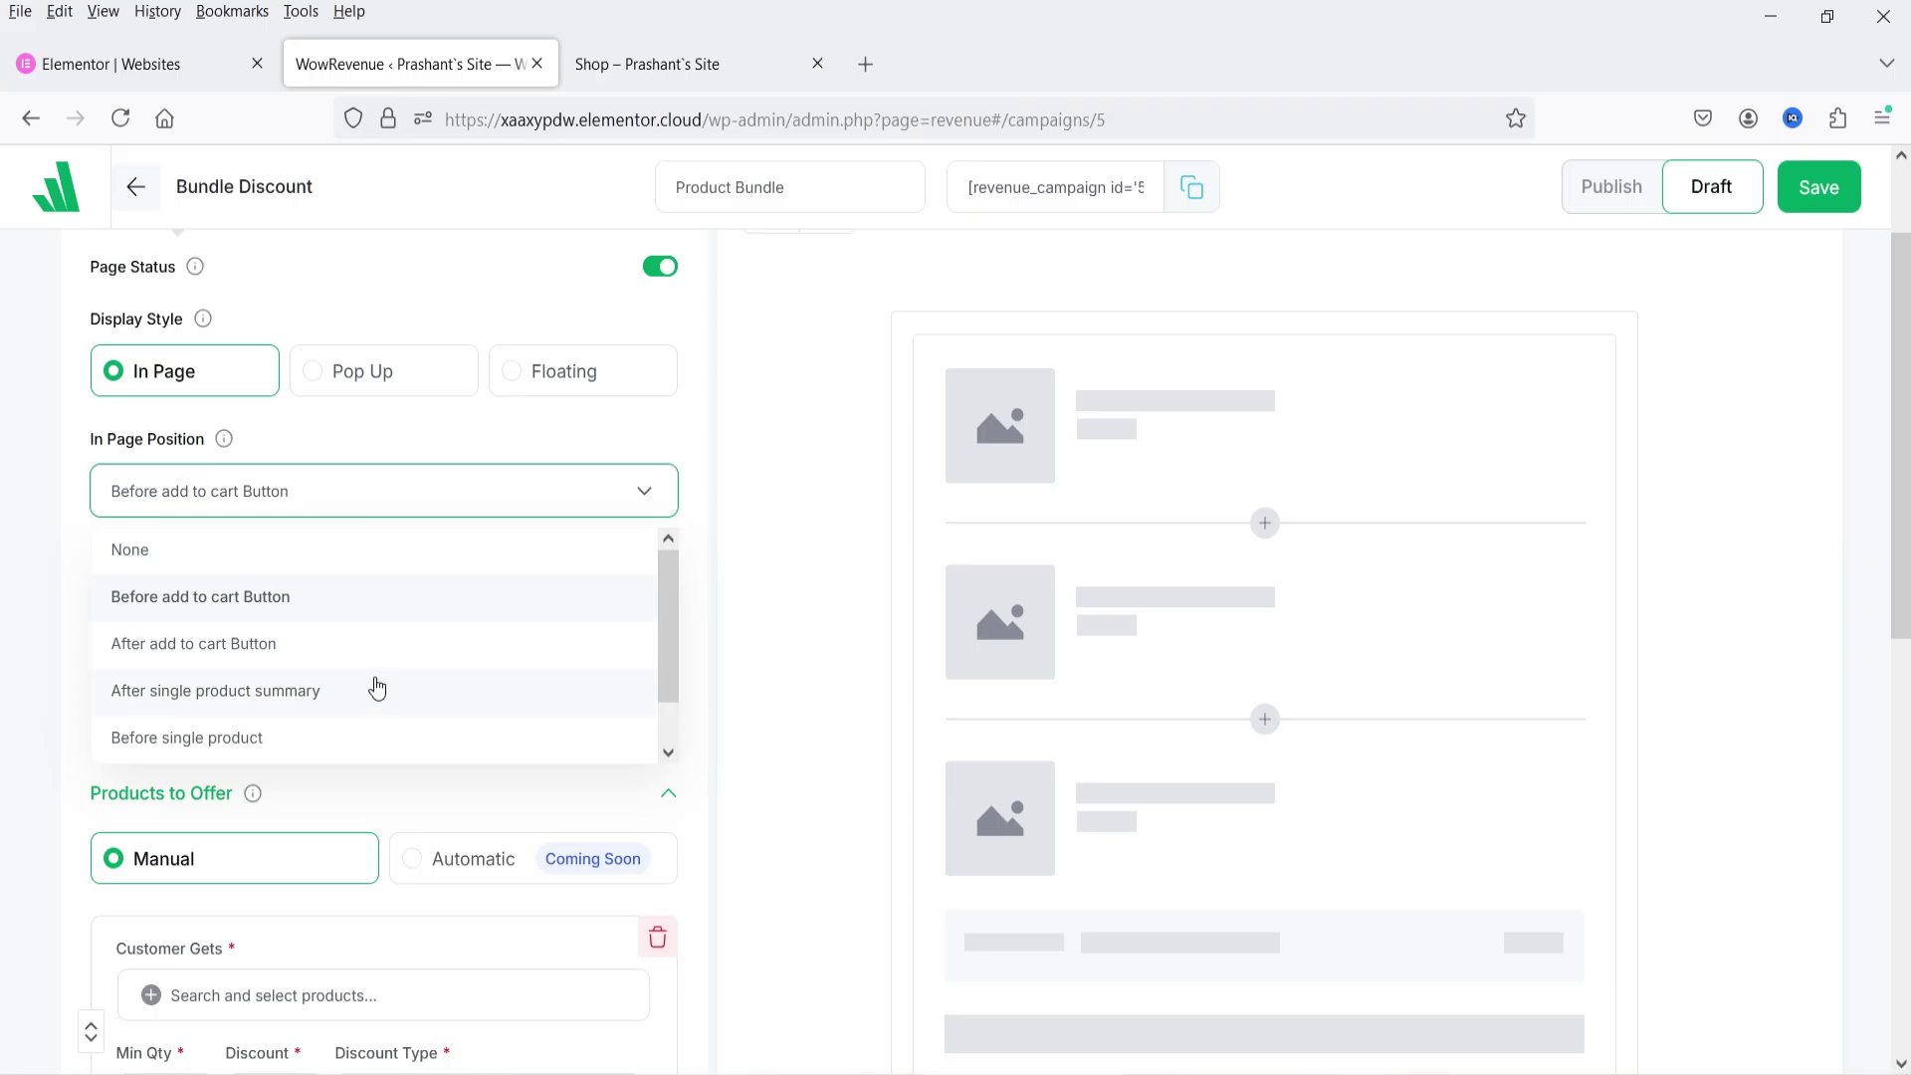
{"action": "scroll", "coordinate": [375, 687], "scroll_direction": "down", "scroll_amount": 1}
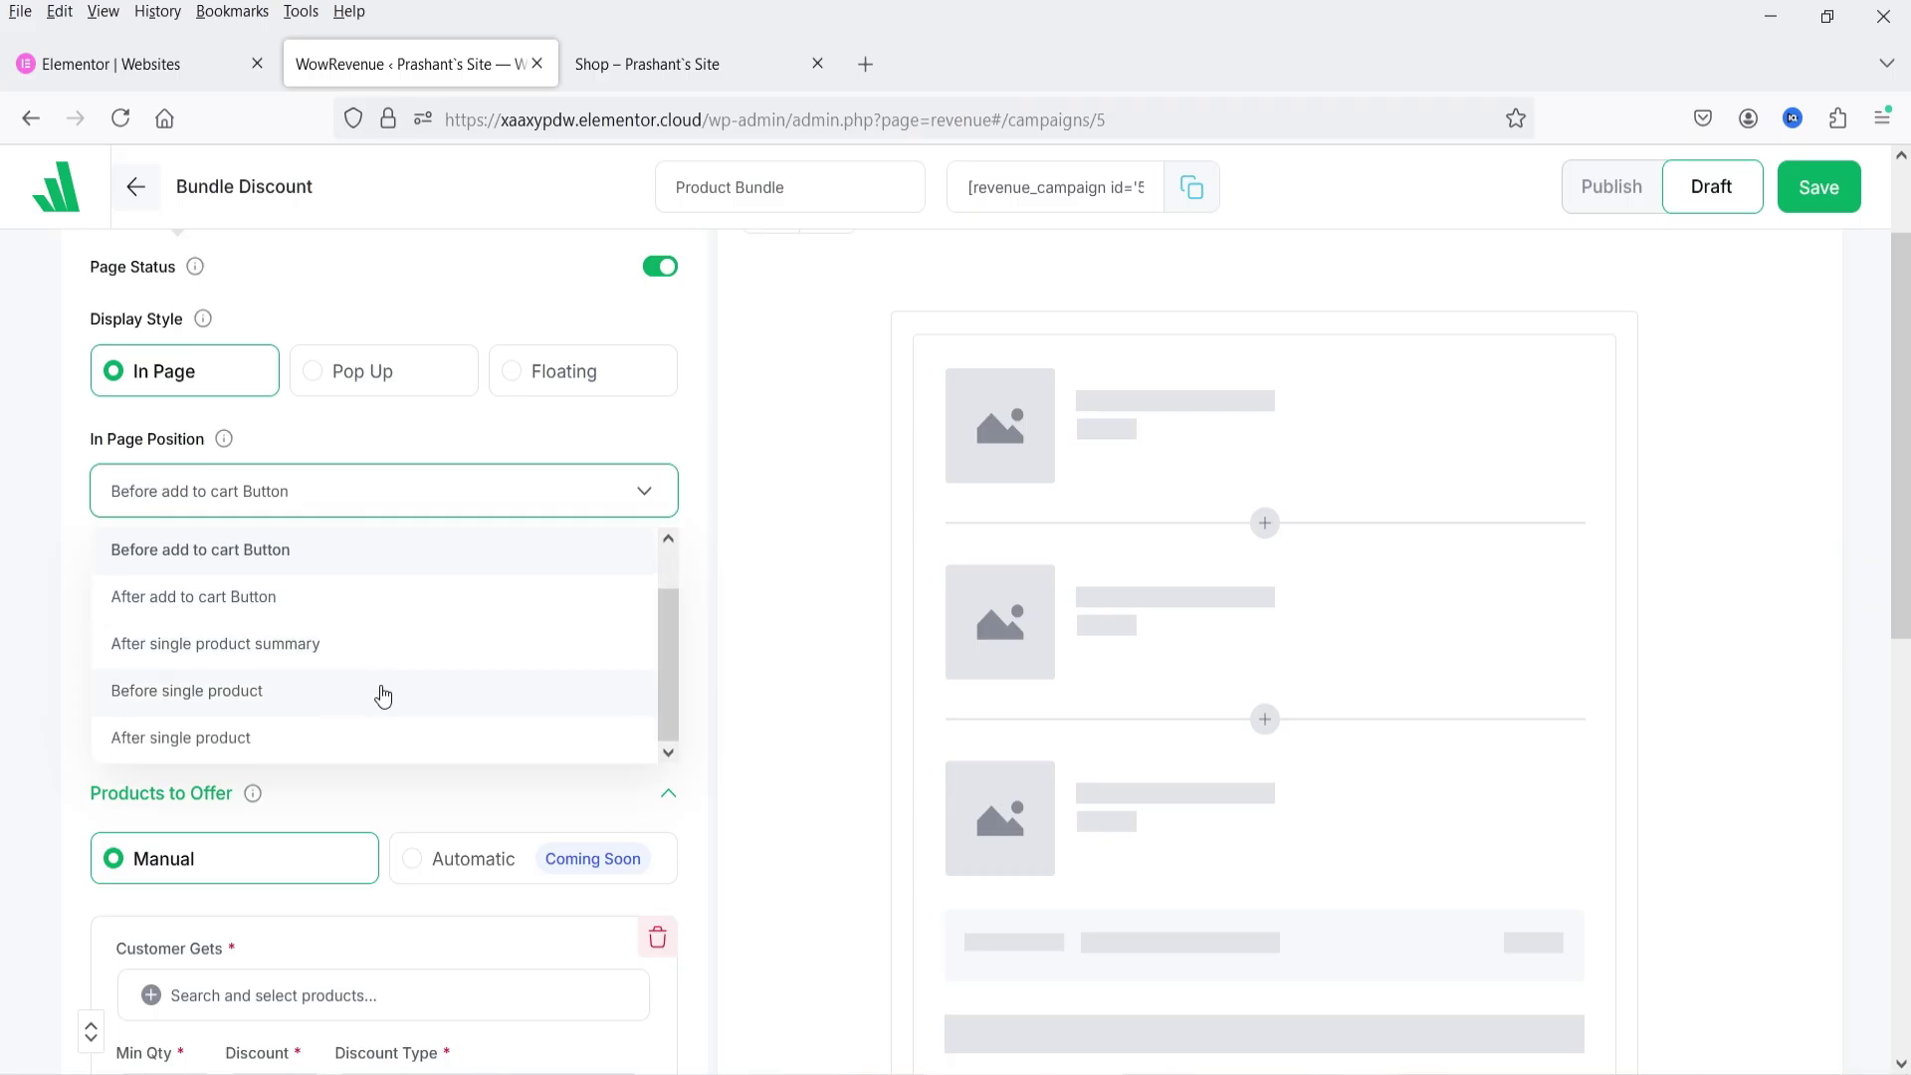
{"action": "scroll", "coordinate": [375, 717], "scroll_direction": "down", "scroll_amount": 3}
{"action": "scroll", "coordinate": [340, 485], "scroll_direction": "up", "scroll_amount": 1}
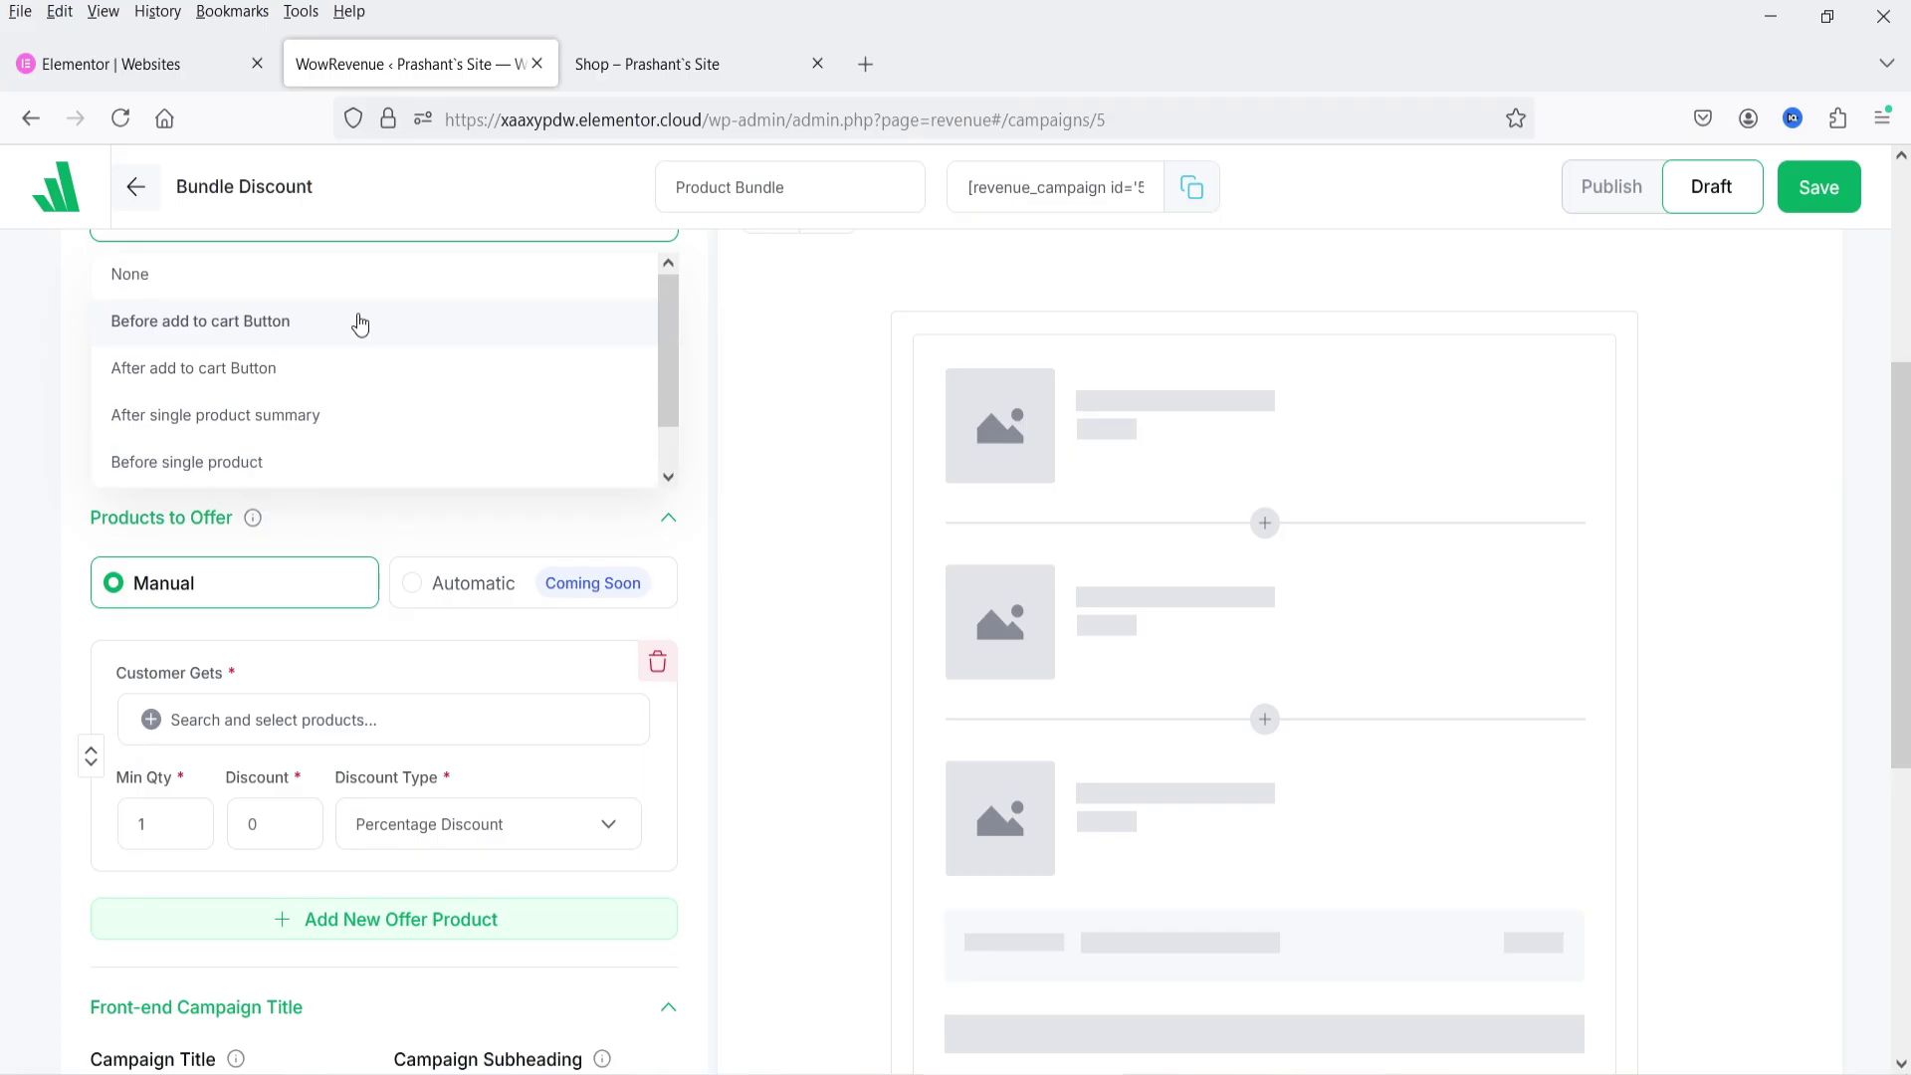
{"action": "left_click", "coordinate": [237, 380]}
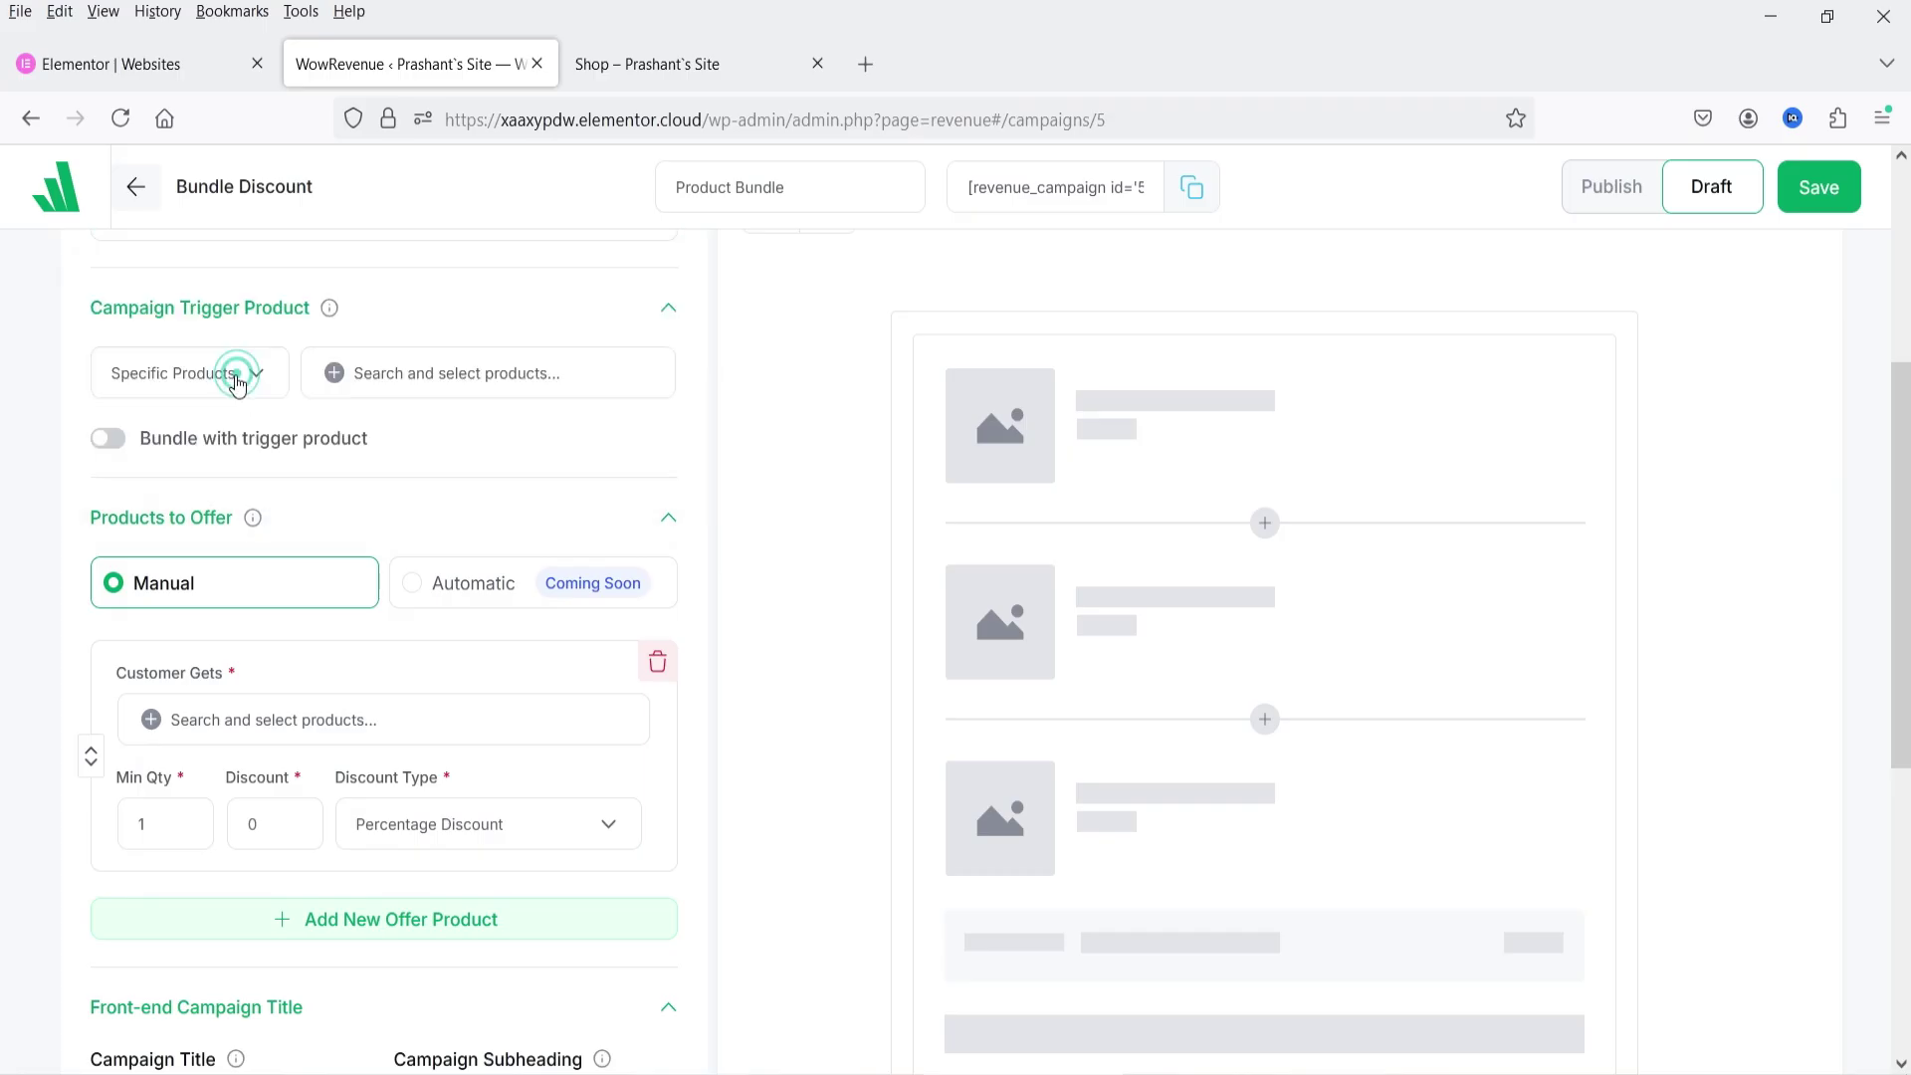
{"action": "scroll", "coordinate": [183, 528], "scroll_direction": "up", "scroll_amount": 3}
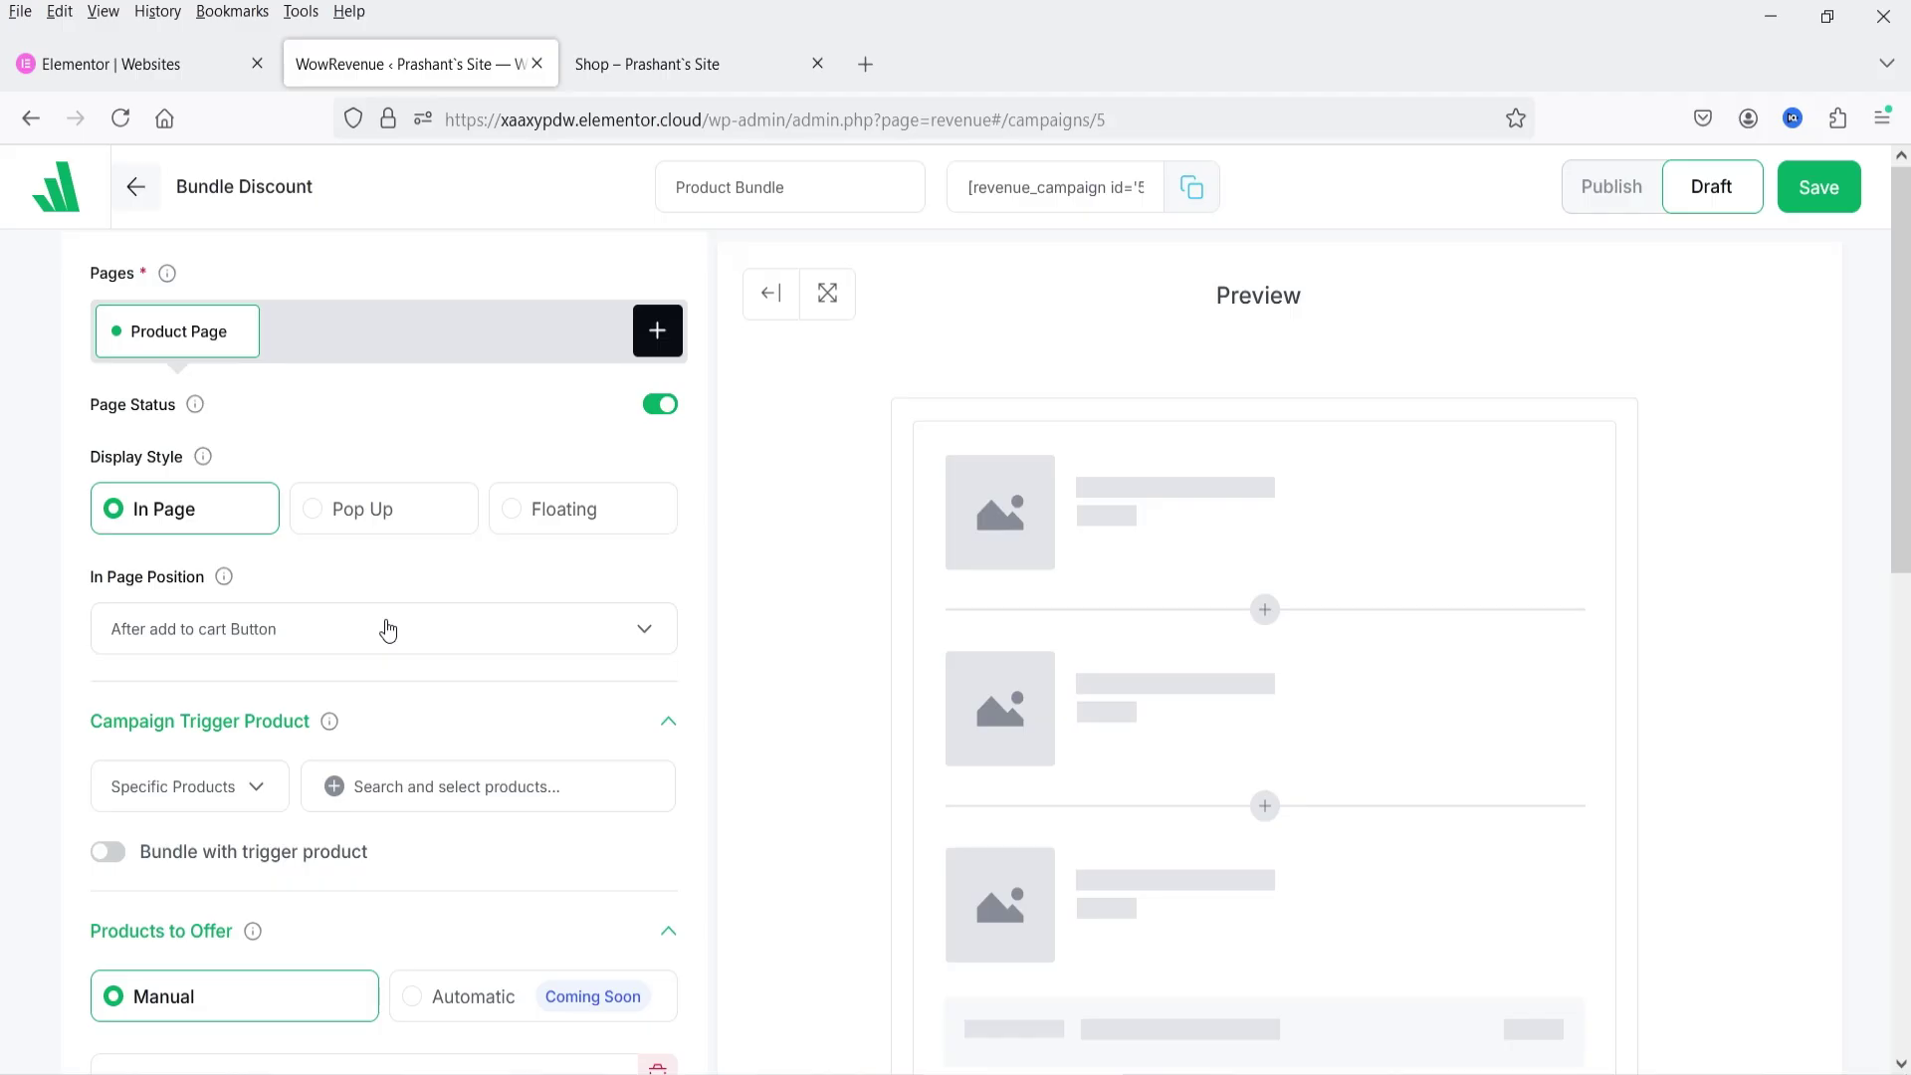
{"action": "scroll", "coordinate": [139, 461], "scroll_direction": "down", "scroll_amount": 2}
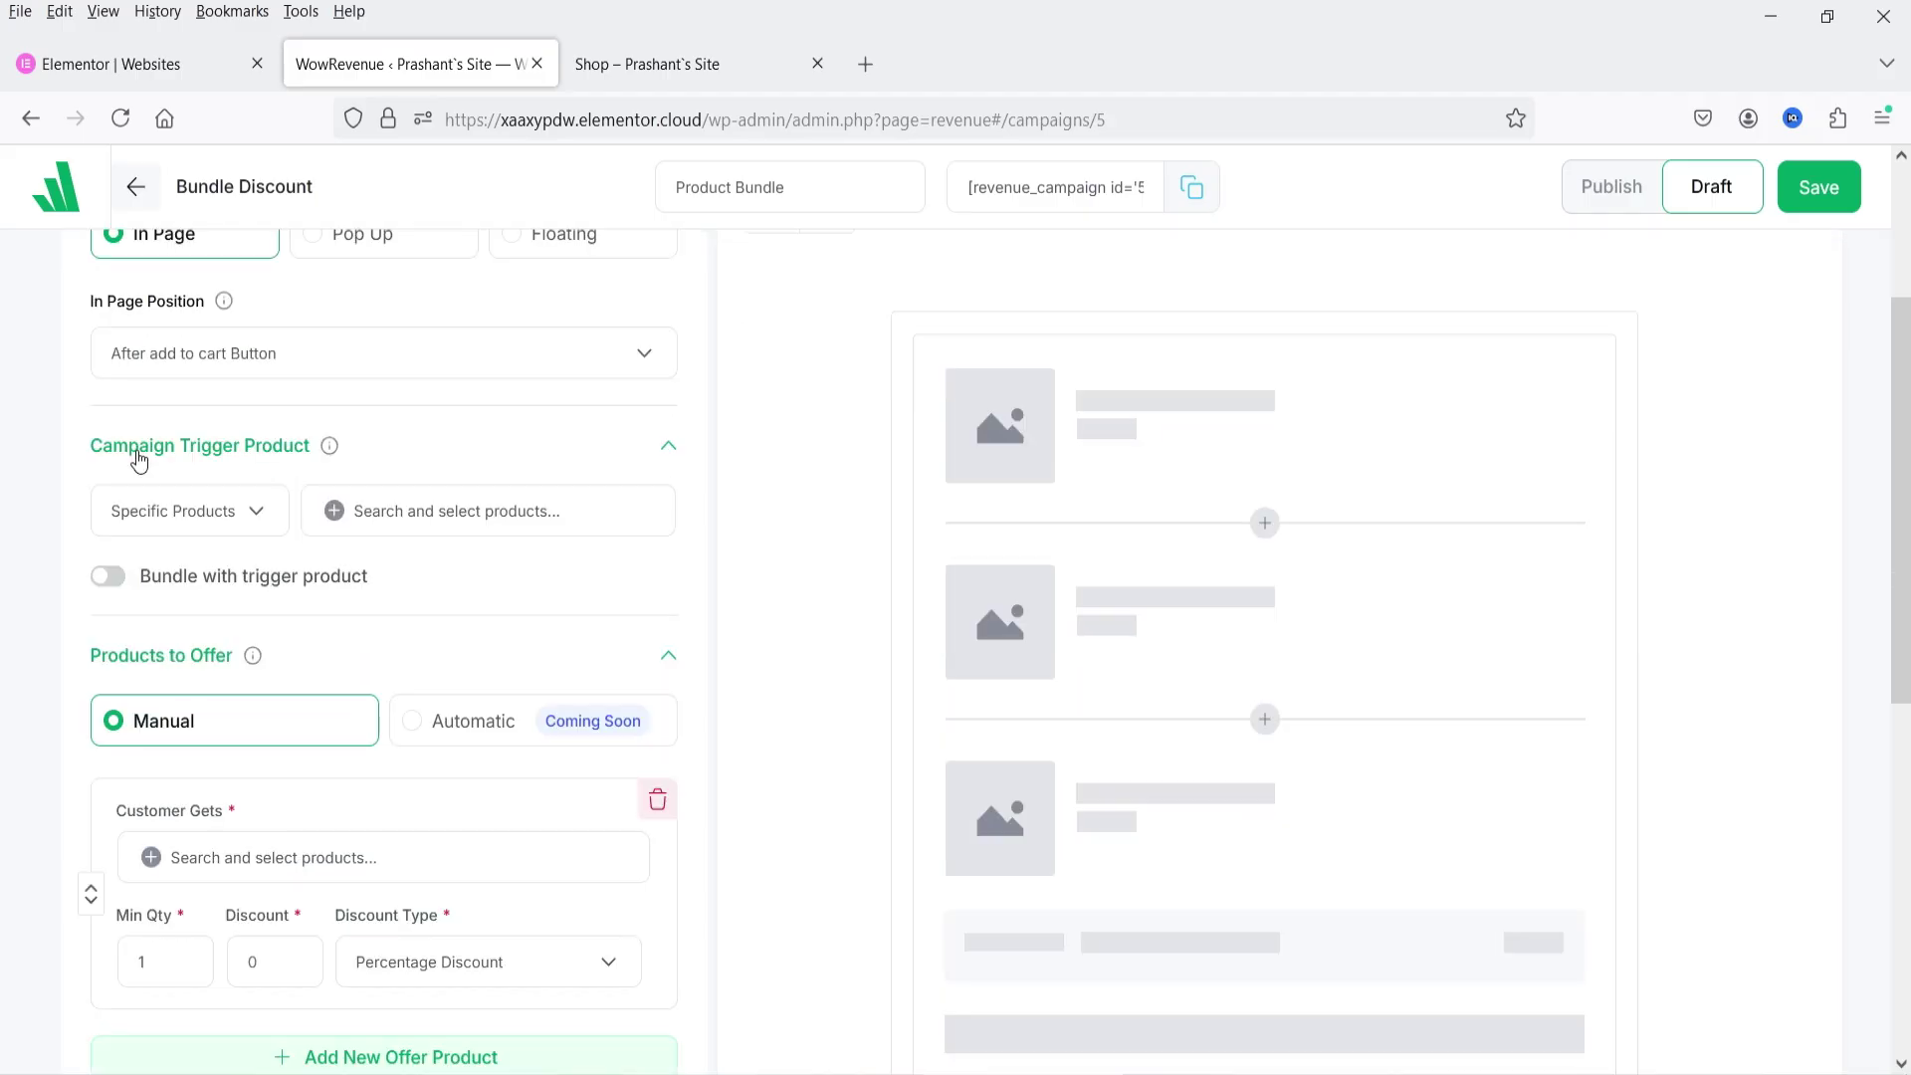
{"action": "mouse_move", "coordinate": [329, 455]}
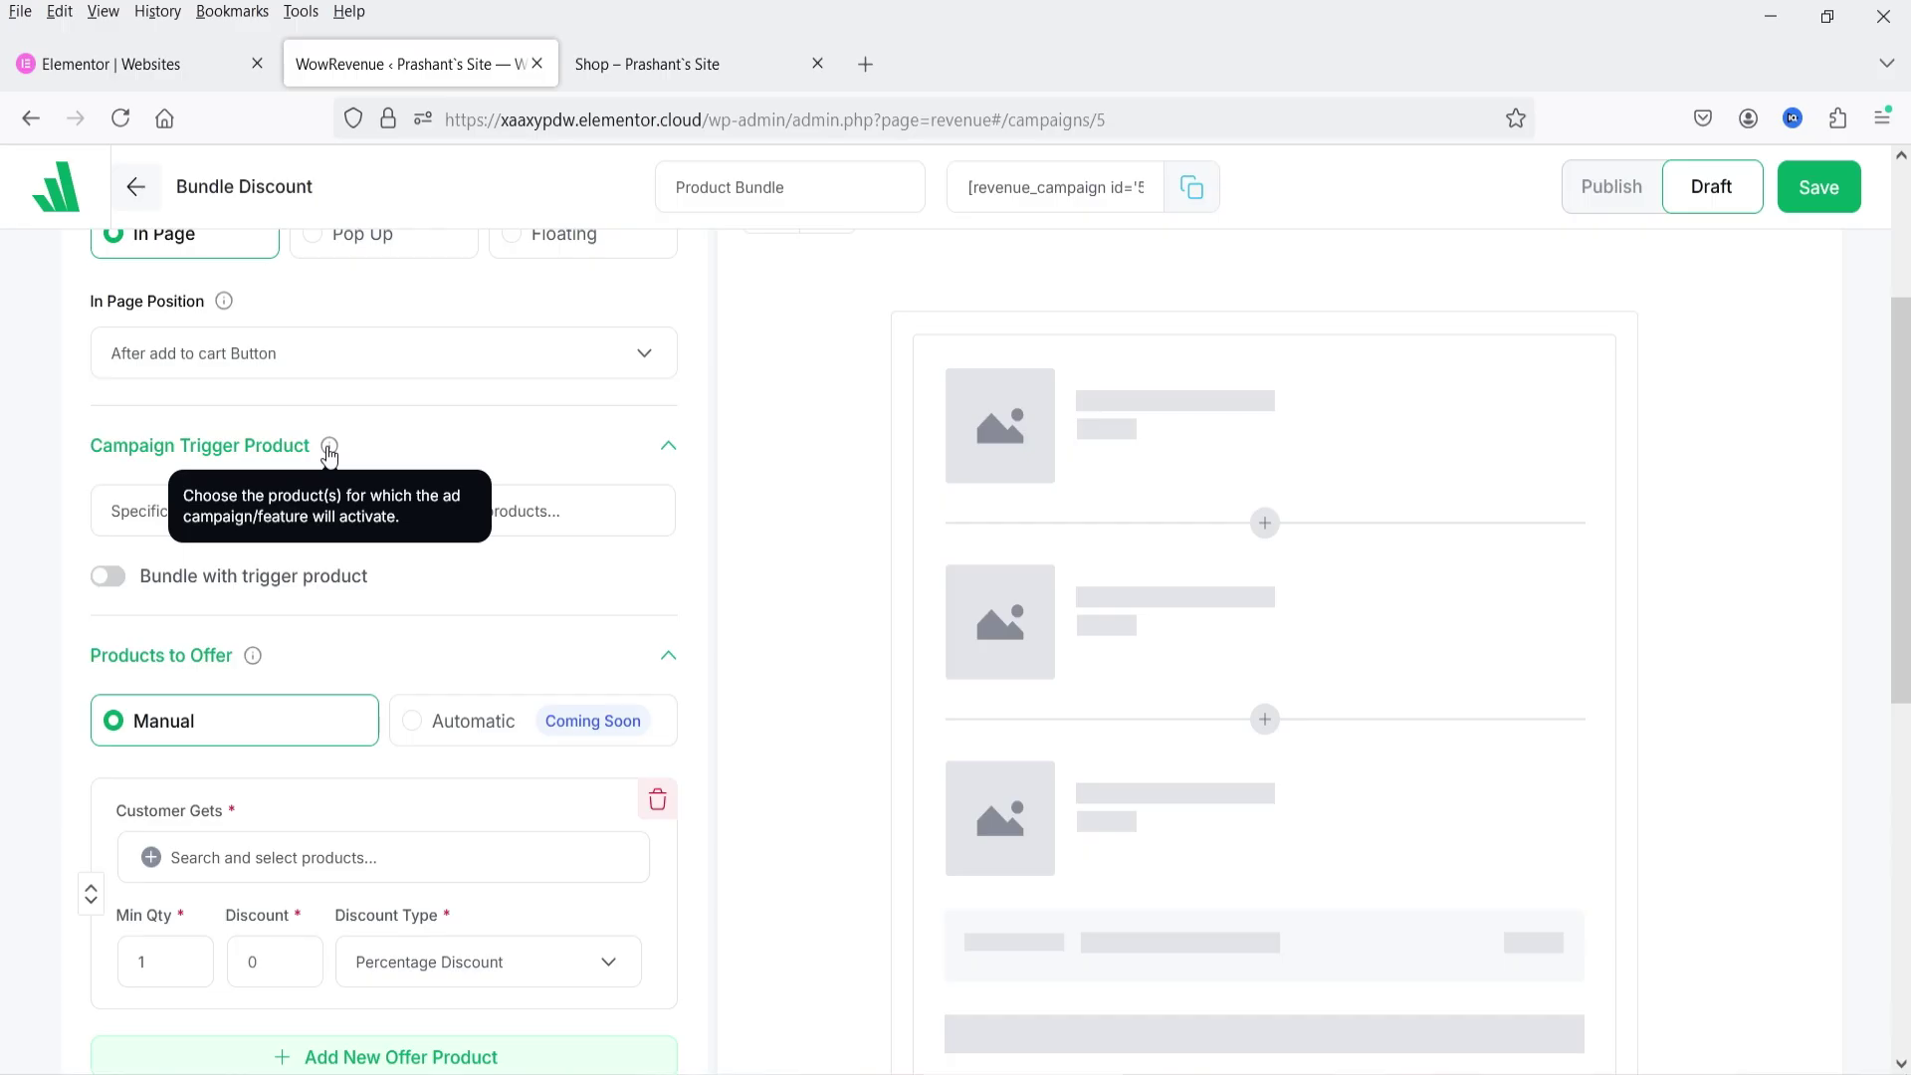
Step: Set the campaign trigger to the specific product Poplin shirt regular fit and enable bundling with the trigger product
{"action": "left_click", "coordinate": [183, 532]}
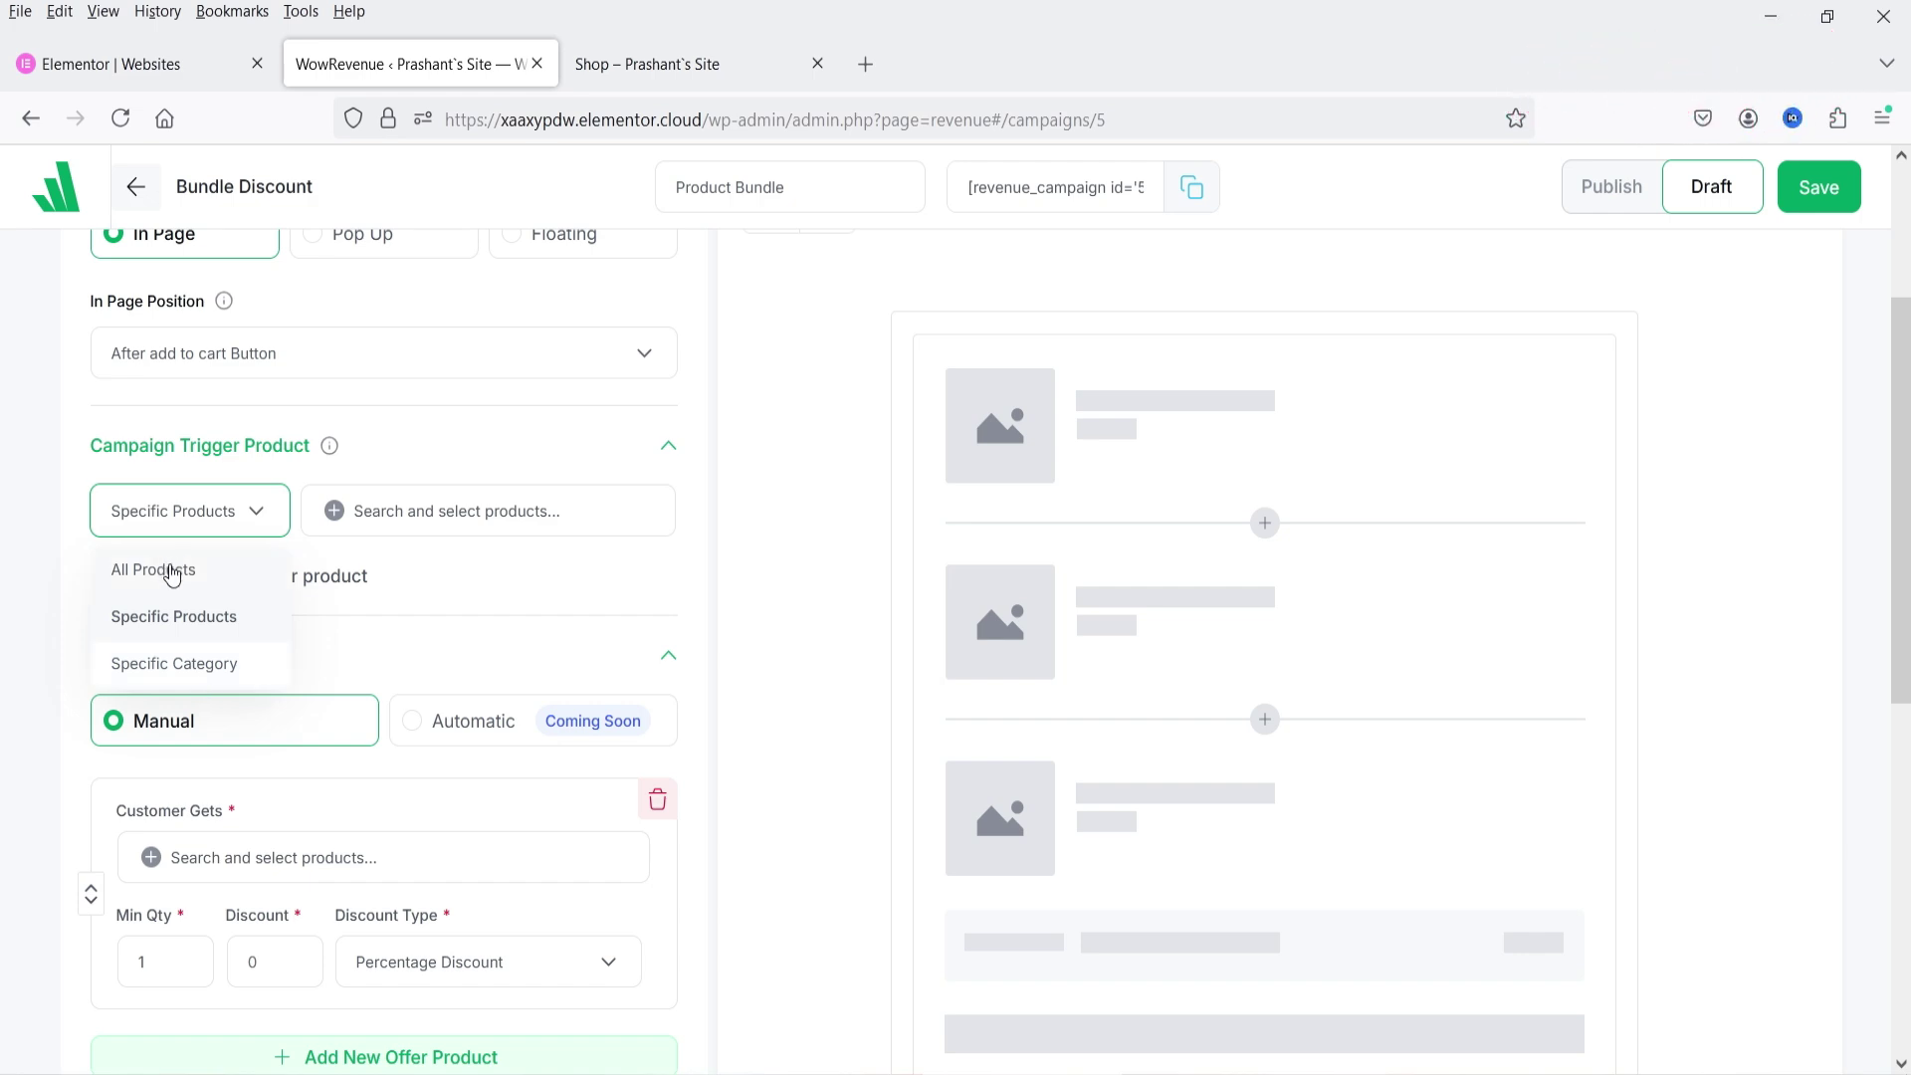
{"action": "left_click", "coordinate": [199, 625]}
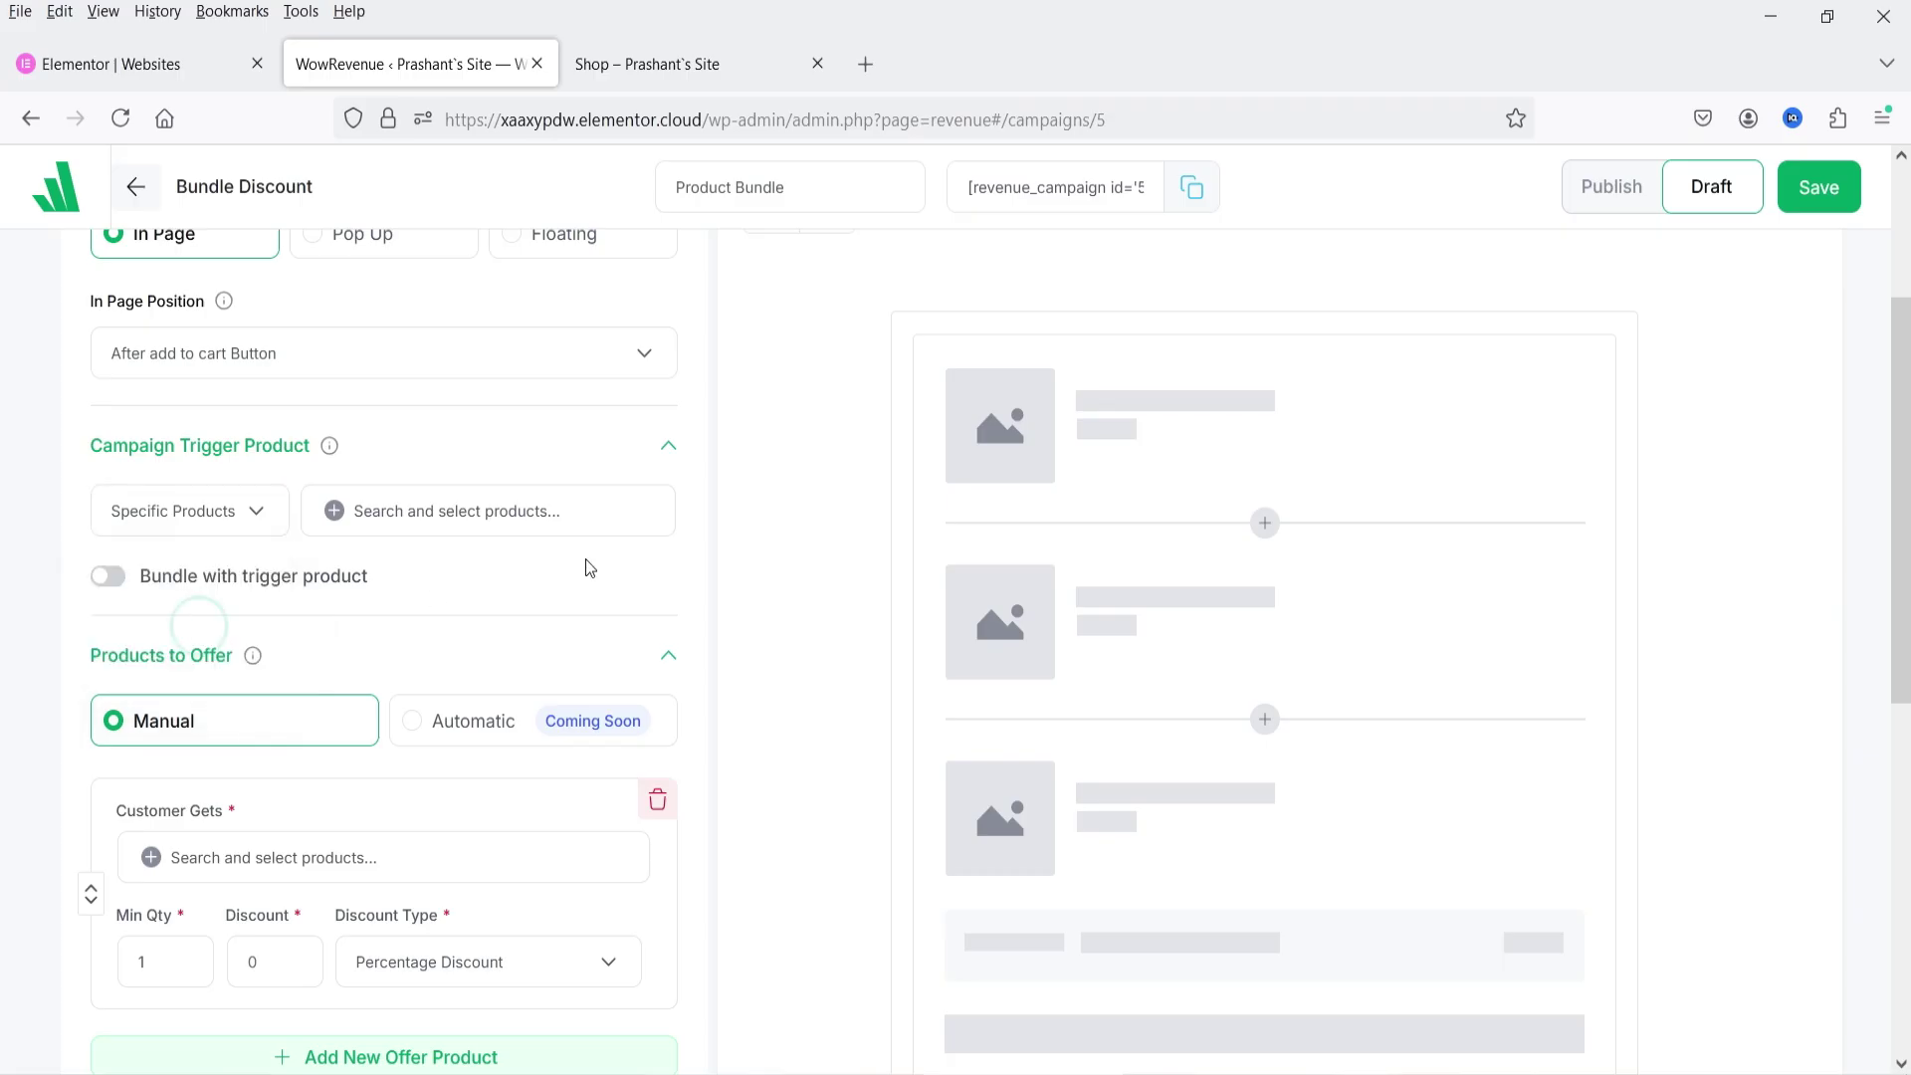
{"action": "left_click", "coordinate": [453, 511]}
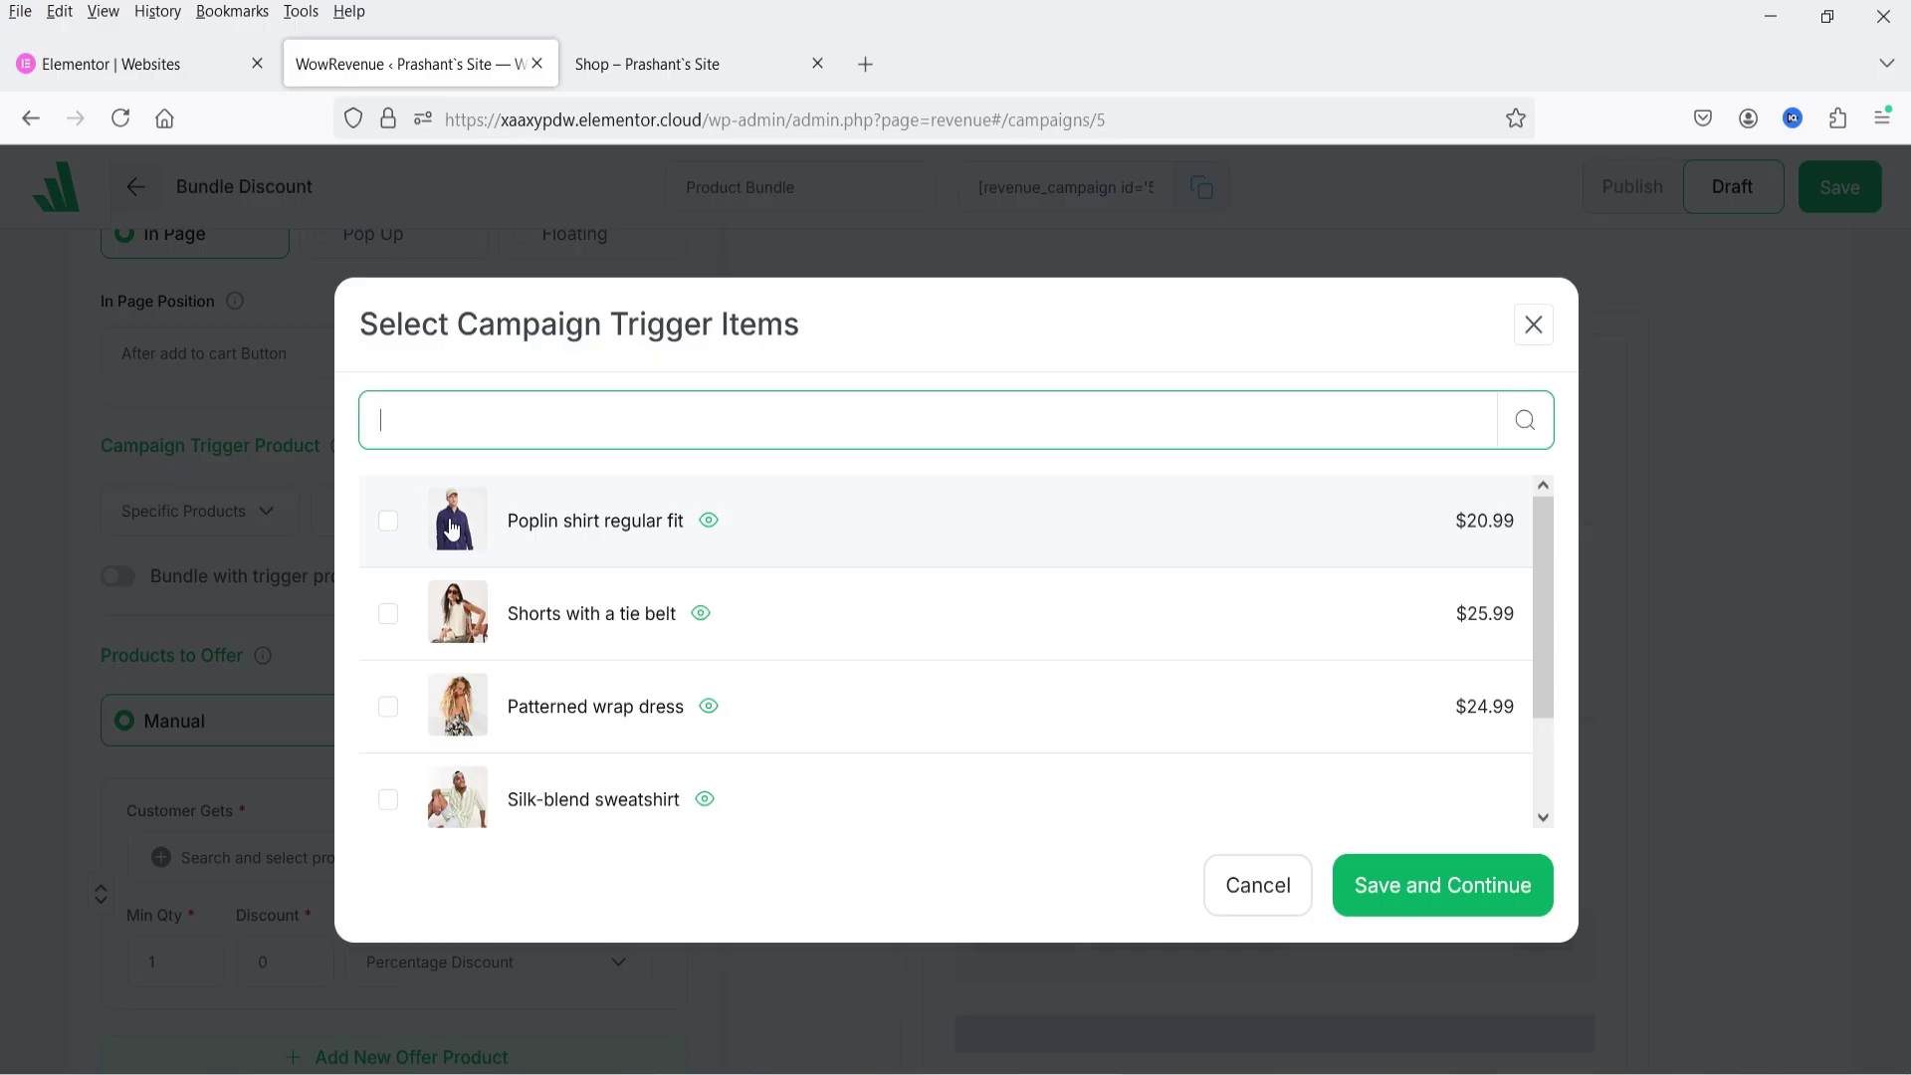
{"action": "left_click", "coordinate": [388, 523]}
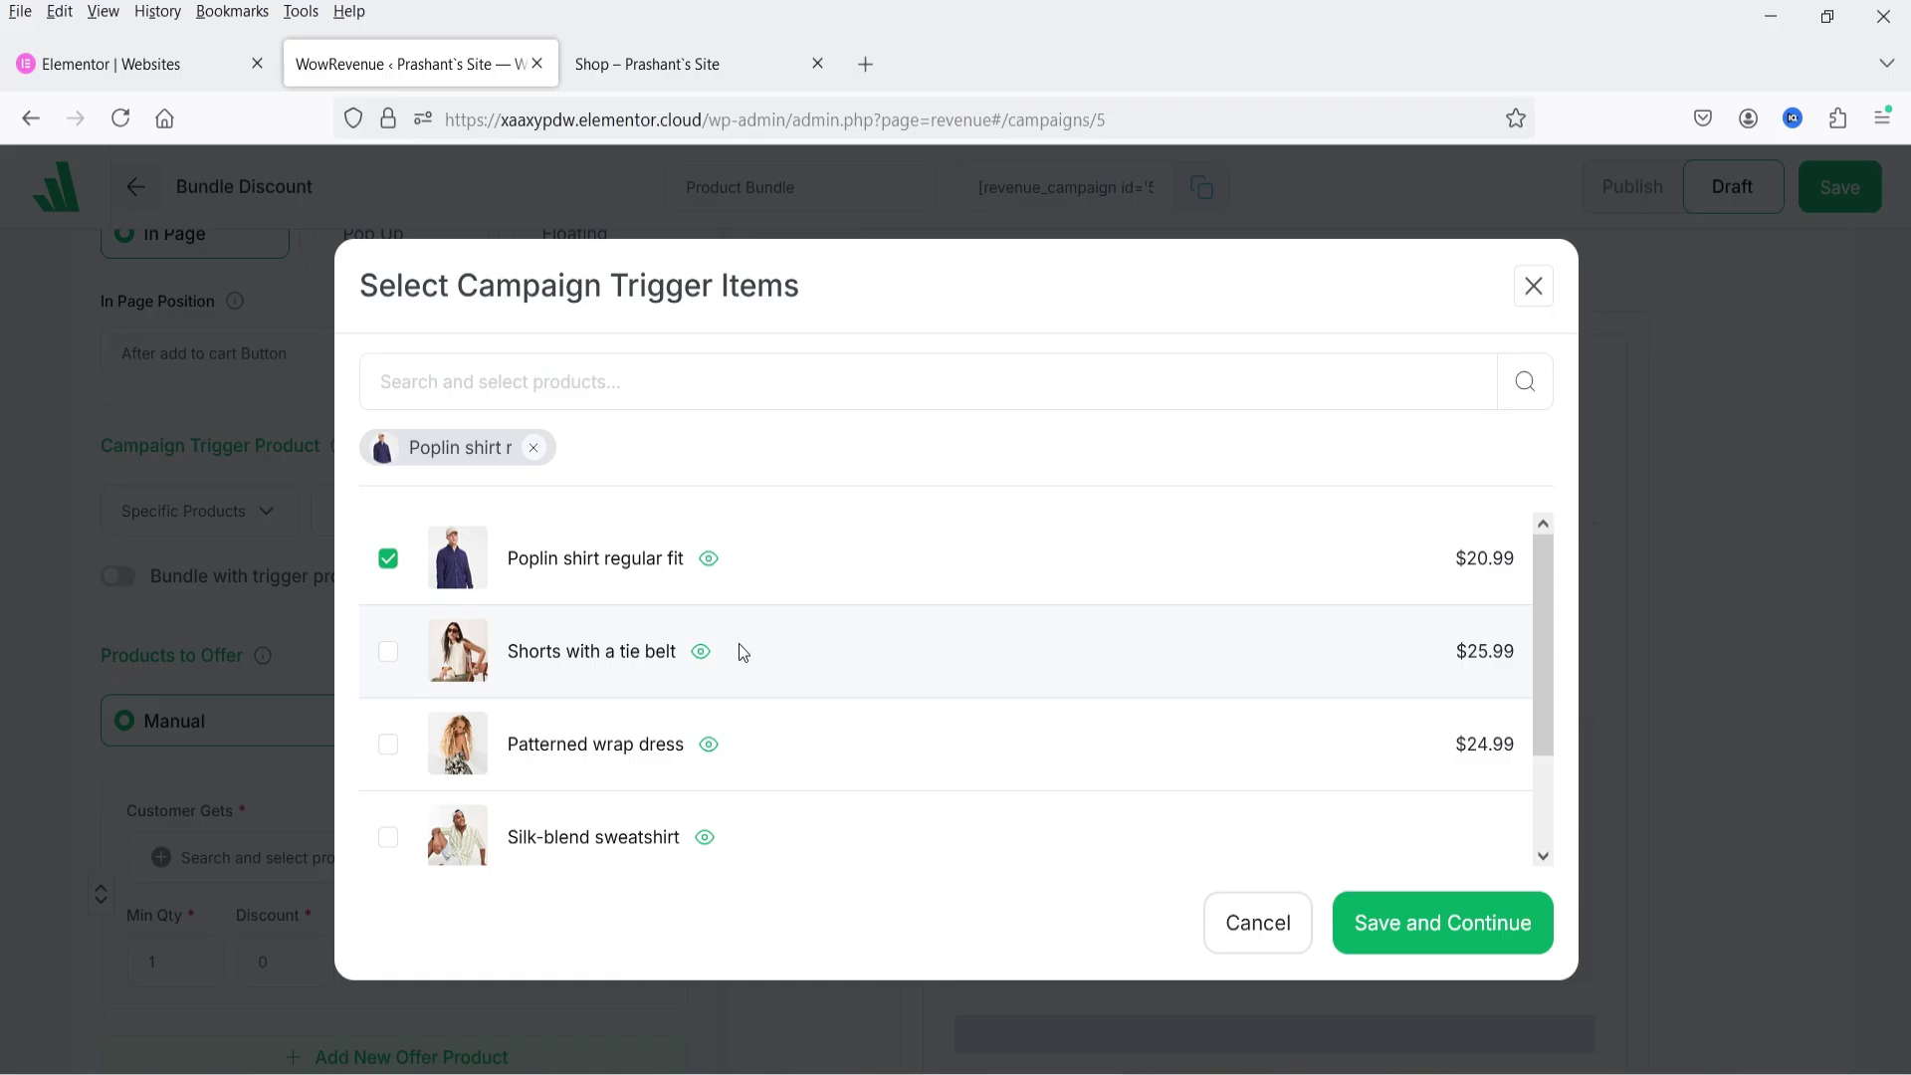
{"action": "left_click", "coordinate": [1451, 936]}
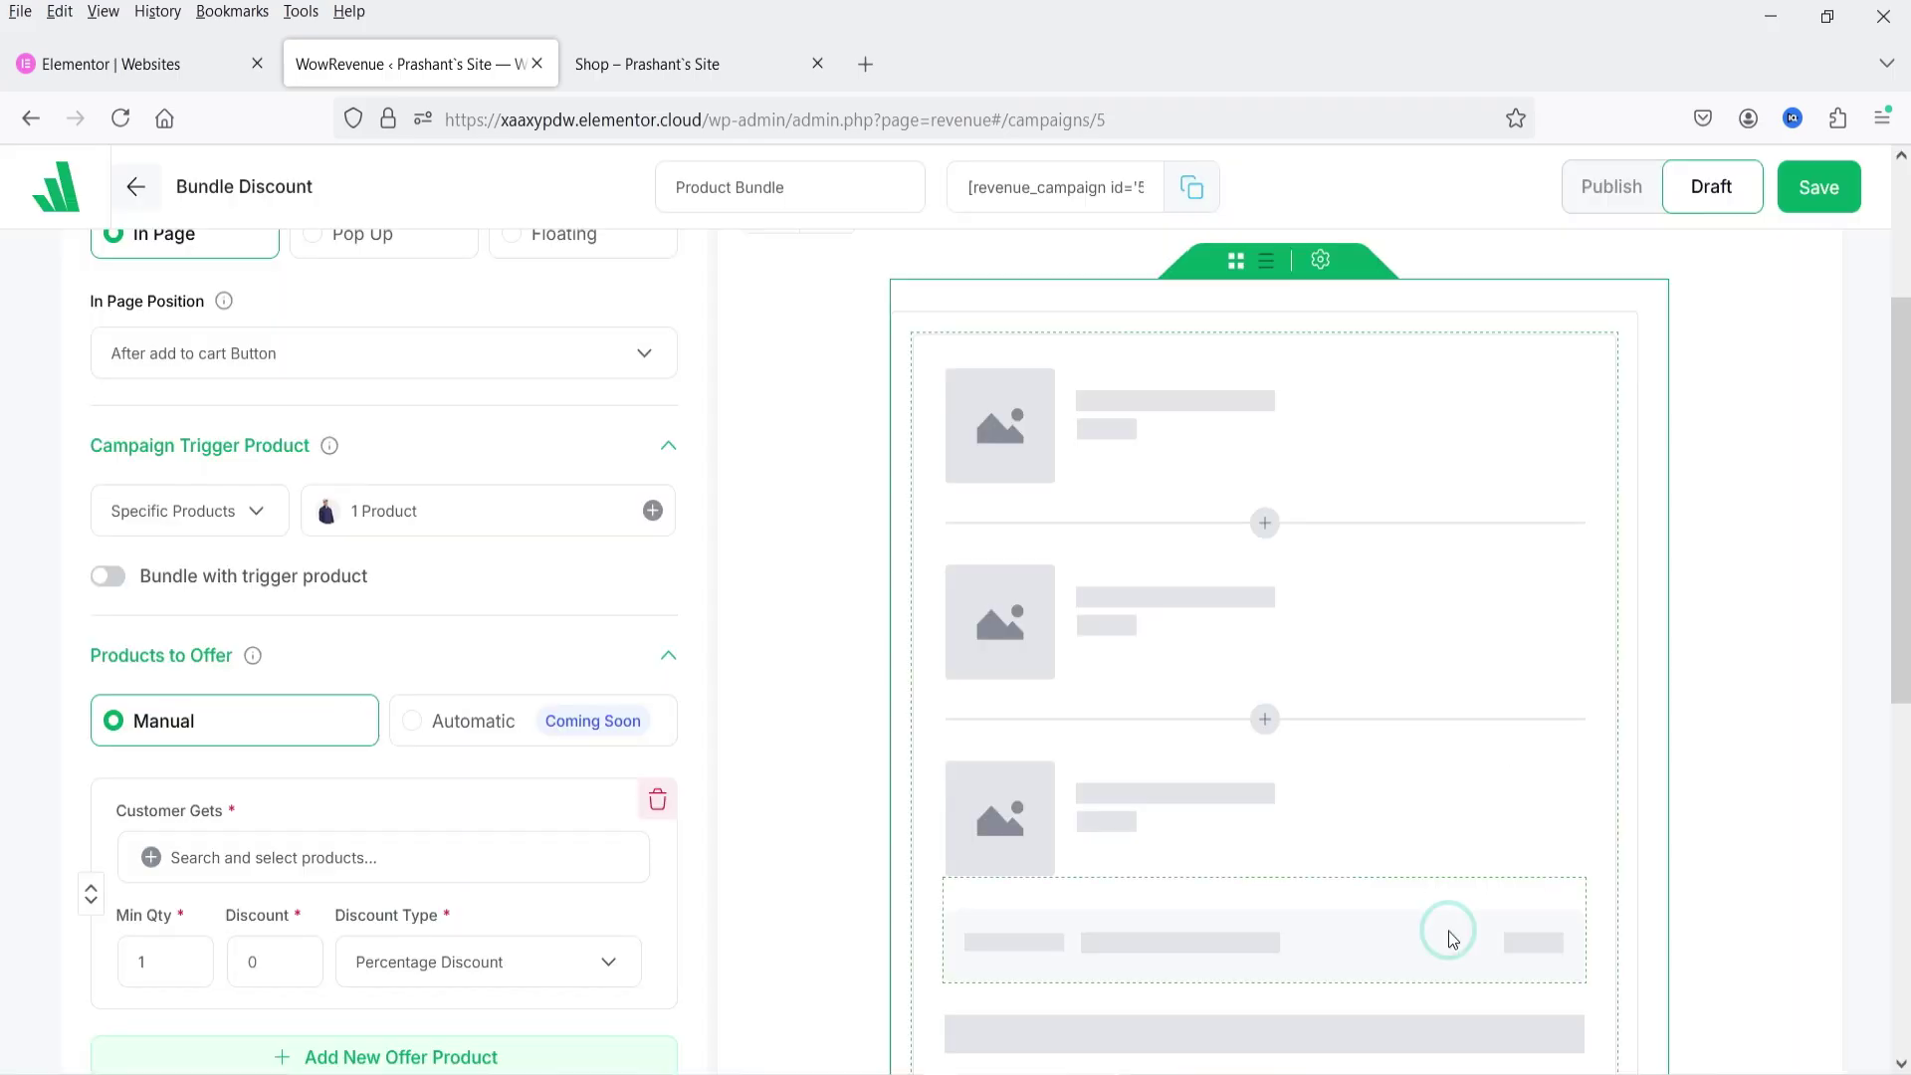
{"action": "scroll", "coordinate": [229, 550], "scroll_direction": "down", "scroll_amount": 2}
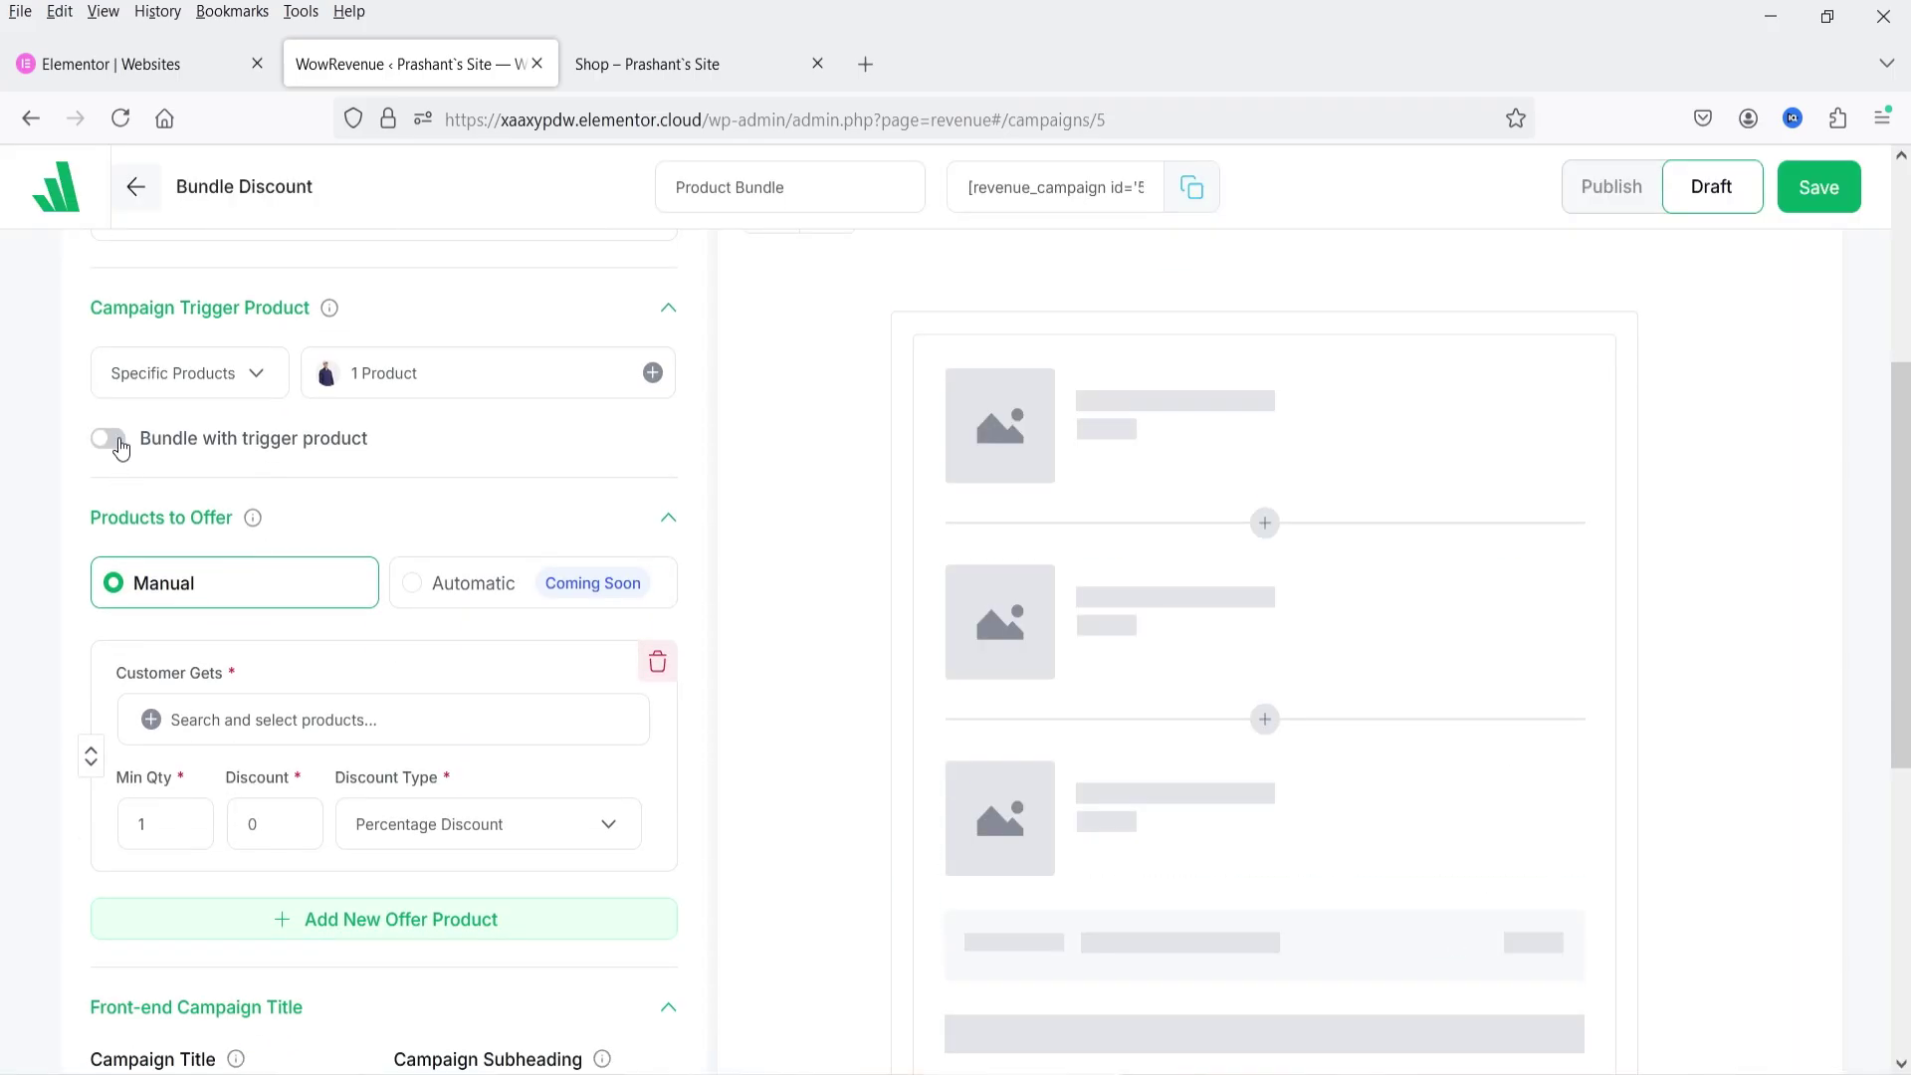
{"action": "left_click", "coordinate": [110, 439]}
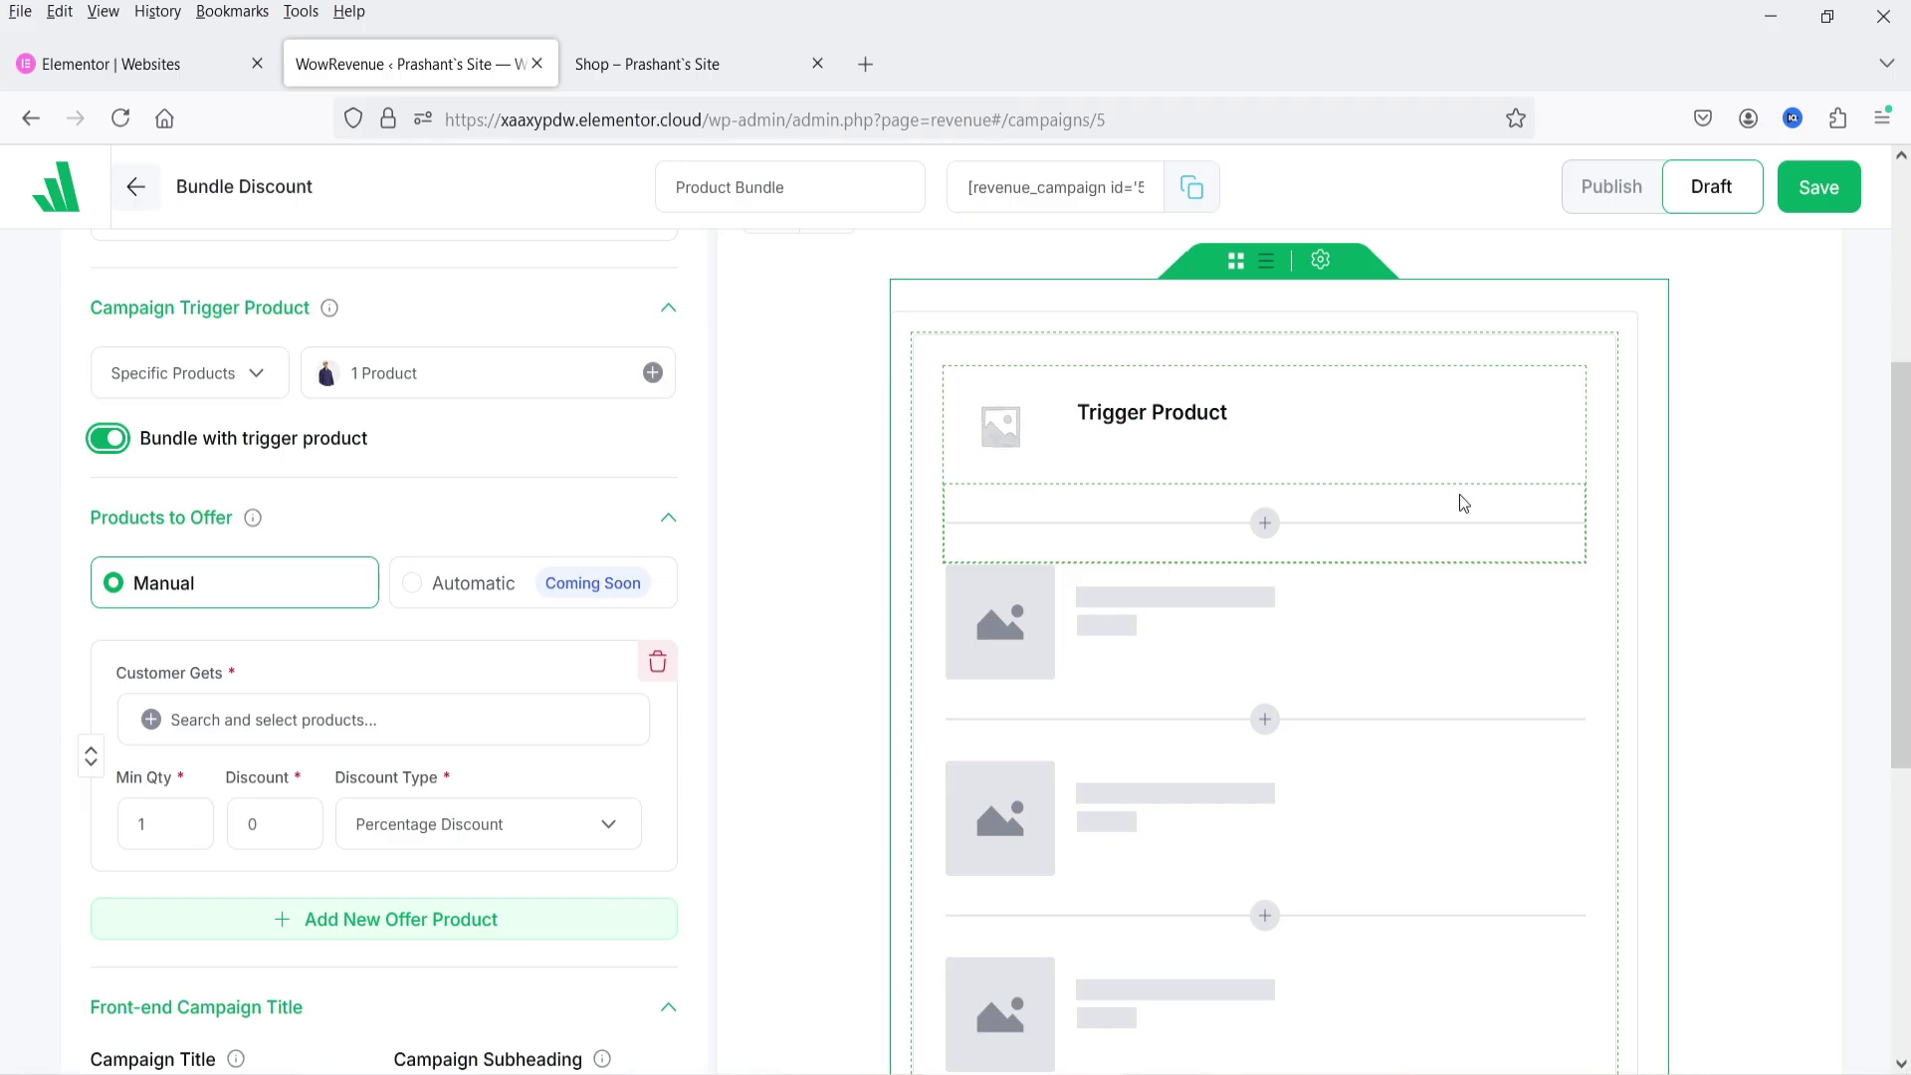
Step: Choose Shorts with a tie belt and Patterned wrap dress as the manually offered products
{"action": "mouse_move", "coordinate": [254, 520]}
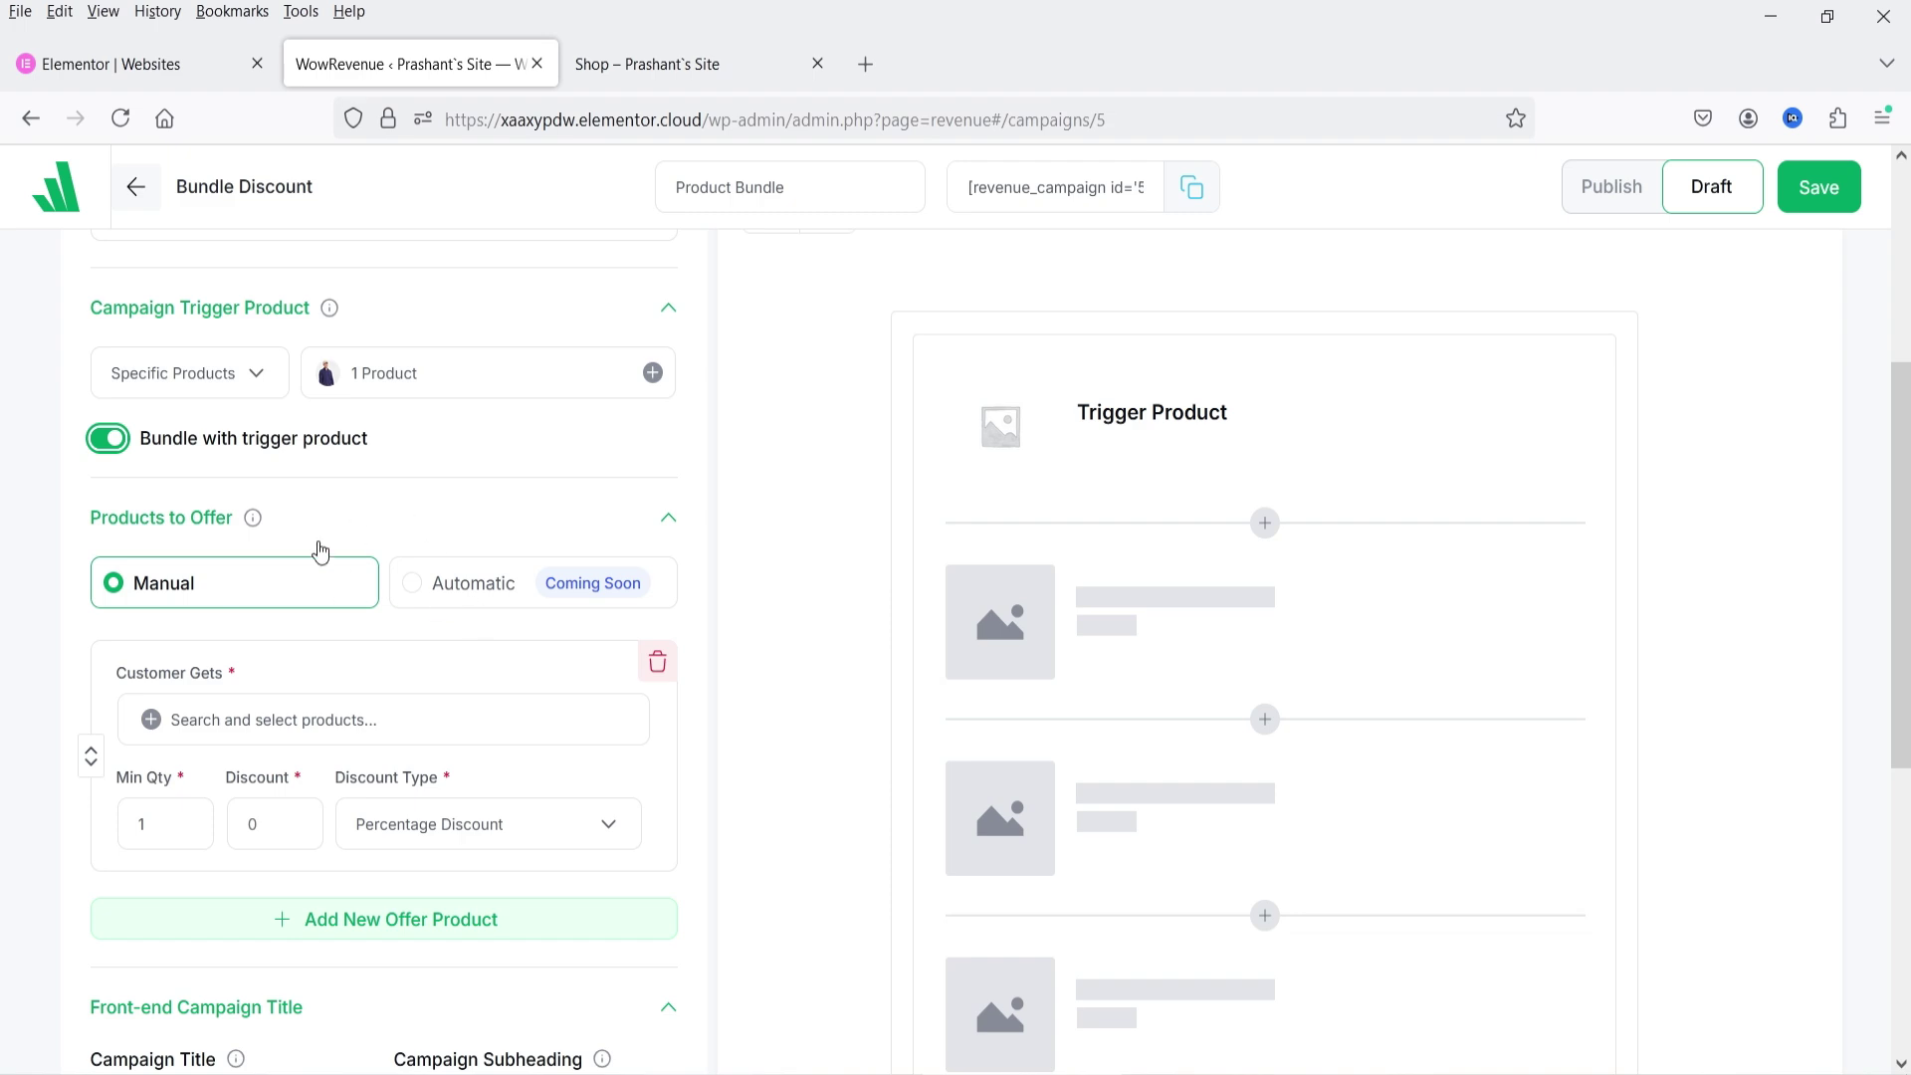
{"action": "scroll", "coordinate": [365, 517], "scroll_direction": "down", "scroll_amount": 2}
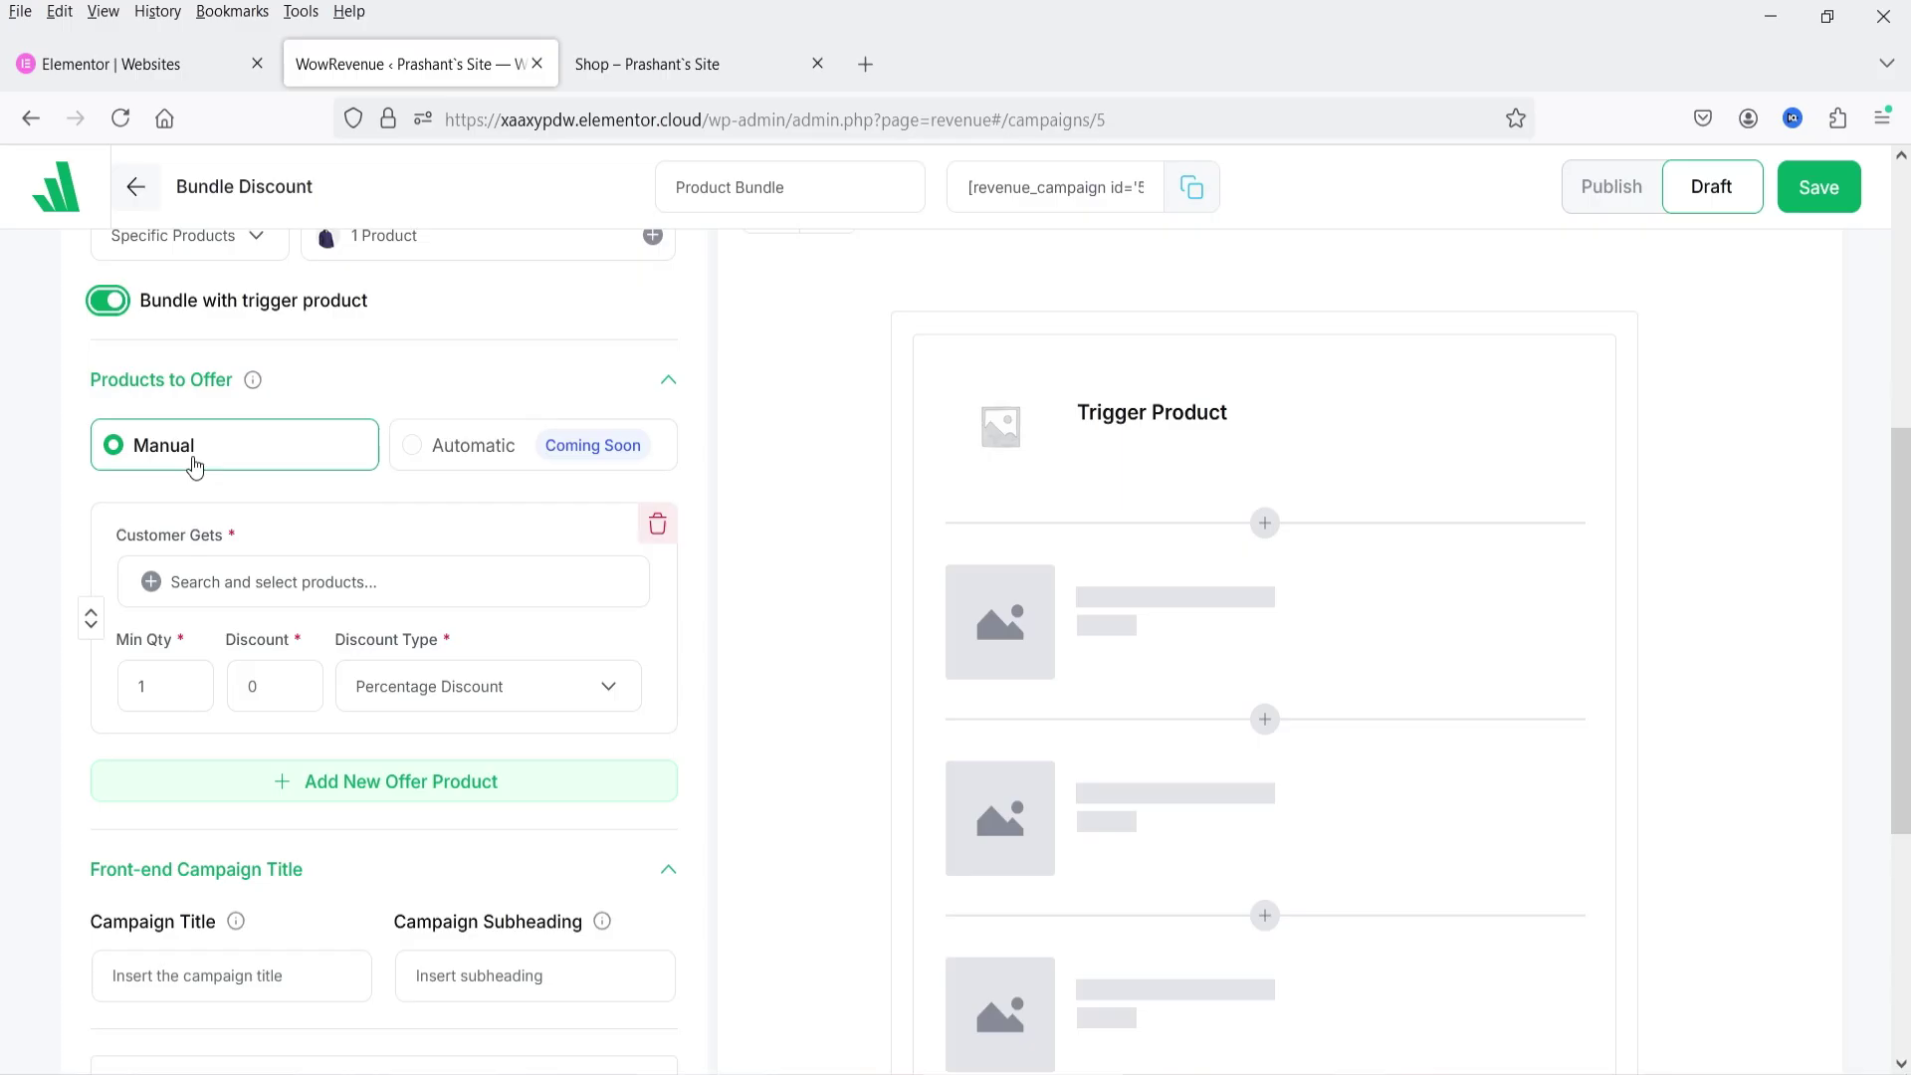
{"action": "left_click", "coordinate": [202, 587]}
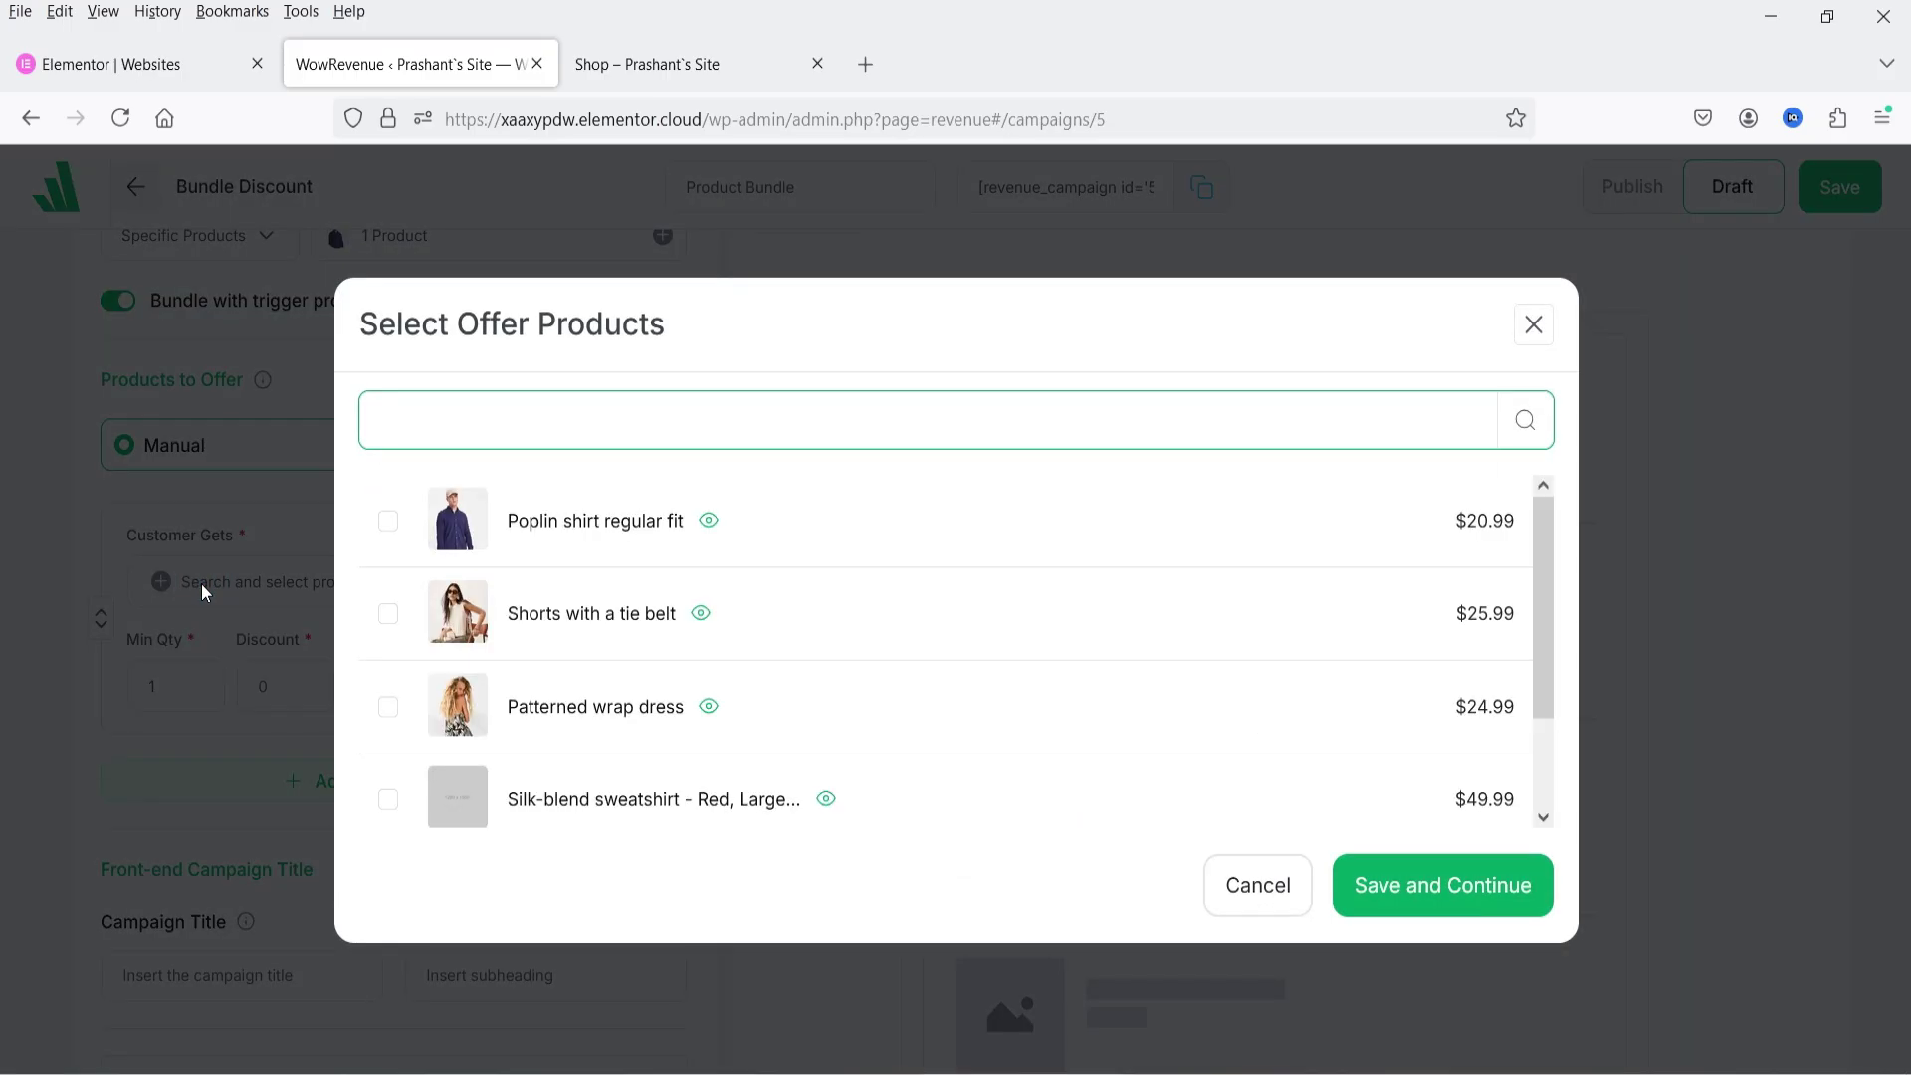
{"action": "left_click", "coordinate": [388, 626]}
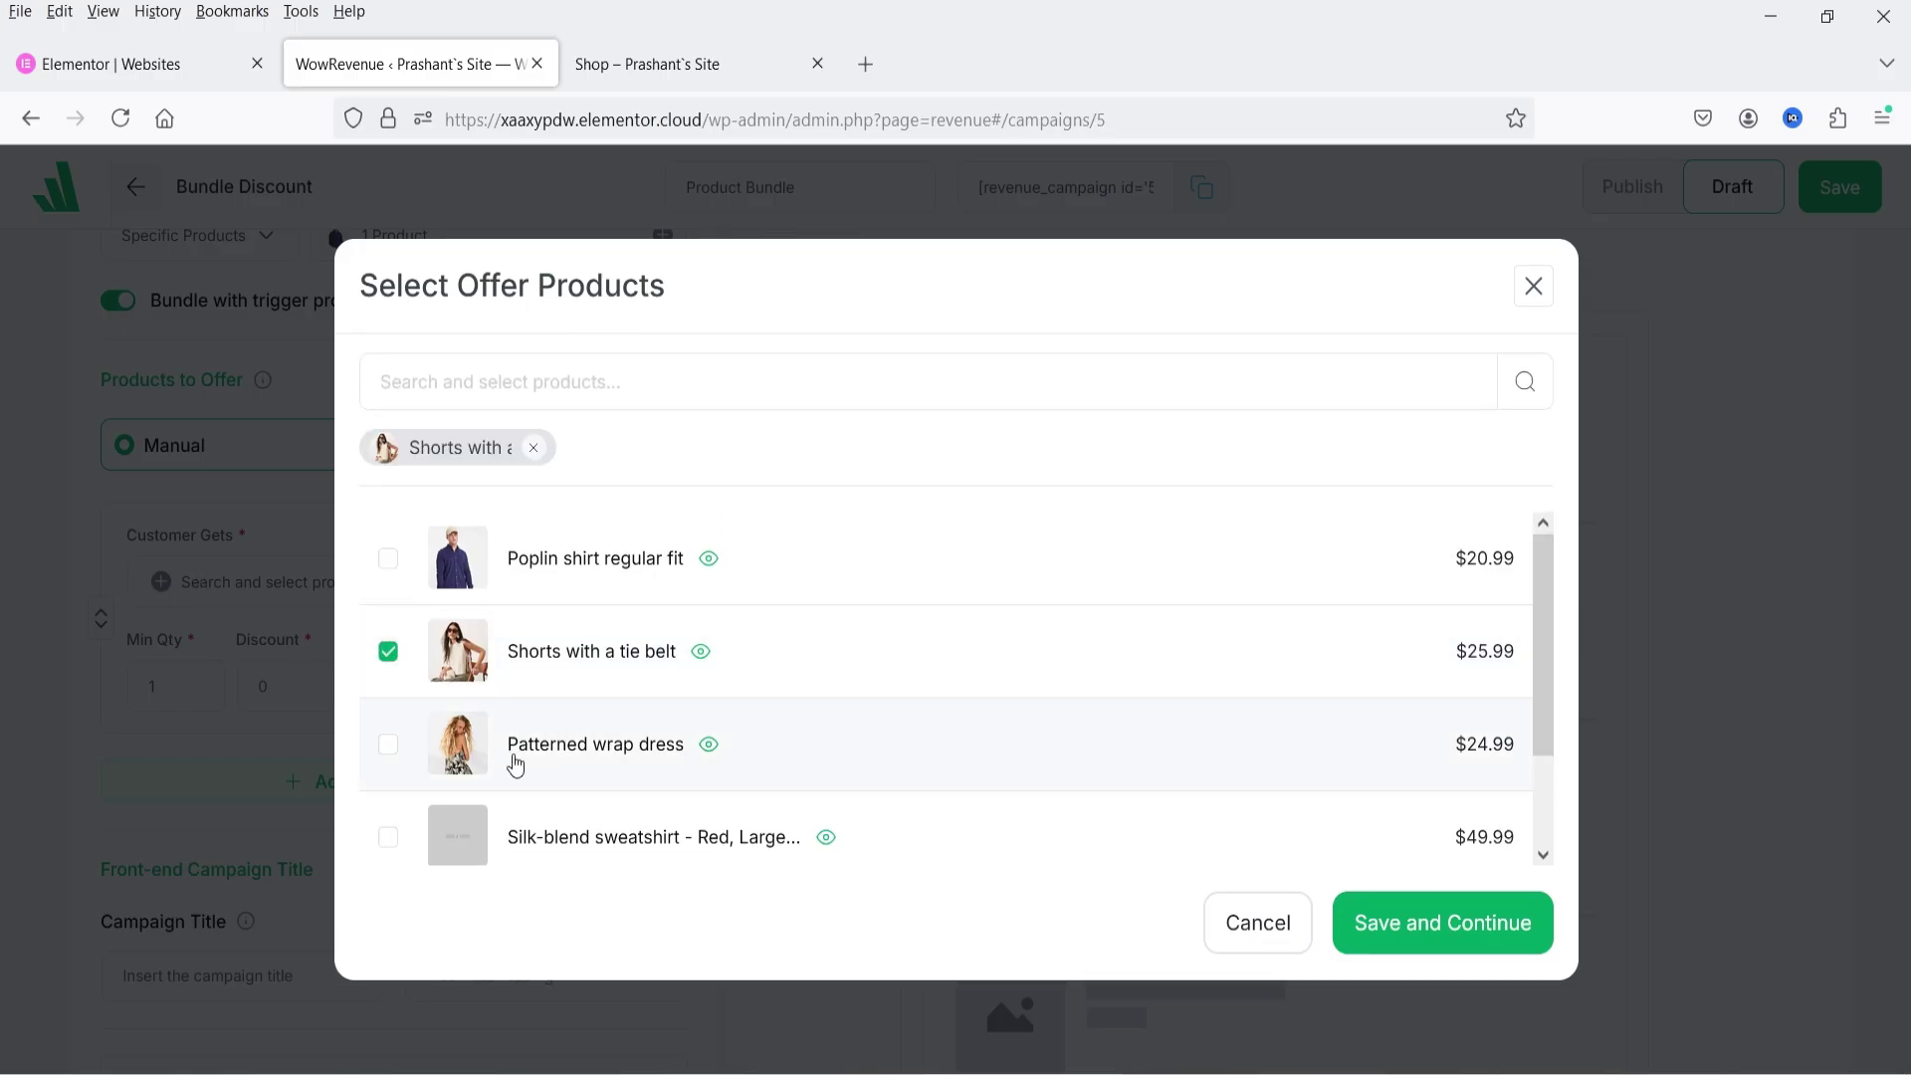
{"action": "left_click", "coordinate": [391, 748]}
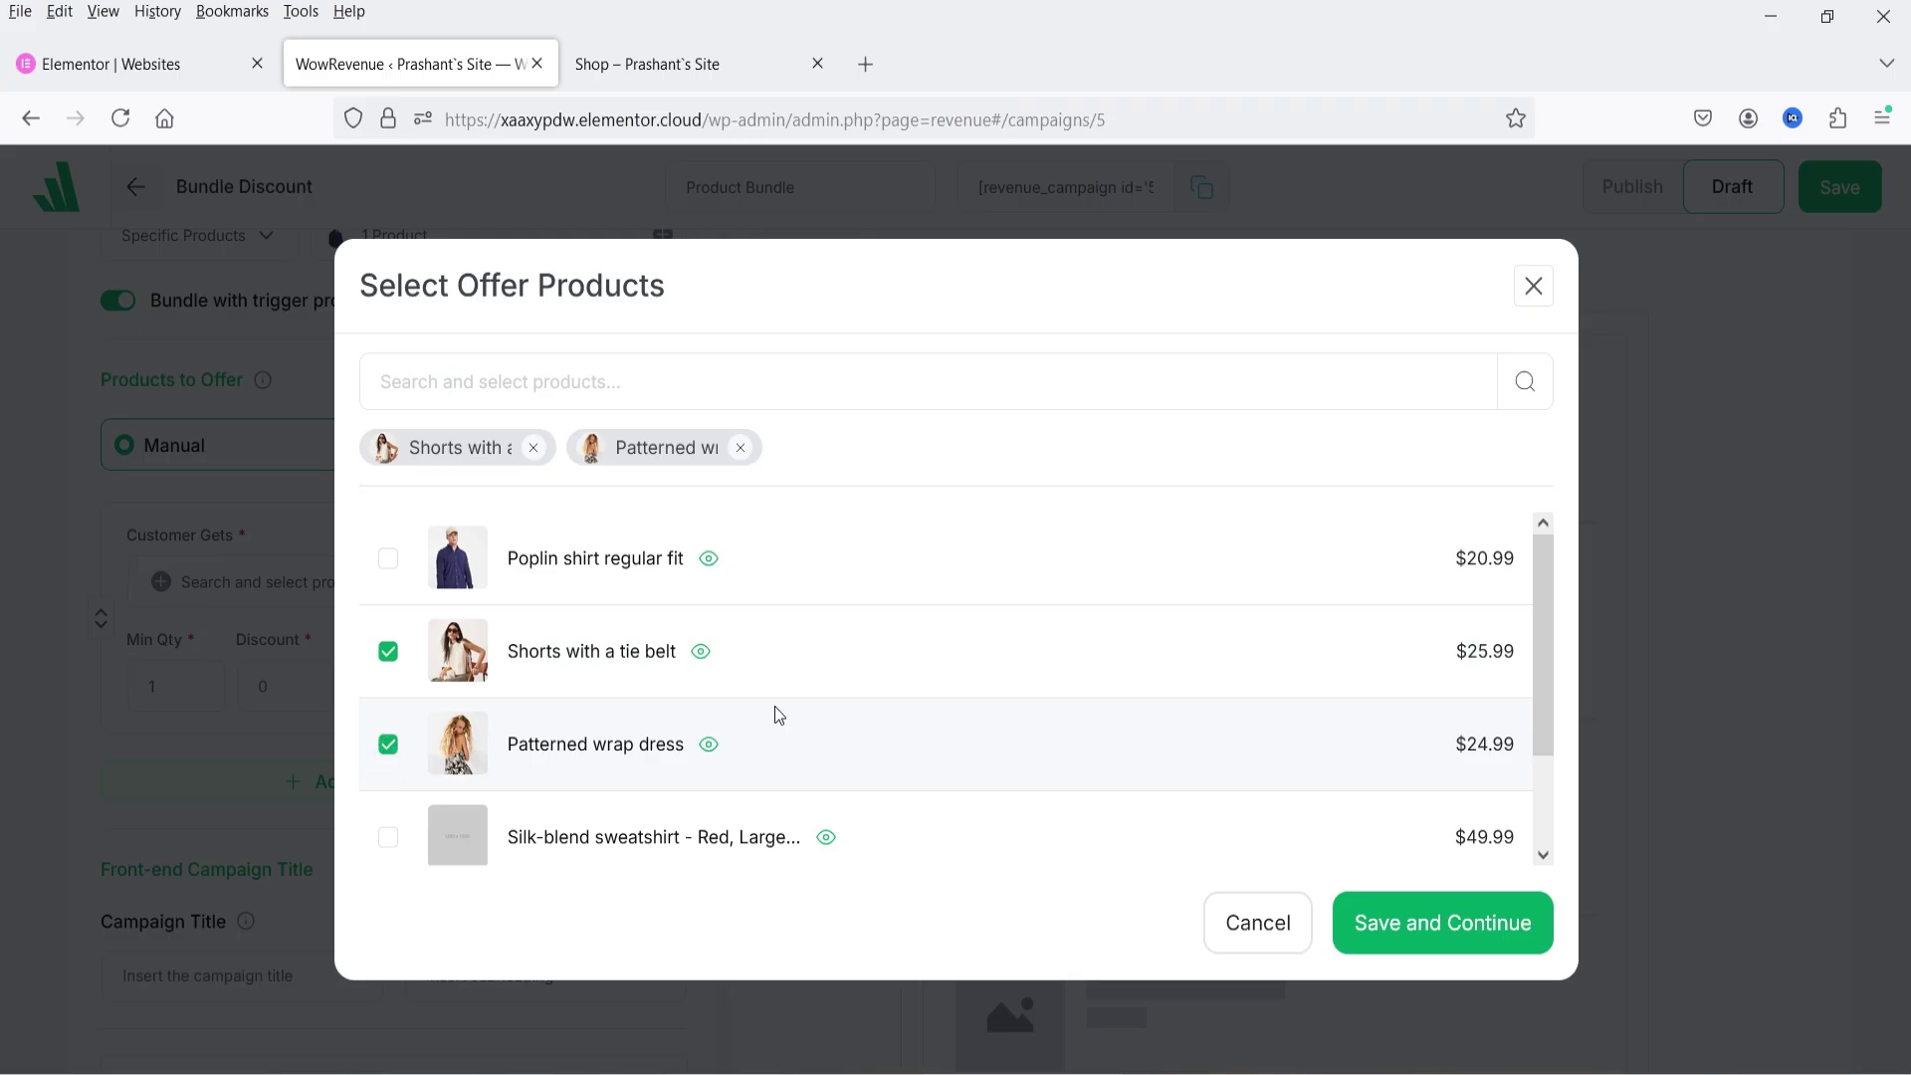
{"action": "left_click", "coordinate": [1489, 926]}
Step: Set the offered products' discount to 15 with the Percentage Discount type
{"action": "scroll", "coordinate": [129, 657], "scroll_direction": "down", "scroll_amount": 2}
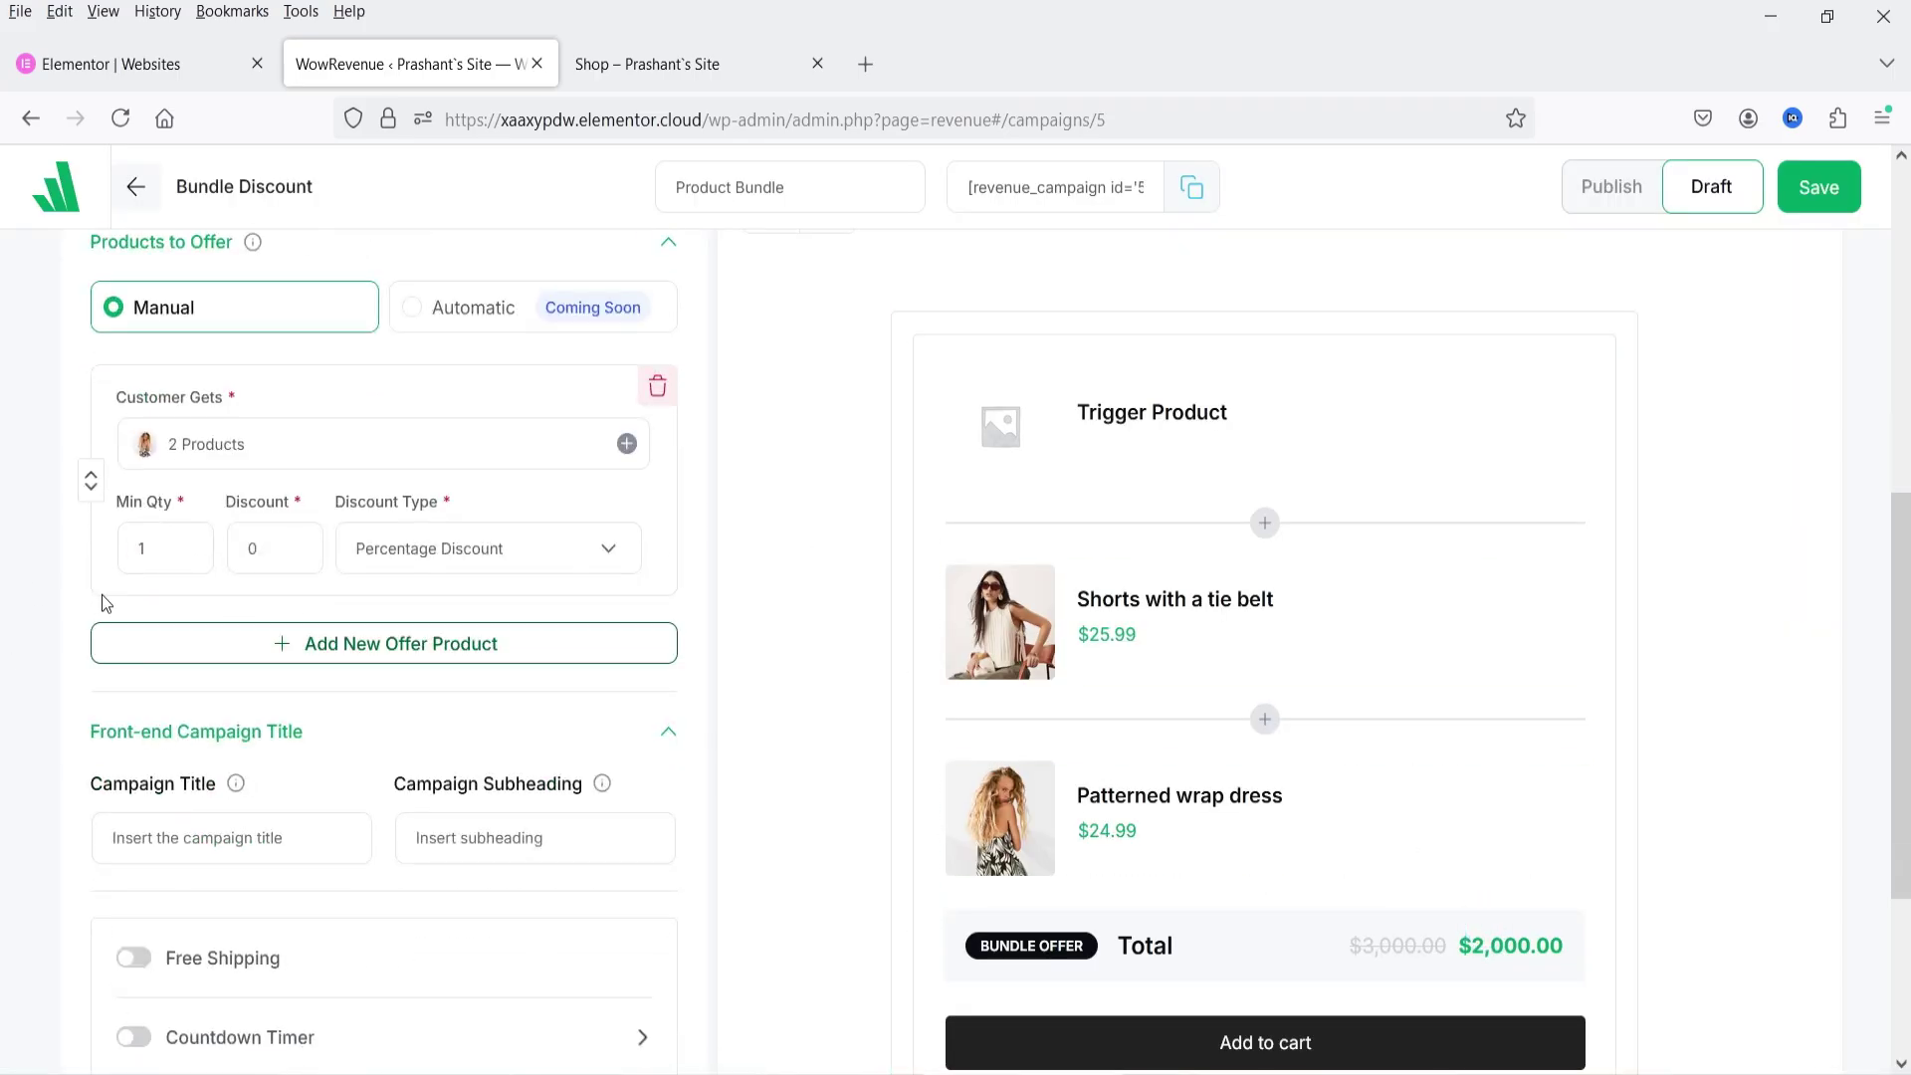
{"action": "left_click", "coordinate": [231, 555]}
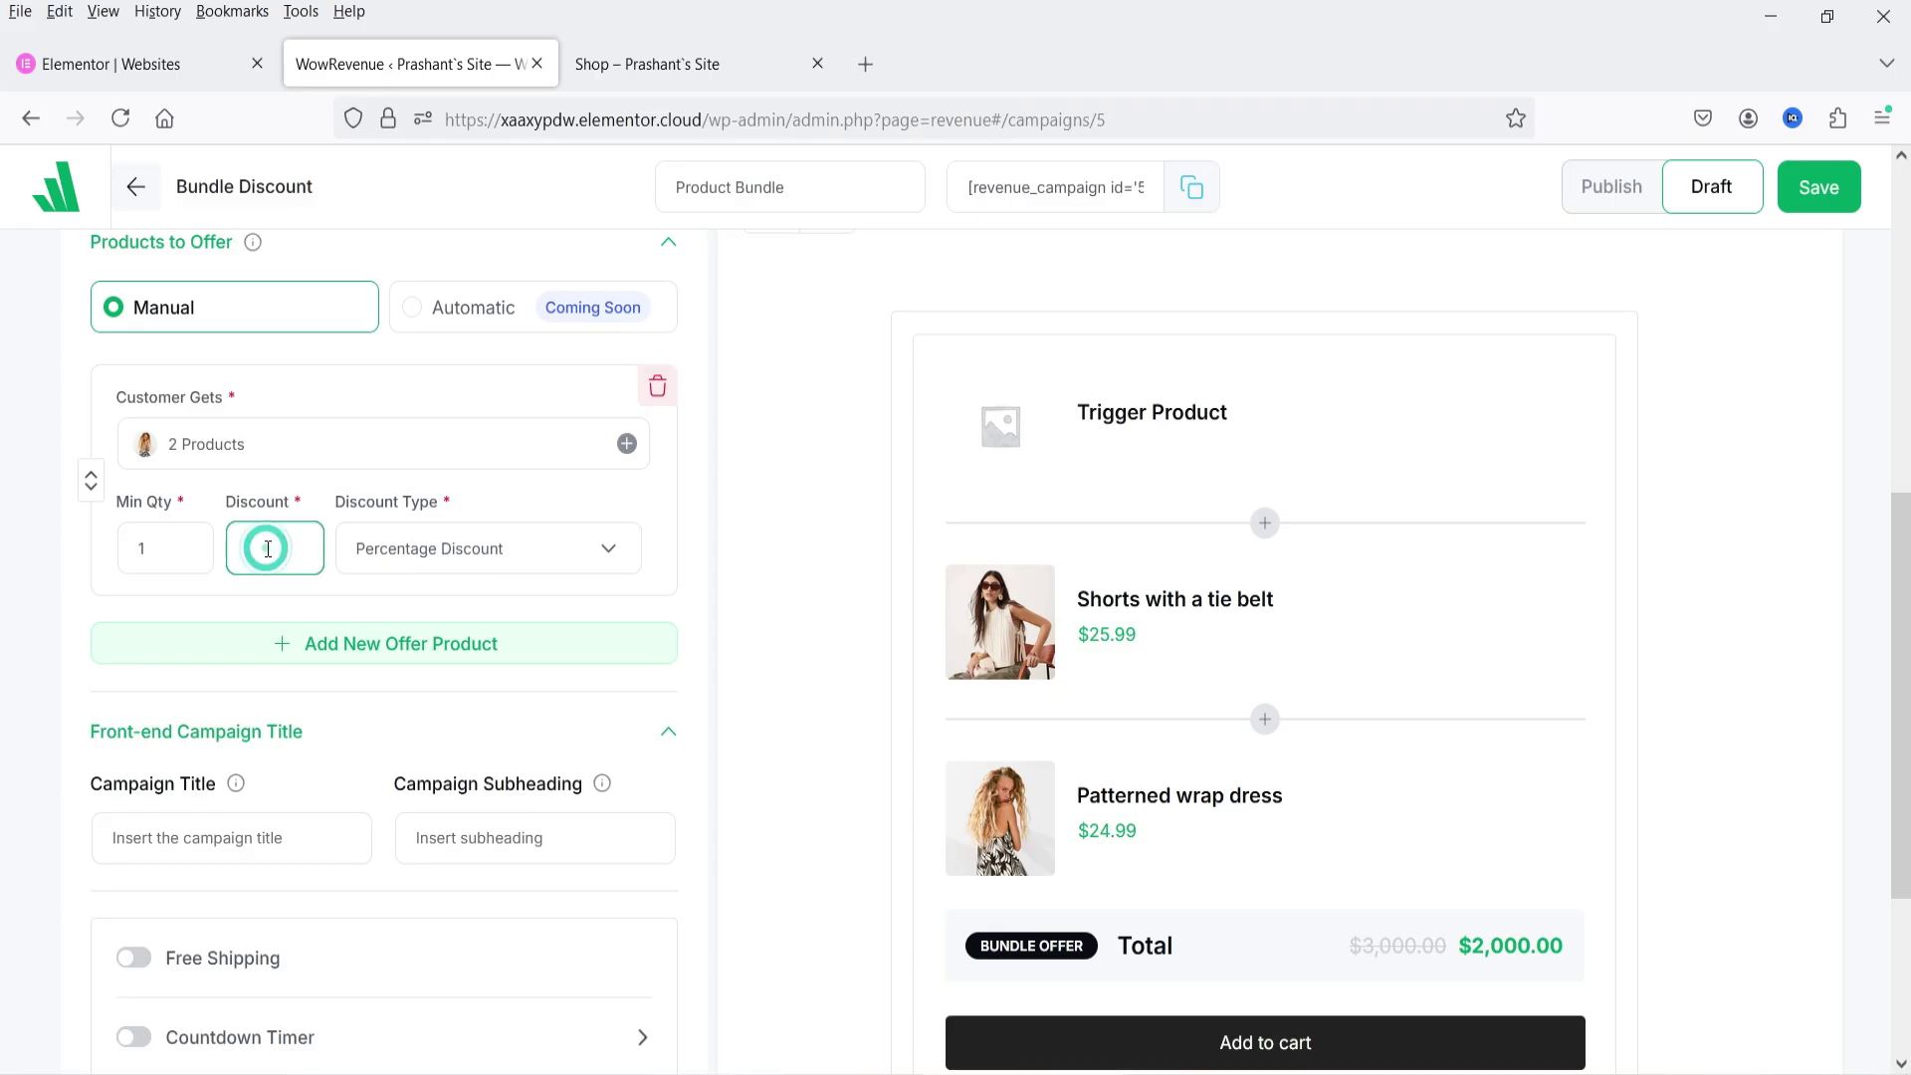
{"action": "type", "text": "15"}
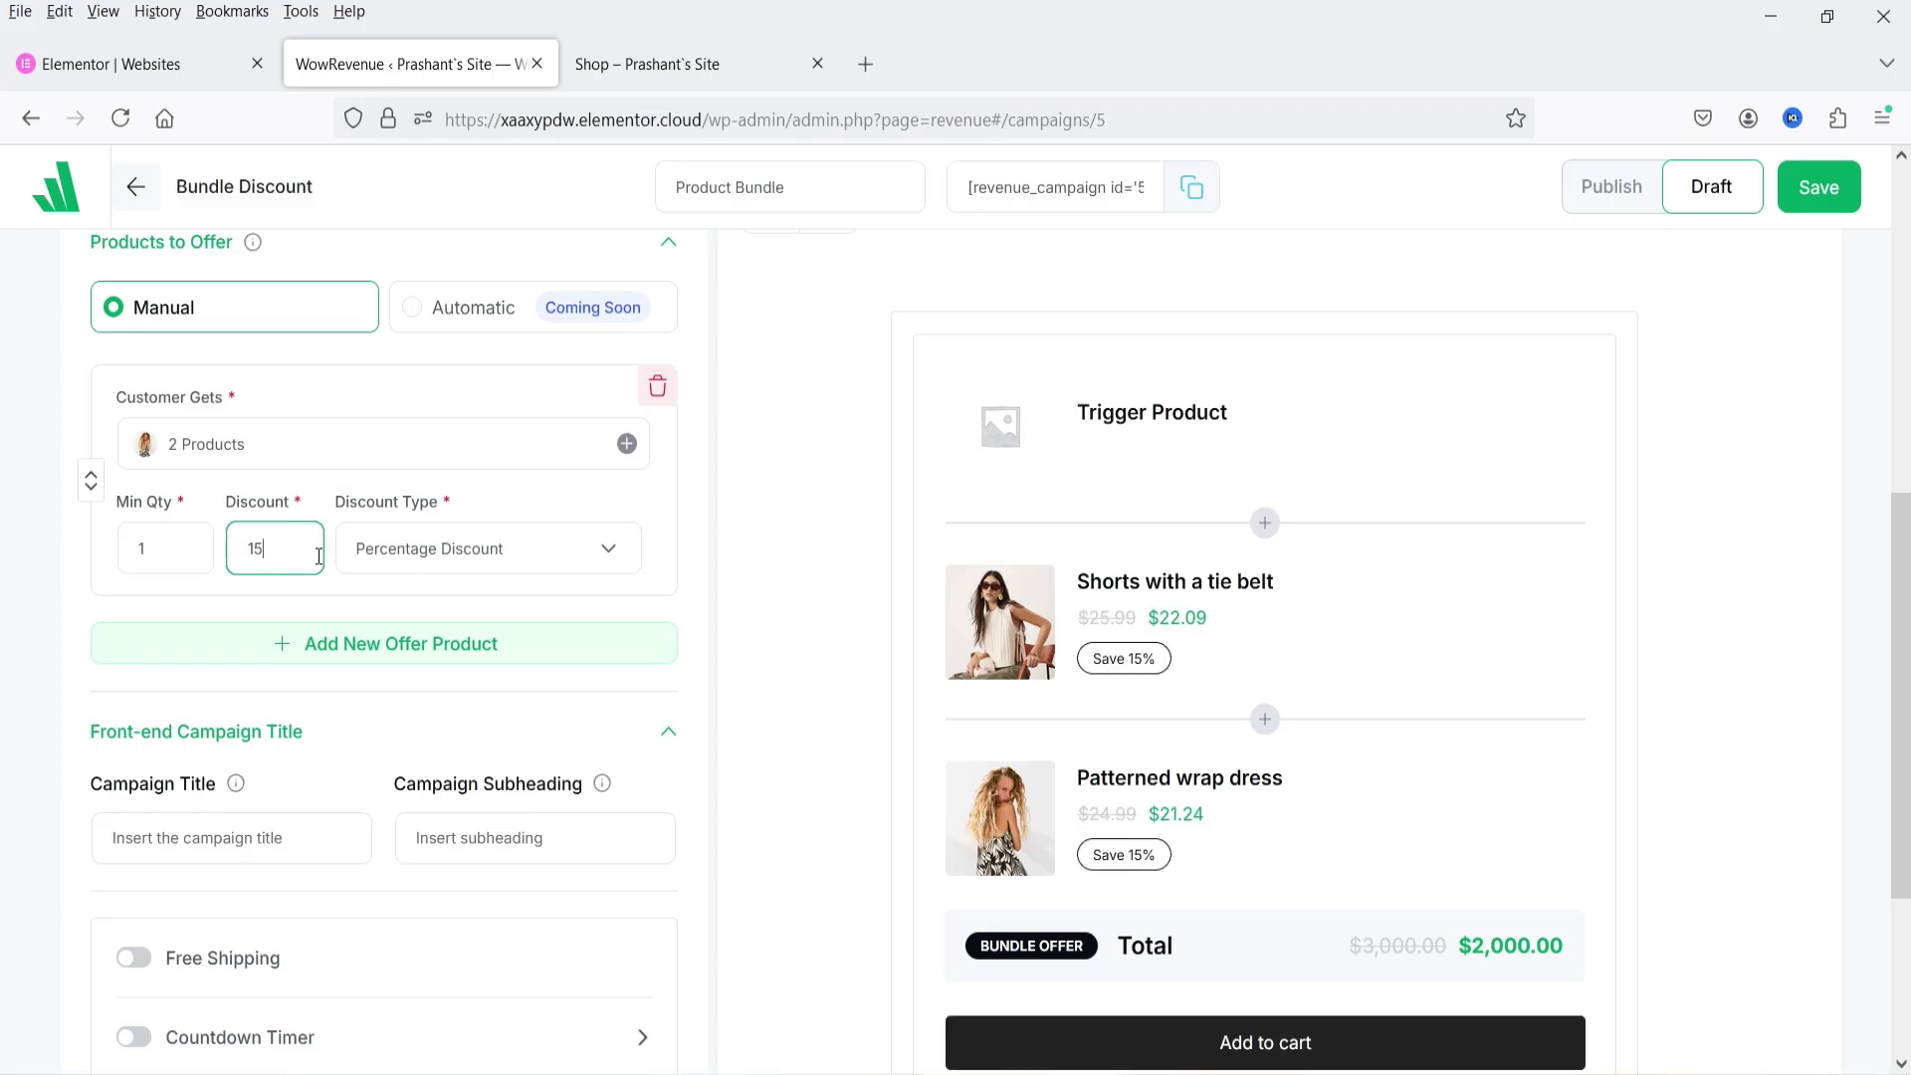
{"action": "left_click", "coordinate": [444, 548]}
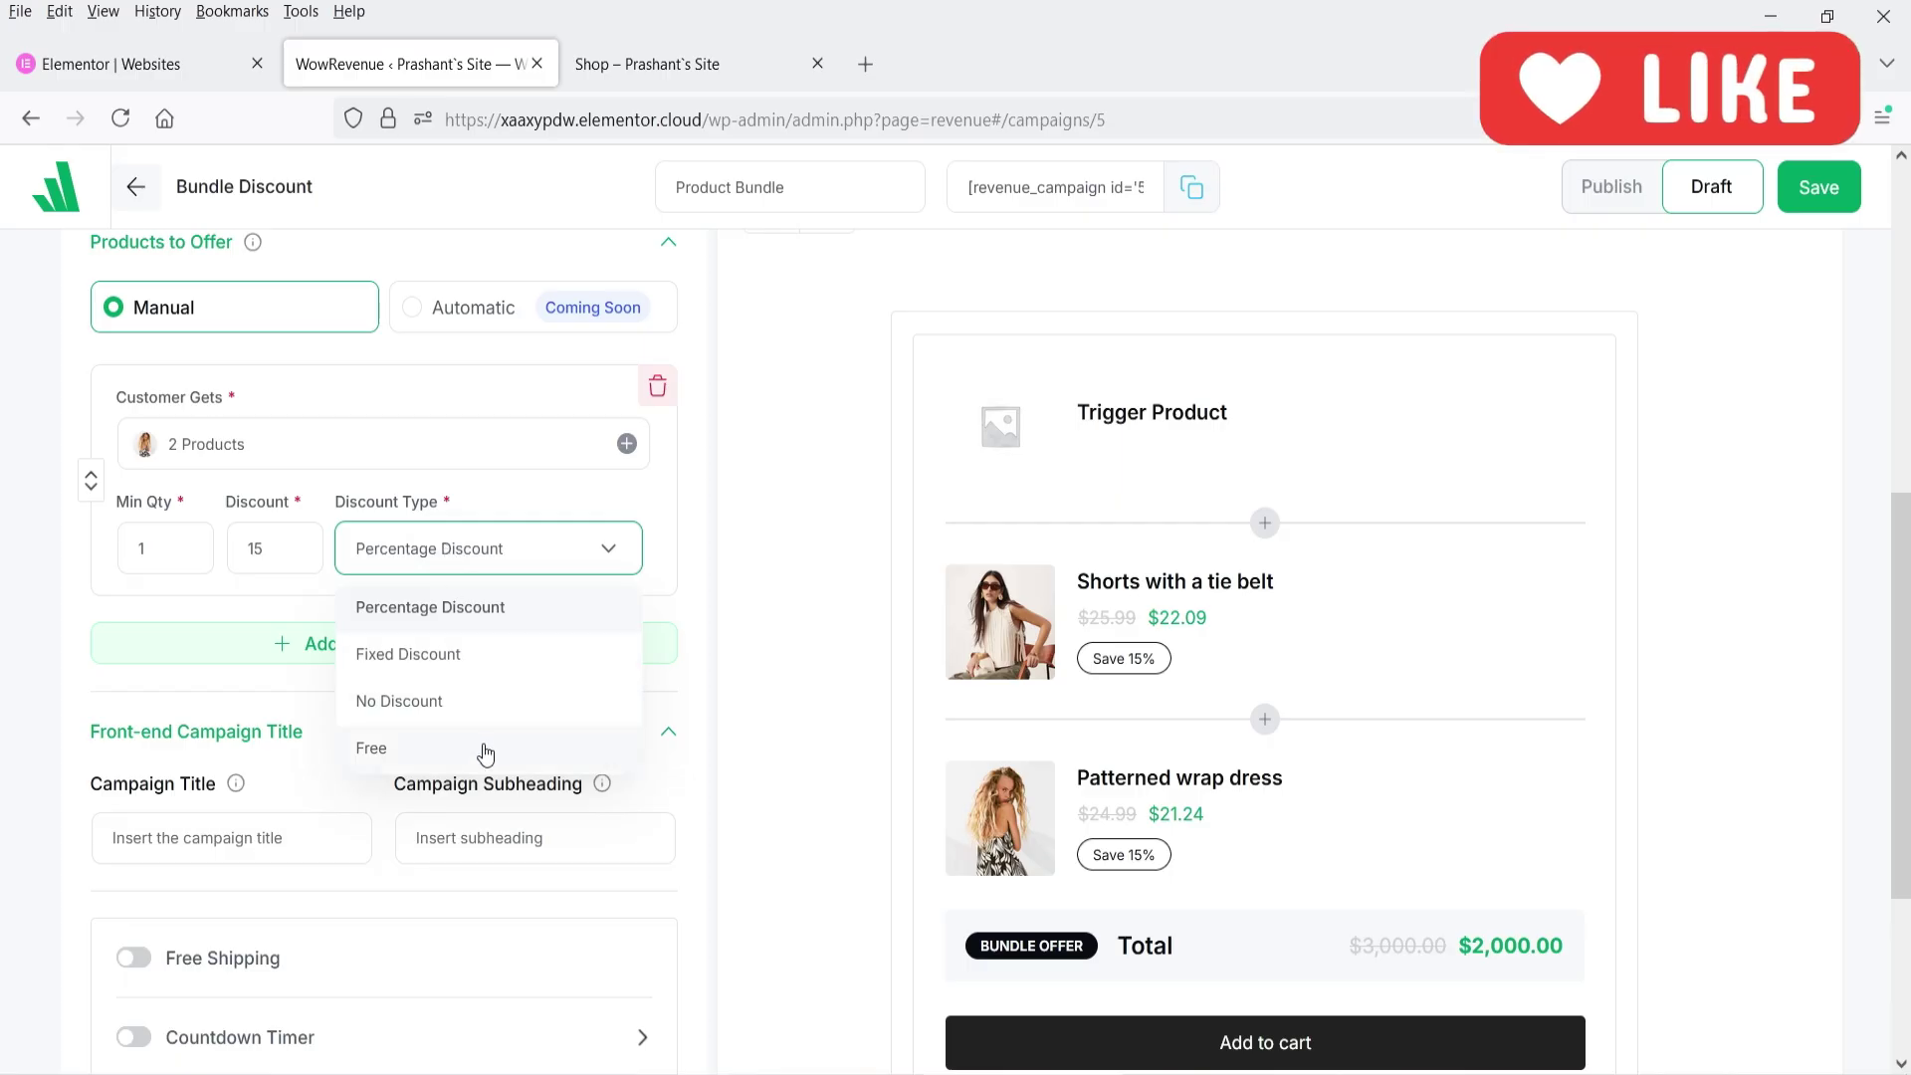
{"action": "left_click", "coordinate": [504, 607]}
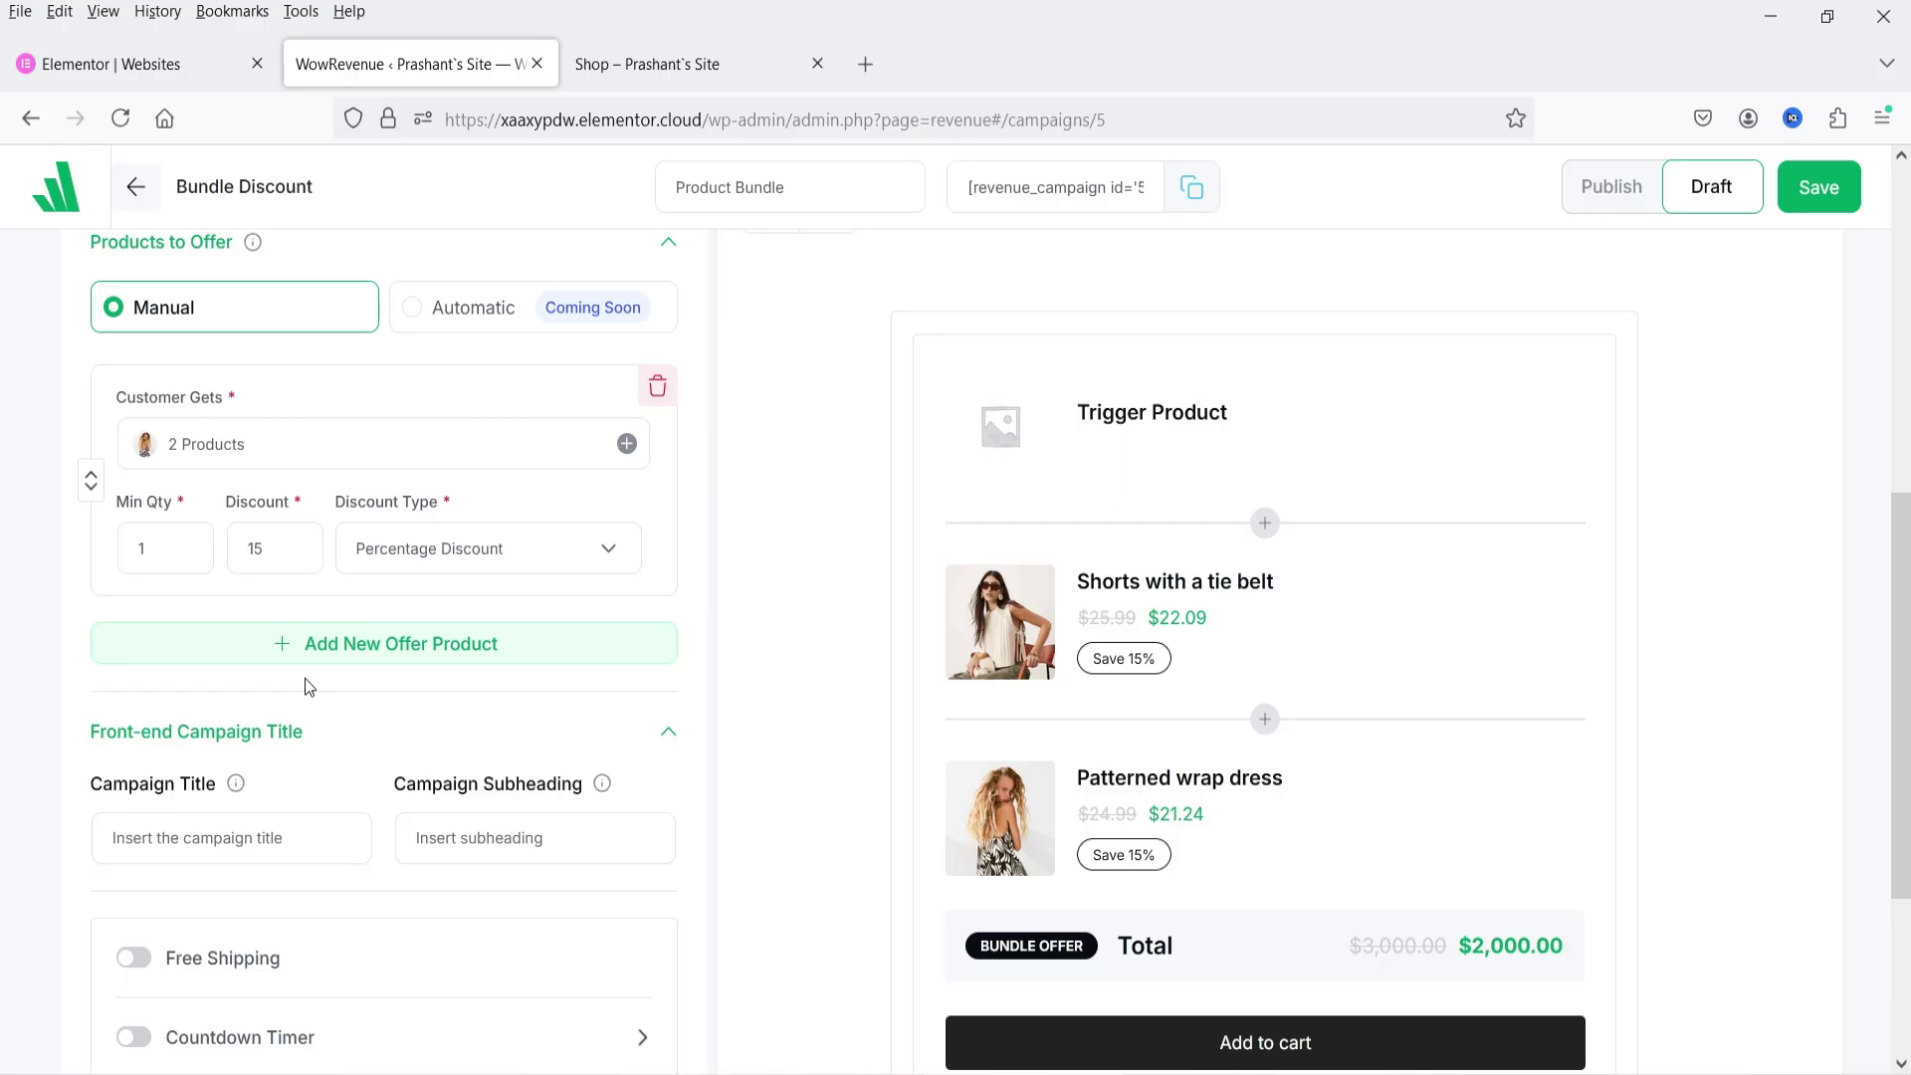
Step: Add a second offer group containing Denim Jacket and Silk-blend sweatshirt - Red, Large
{"action": "left_click", "coordinate": [349, 657]}
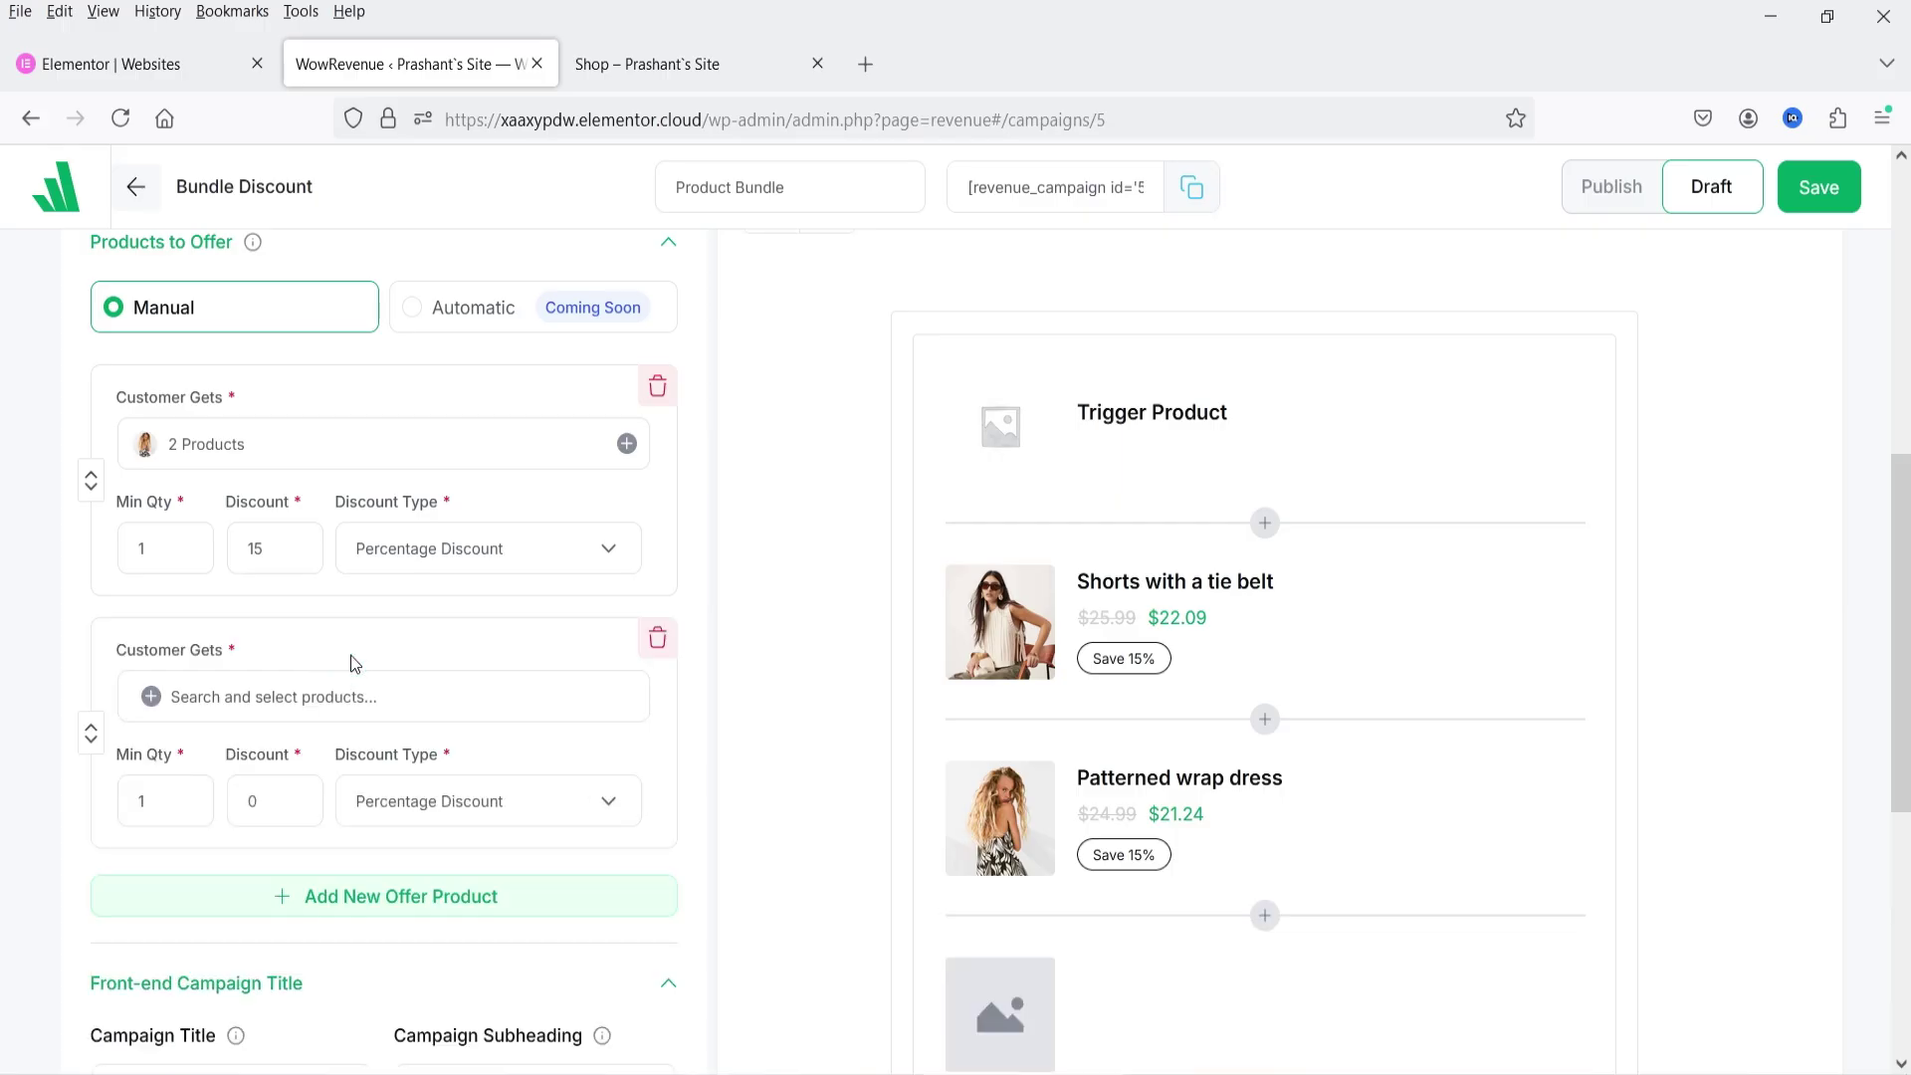
{"action": "left_click", "coordinate": [284, 700]}
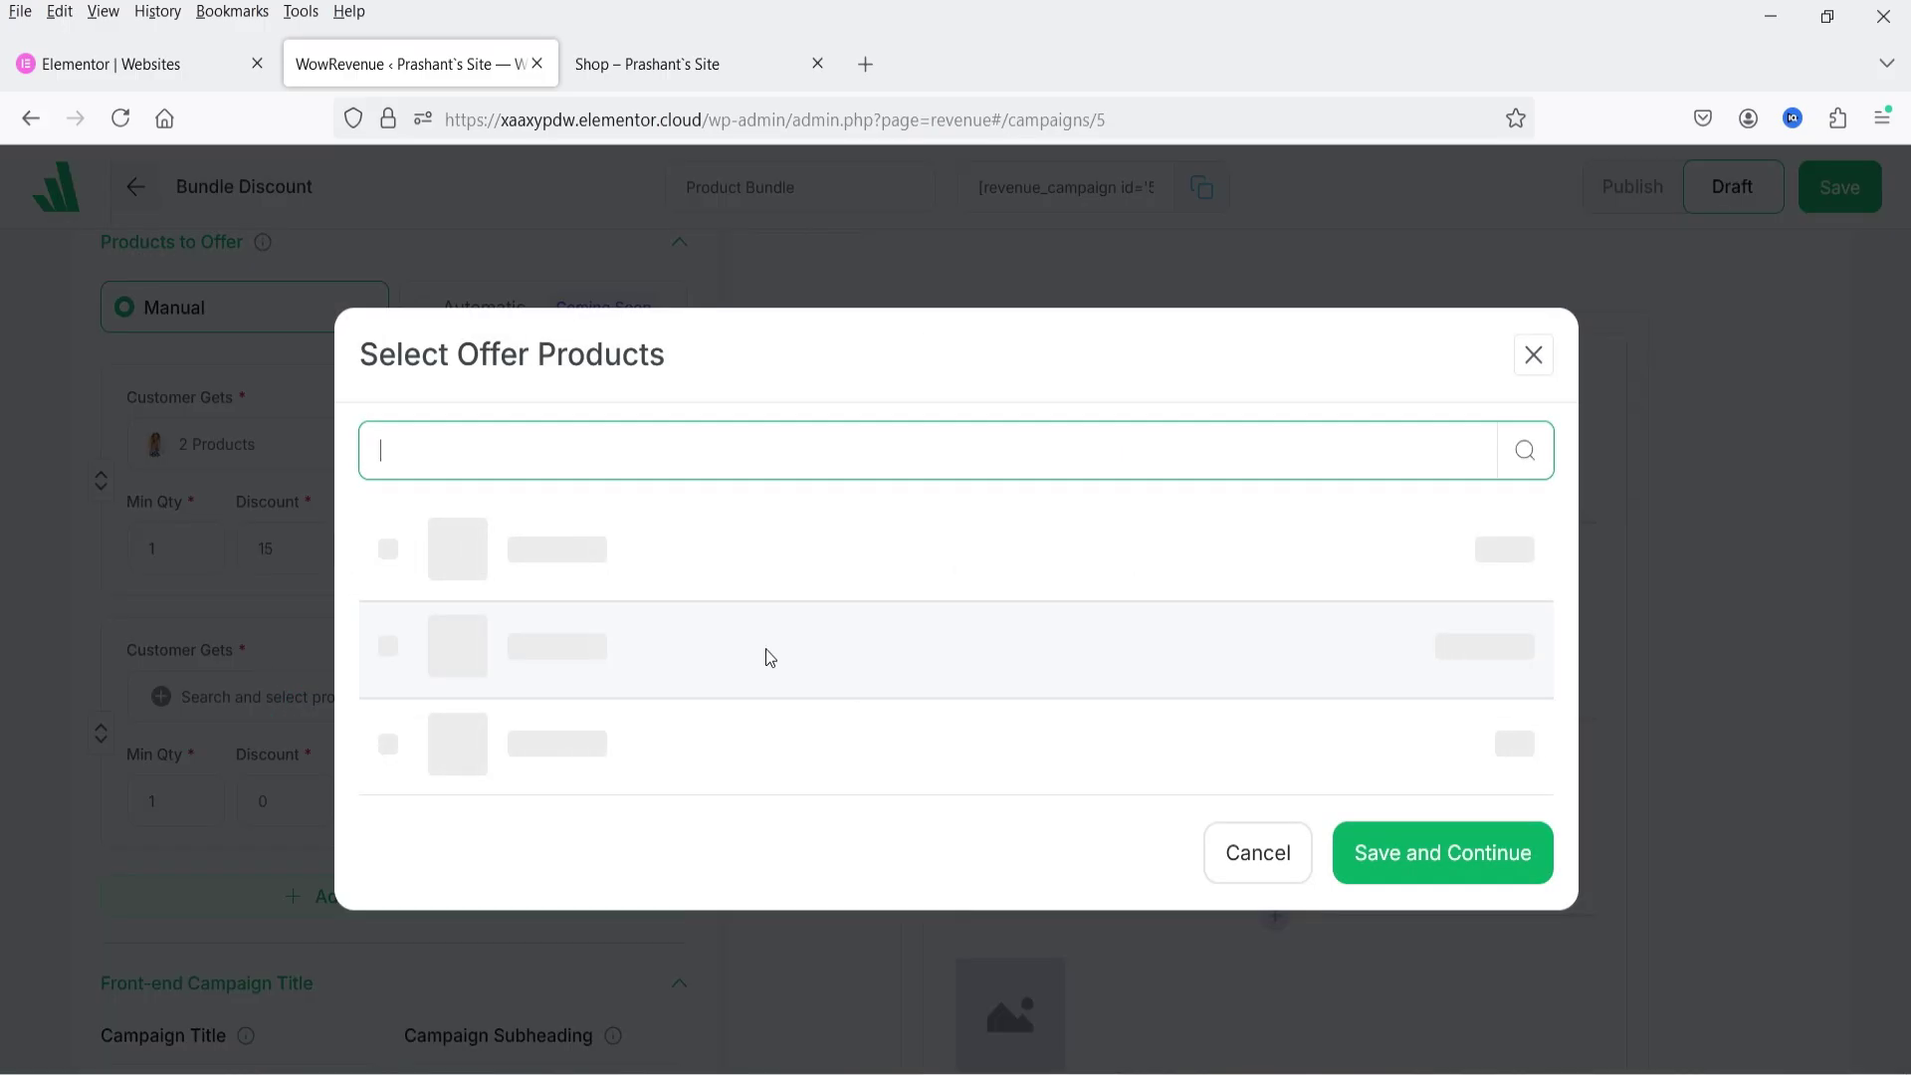
{"action": "scroll", "coordinate": [769, 633], "scroll_direction": "down", "scroll_amount": 2}
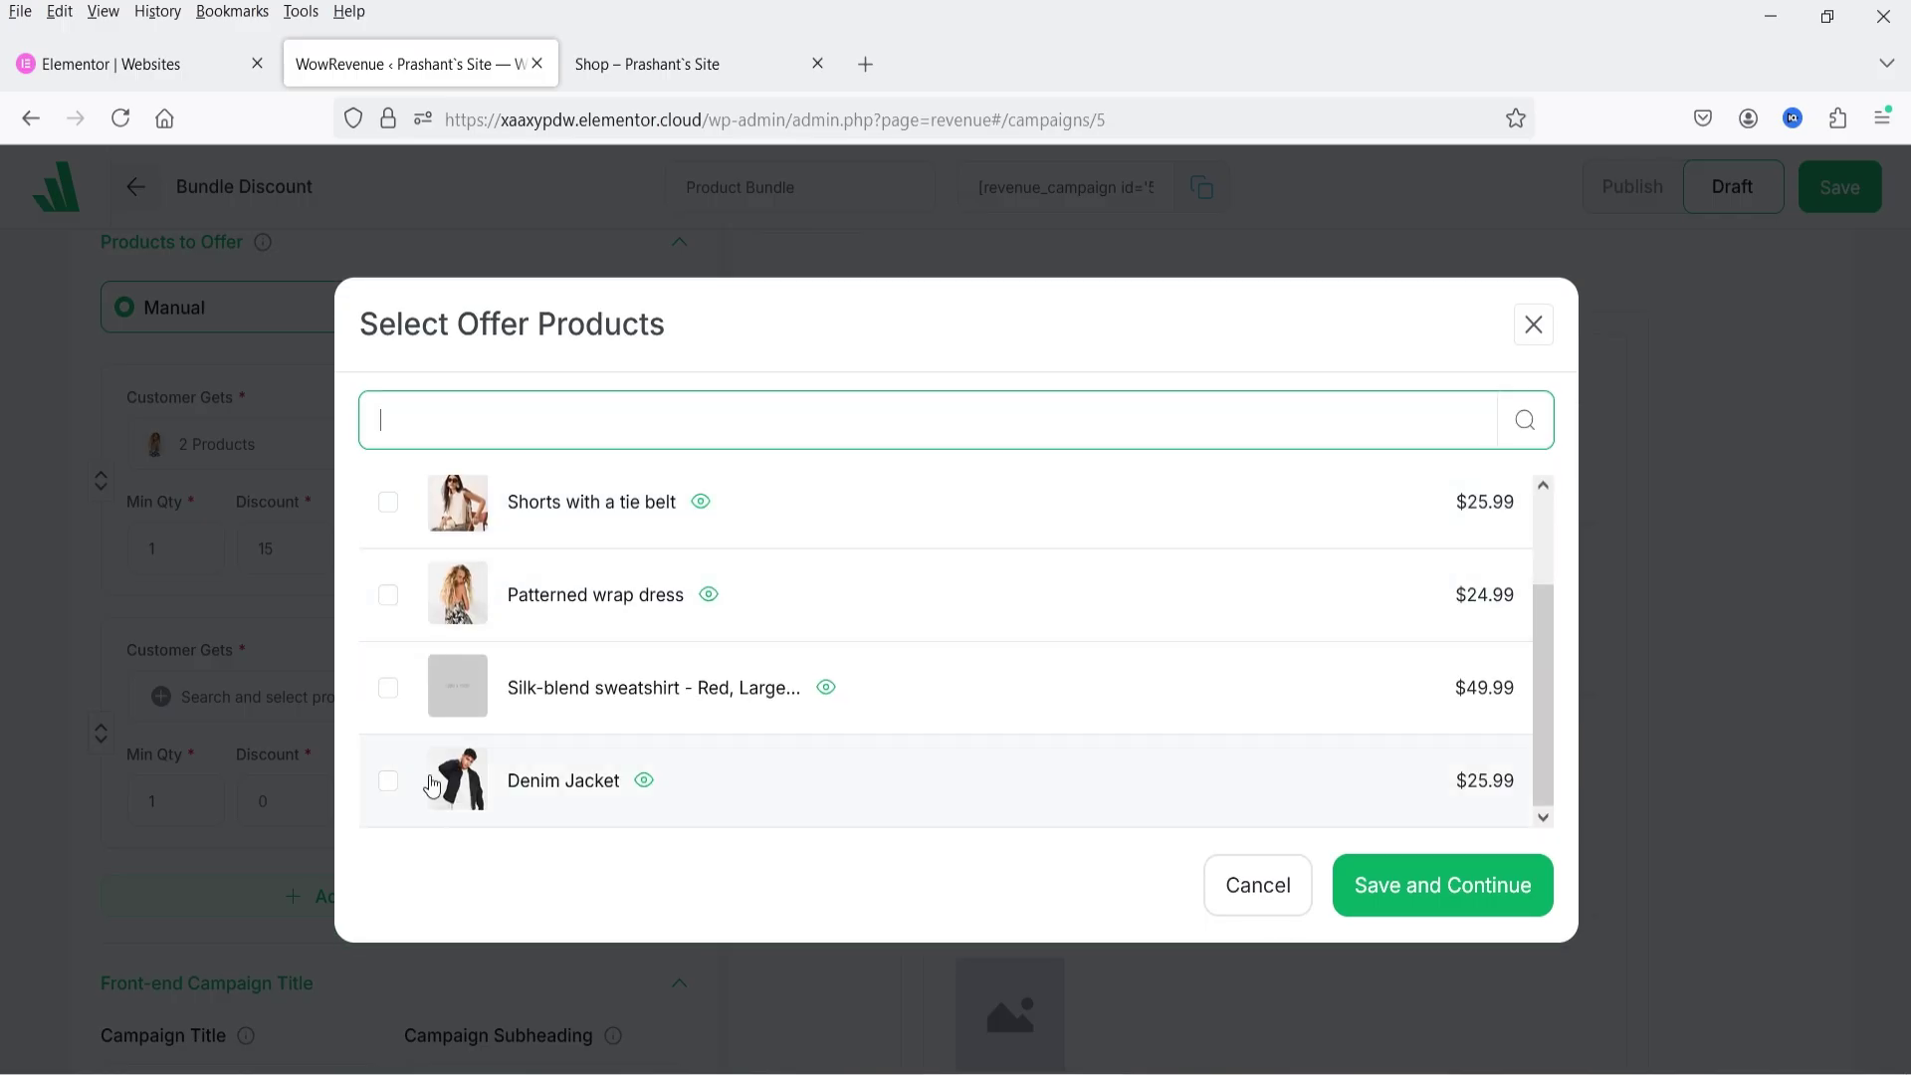
{"action": "left_click", "coordinate": [387, 784]}
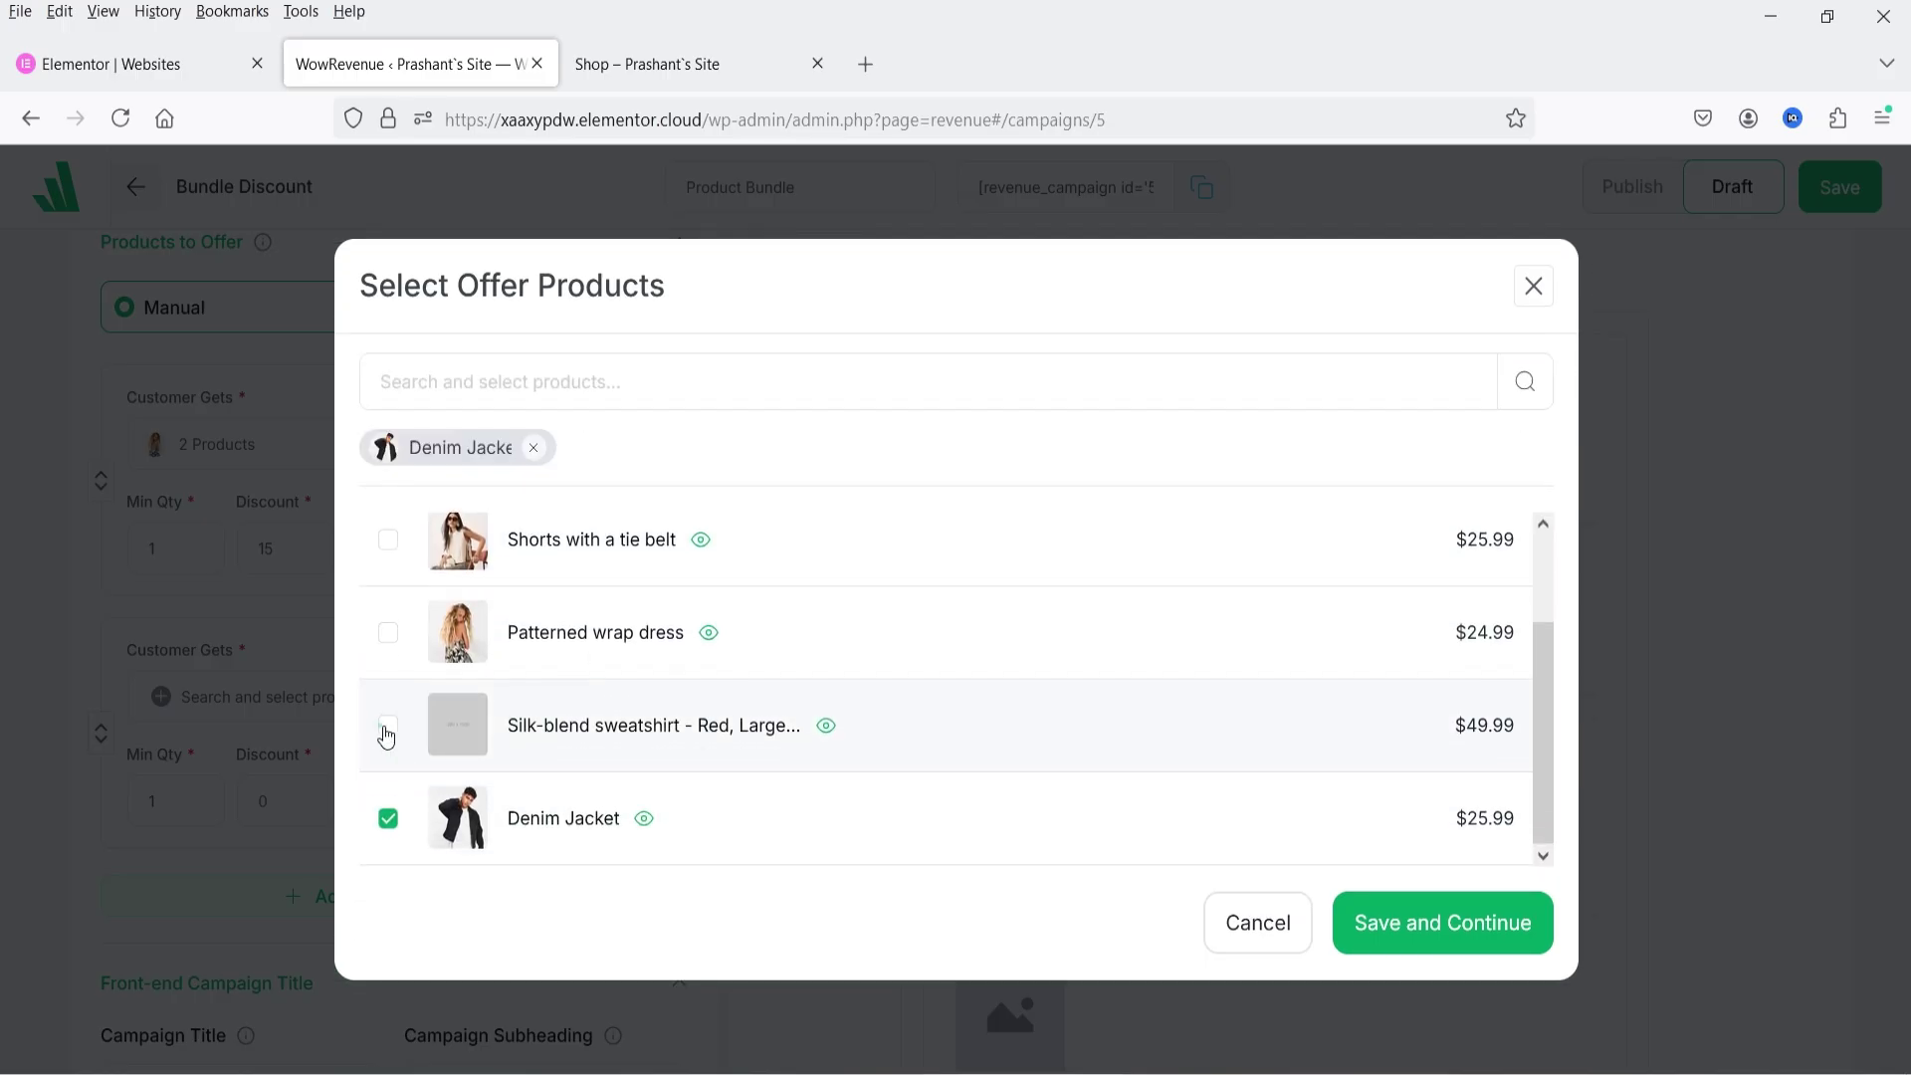
{"action": "left_click", "coordinate": [387, 733]}
{"action": "left_click", "coordinate": [1464, 921]}
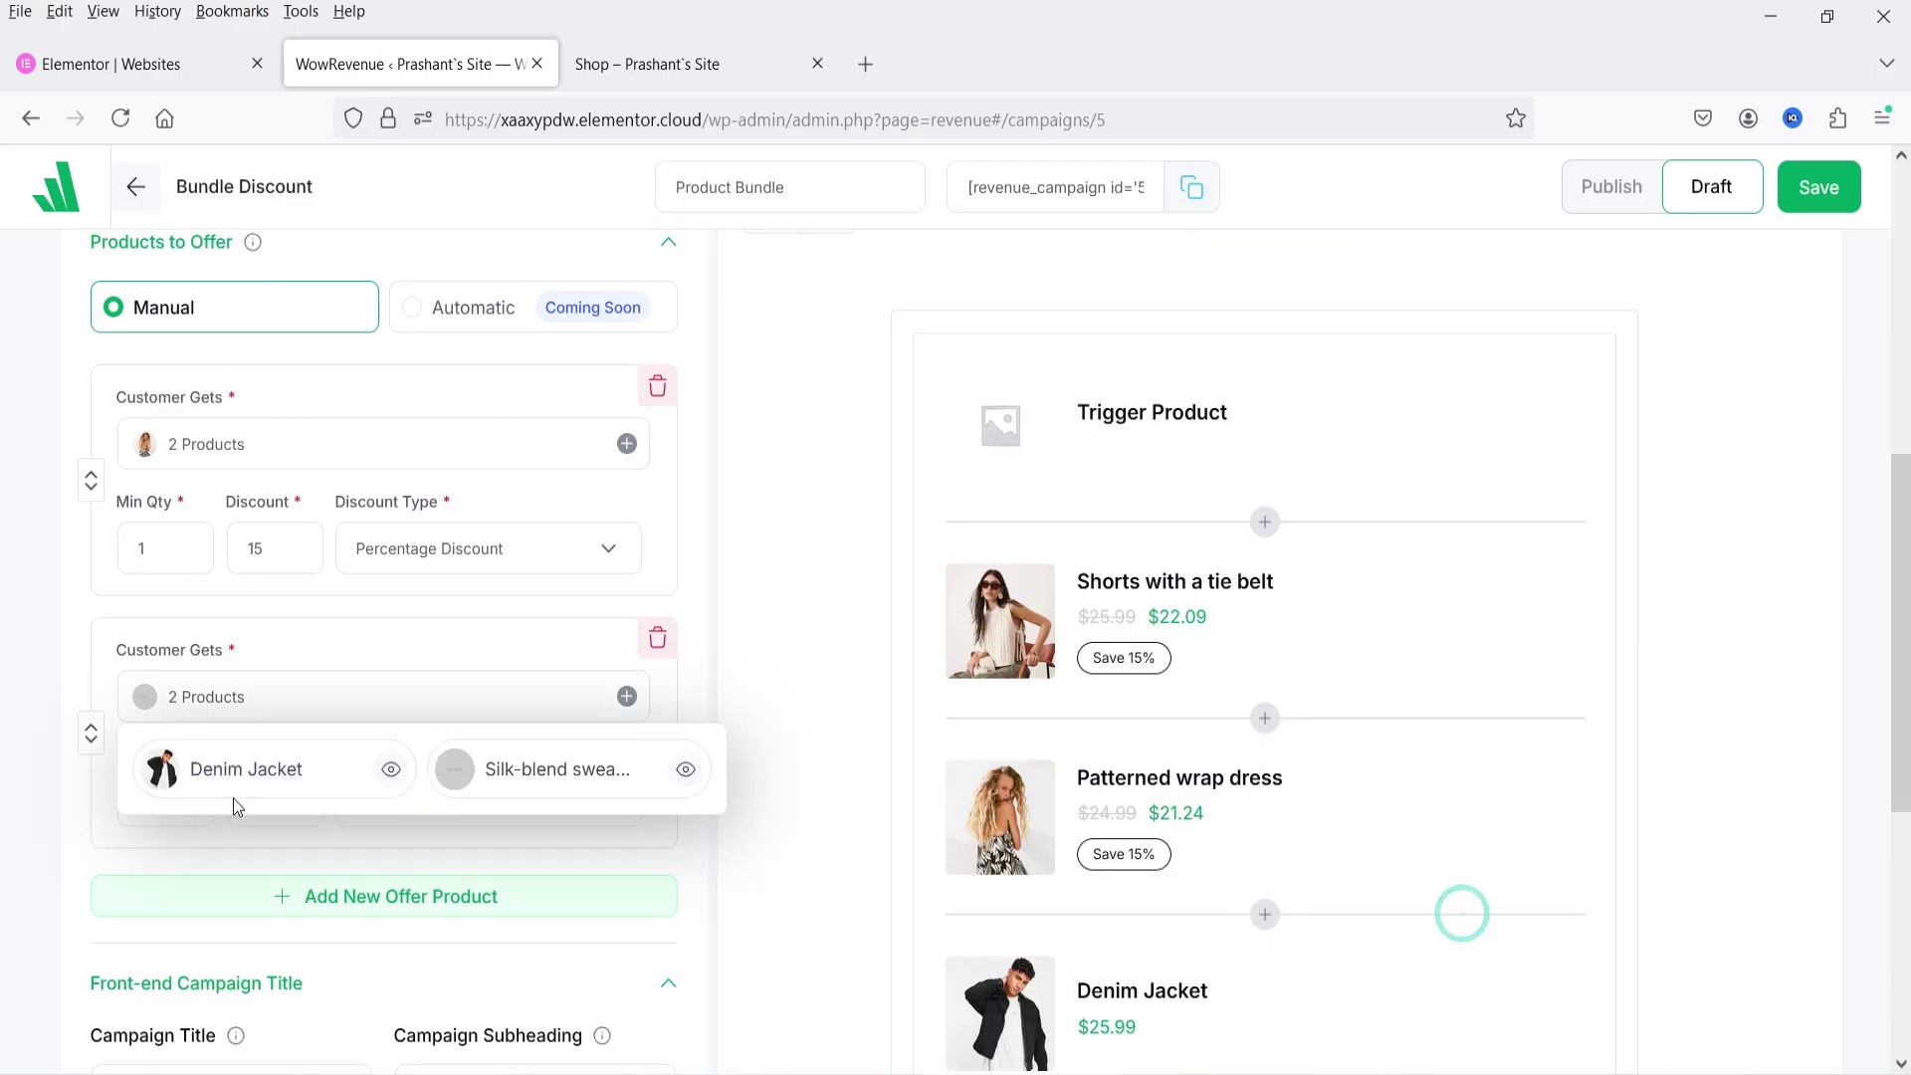
Step: Set the second offer group's percentage discount to 20 and review the bundle preview
{"action": "left_click", "coordinate": [261, 798]}
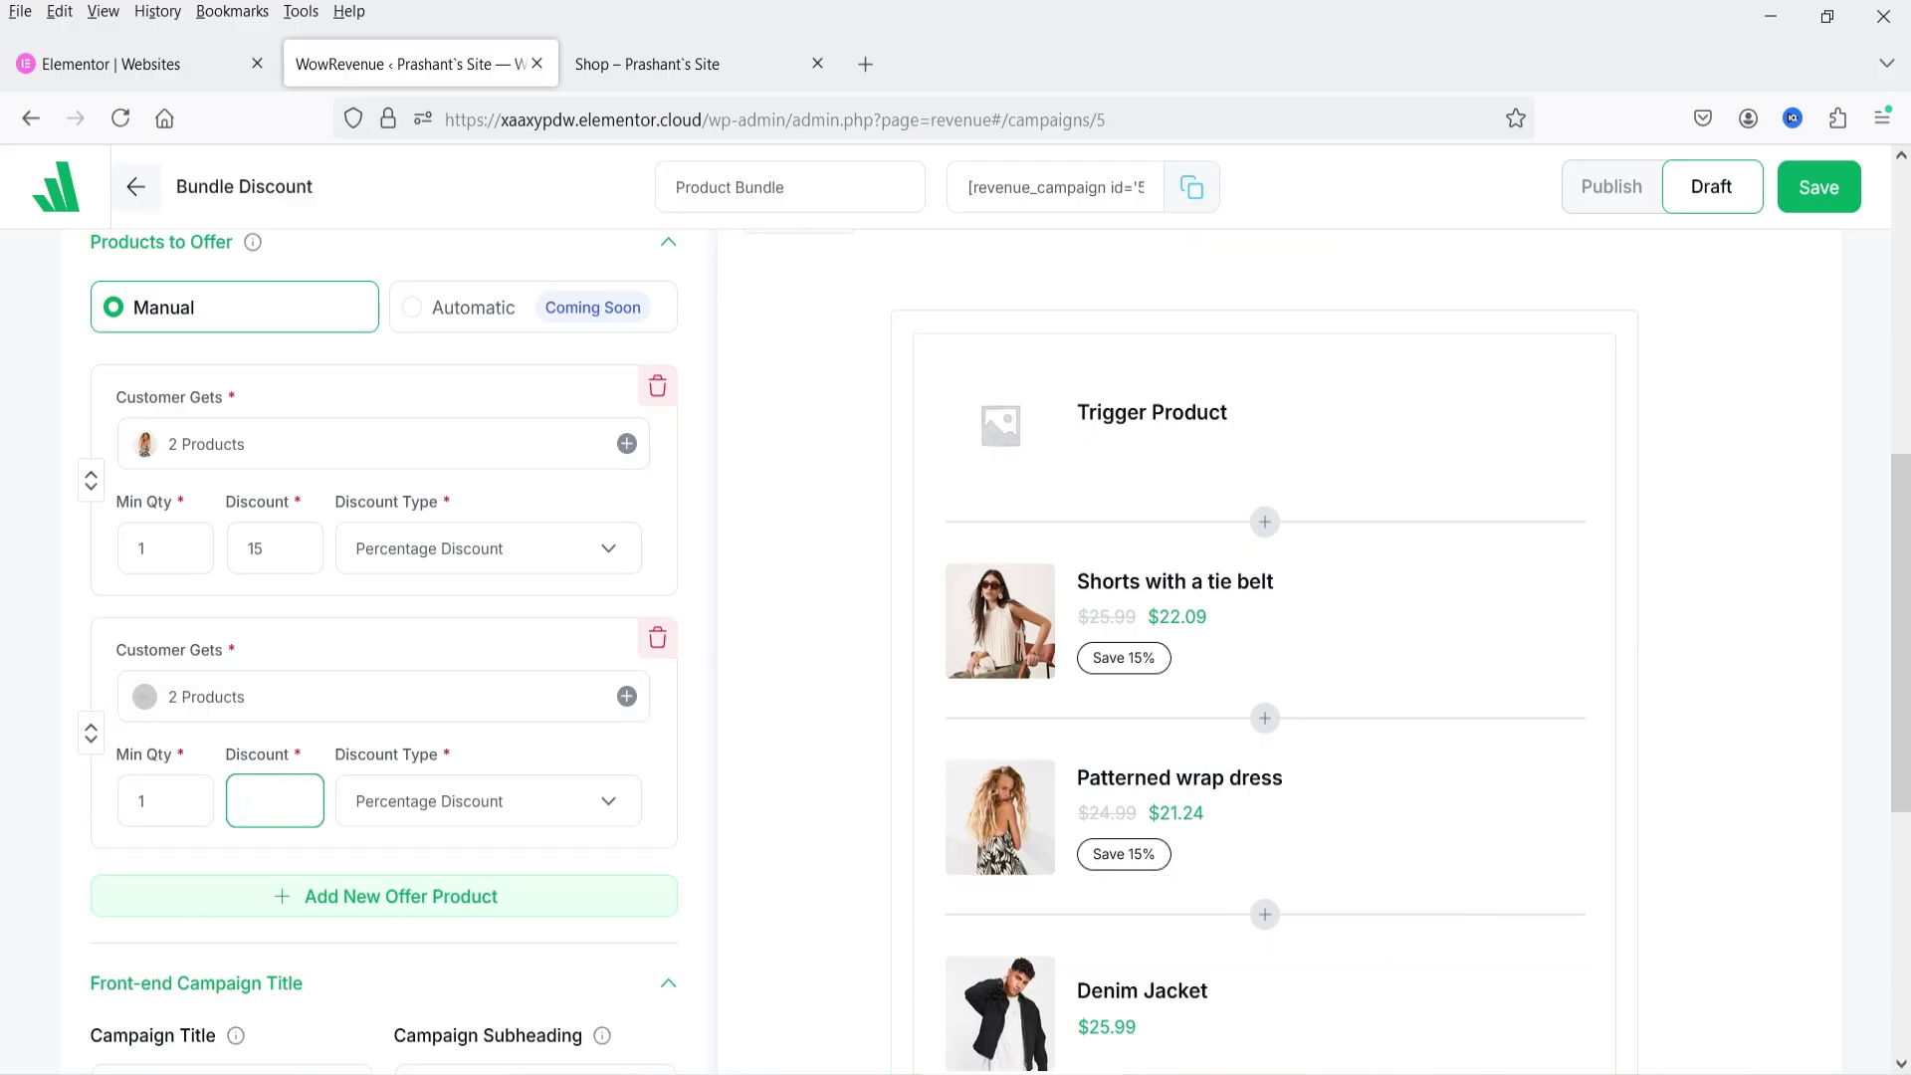
{"action": "type", "text": "20"}
{"action": "scroll", "coordinate": [261, 709], "scroll_direction": "down", "scroll_amount": 3}
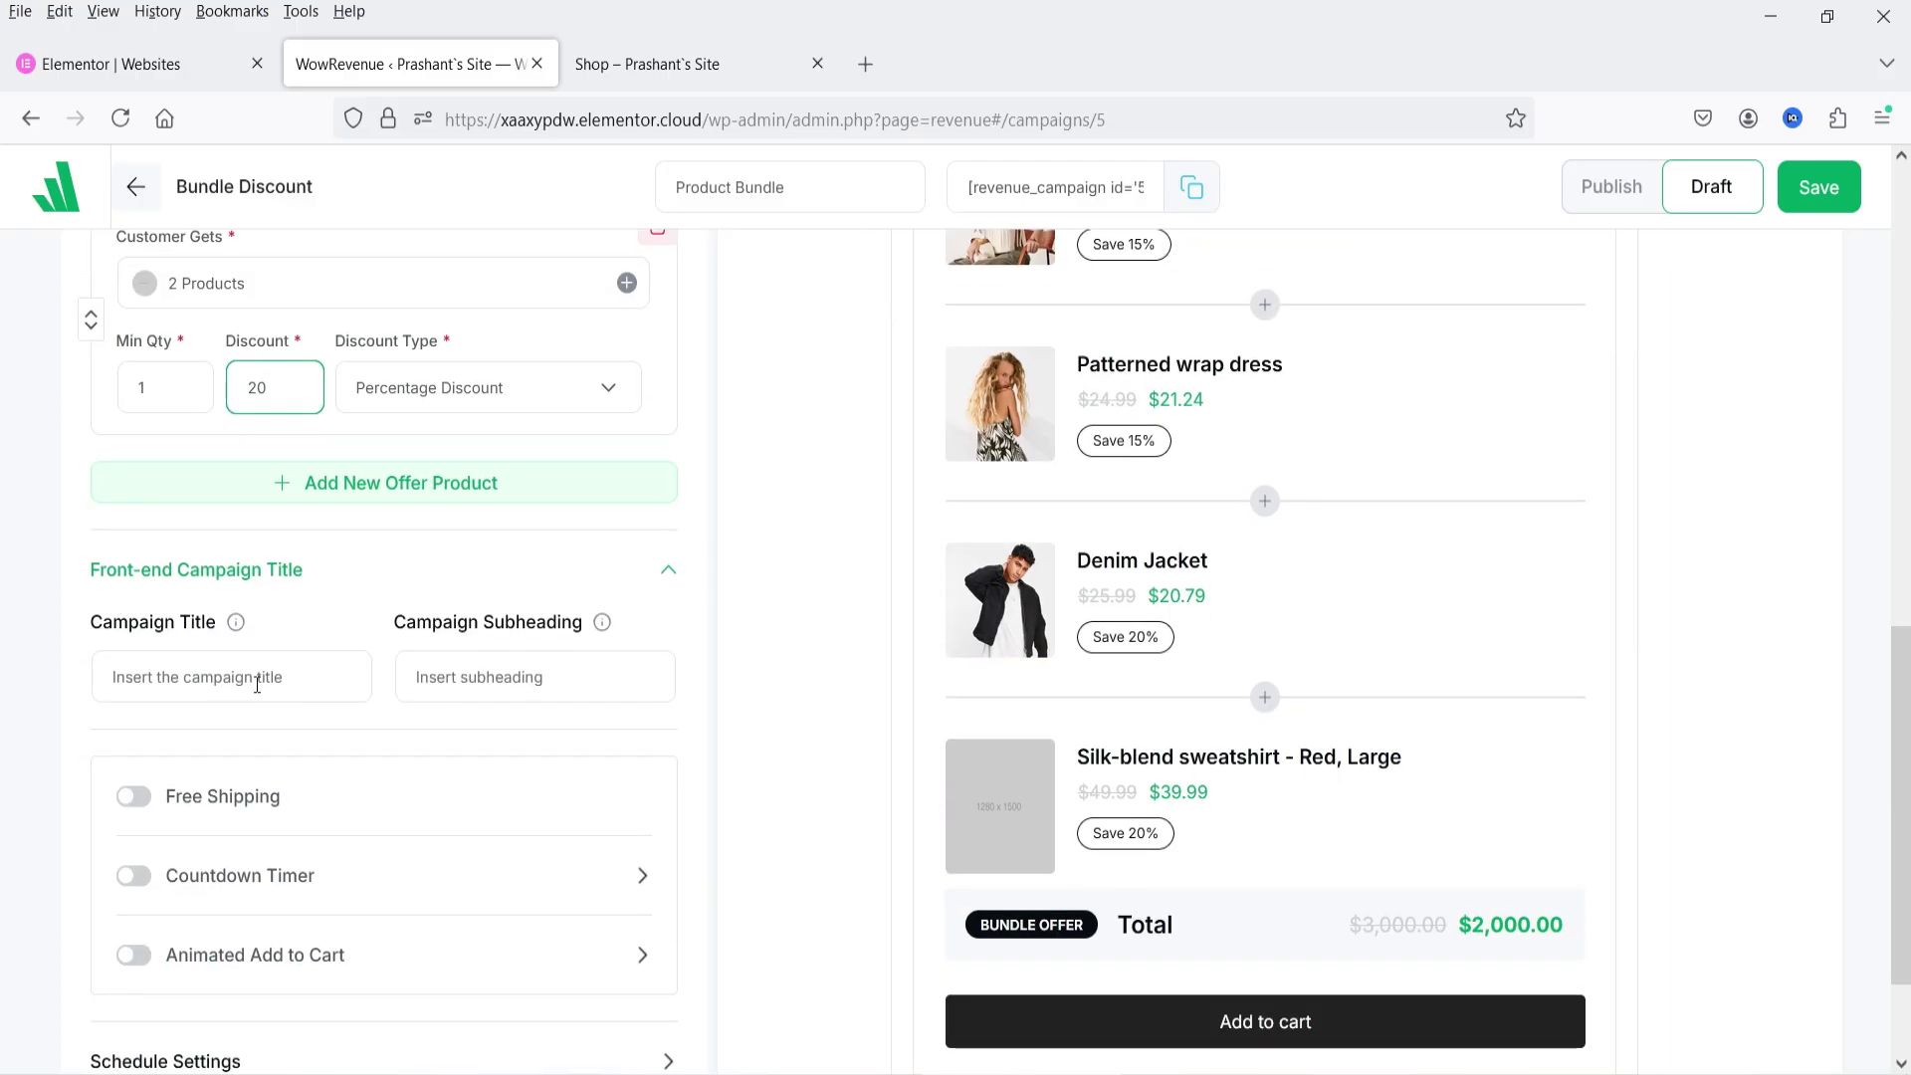
{"action": "scroll", "coordinate": [1347, 270], "scroll_direction": "up", "scroll_amount": 2}
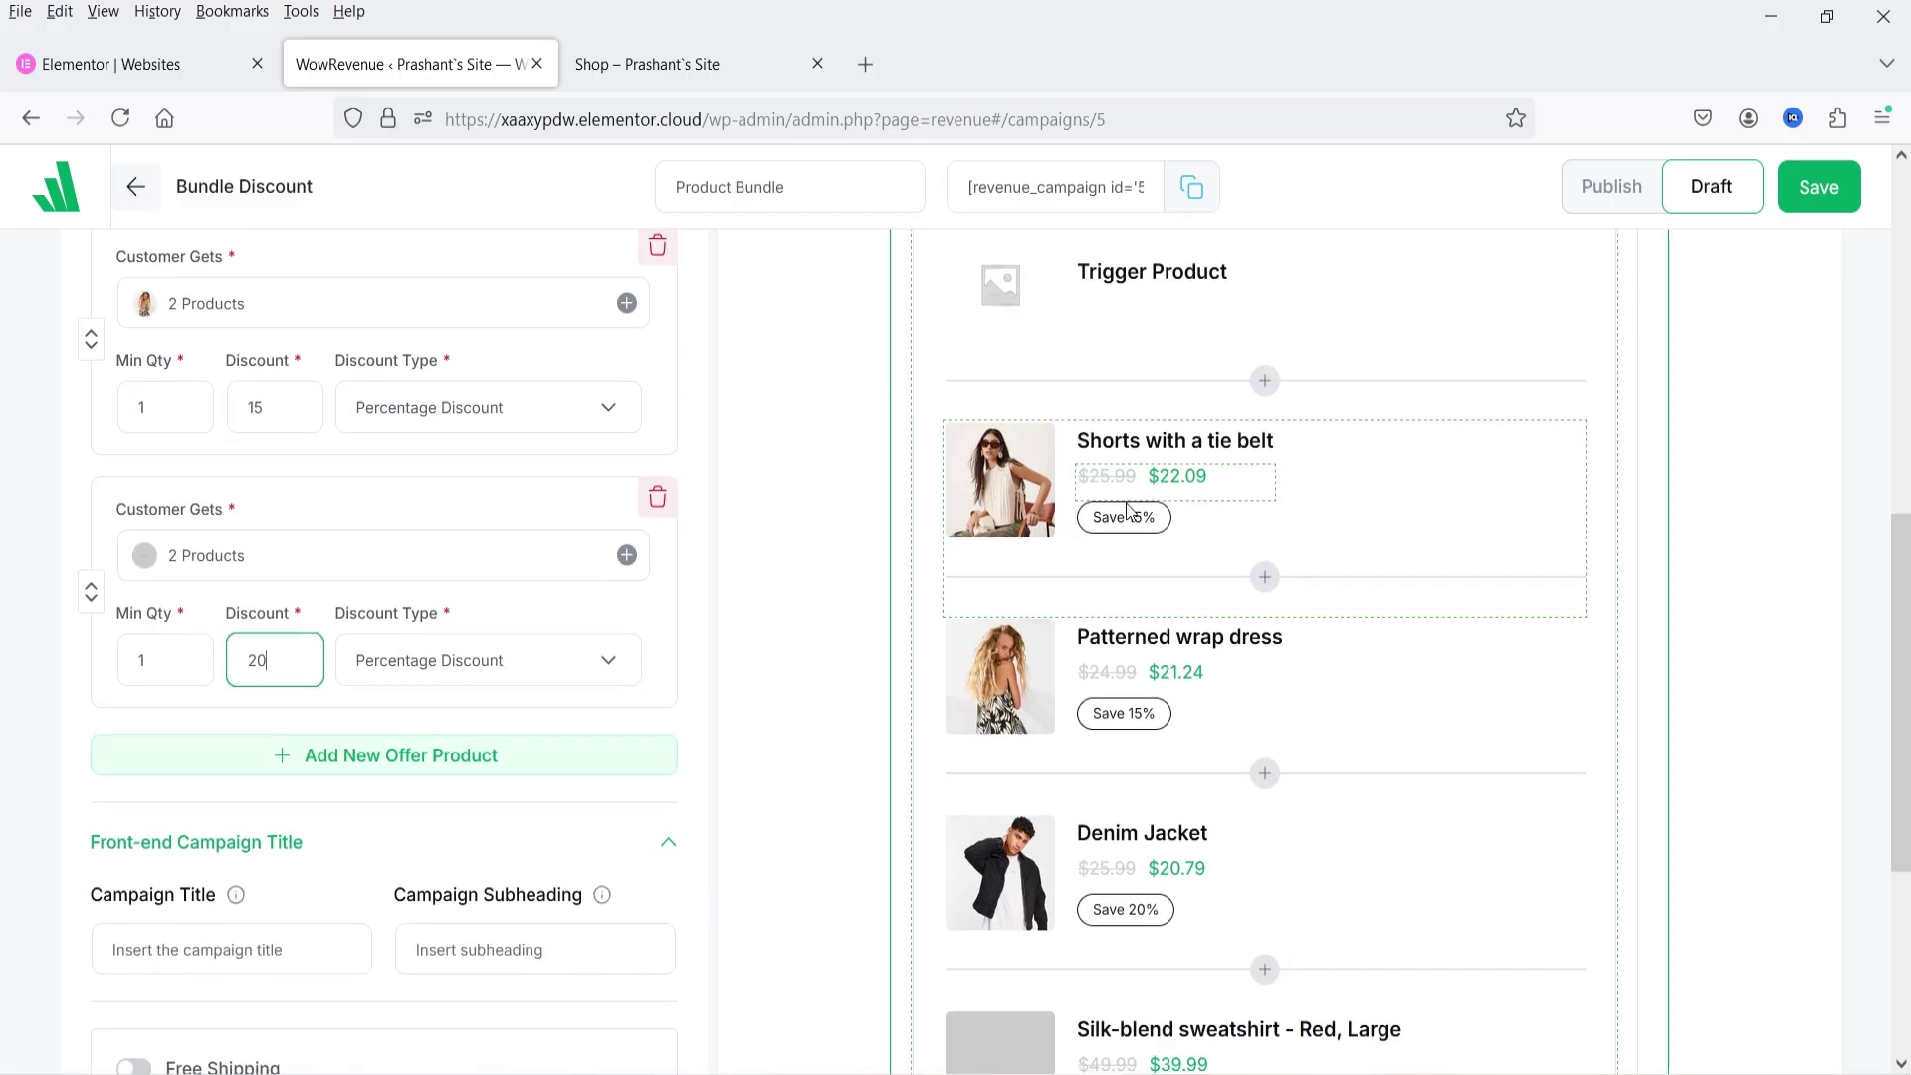
{"action": "scroll", "coordinate": [1126, 512], "scroll_direction": "down", "scroll_amount": 1}
{"action": "scroll", "coordinate": [1246, 662], "scroll_direction": "down", "scroll_amount": 1}
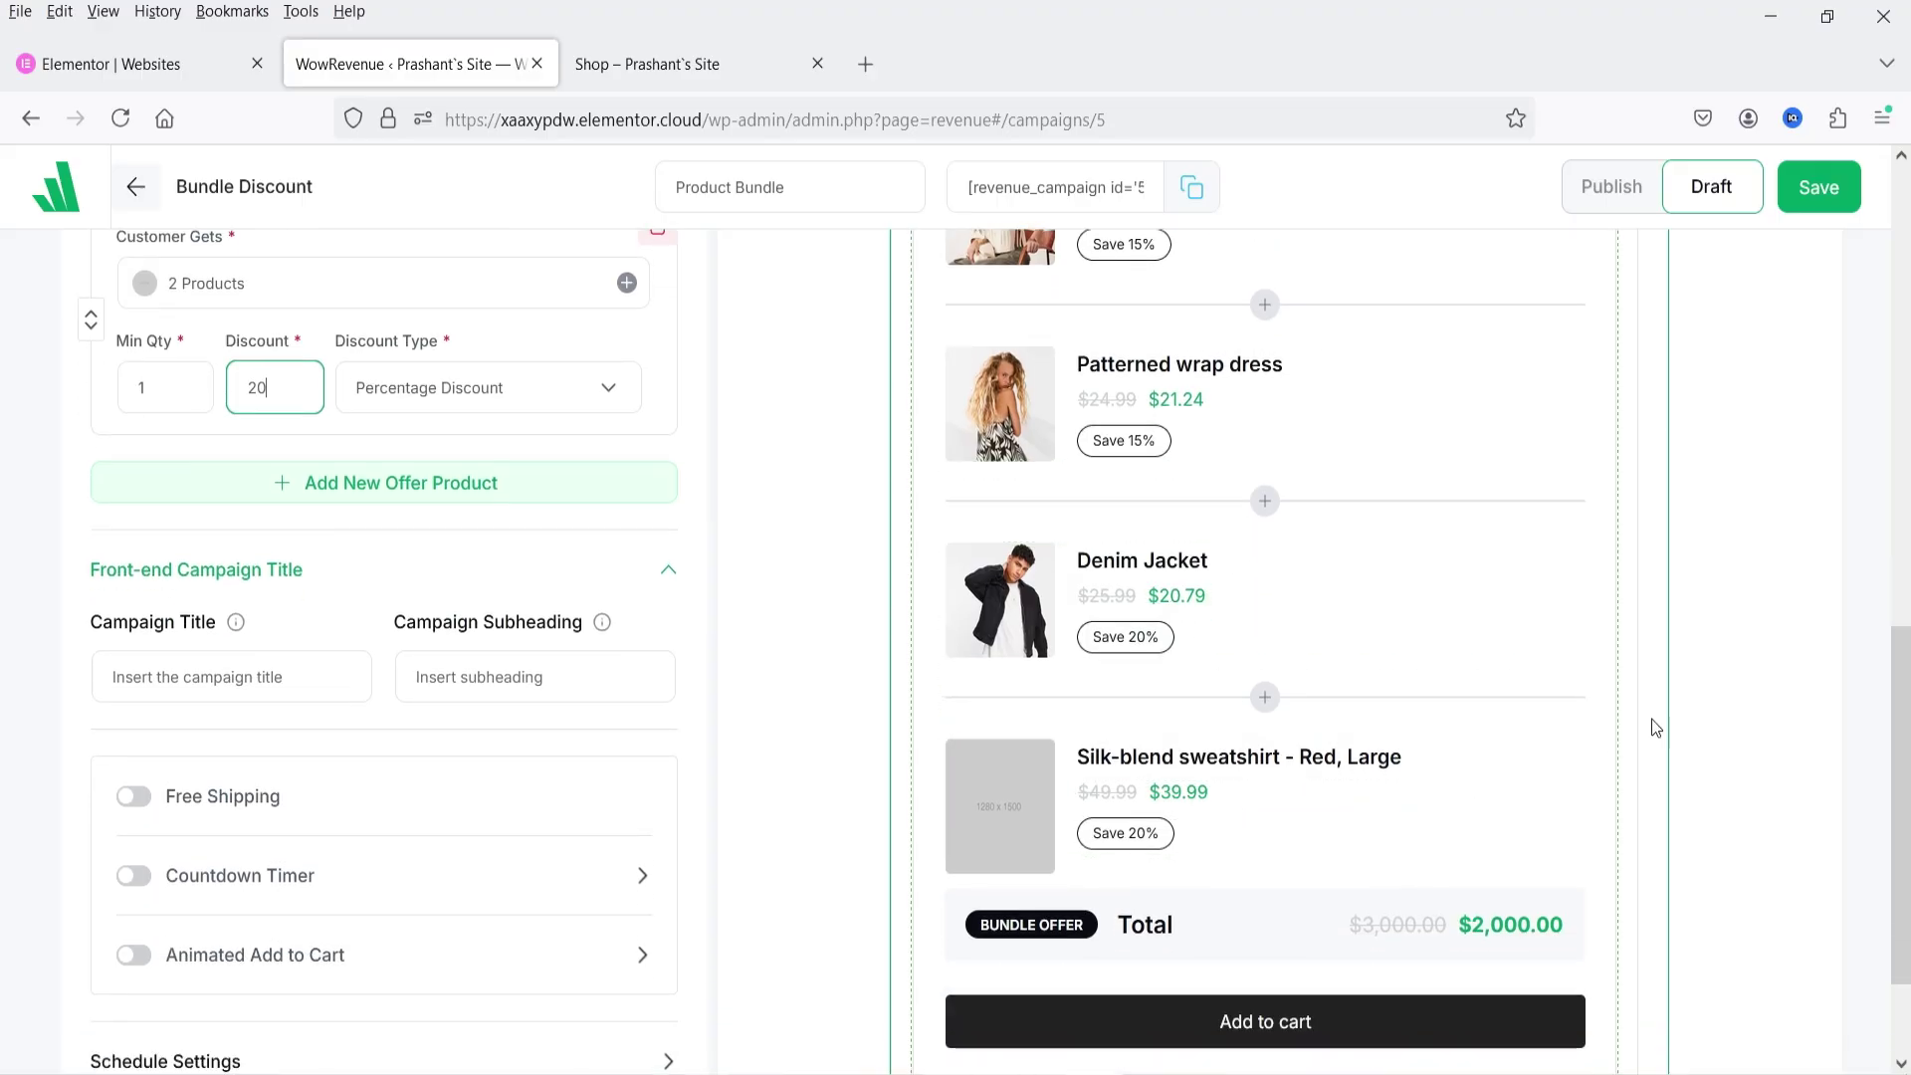
{"action": "left_click", "coordinate": [1668, 697]}
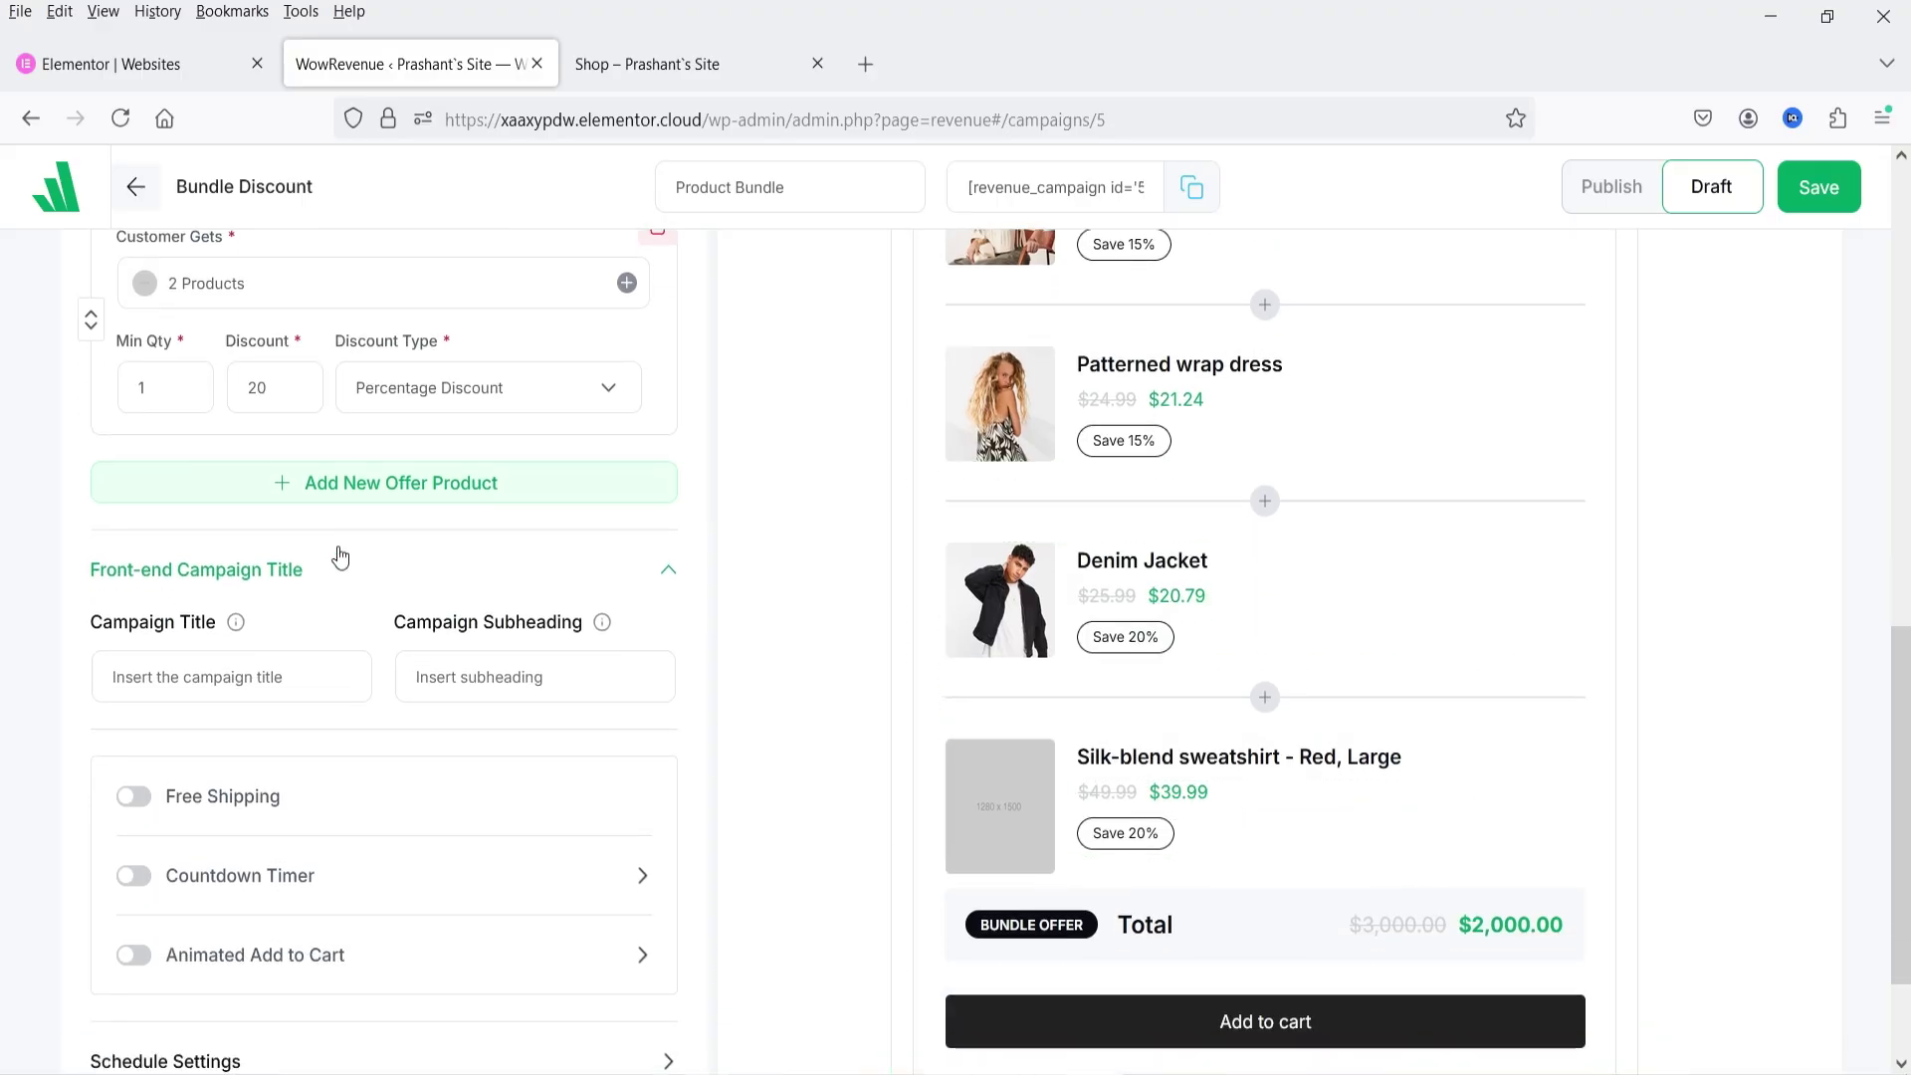
Step: Delete the second offer group with the Denim Jacket and Silk-blend sweatshirt
{"action": "scroll", "coordinate": [341, 556], "scroll_direction": "up", "scroll_amount": 1}
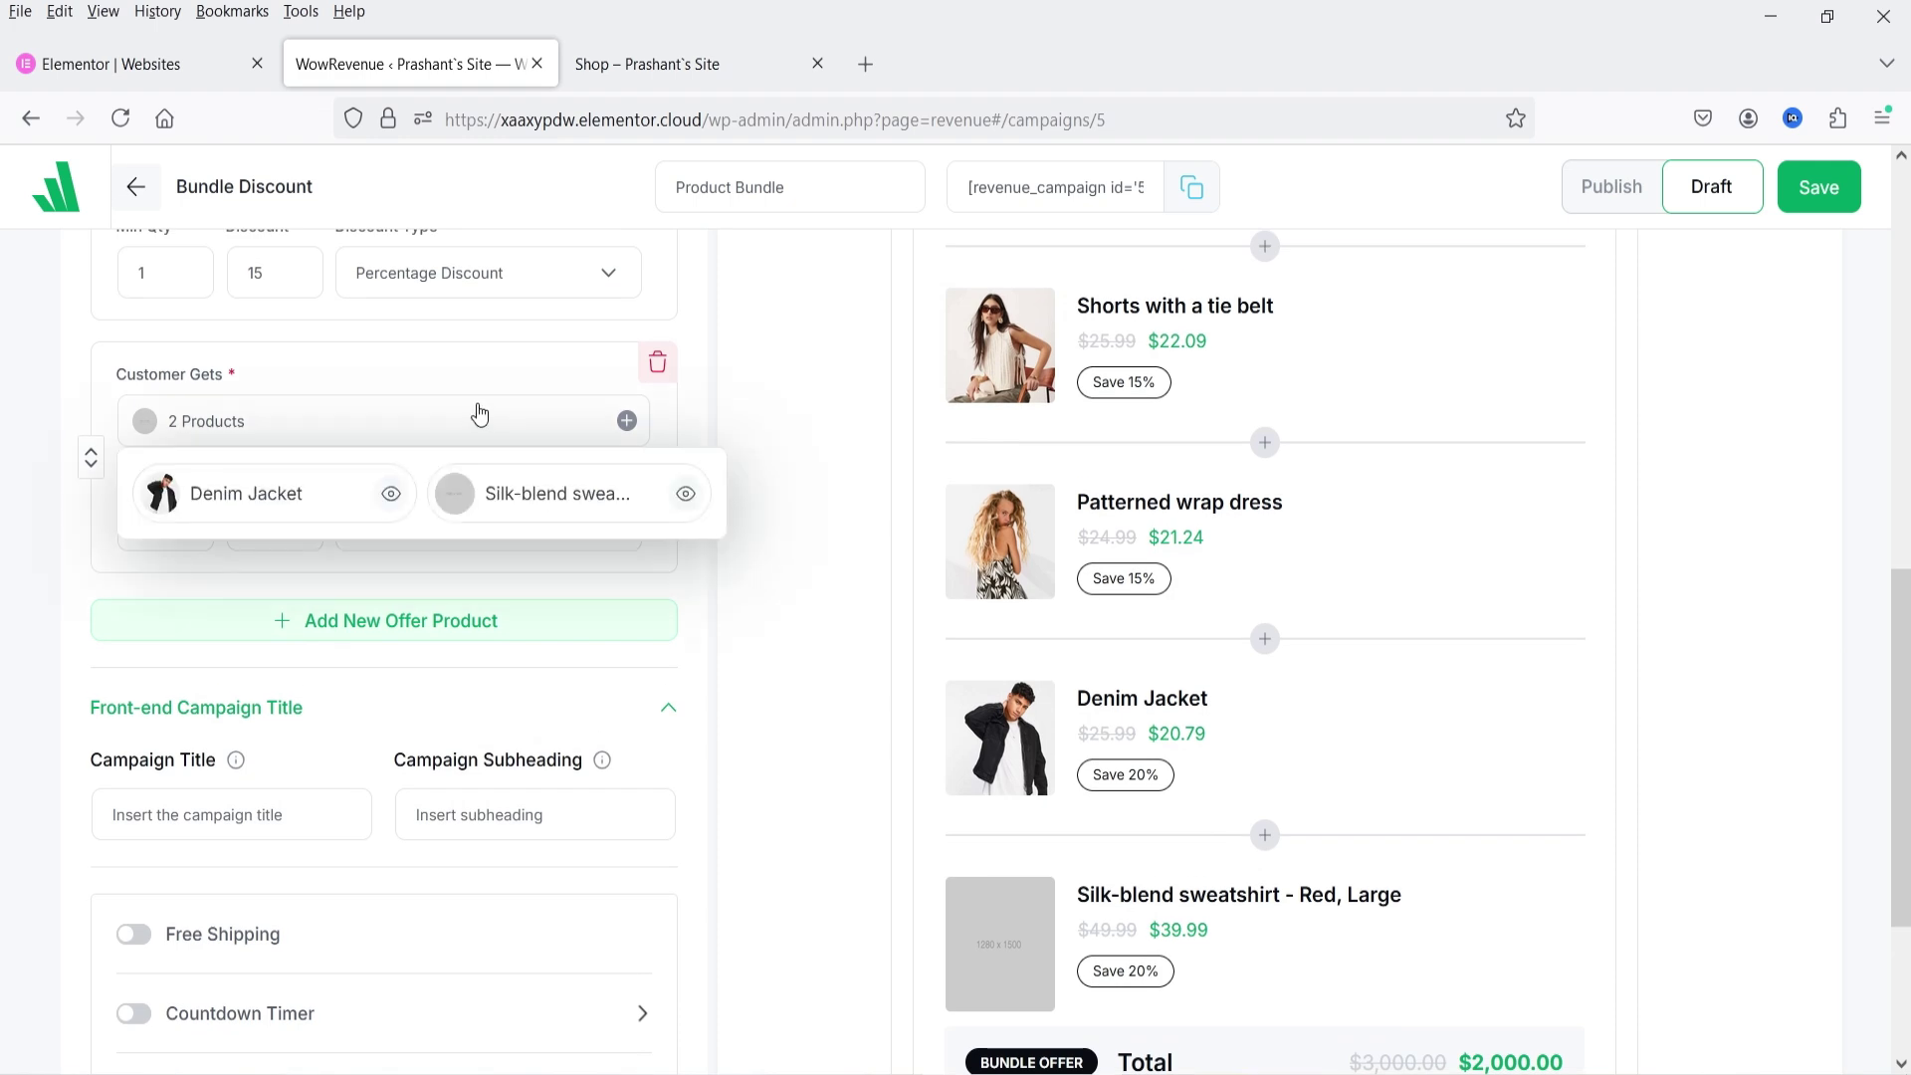
{"action": "left_click", "coordinate": [658, 366]}
{"action": "scroll", "coordinate": [186, 808], "scroll_direction": "up", "scroll_amount": 2}
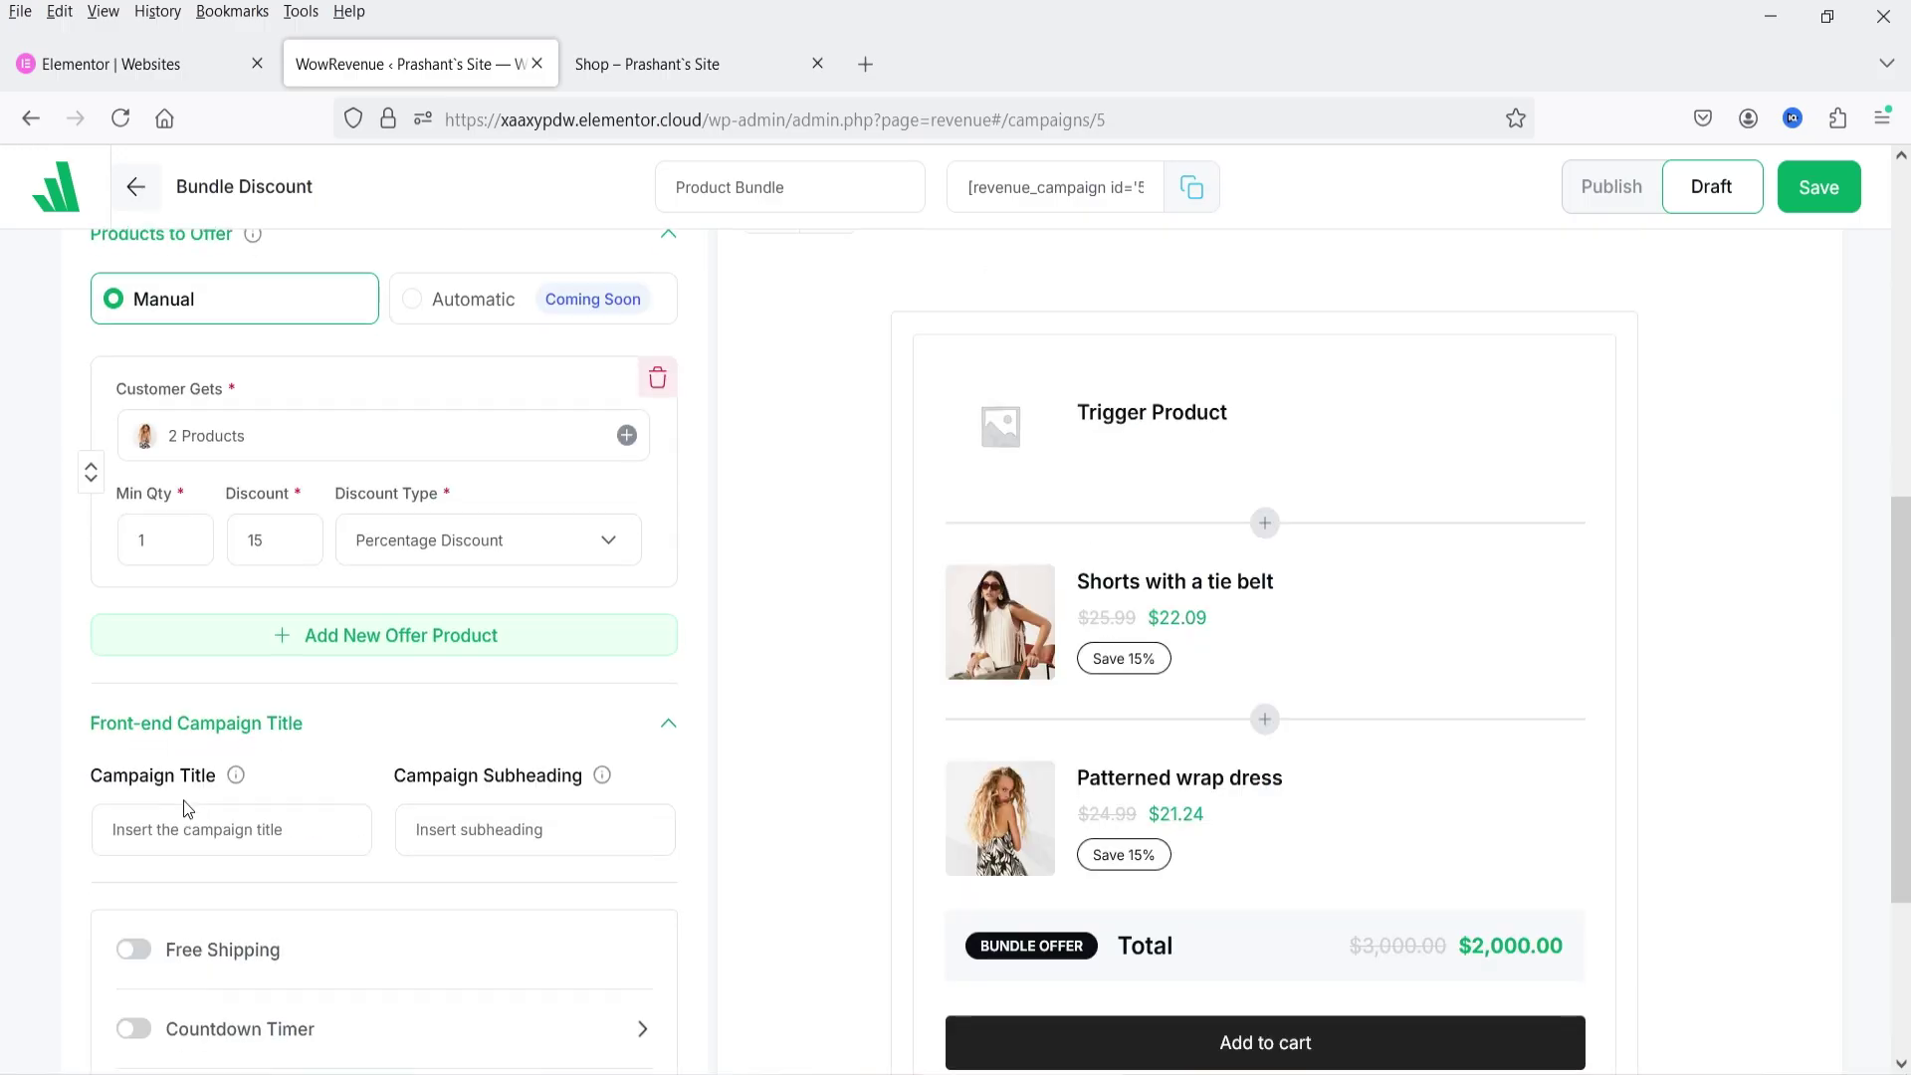
Step: Enter "Product Bundles" as the front-end campaign title and "Get up to 15% discount" as the subheading
{"action": "scroll", "coordinate": [186, 808], "scroll_direction": "down", "scroll_amount": 3}
{"action": "left_click", "coordinate": [167, 508]}
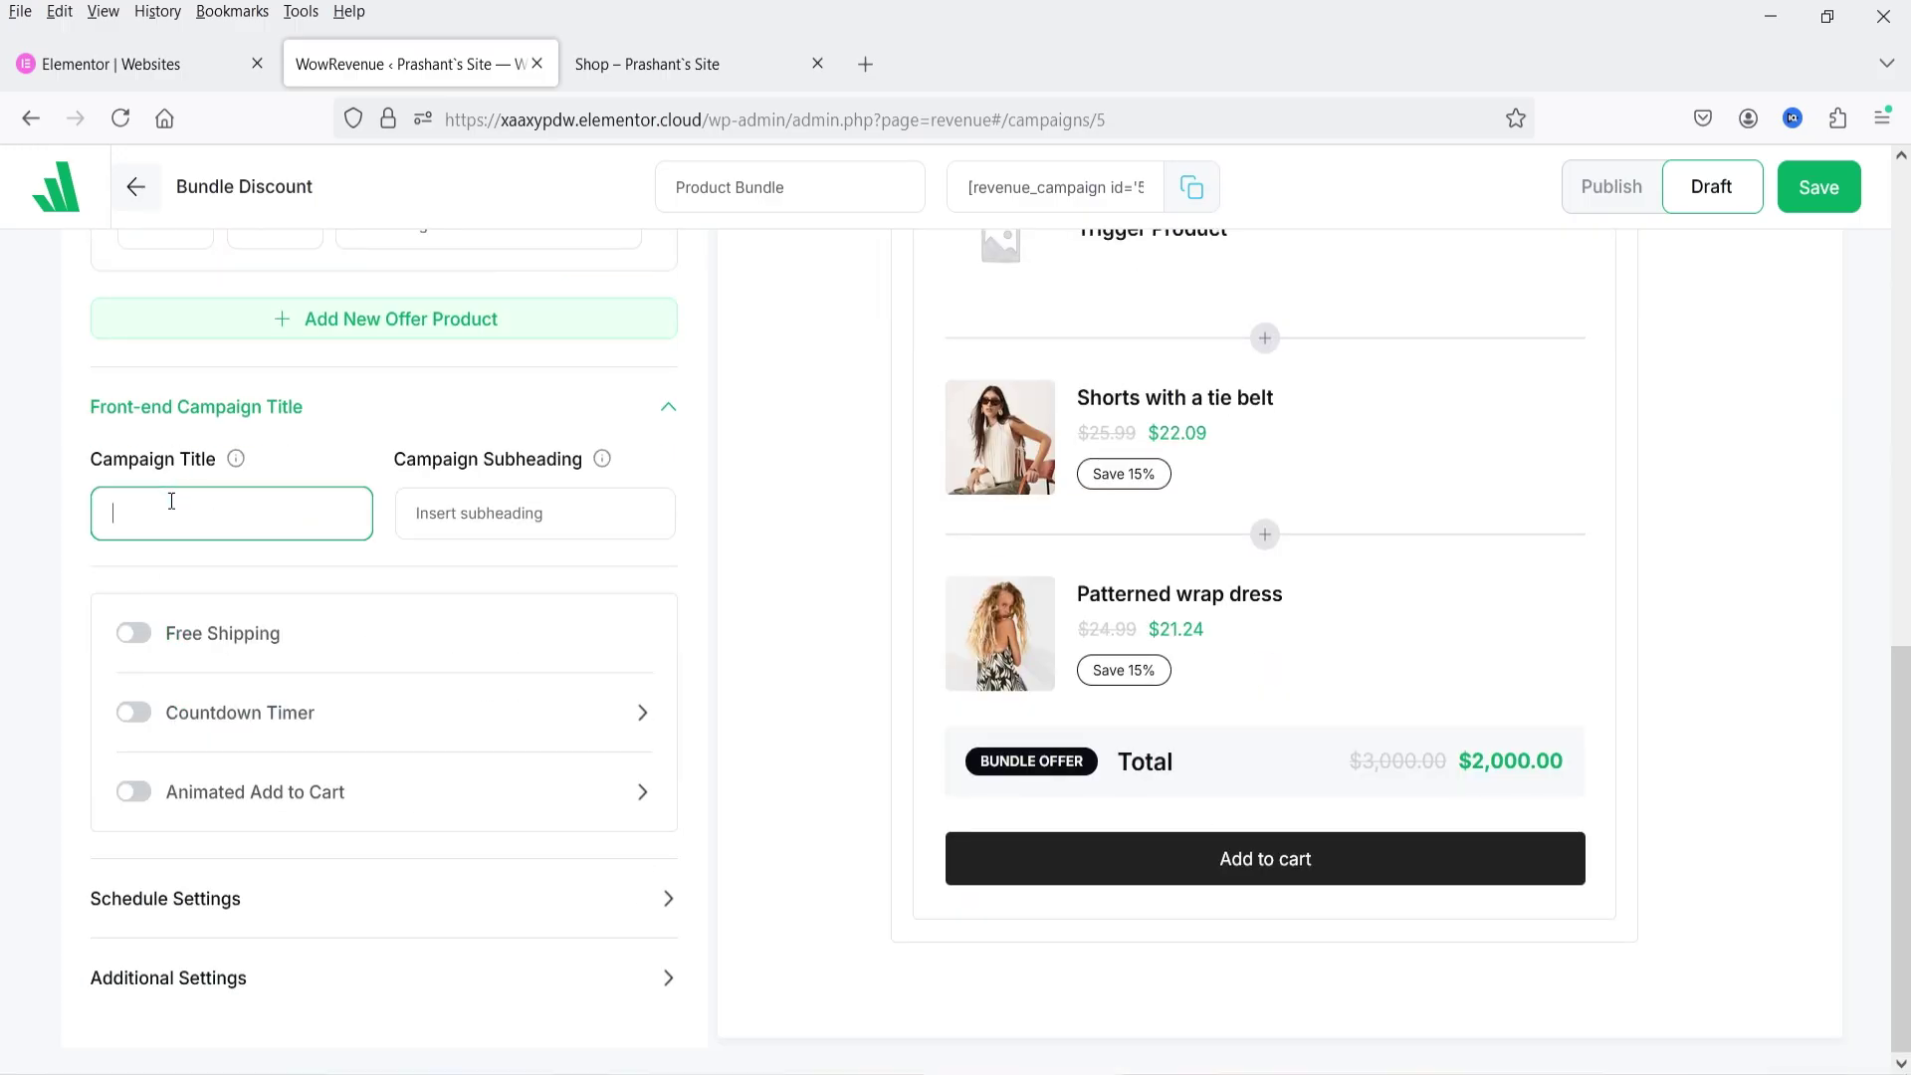
{"action": "type", "text": "Produc"}
{"action": "type", "text": "t Bu"}
{"action": "type", "text": "ndles"}
{"action": "type", "text": "Get up to 15% discount"}
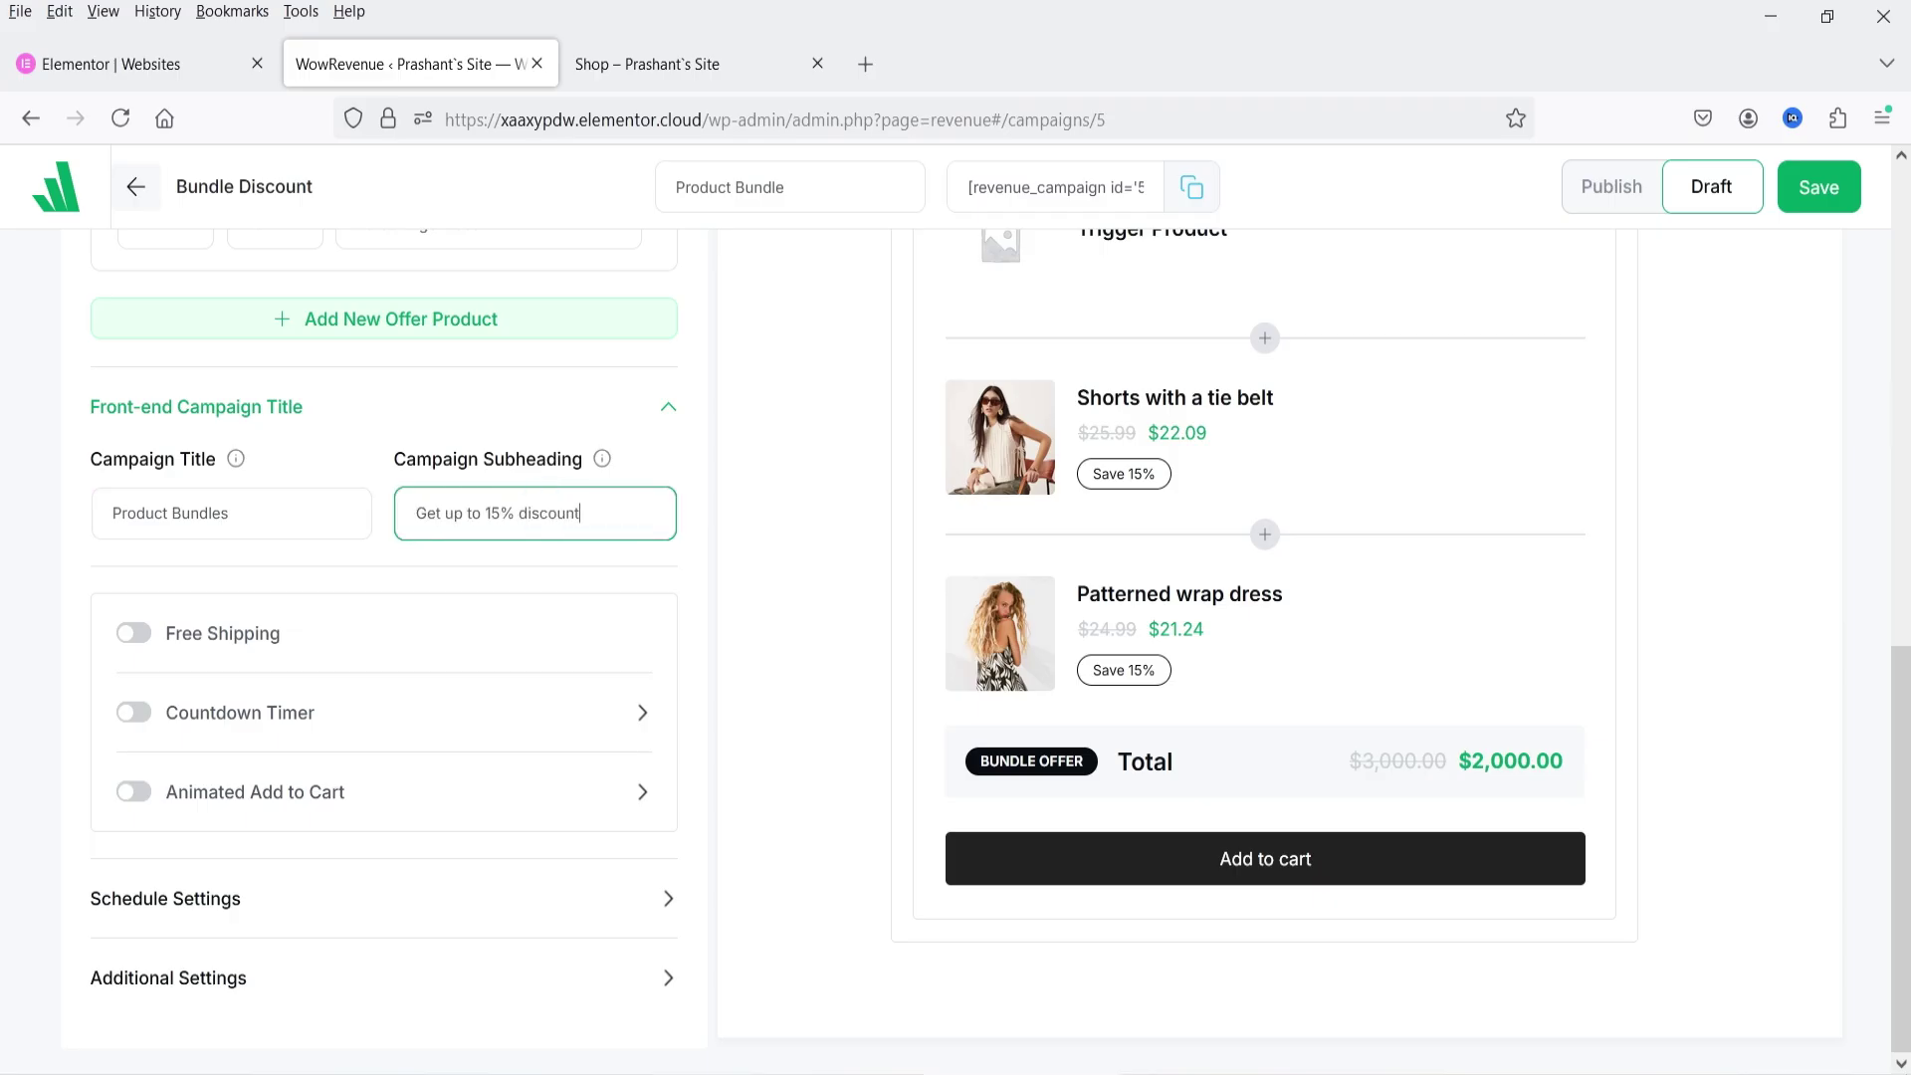
Step: Enable Free Shipping and the Countdown Timer for the campaign, checking both in the bundle preview
{"action": "left_click", "coordinate": [132, 633]}
{"action": "scroll", "coordinate": [1484, 766], "scroll_direction": "up", "scroll_amount": 4}
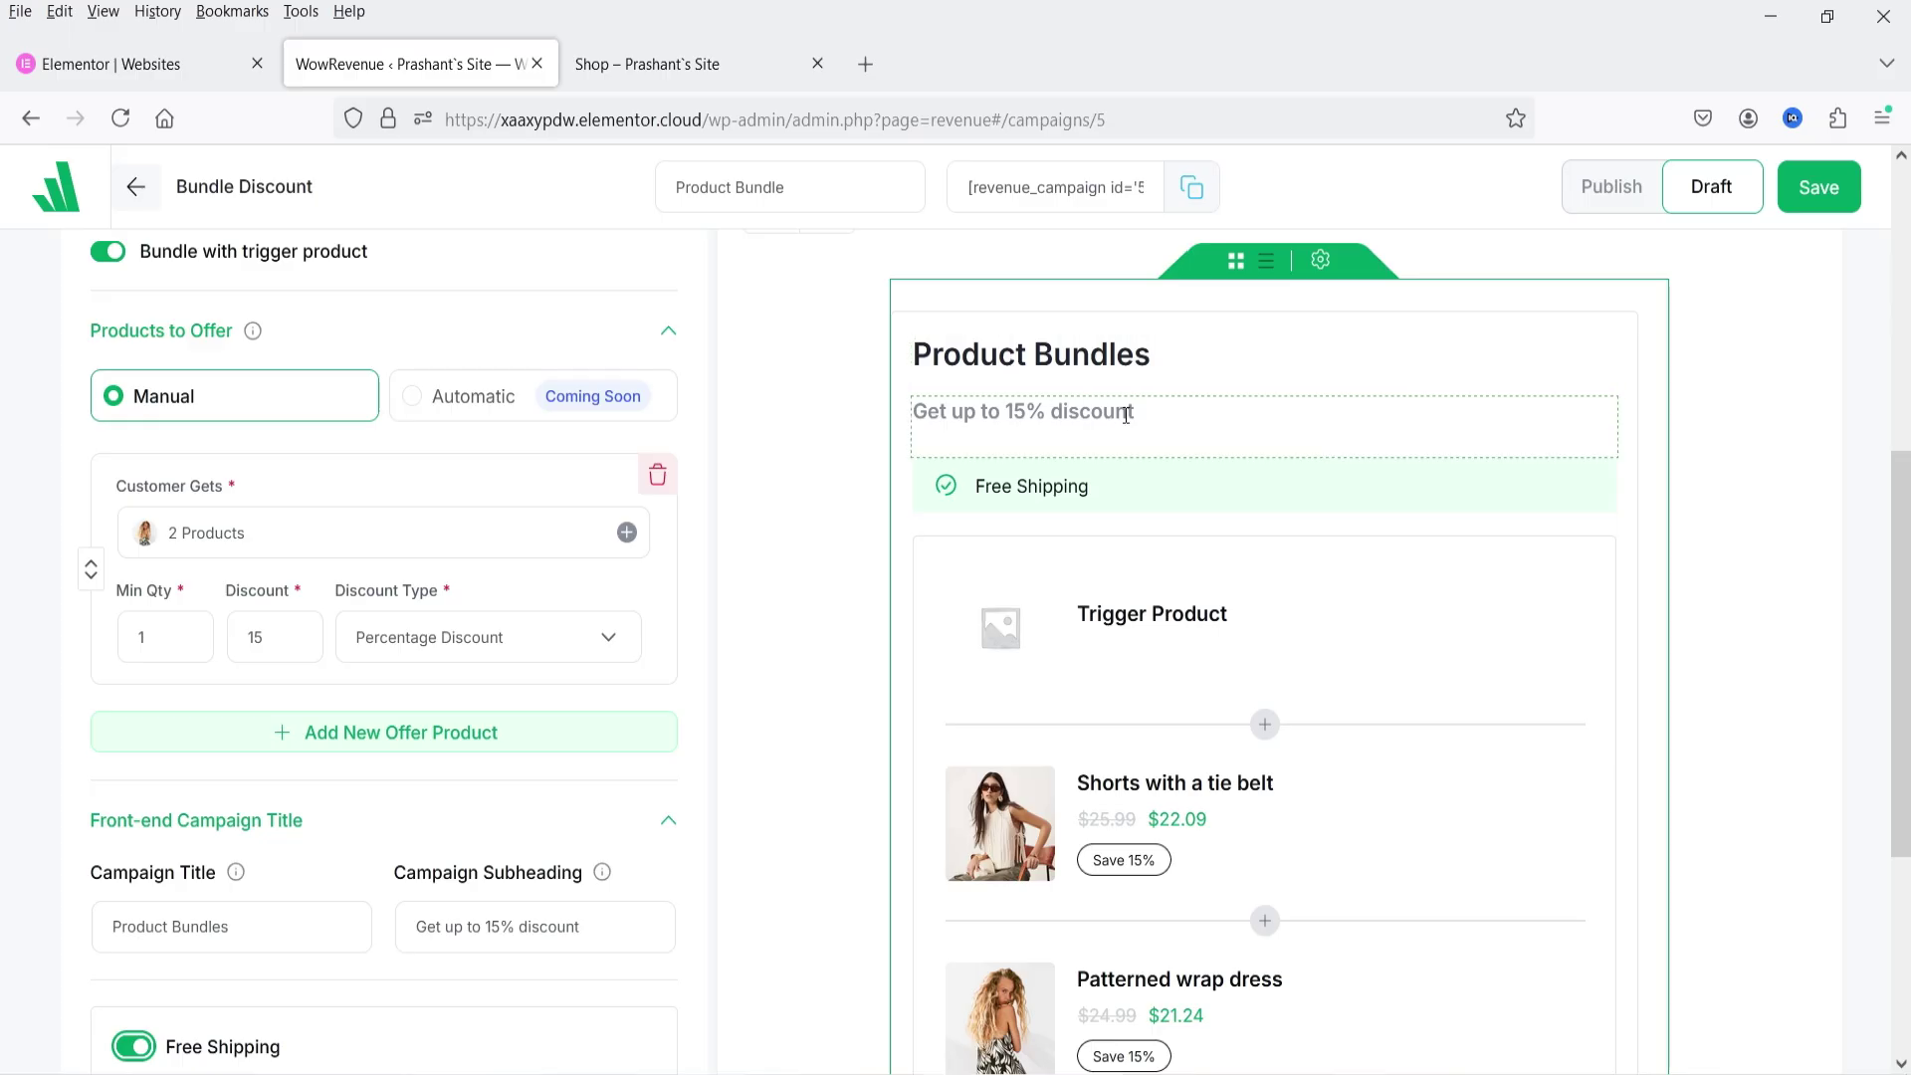
{"action": "scroll", "coordinate": [474, 721], "scroll_direction": "down", "scroll_amount": 5}
{"action": "left_click", "coordinate": [155, 731]}
{"action": "scroll", "coordinate": [1026, 687], "scroll_direction": "up", "scroll_amount": 5}
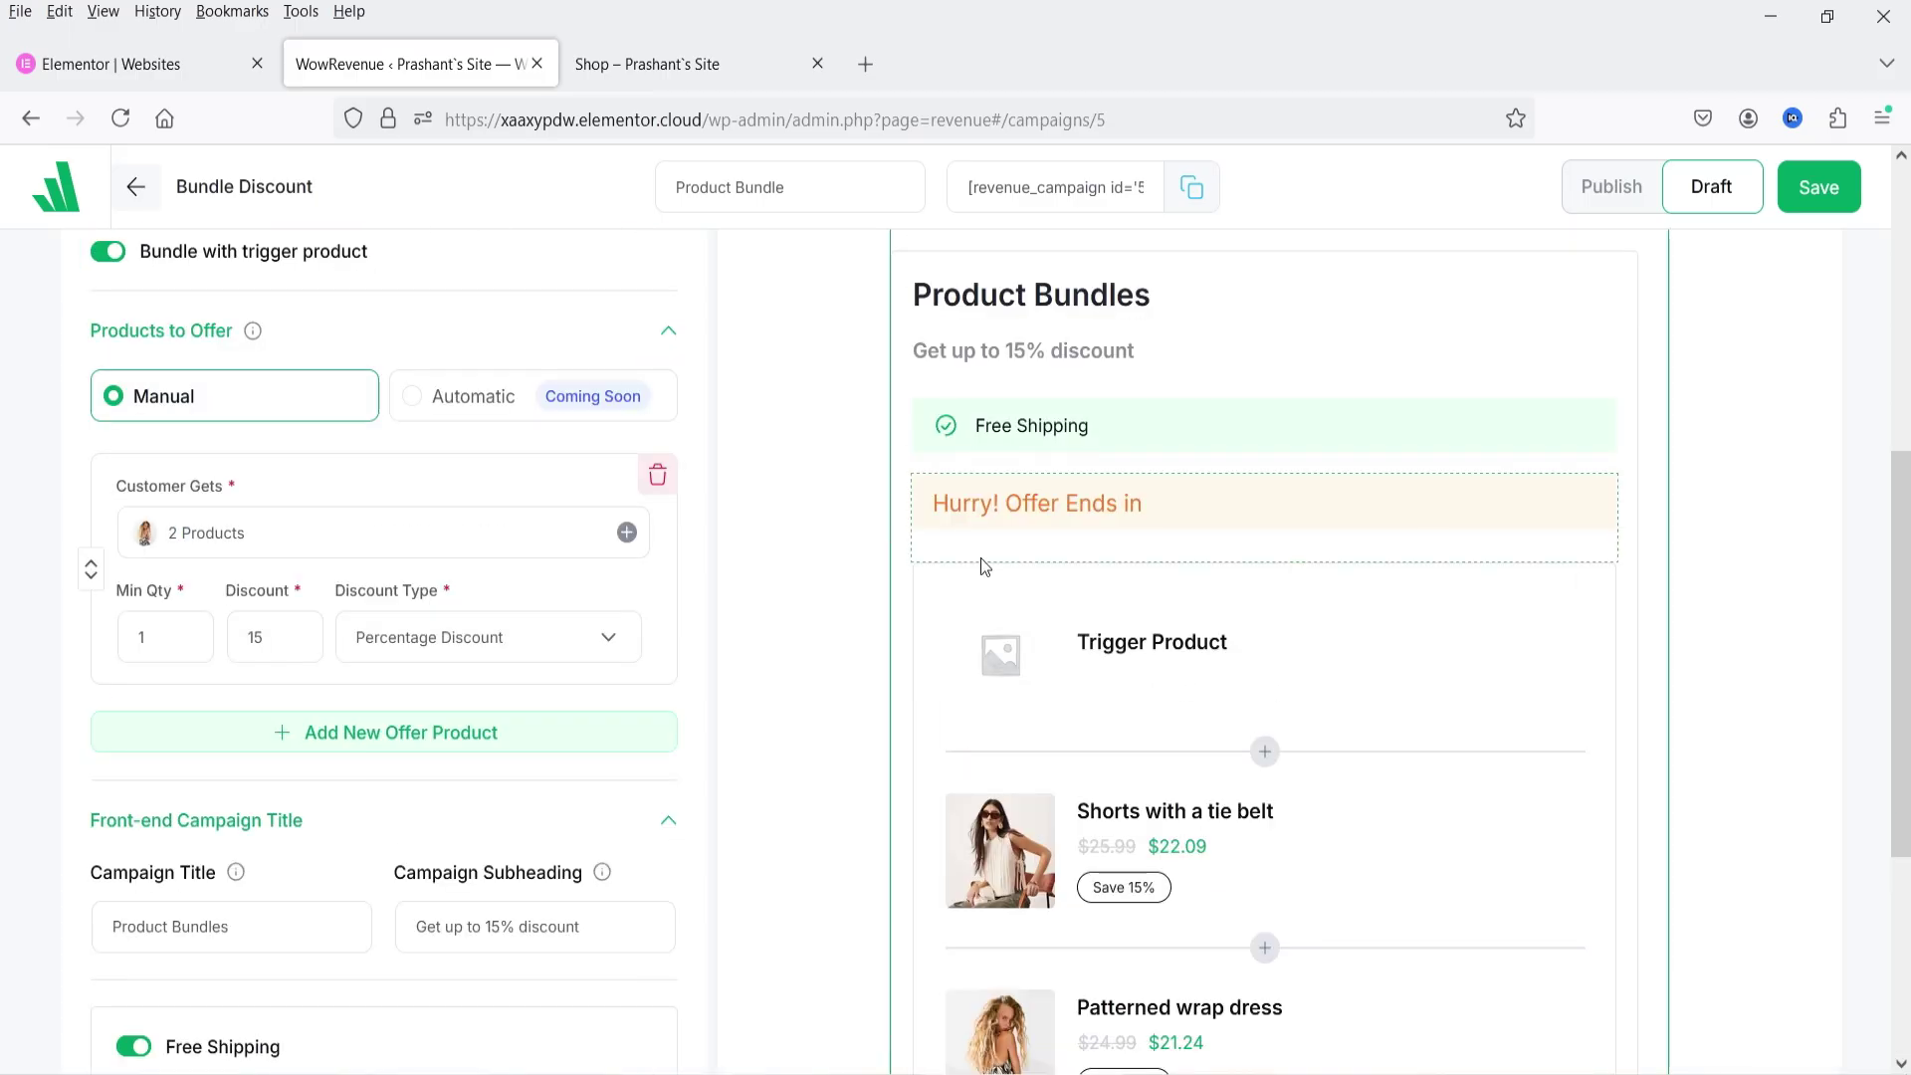
Step: Set the countdown timer to start right now and end on 01/17/2025 at 12:00 AM, and check it in the preview
{"action": "scroll", "coordinate": [391, 639], "scroll_direction": "down", "scroll_amount": 5}
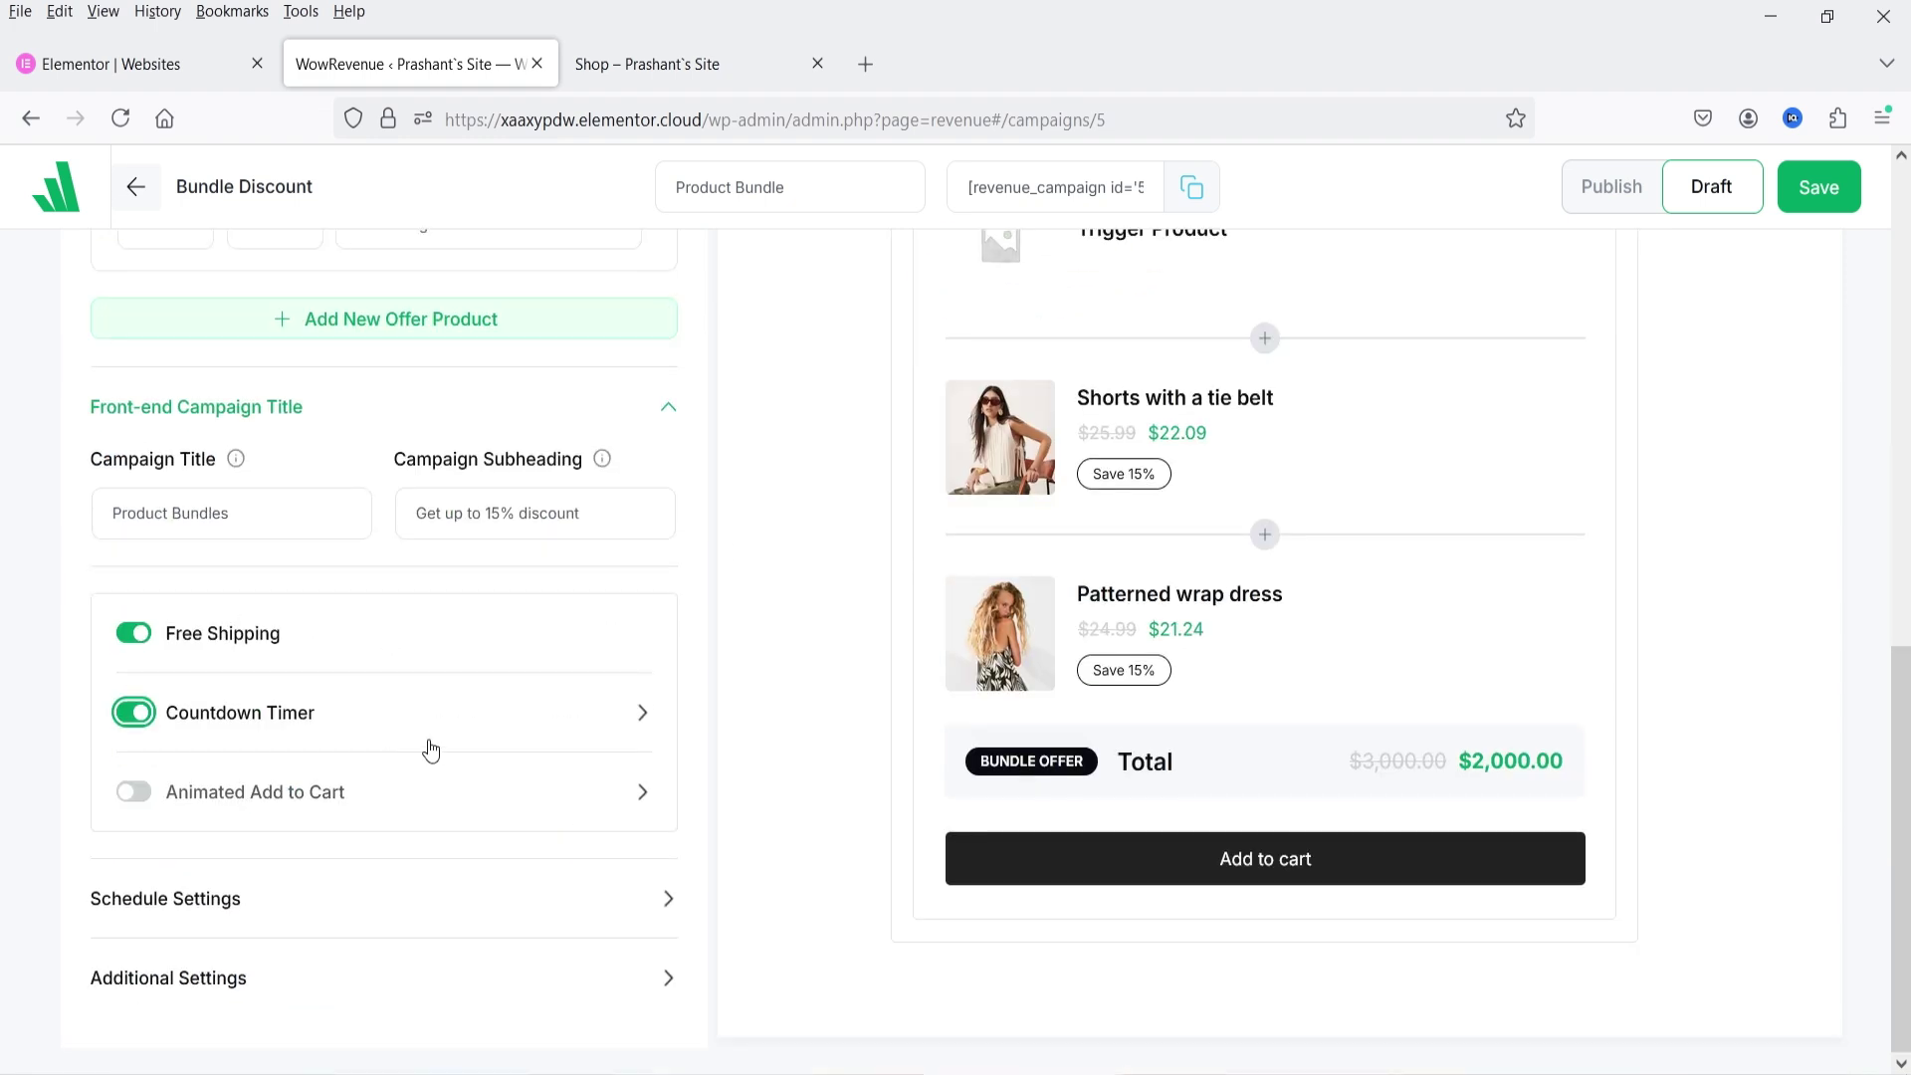
{"action": "left_click", "coordinate": [611, 735]}
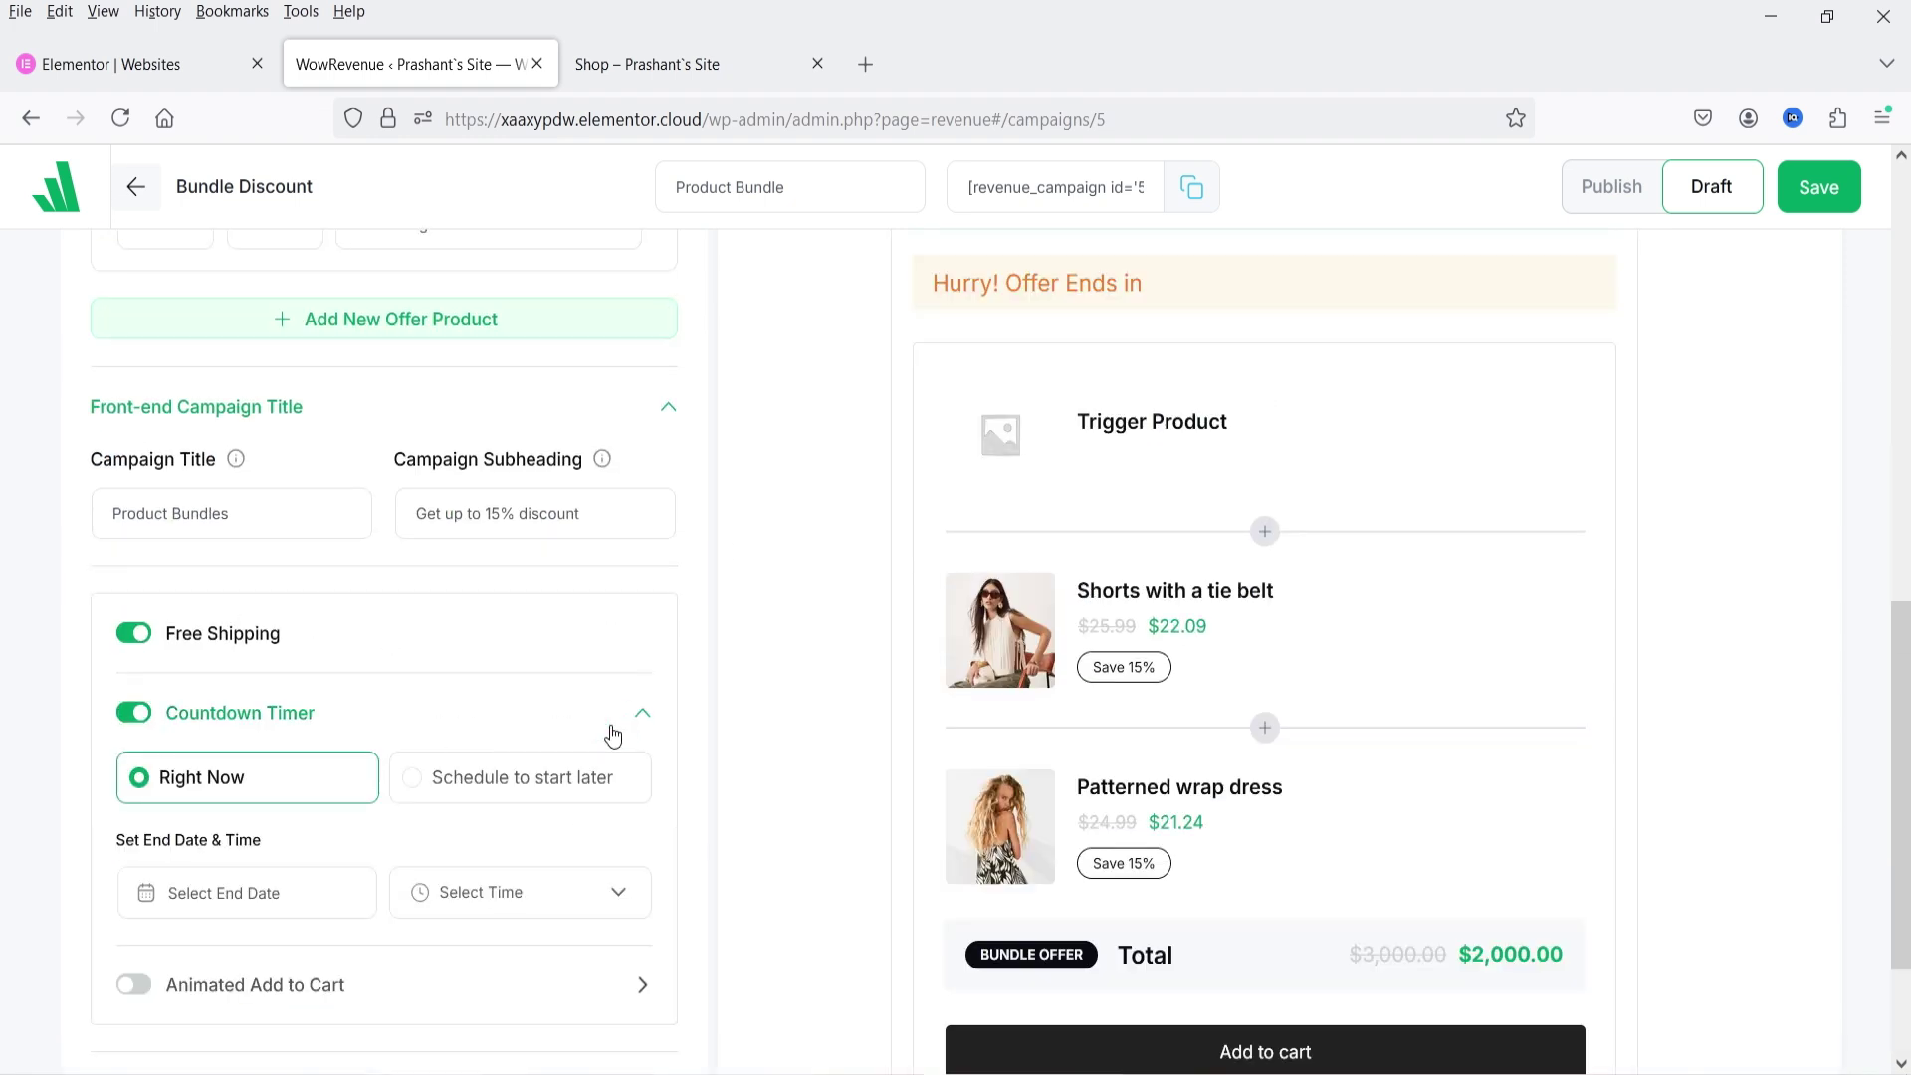
{"action": "scroll", "coordinate": [150, 619], "scroll_direction": "down", "scroll_amount": 2}
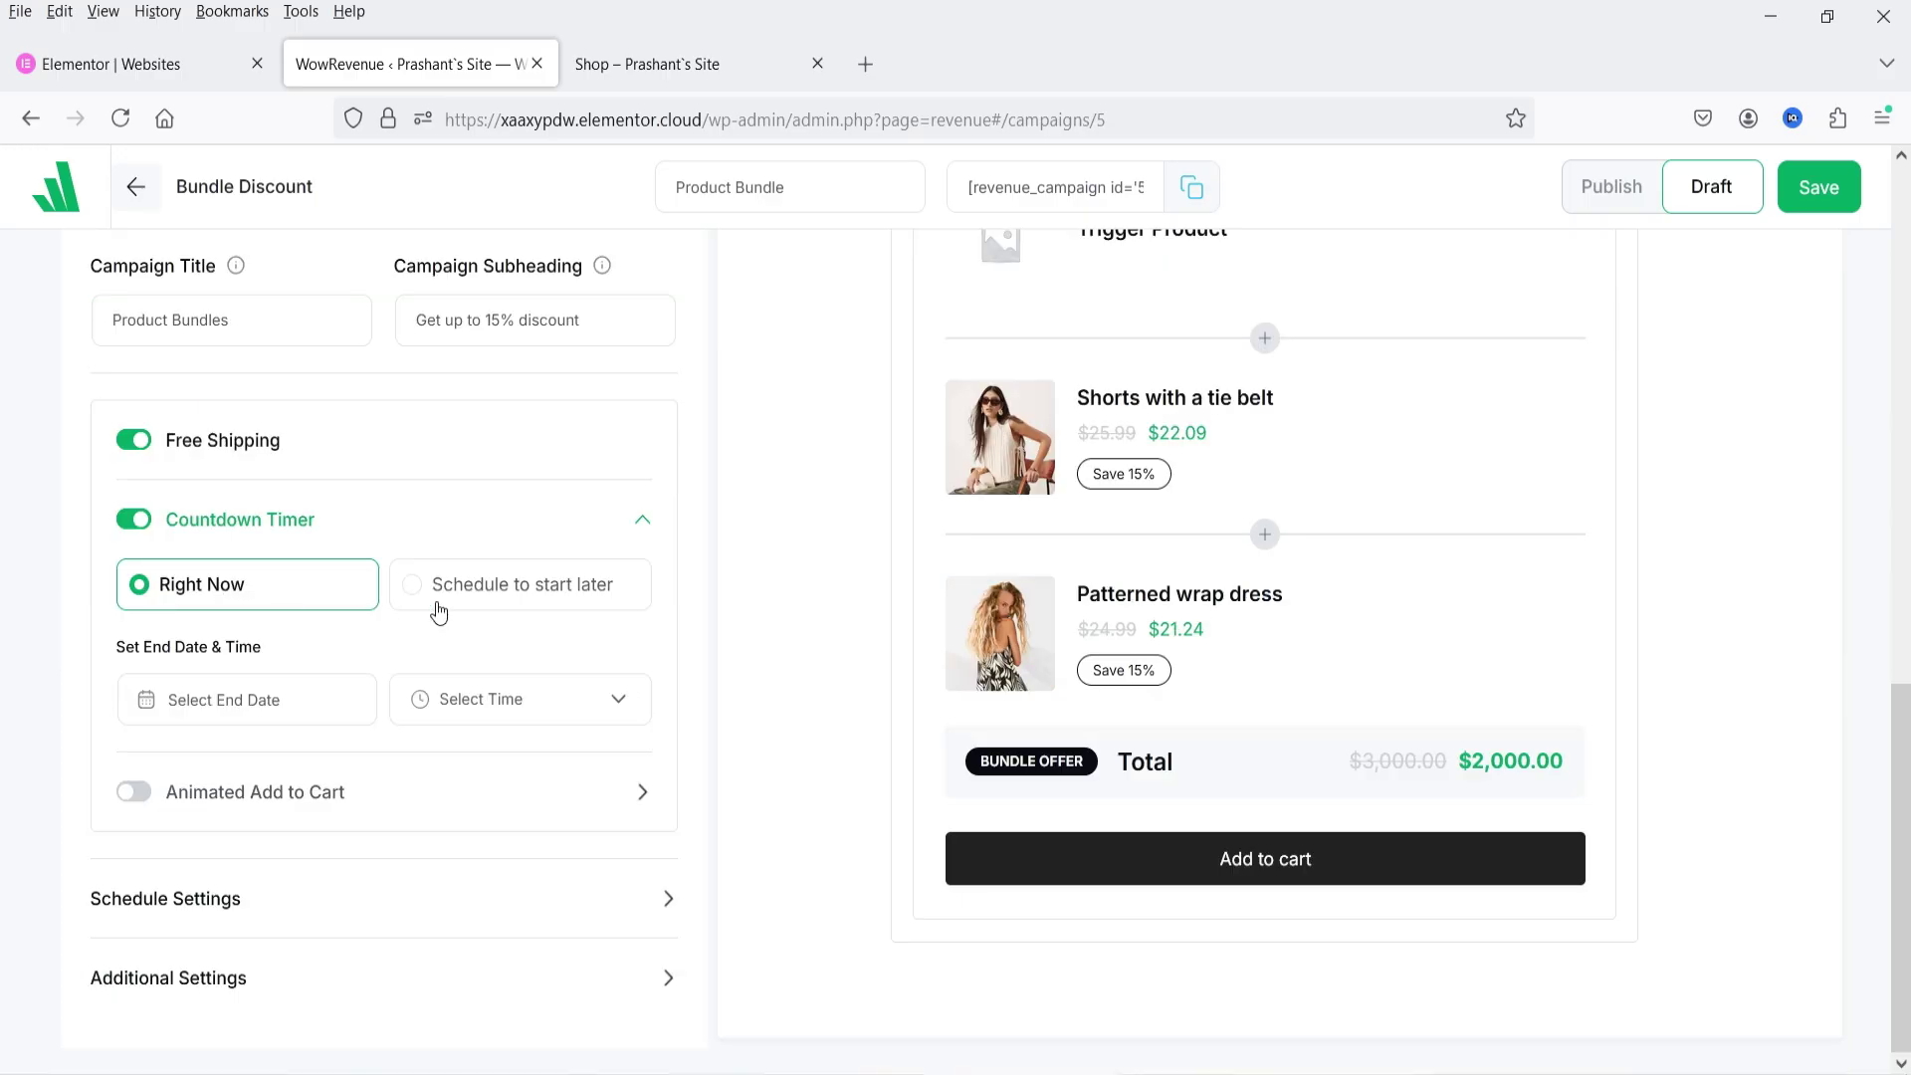
{"action": "left_click", "coordinate": [245, 713]}
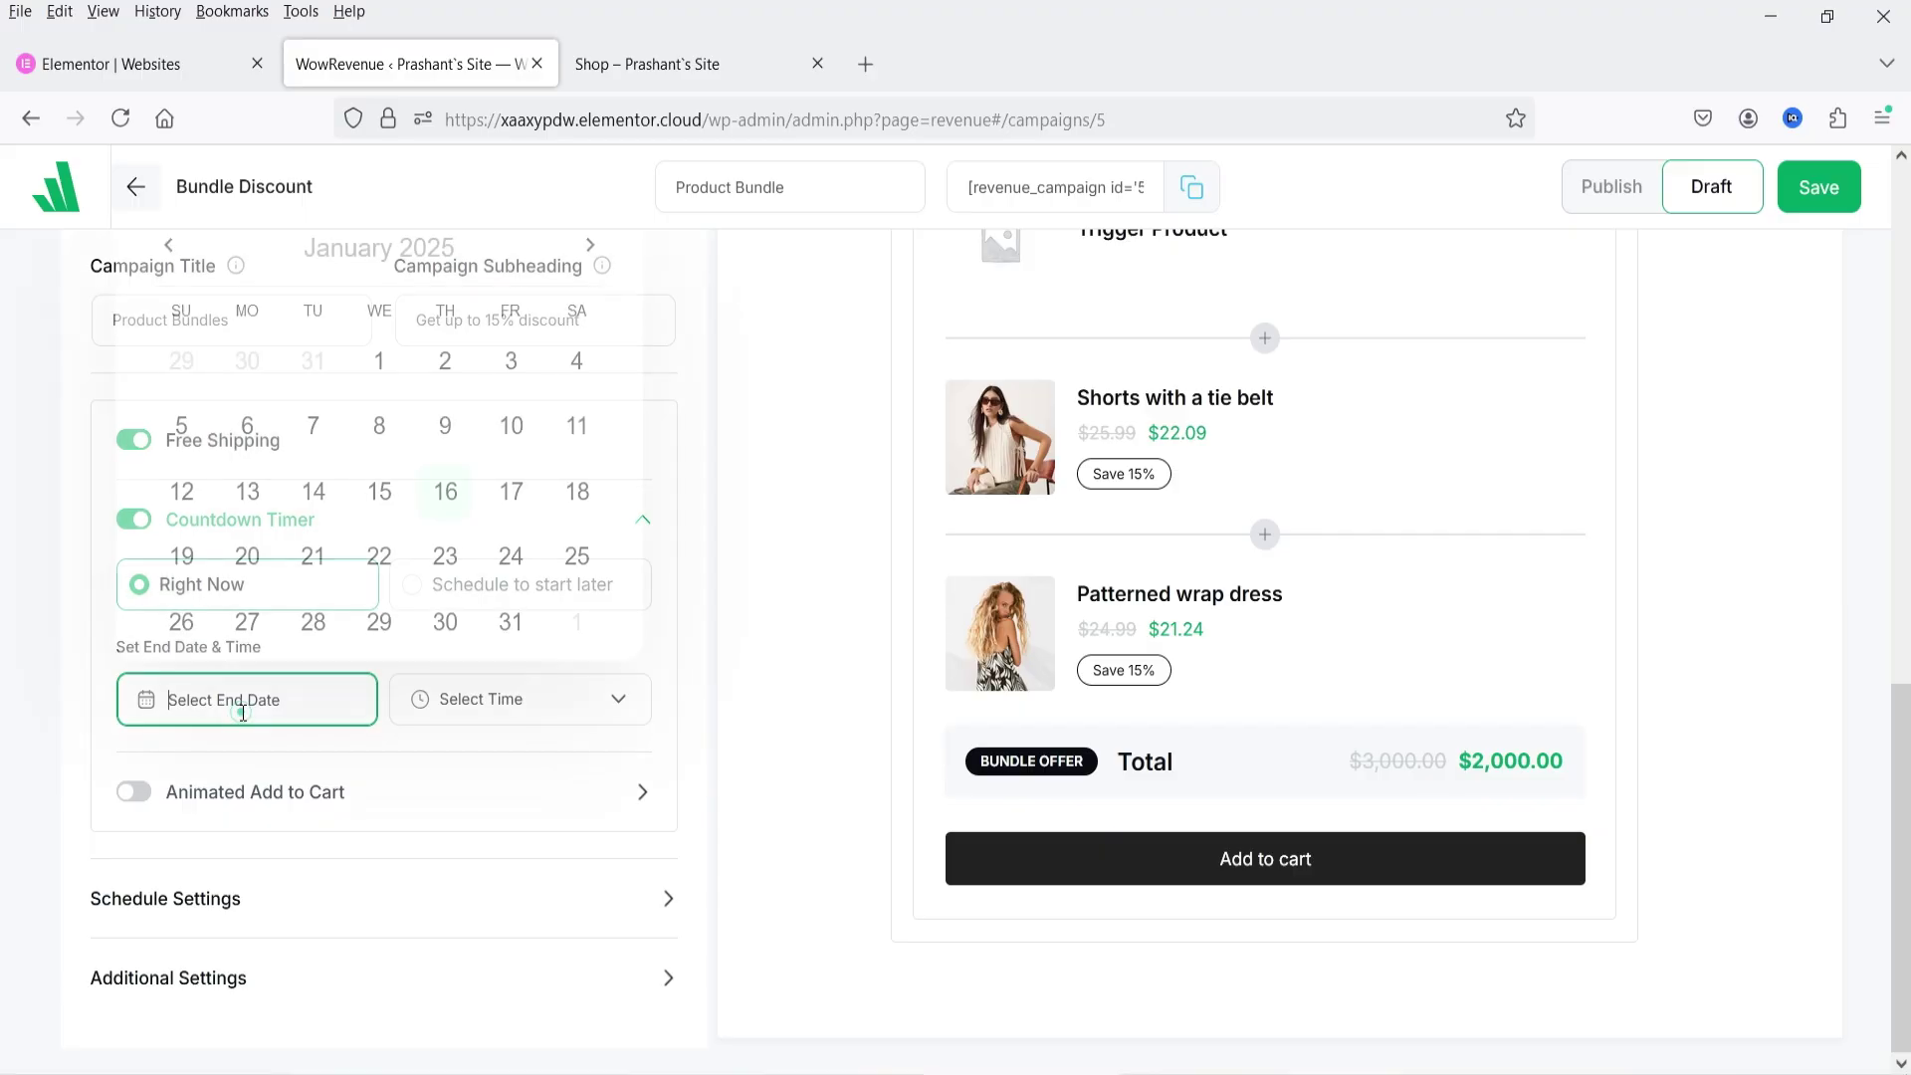
{"action": "left_click", "coordinate": [577, 498]}
{"action": "left_click", "coordinate": [553, 724]}
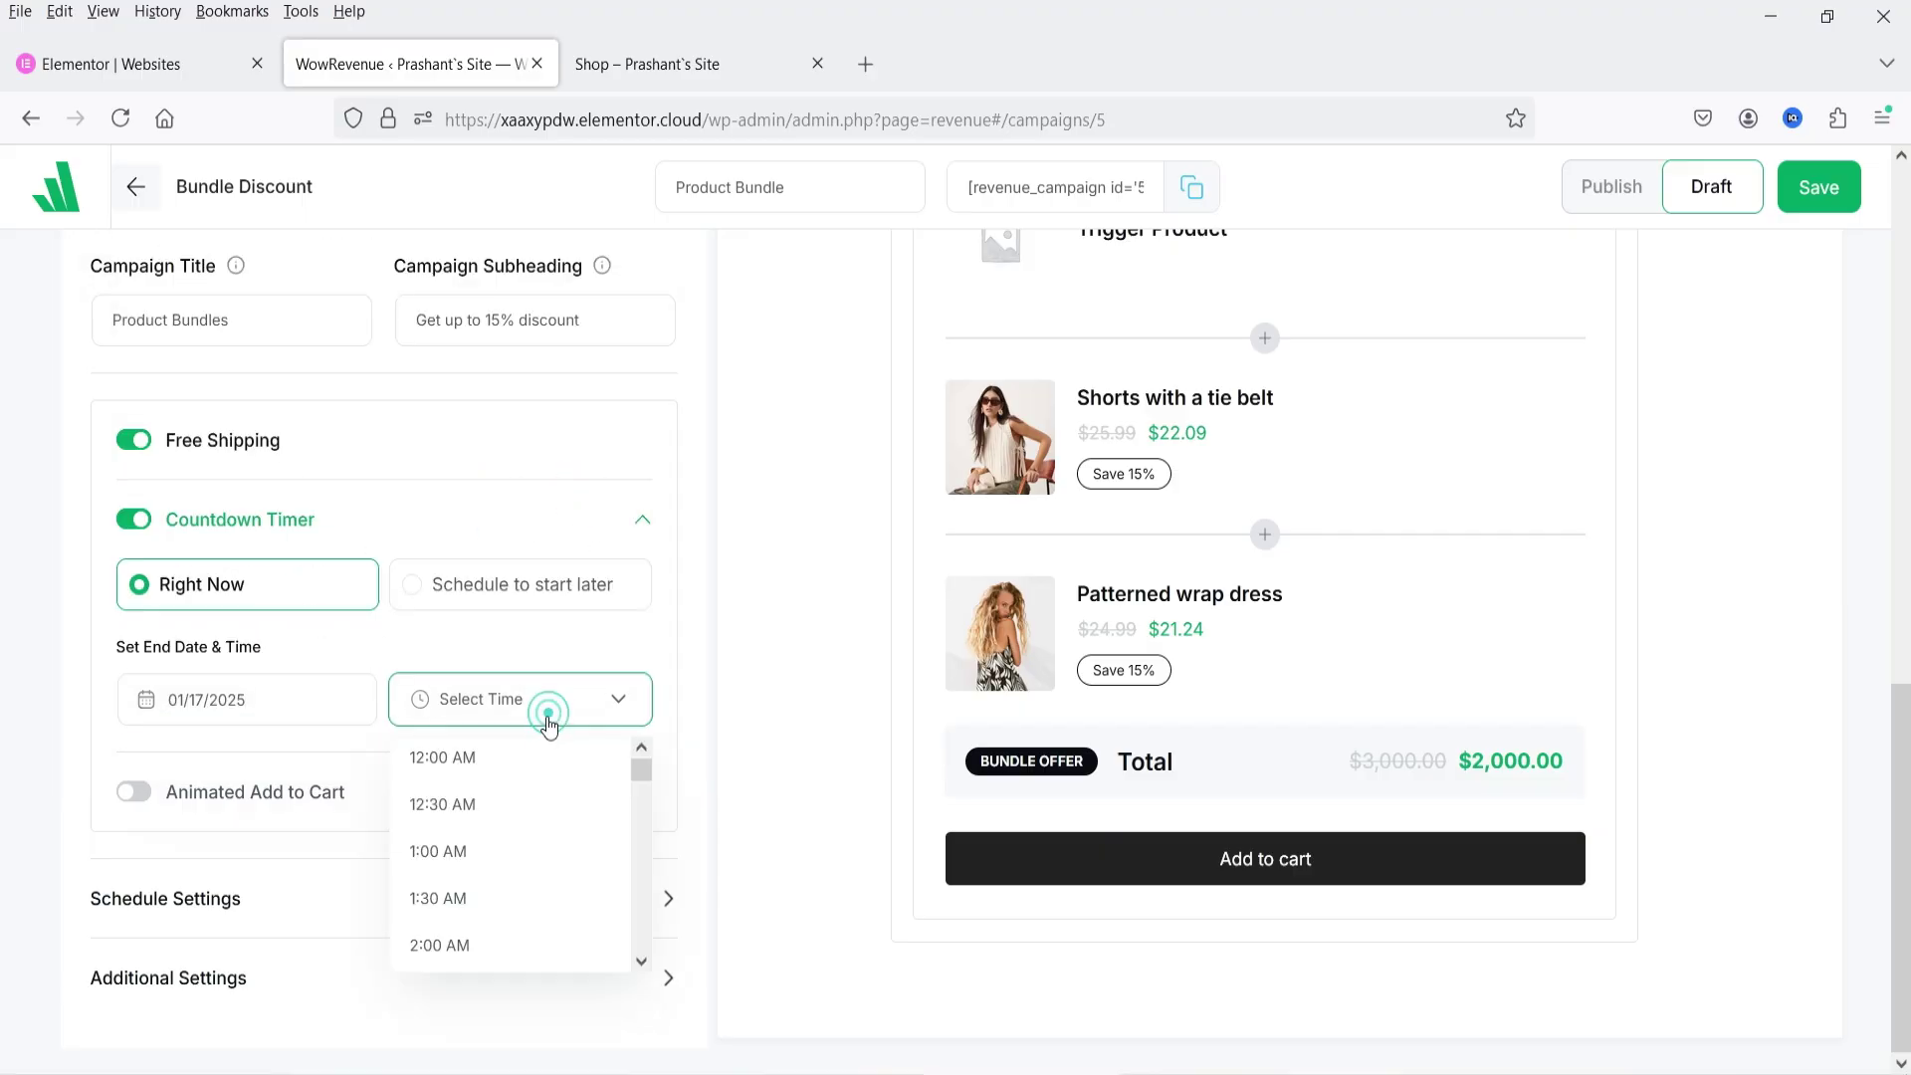
{"action": "left_click", "coordinate": [522, 766]}
{"action": "scroll", "coordinate": [523, 762], "scroll_direction": "up", "scroll_amount": 3}
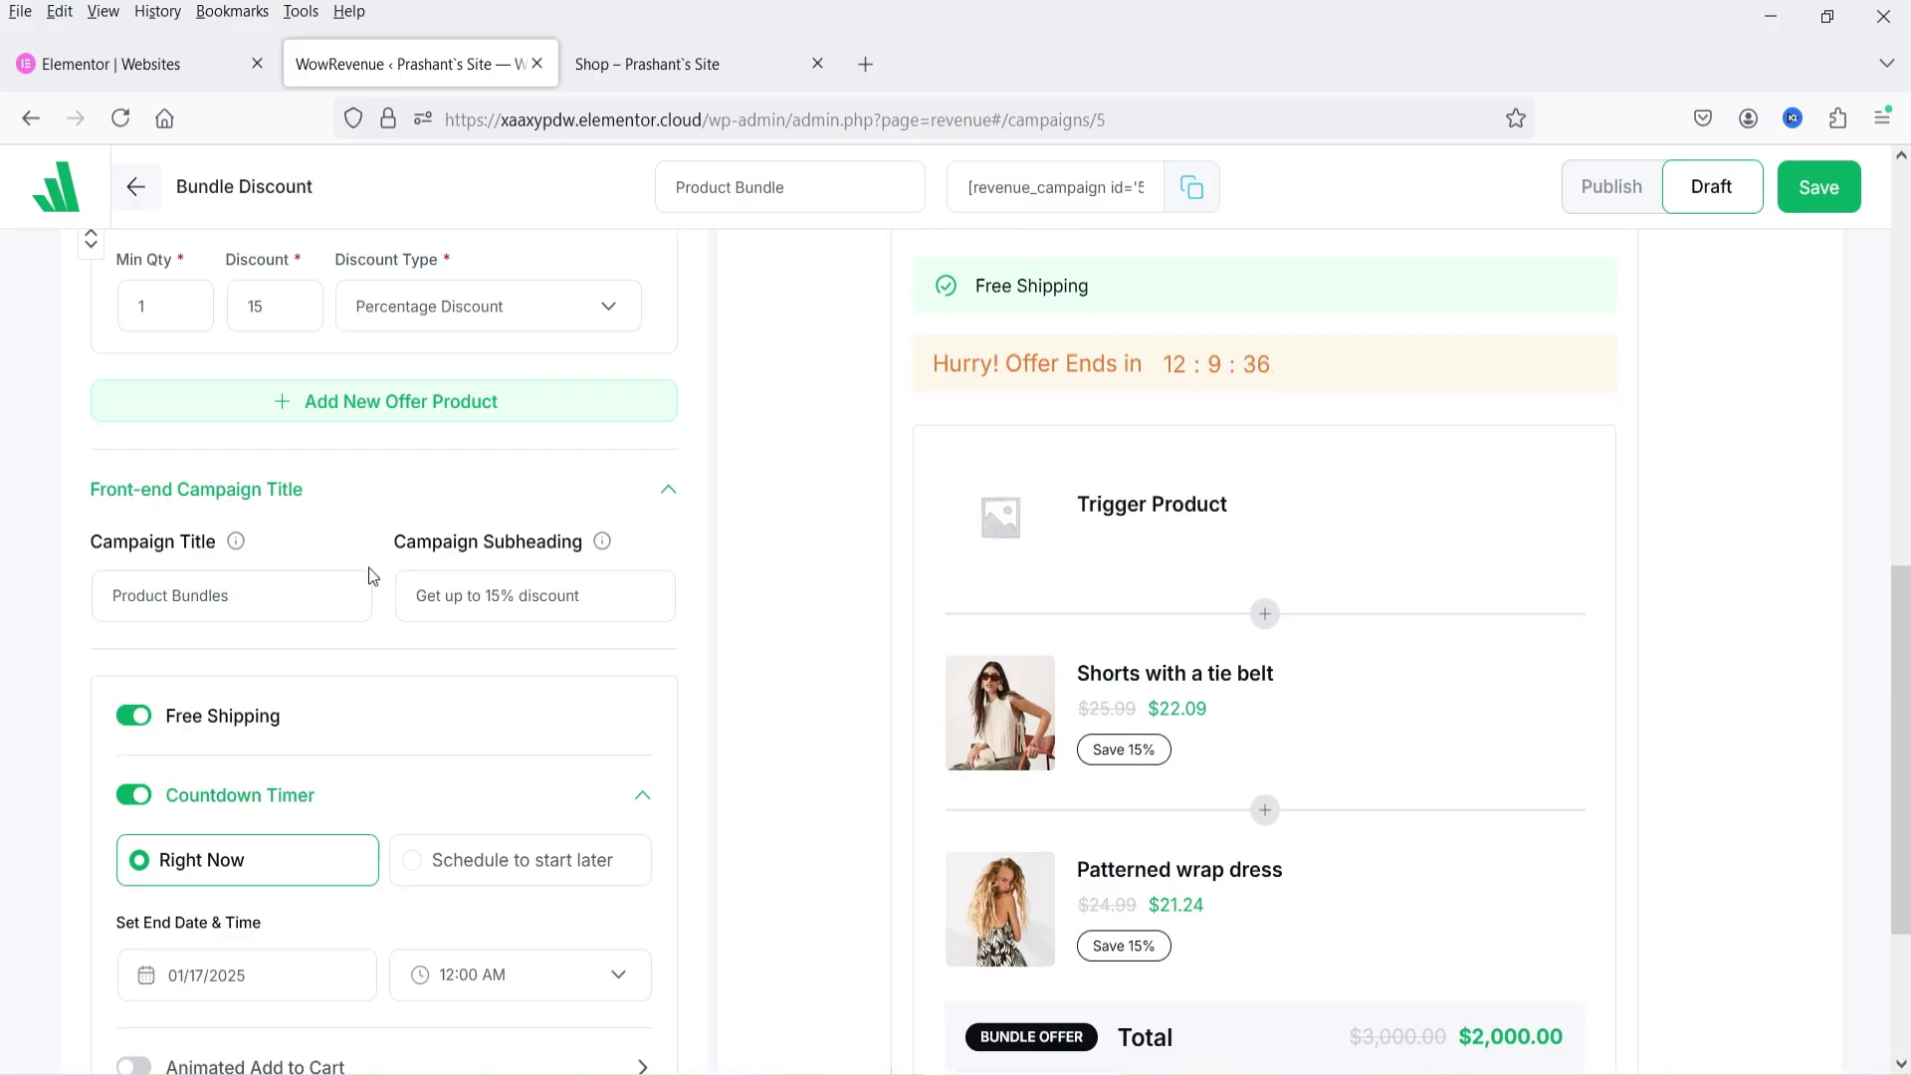
Step: Enable Animated Add to Cart with the On Hover display style and choose the Shake animation type
{"action": "scroll", "coordinate": [371, 571], "scroll_direction": "down", "scroll_amount": 3}
{"action": "left_click", "coordinate": [140, 795]}
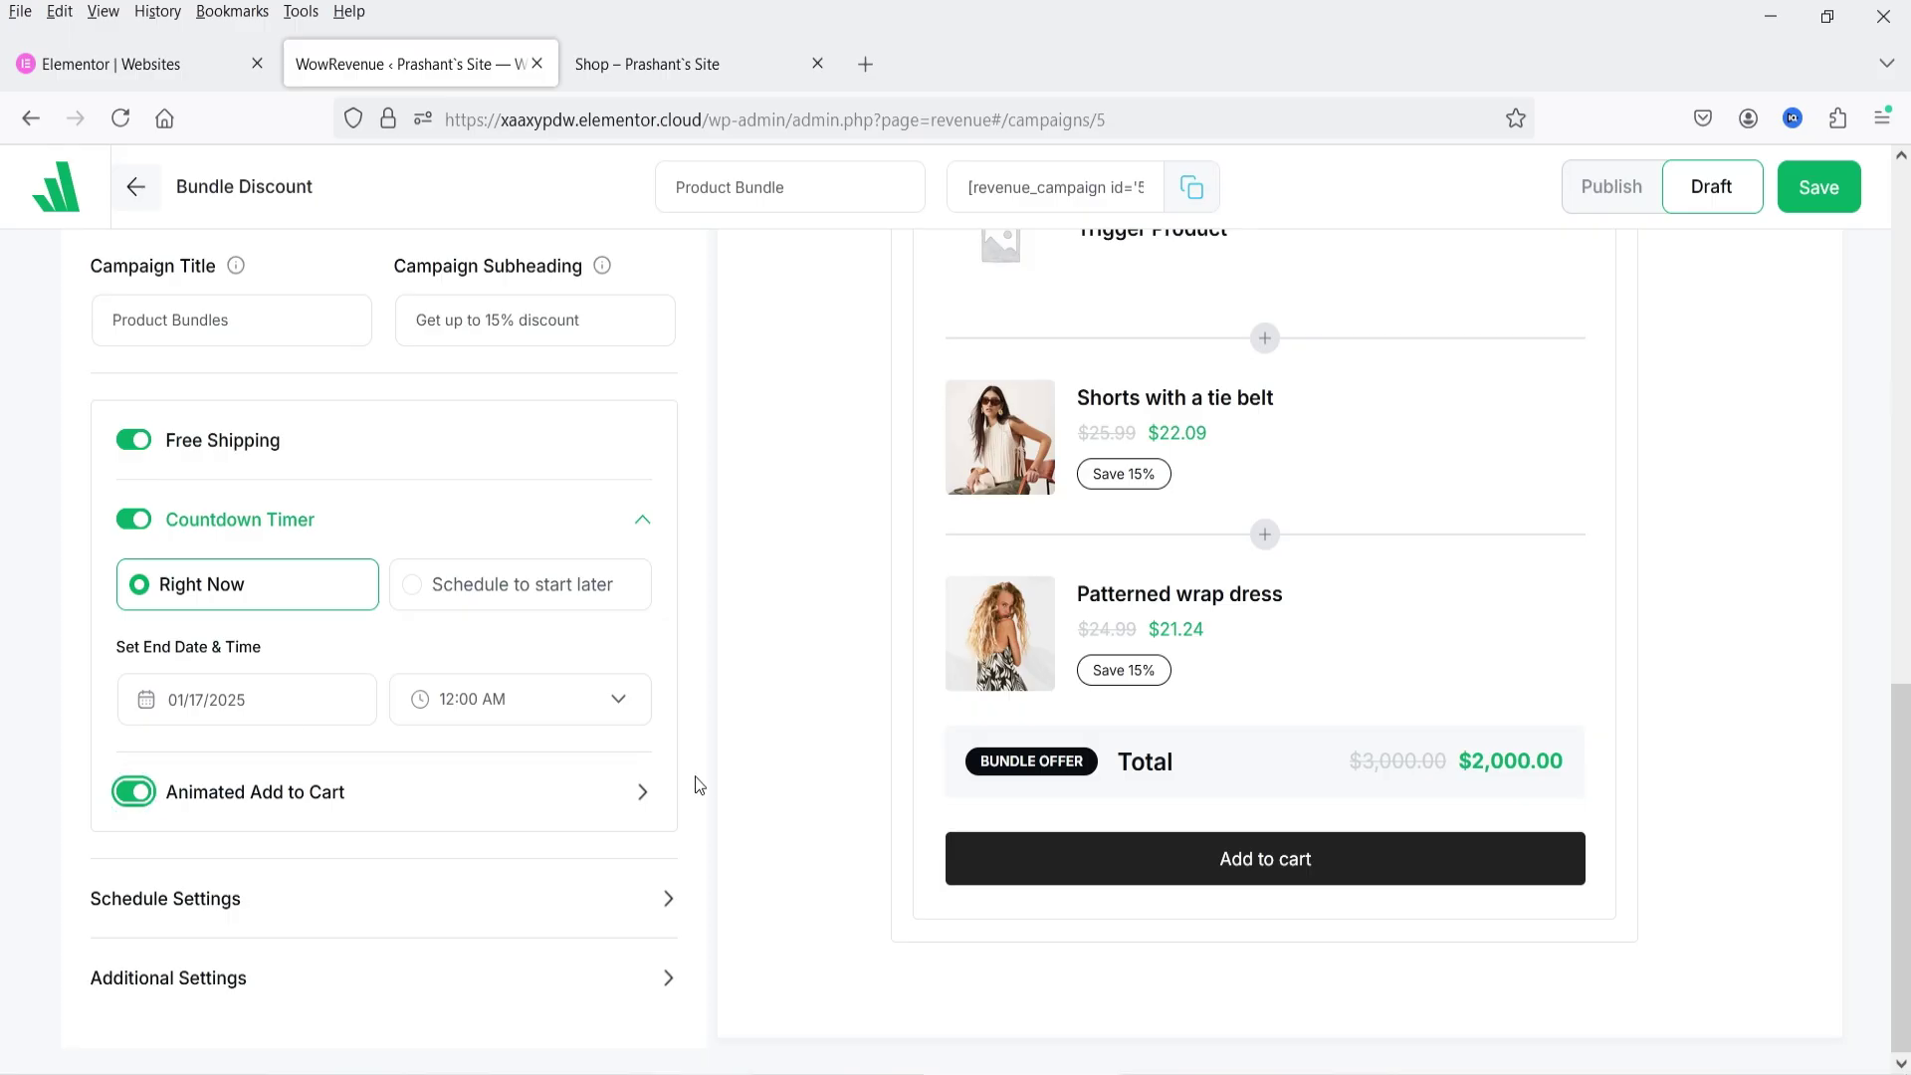
{"action": "left_click", "coordinate": [640, 794]}
{"action": "scroll", "coordinate": [564, 725], "scroll_direction": "down", "scroll_amount": 2}
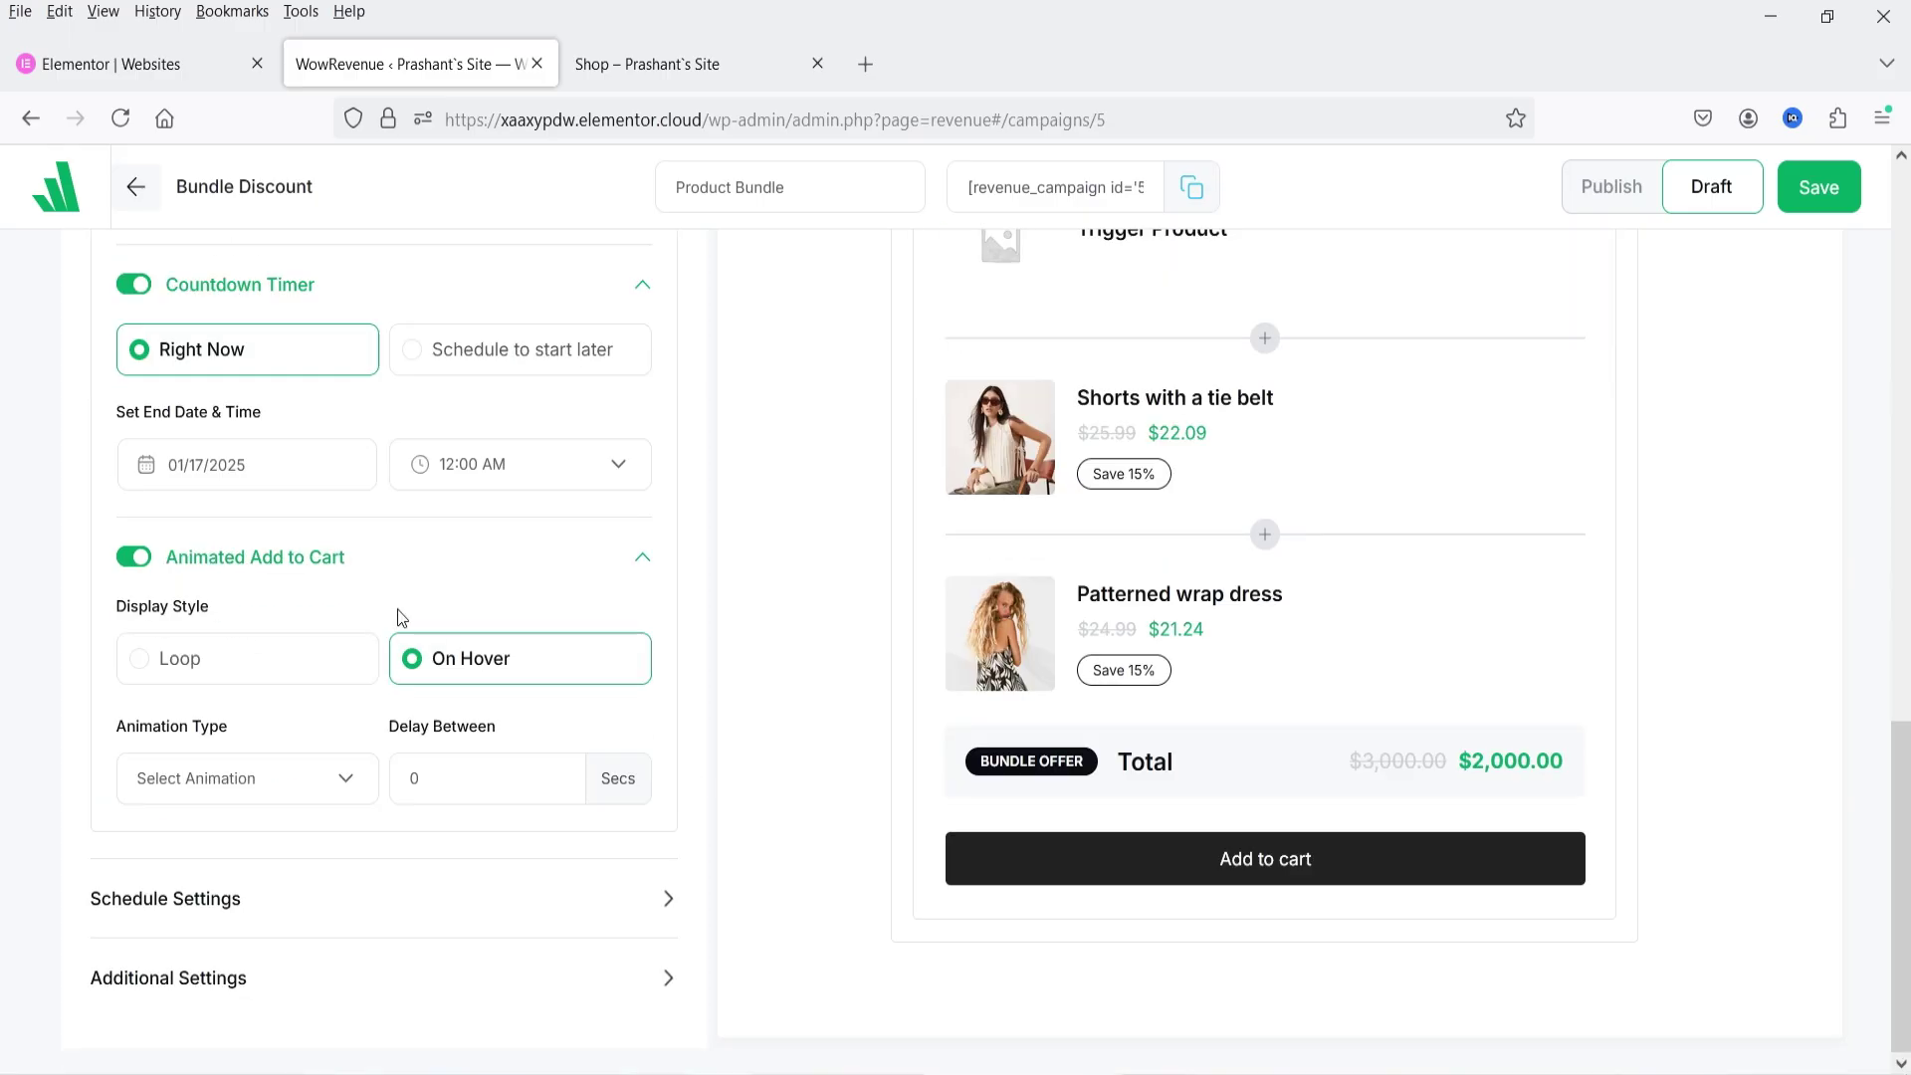
{"action": "left_click", "coordinate": [312, 802]}
{"action": "left_click", "coordinate": [256, 885]}
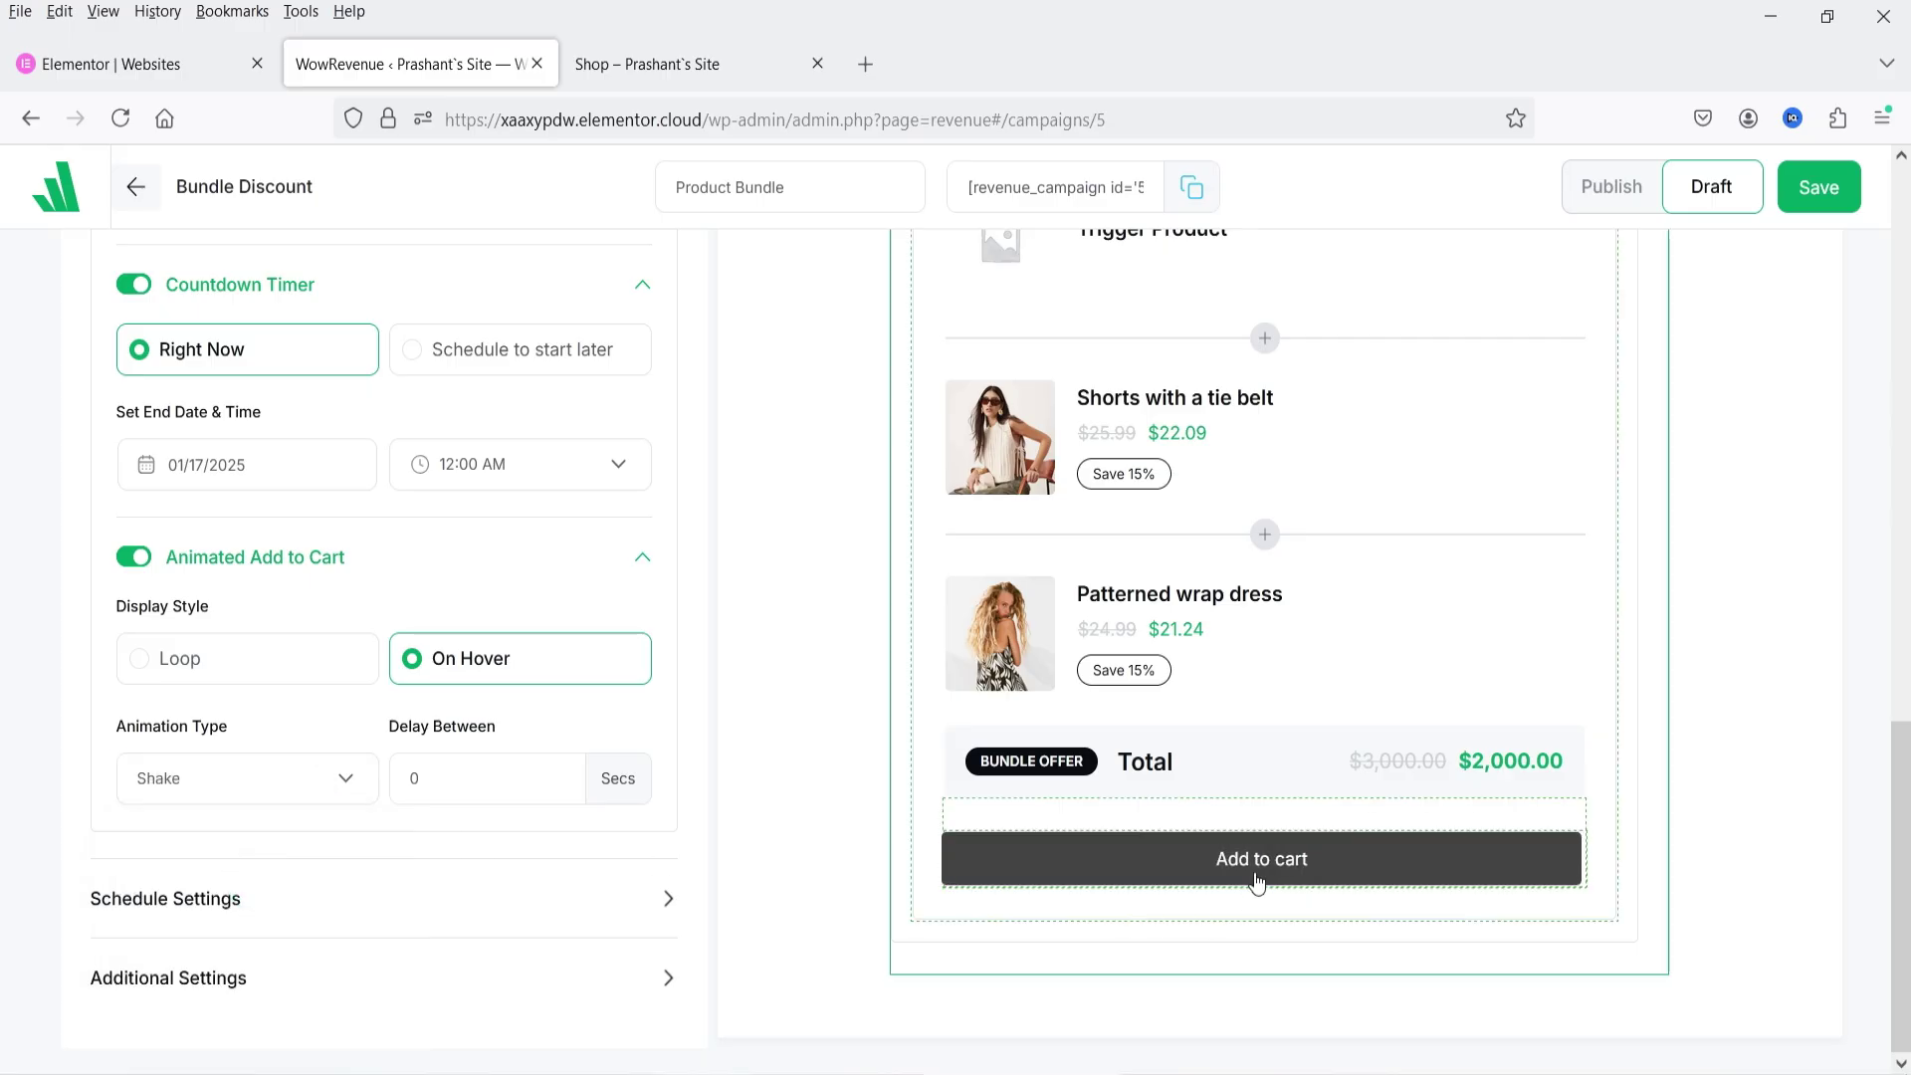
Step: Try the Loop display style and the Zoom animation on the add to cart button, and return to On Hover with Shake
{"action": "left_click", "coordinate": [140, 681]}
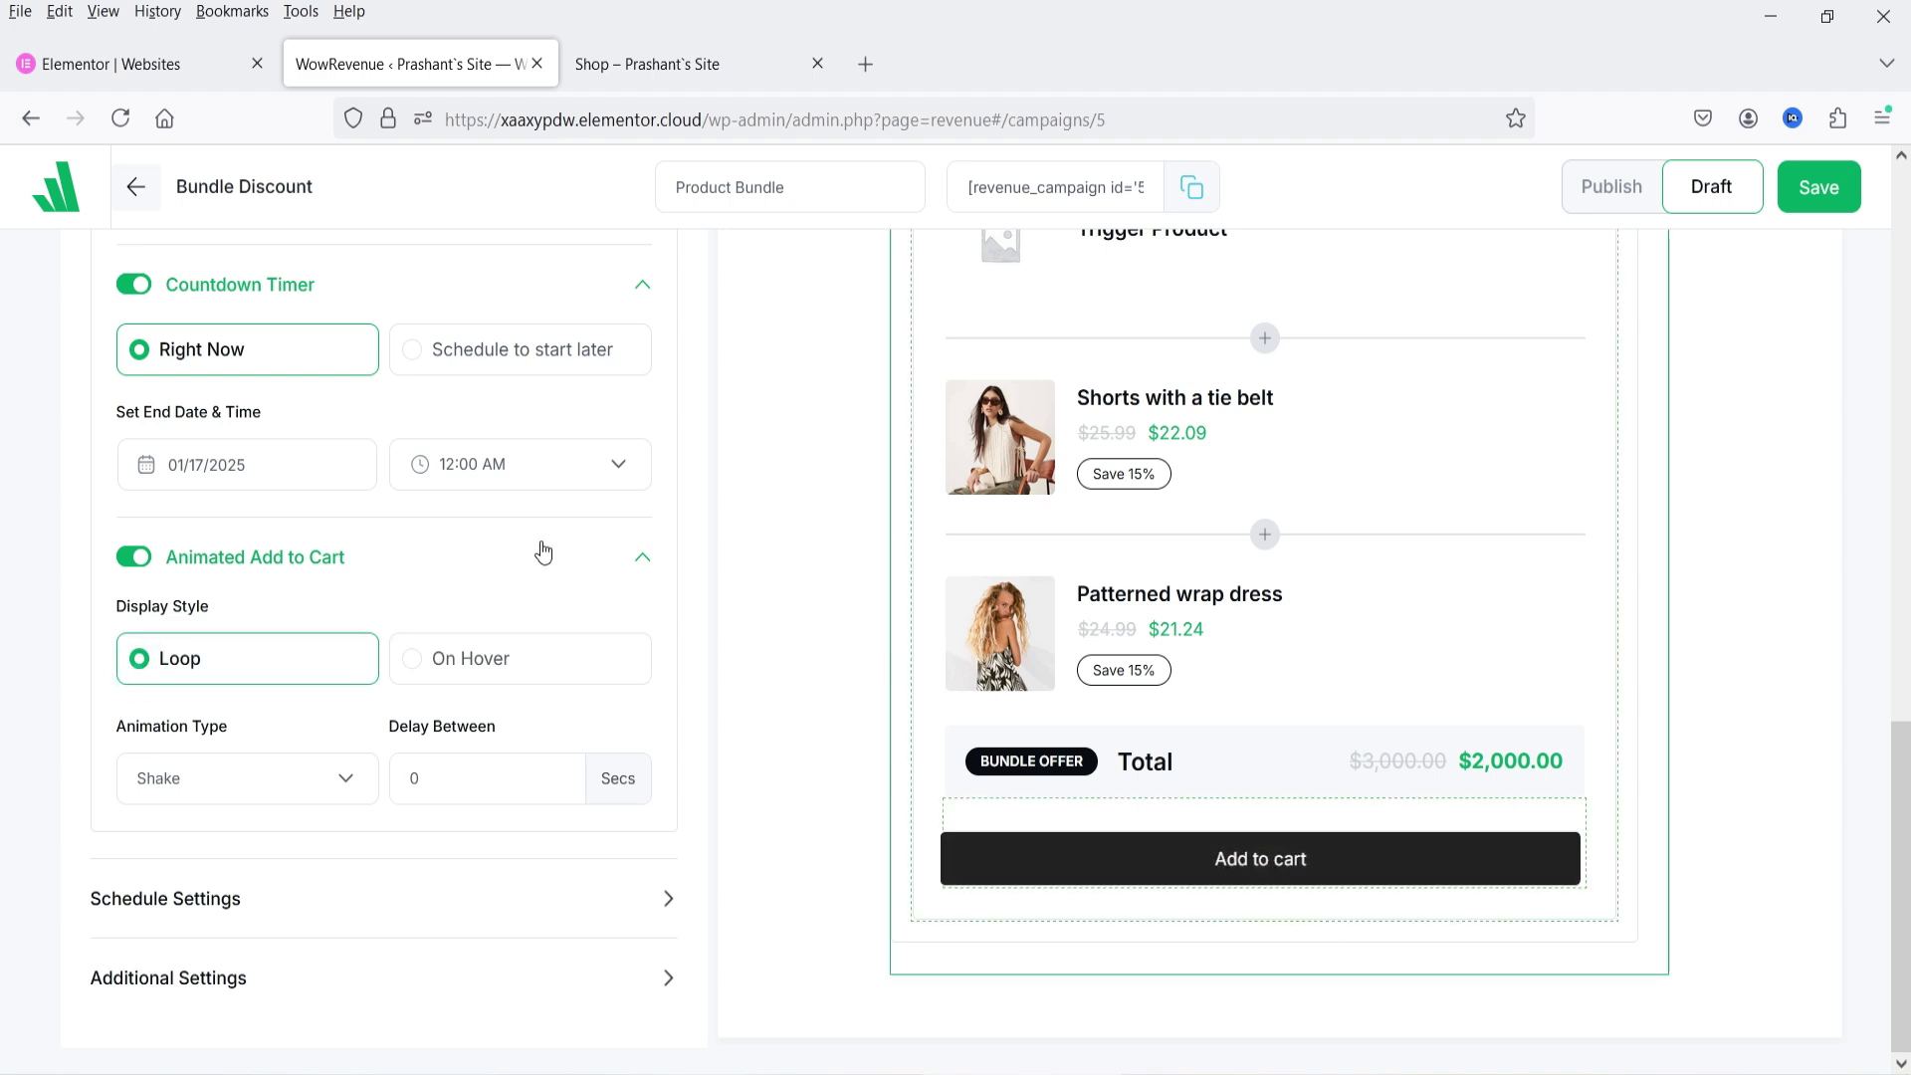
{"action": "left_click", "coordinate": [433, 665]}
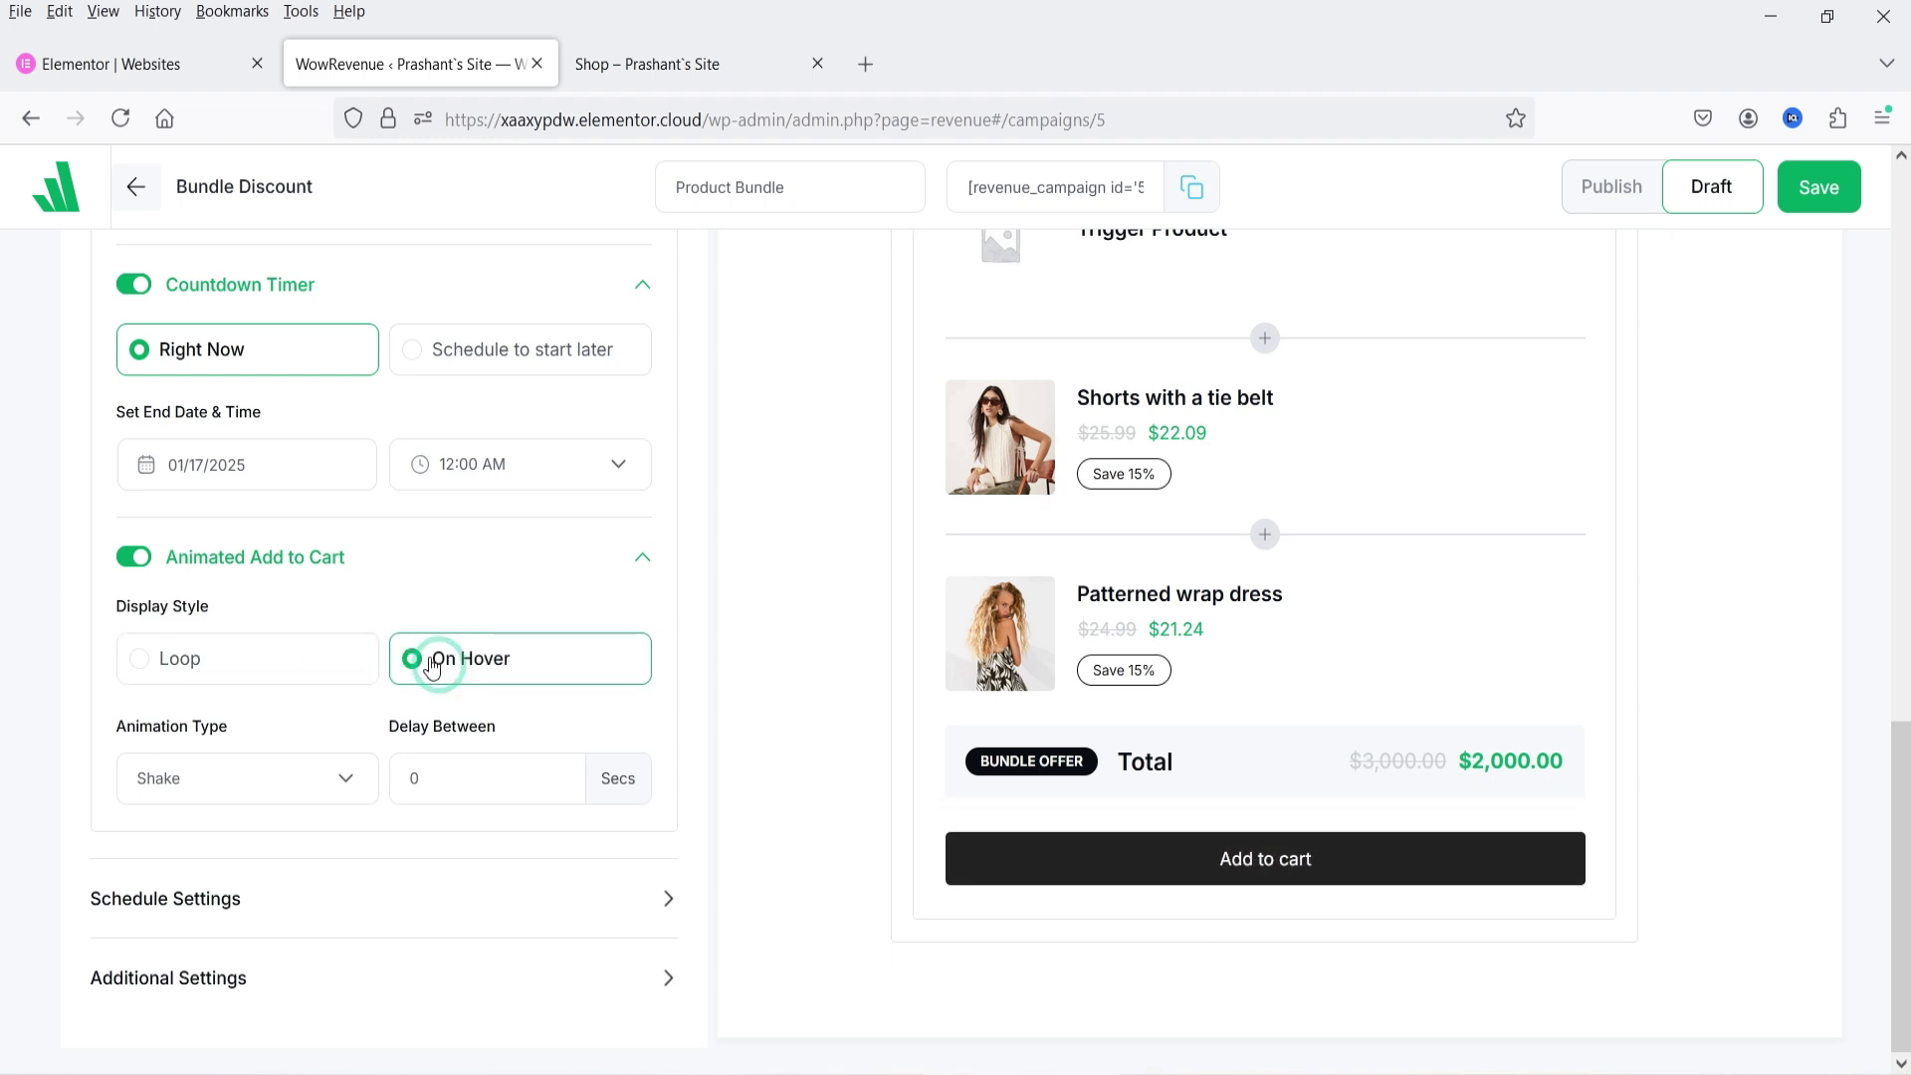
{"action": "left_click", "coordinate": [186, 808]}
{"action": "left_click", "coordinate": [203, 932]}
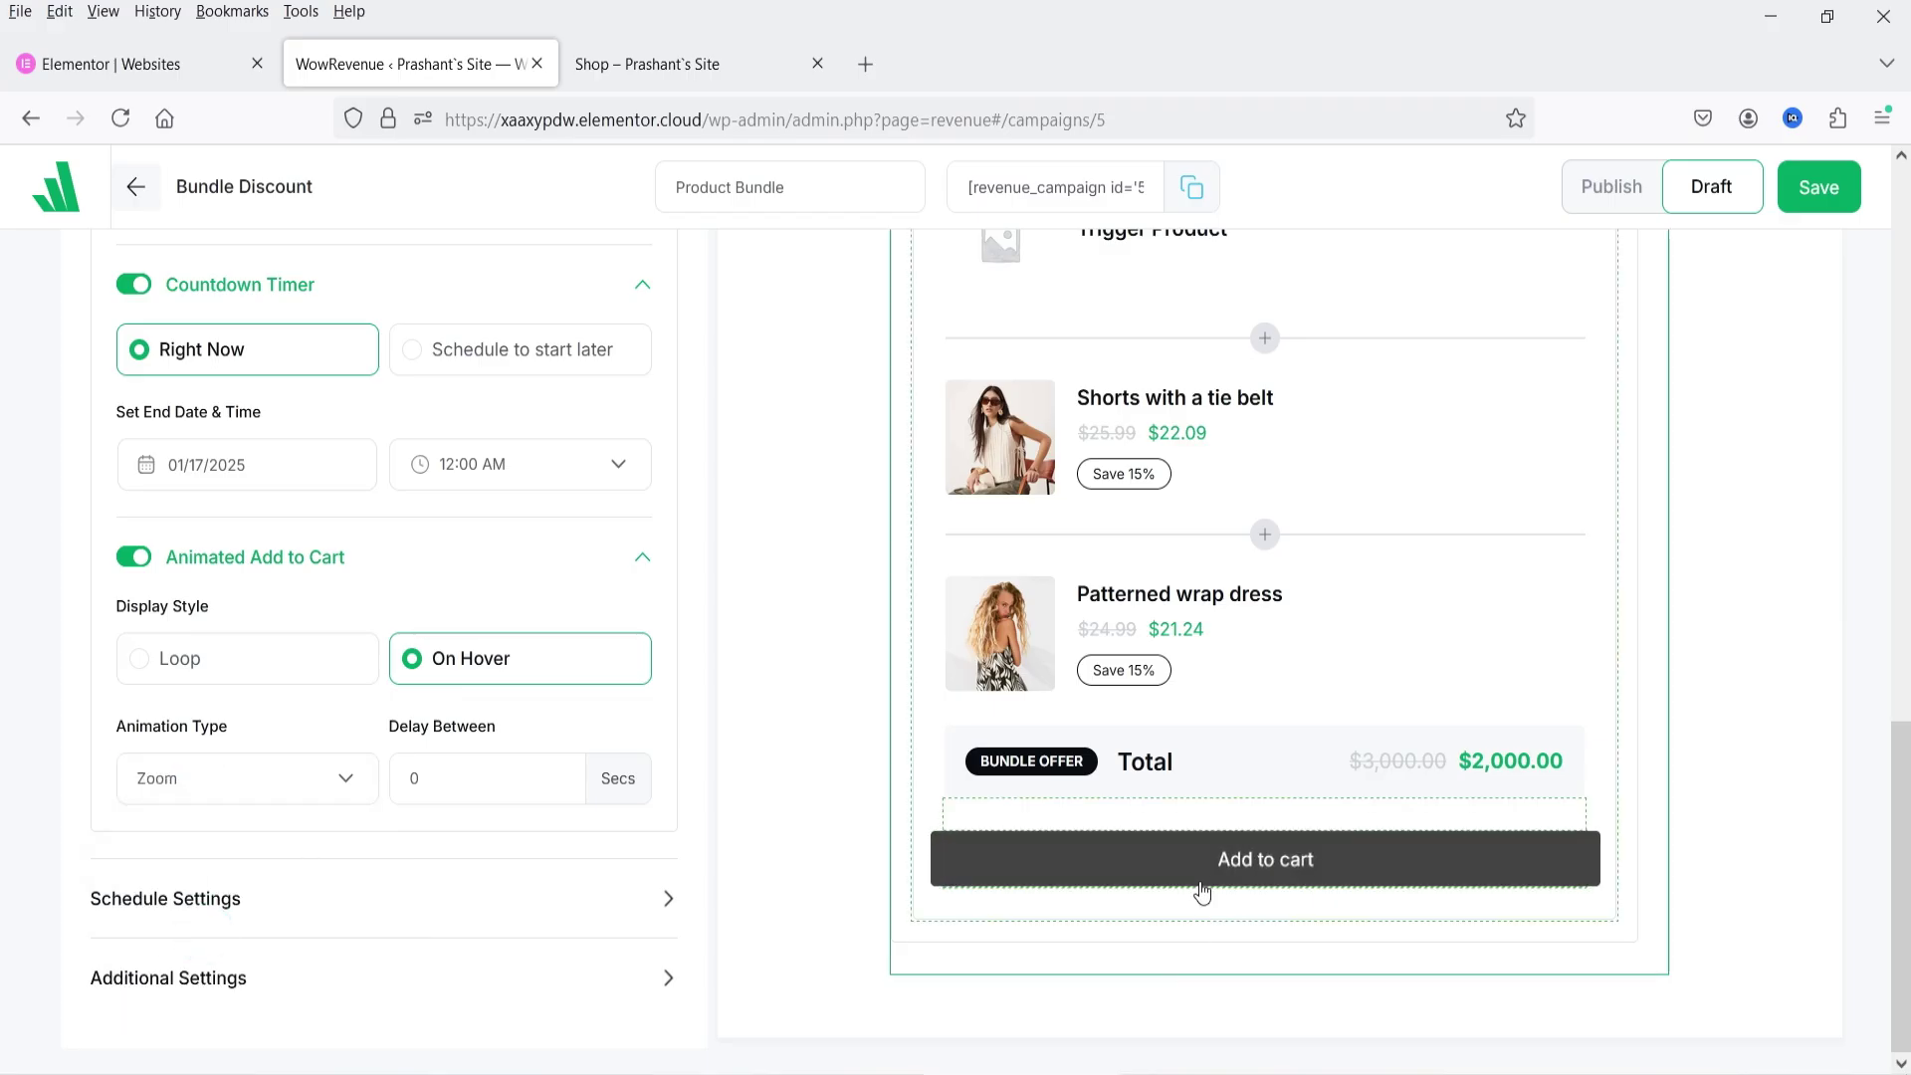
{"action": "left_click", "coordinate": [214, 790]}
{"action": "left_click", "coordinate": [221, 884]}
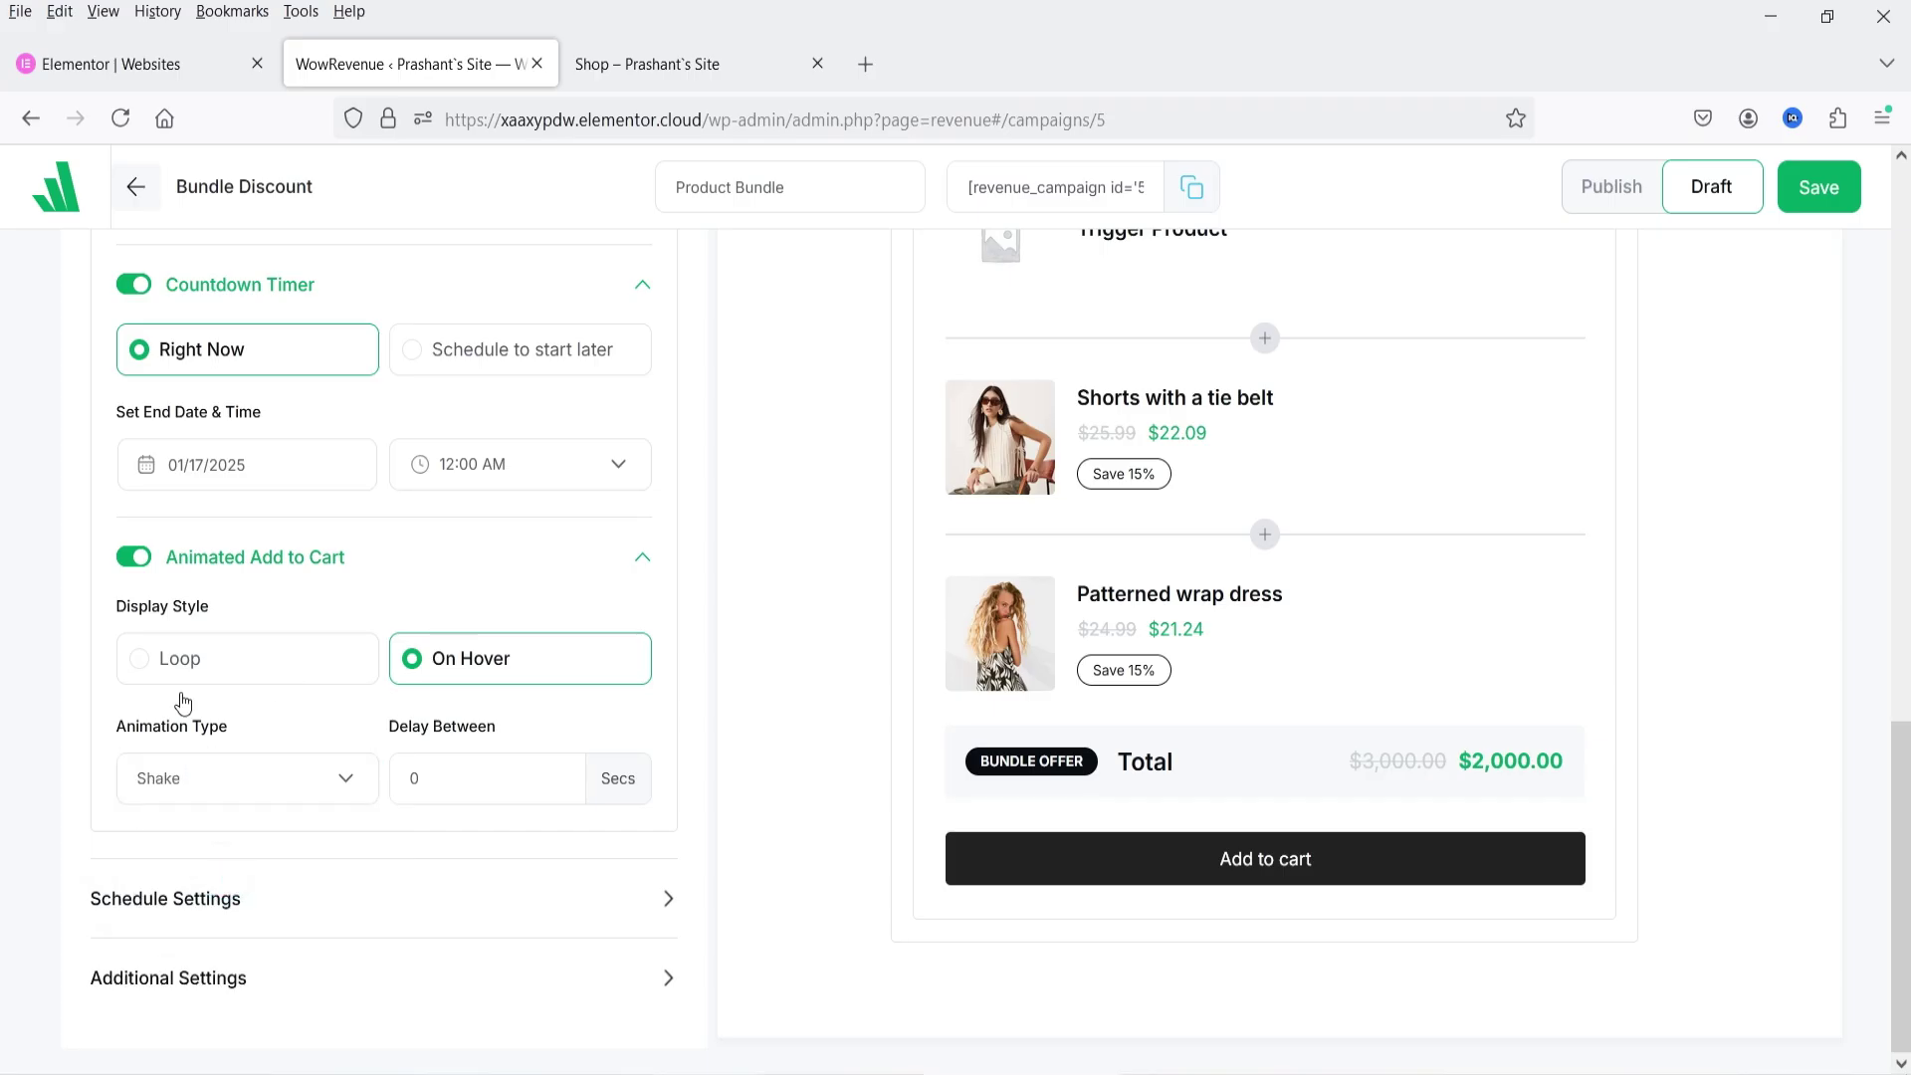
Step: Enable an end time in the campaign's schedule settings and set it to 01/19/2025 at 12:00 AM
{"action": "left_click", "coordinate": [233, 898]}
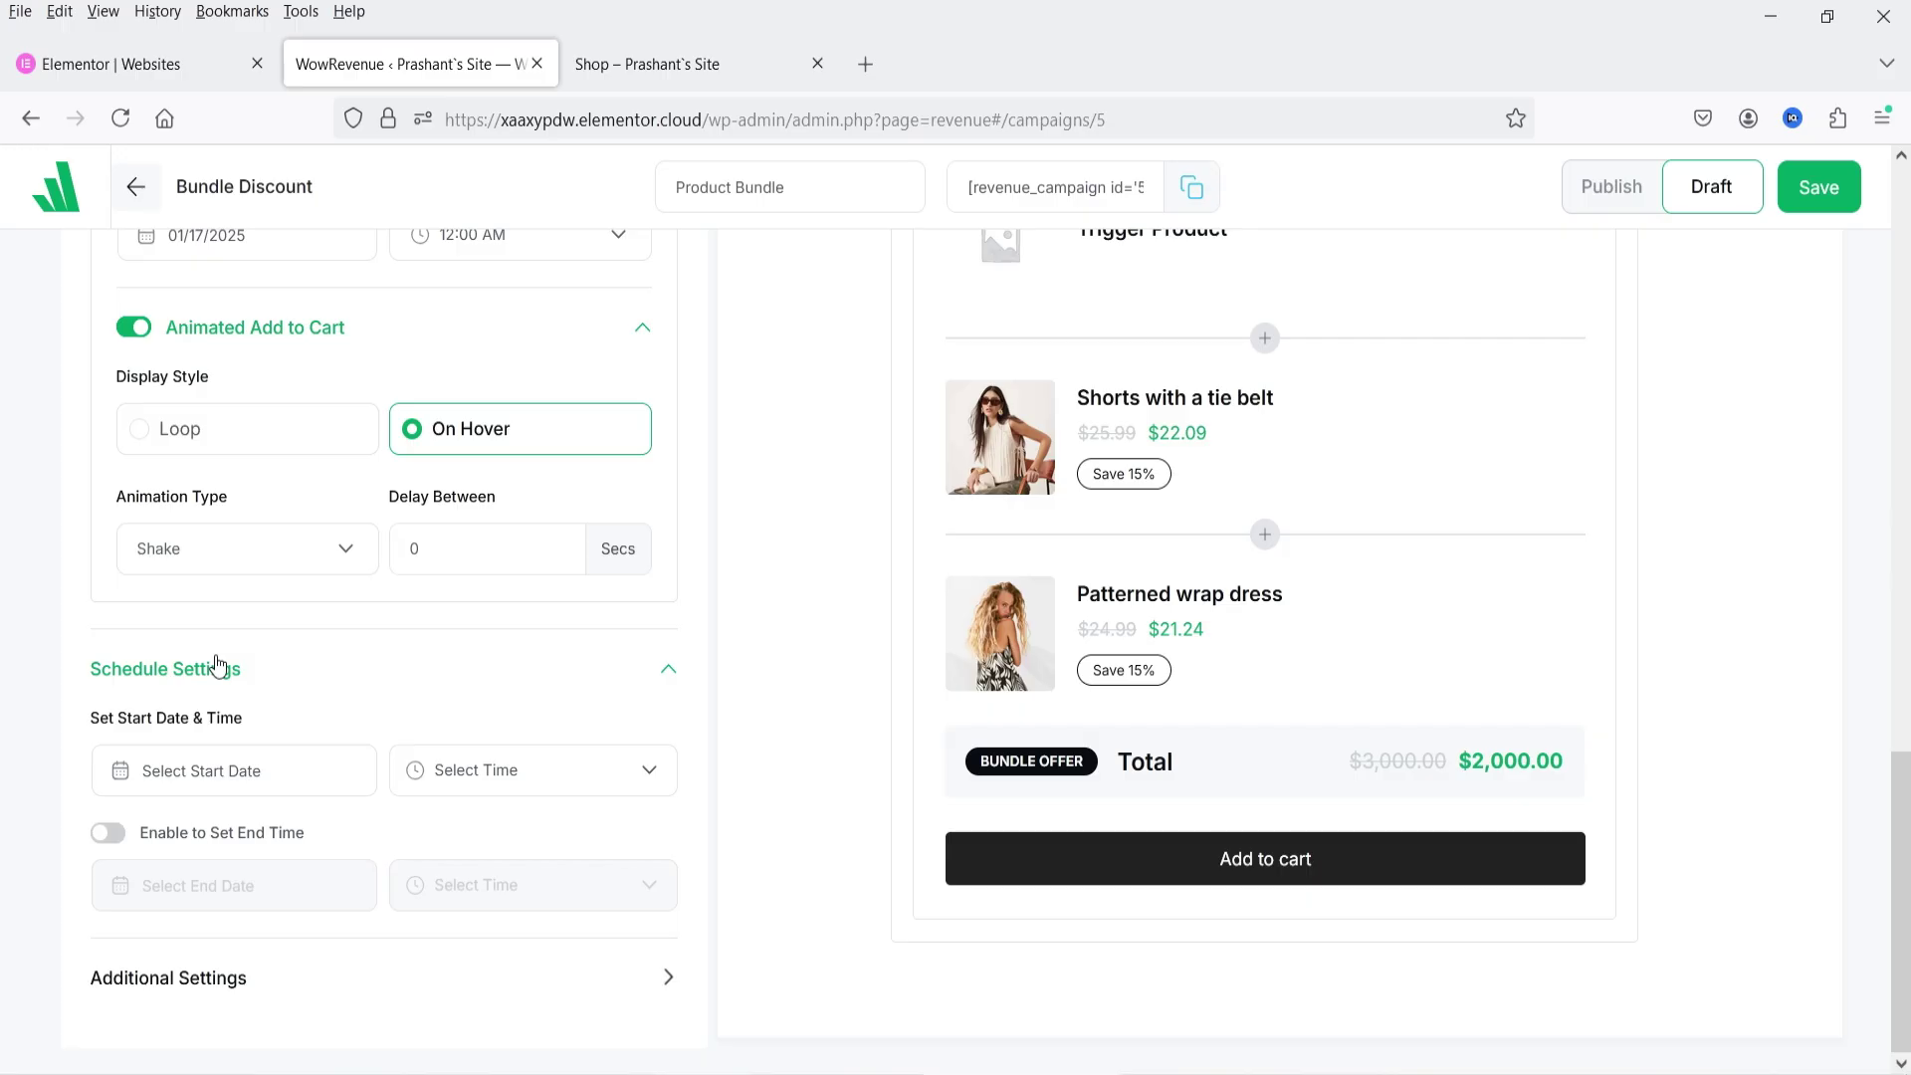
{"action": "left_click", "coordinate": [109, 833]}
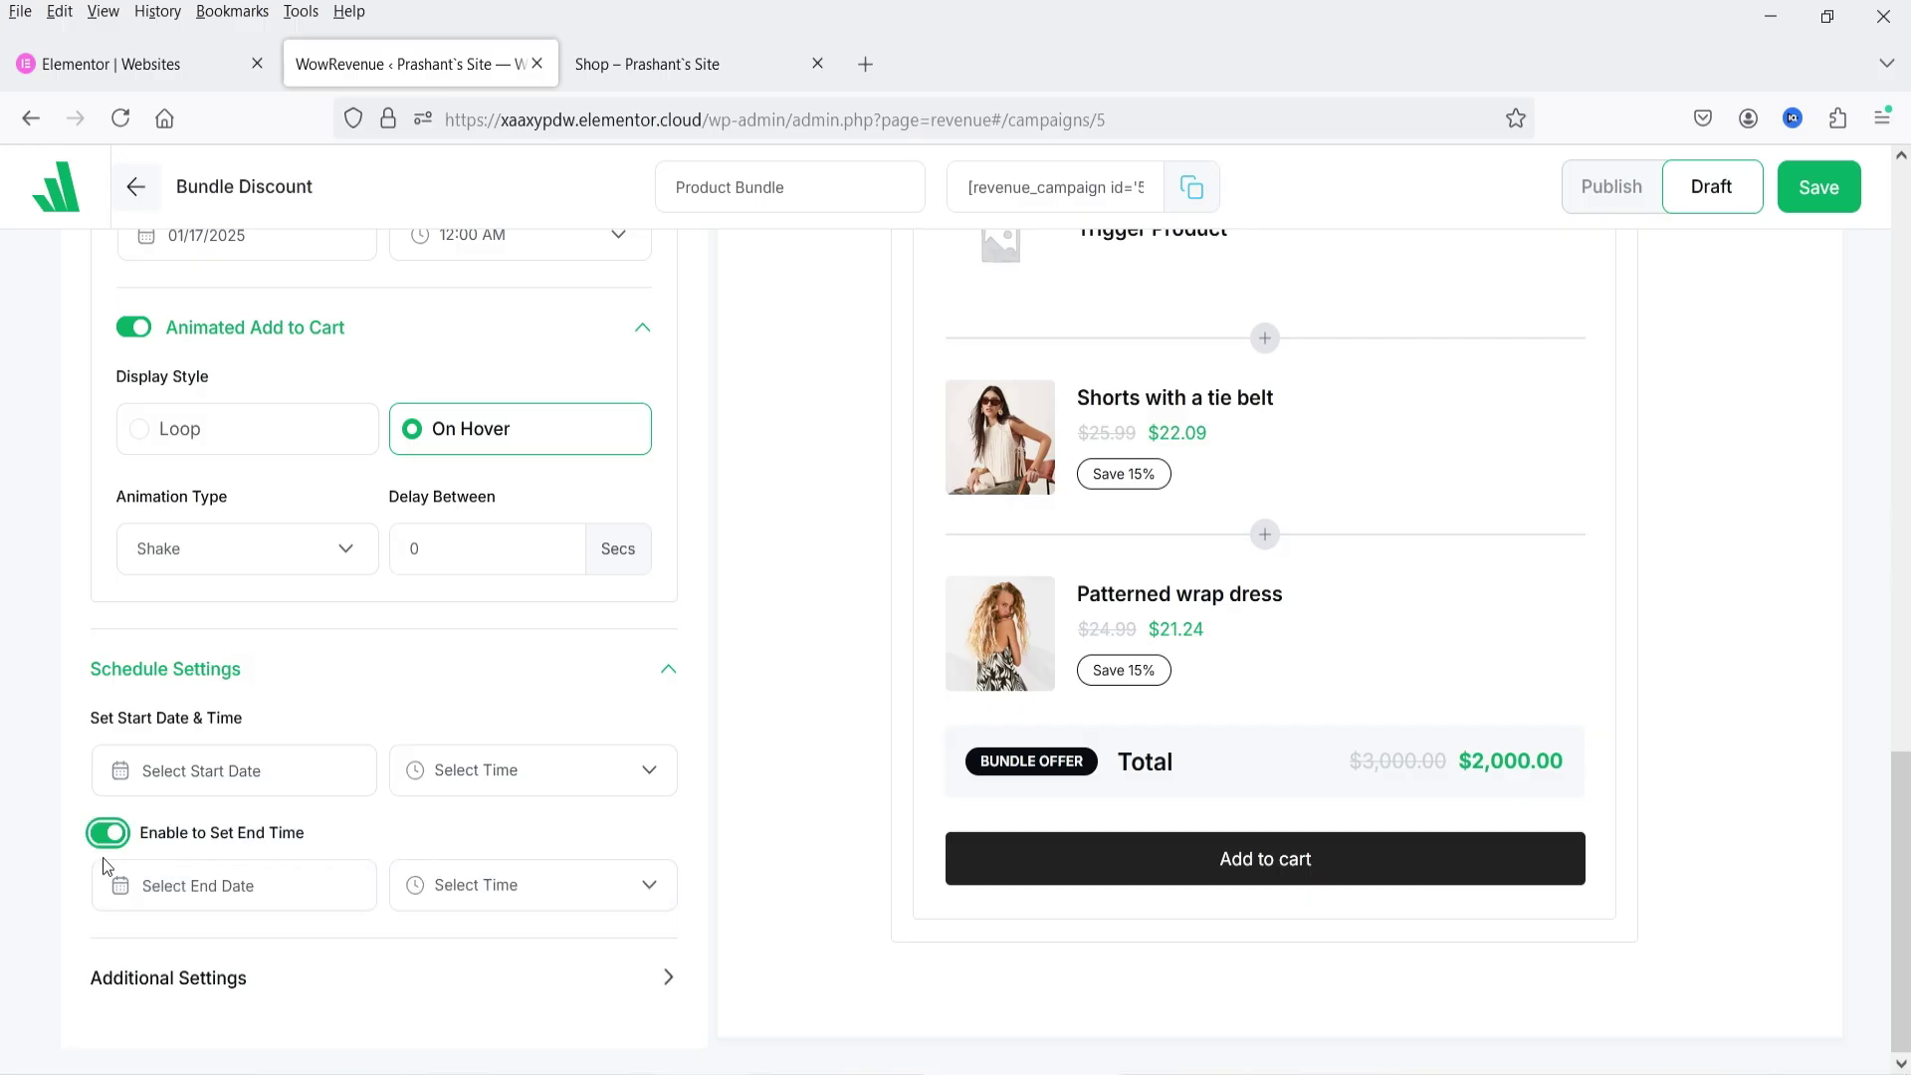
{"action": "left_click", "coordinate": [241, 886]}
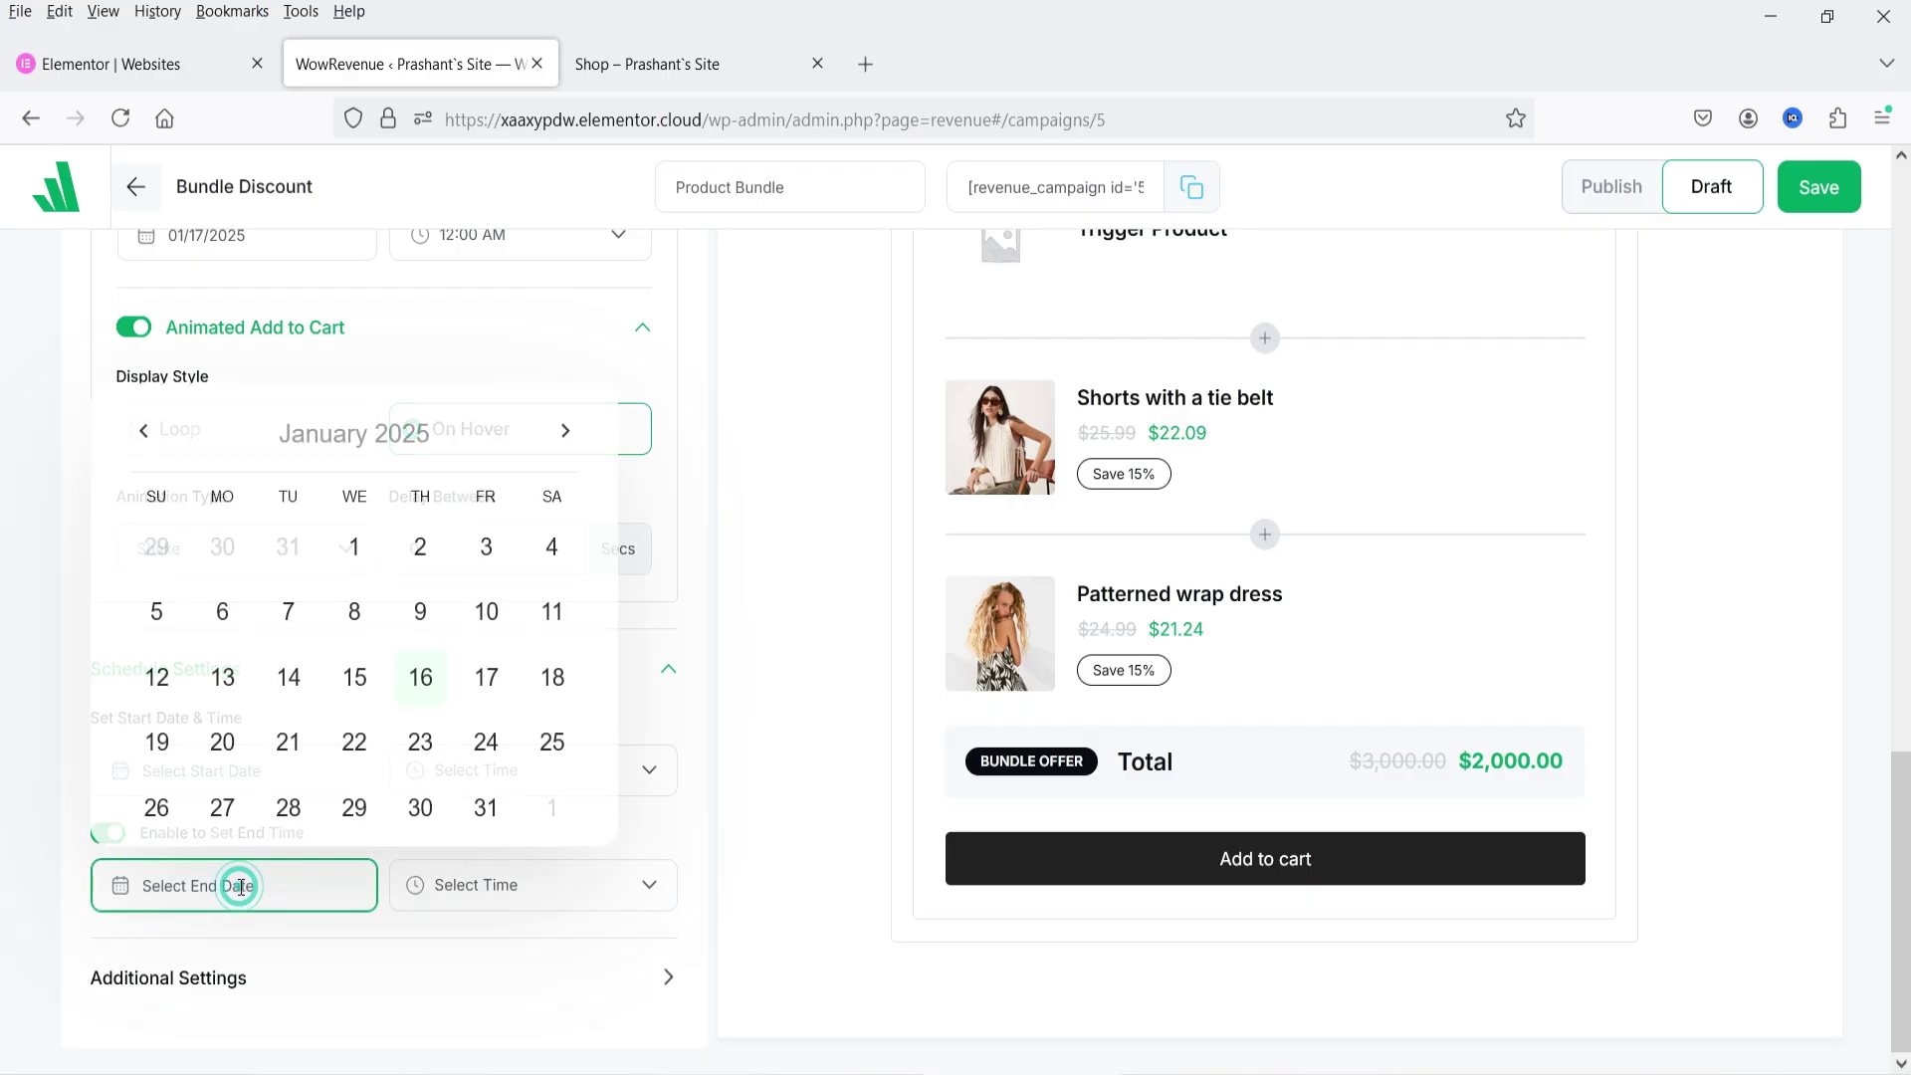
{"action": "left_click", "coordinate": [228, 749]}
{"action": "left_click", "coordinate": [474, 899]}
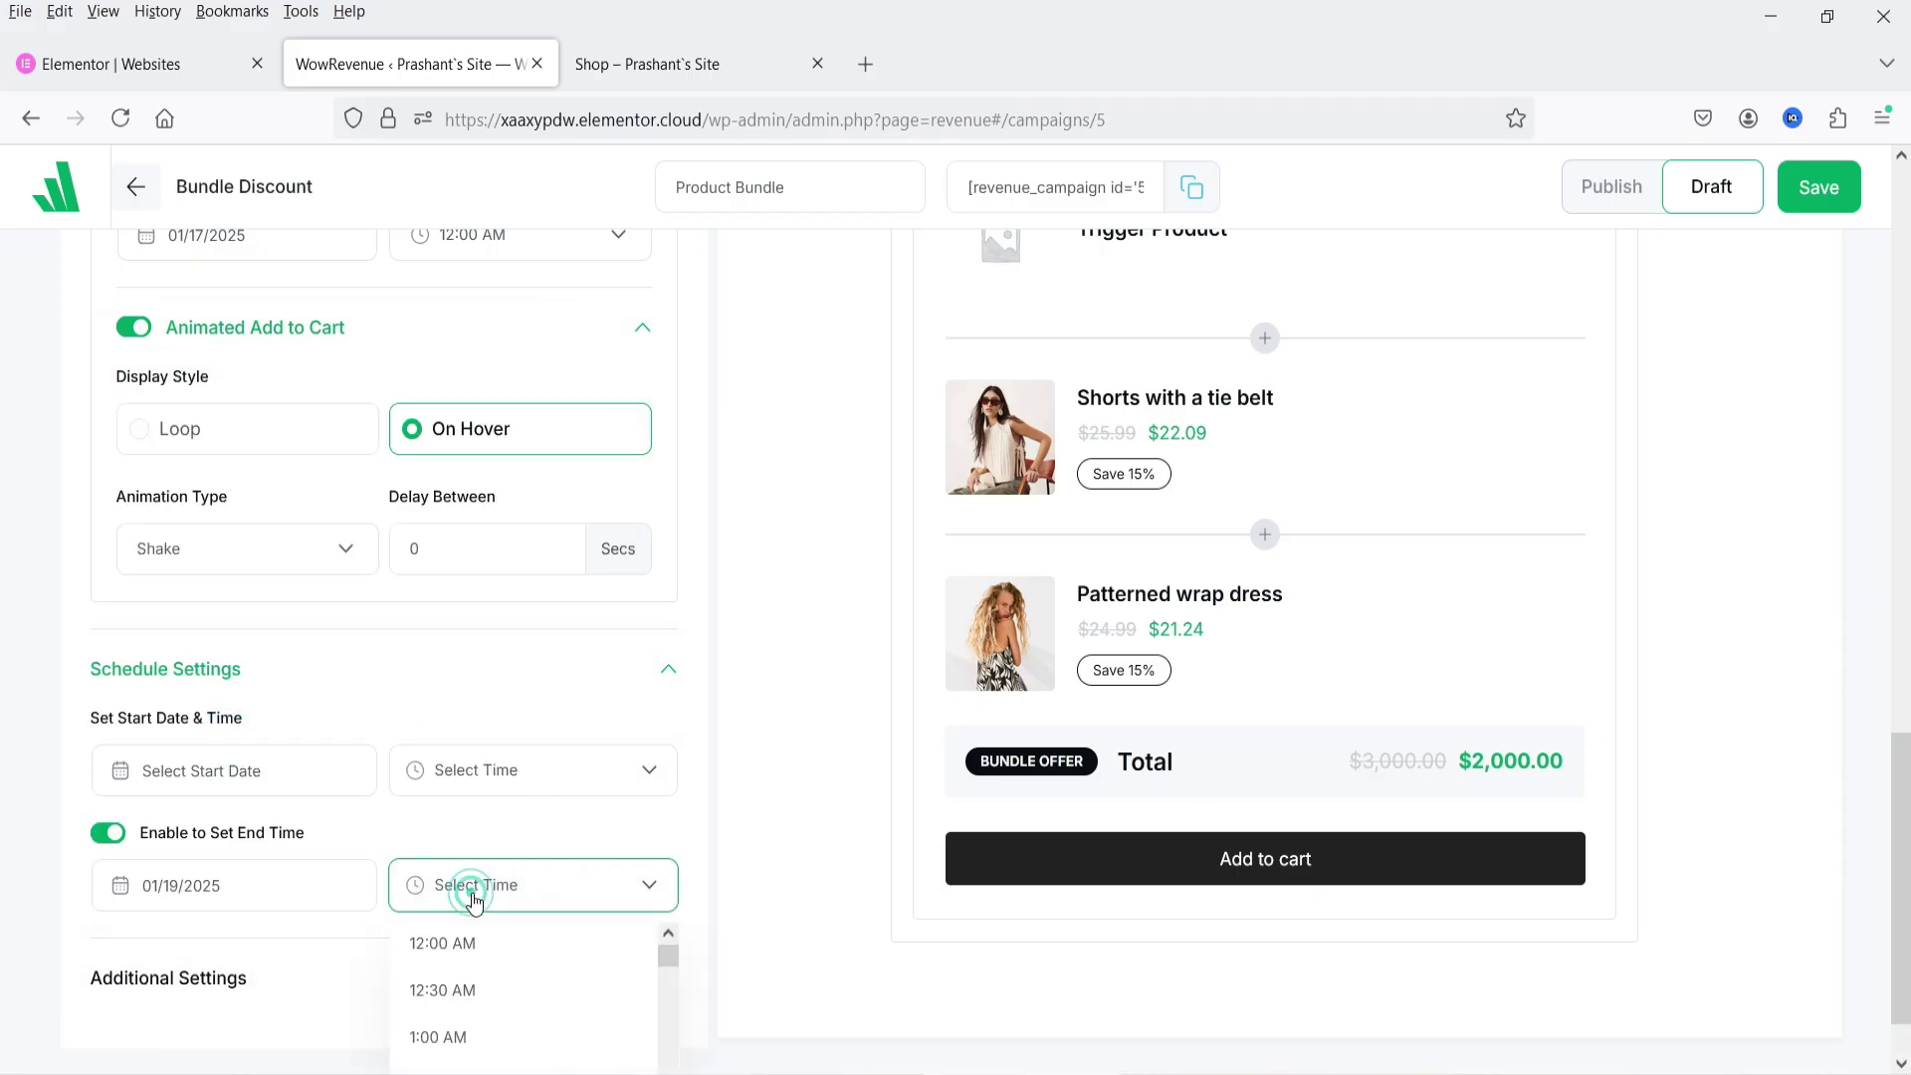
{"action": "left_click", "coordinate": [476, 948]}
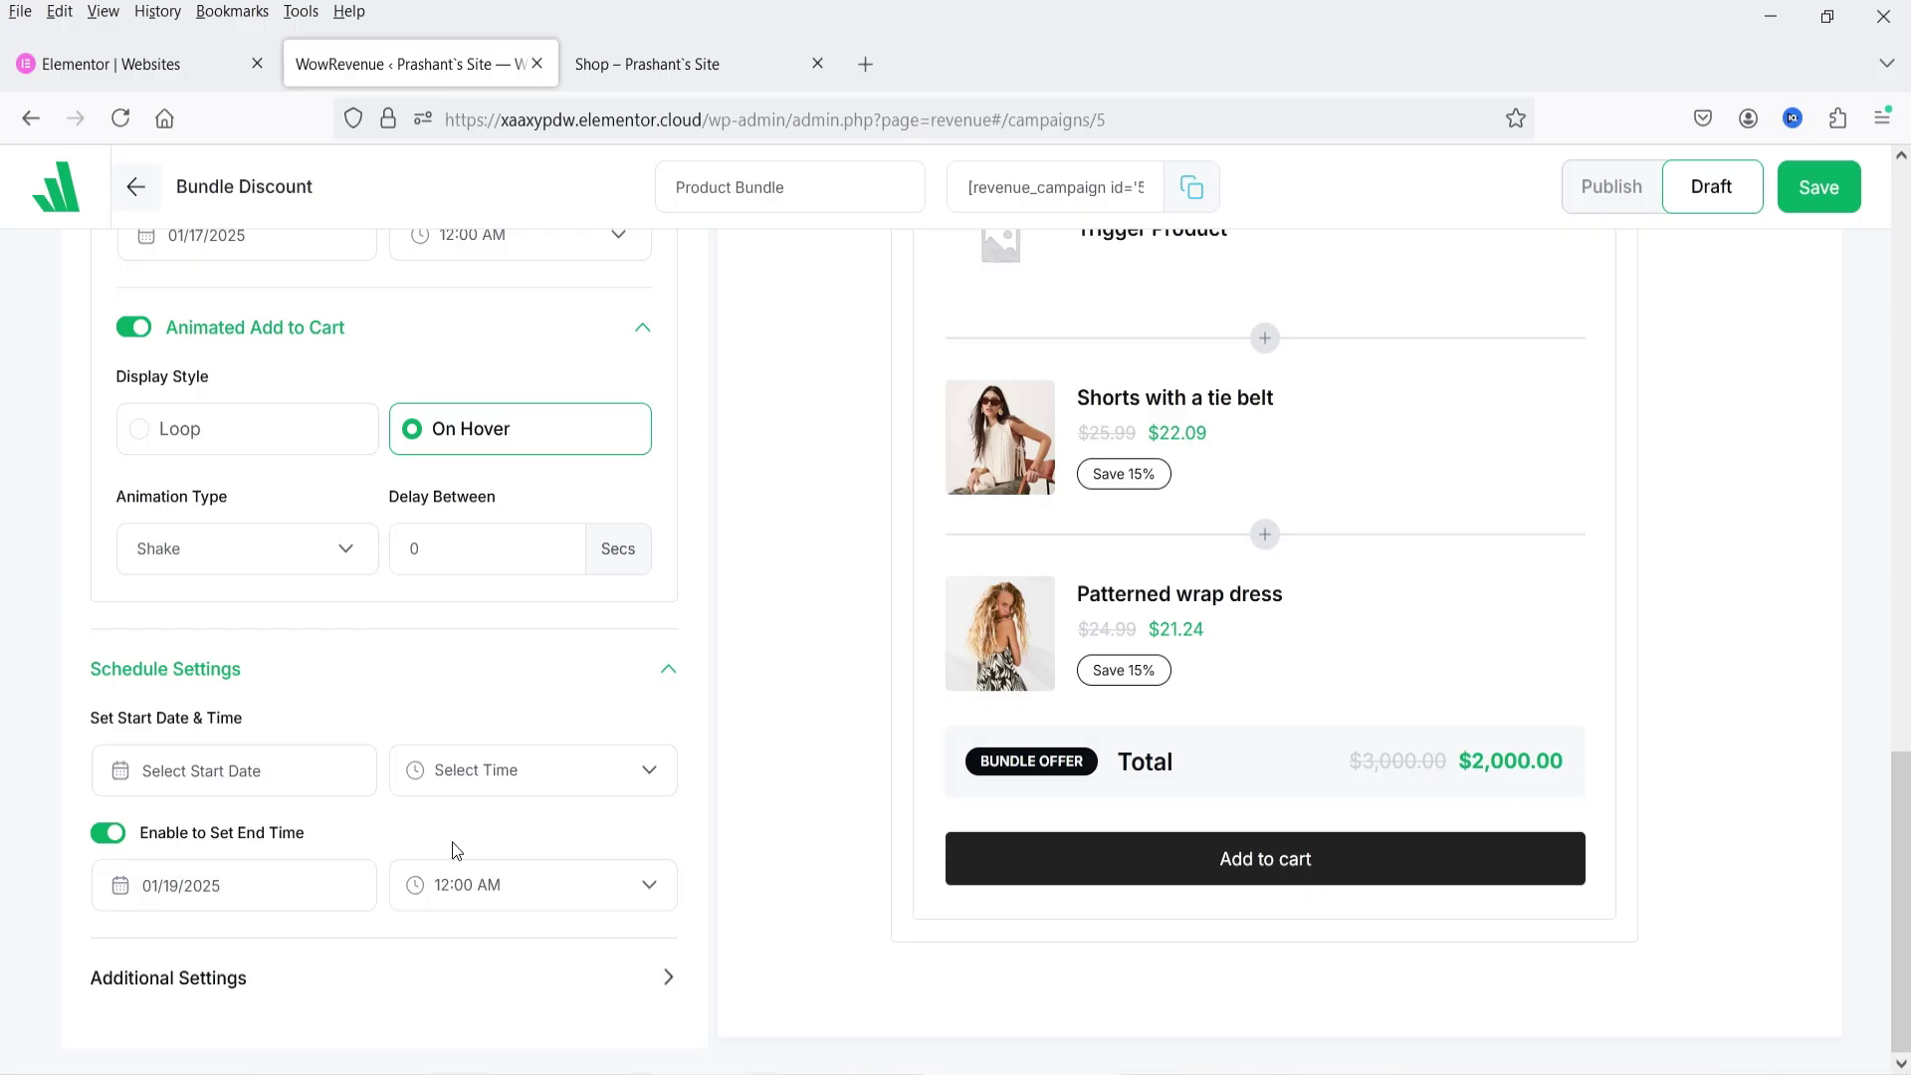
Step: Enable the quantity selector in the additional settings and keep Hide Campaign for offer products already in the cart
{"action": "left_click", "coordinate": [379, 973]}
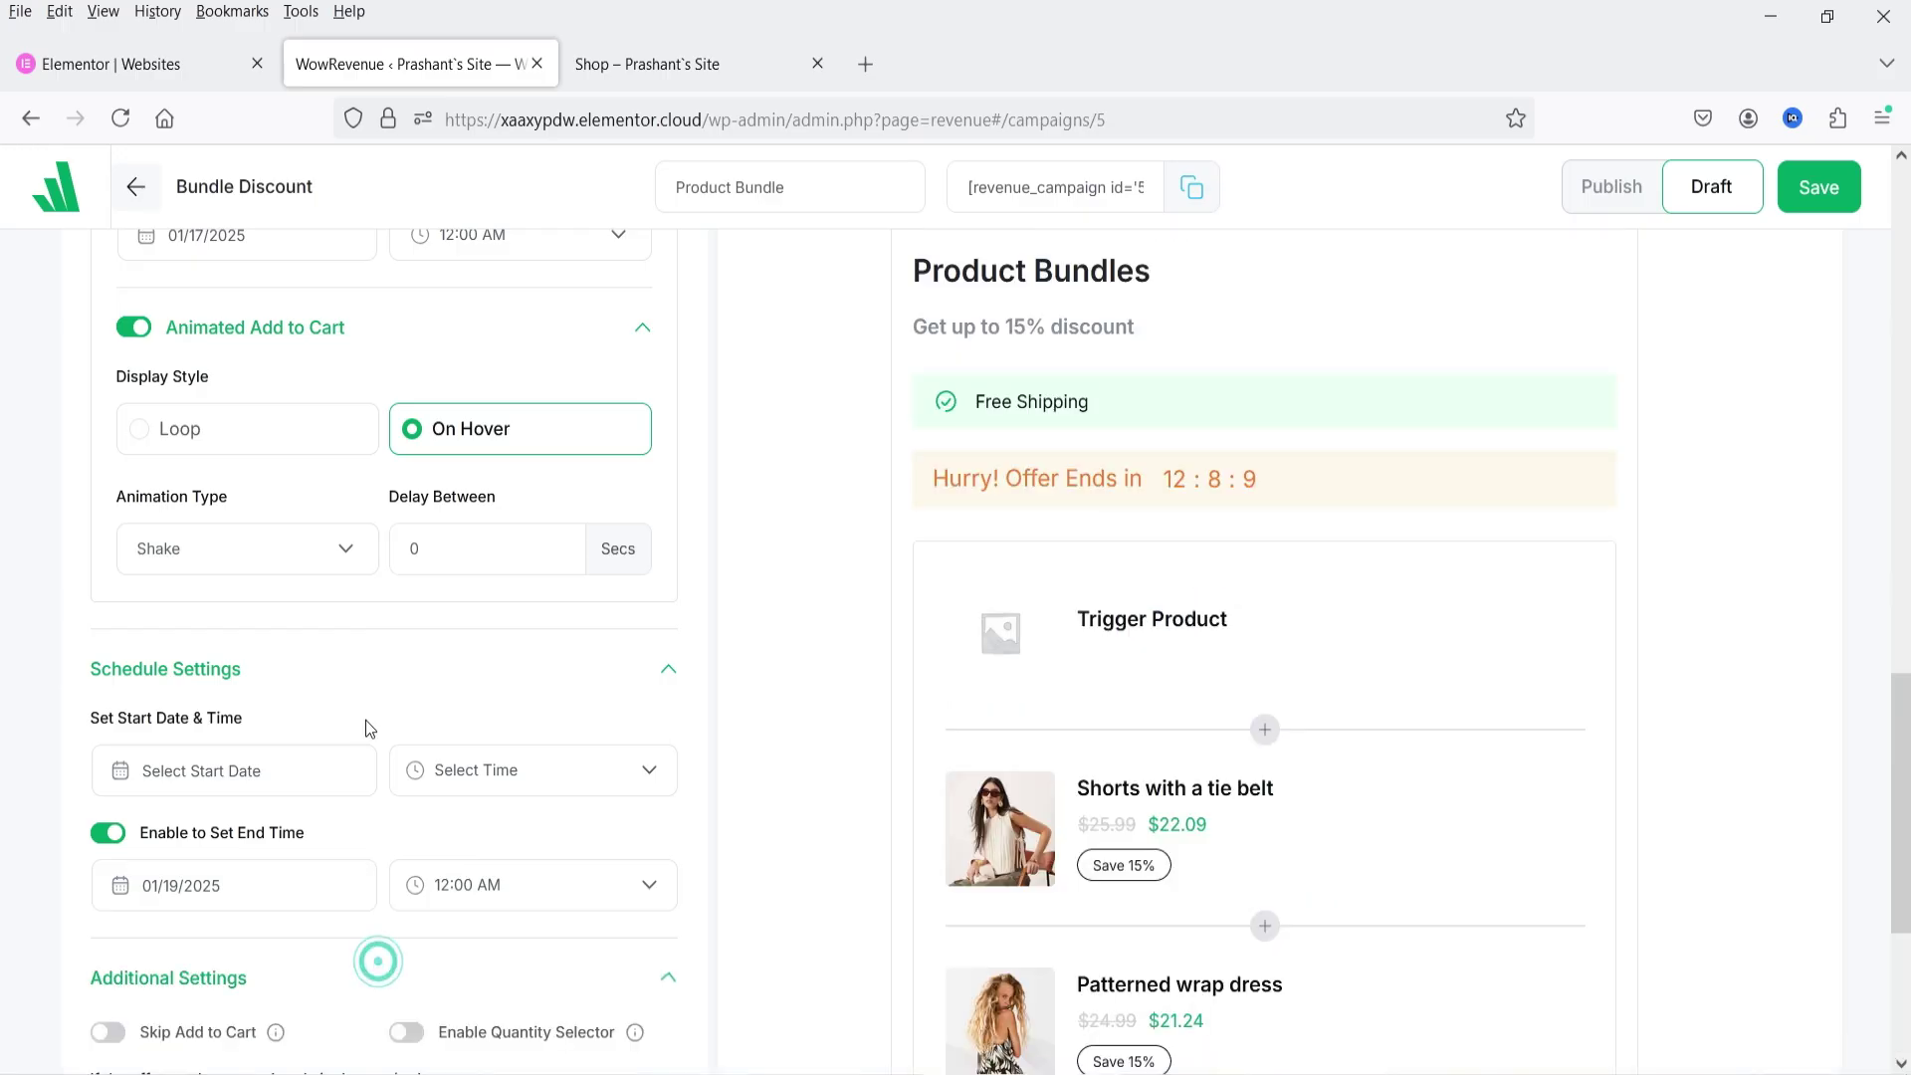
{"action": "scroll", "coordinate": [366, 726], "scroll_direction": "down", "scroll_amount": 4}
{"action": "mouse_move", "coordinate": [280, 644]}
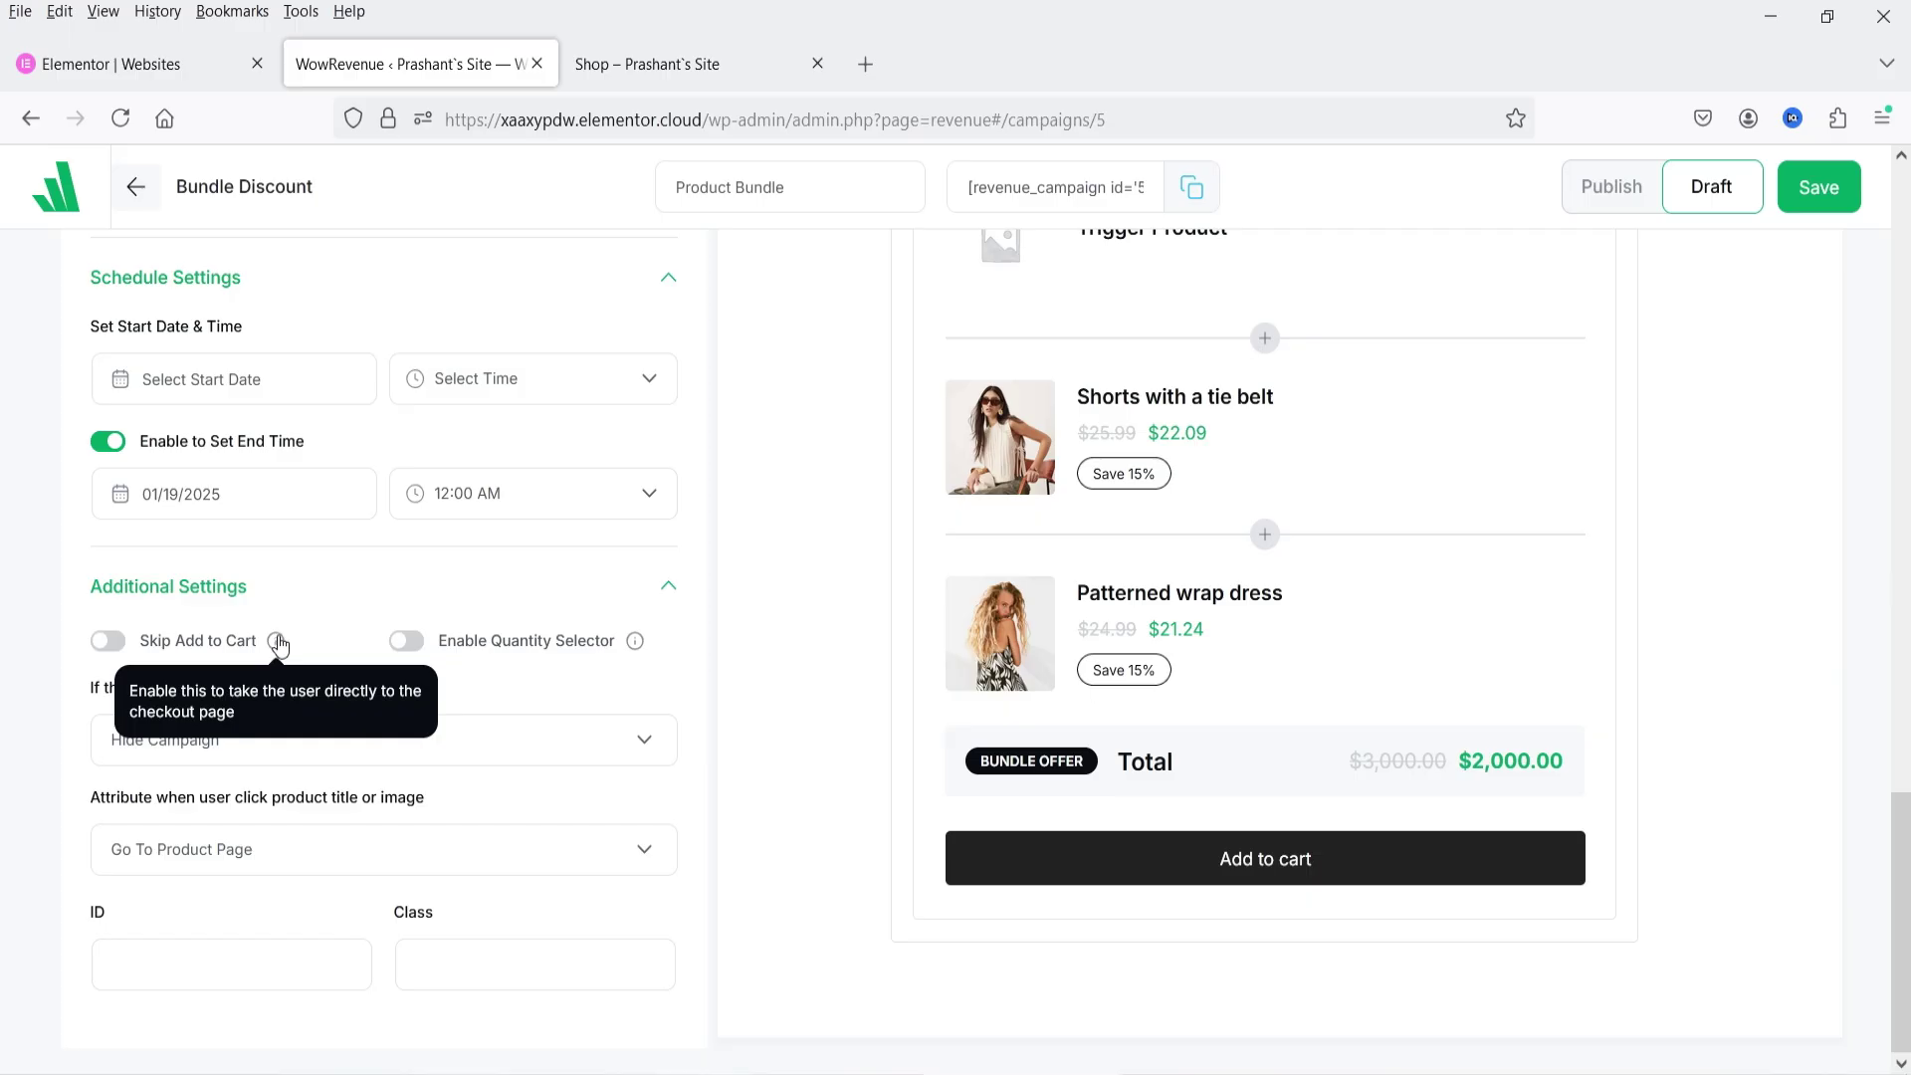
{"action": "left_click", "coordinate": [418, 643]}
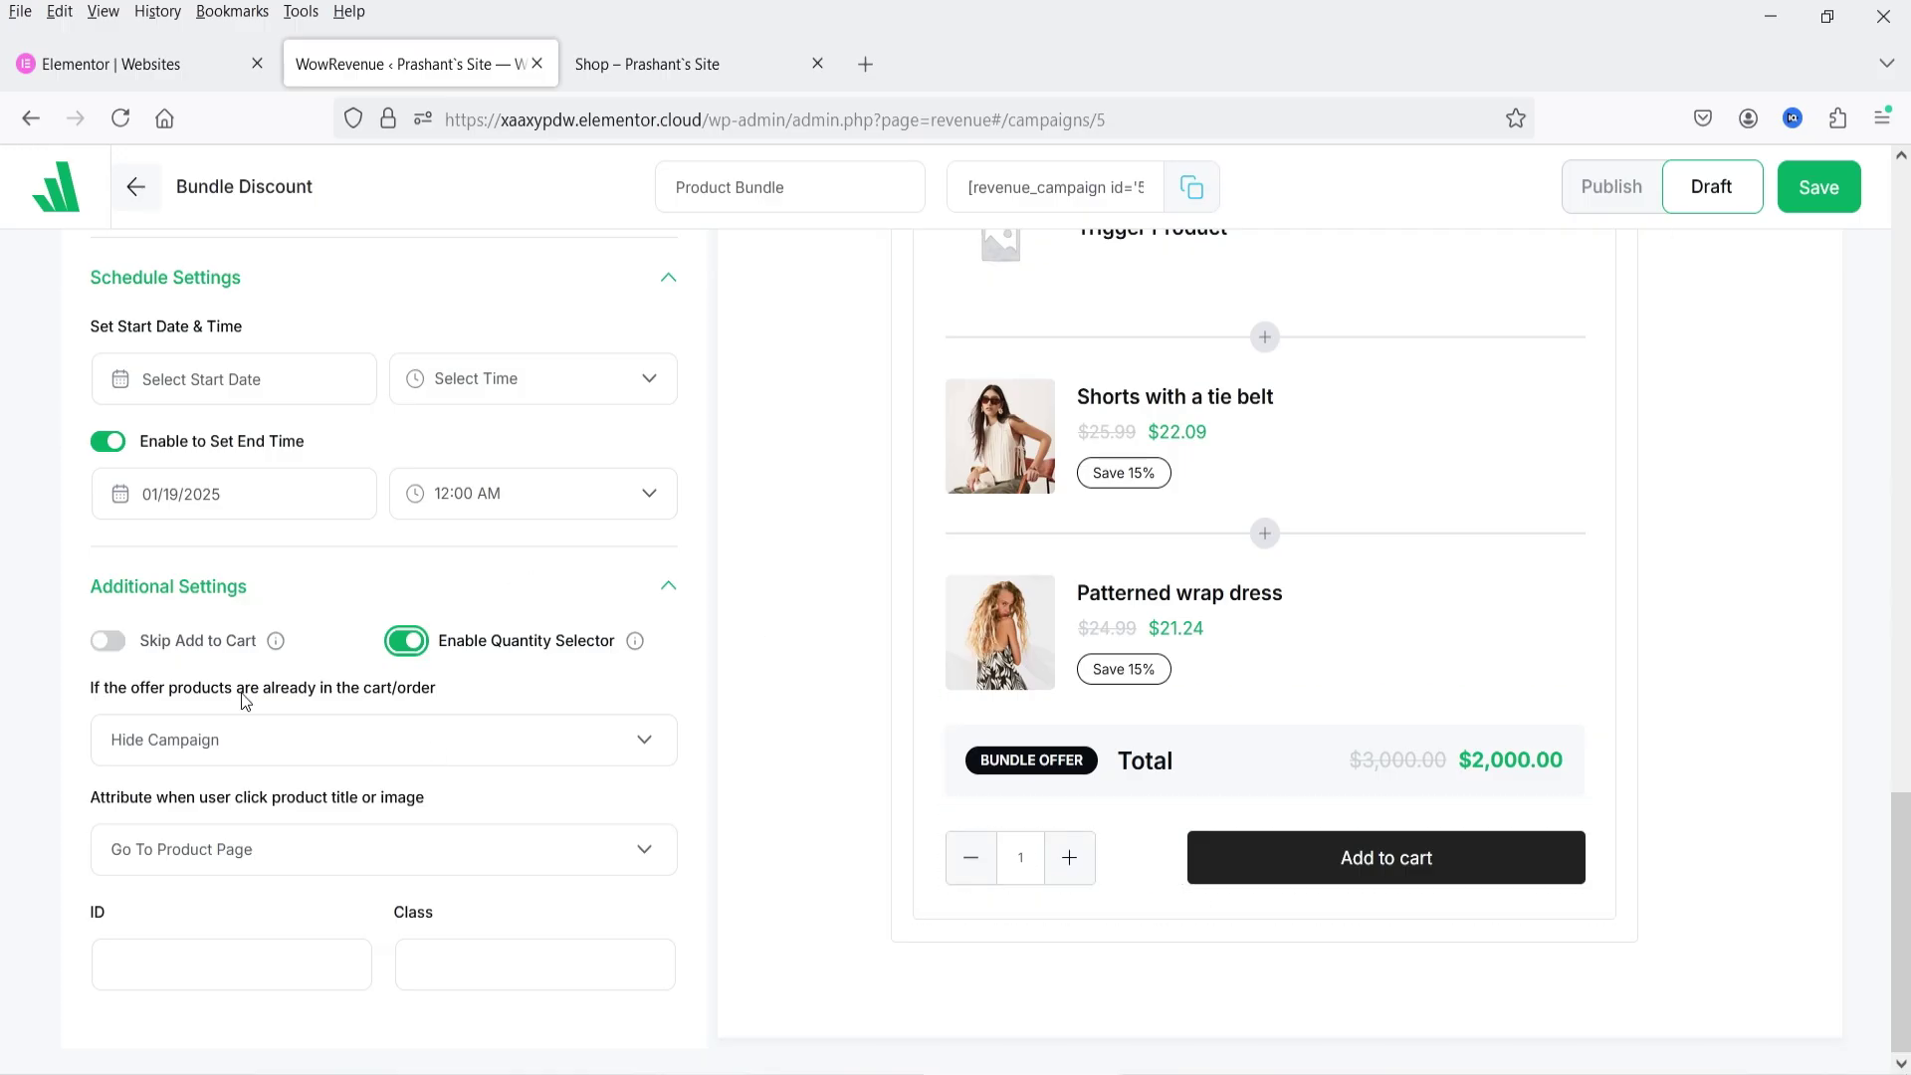
{"action": "left_click", "coordinate": [247, 741]}
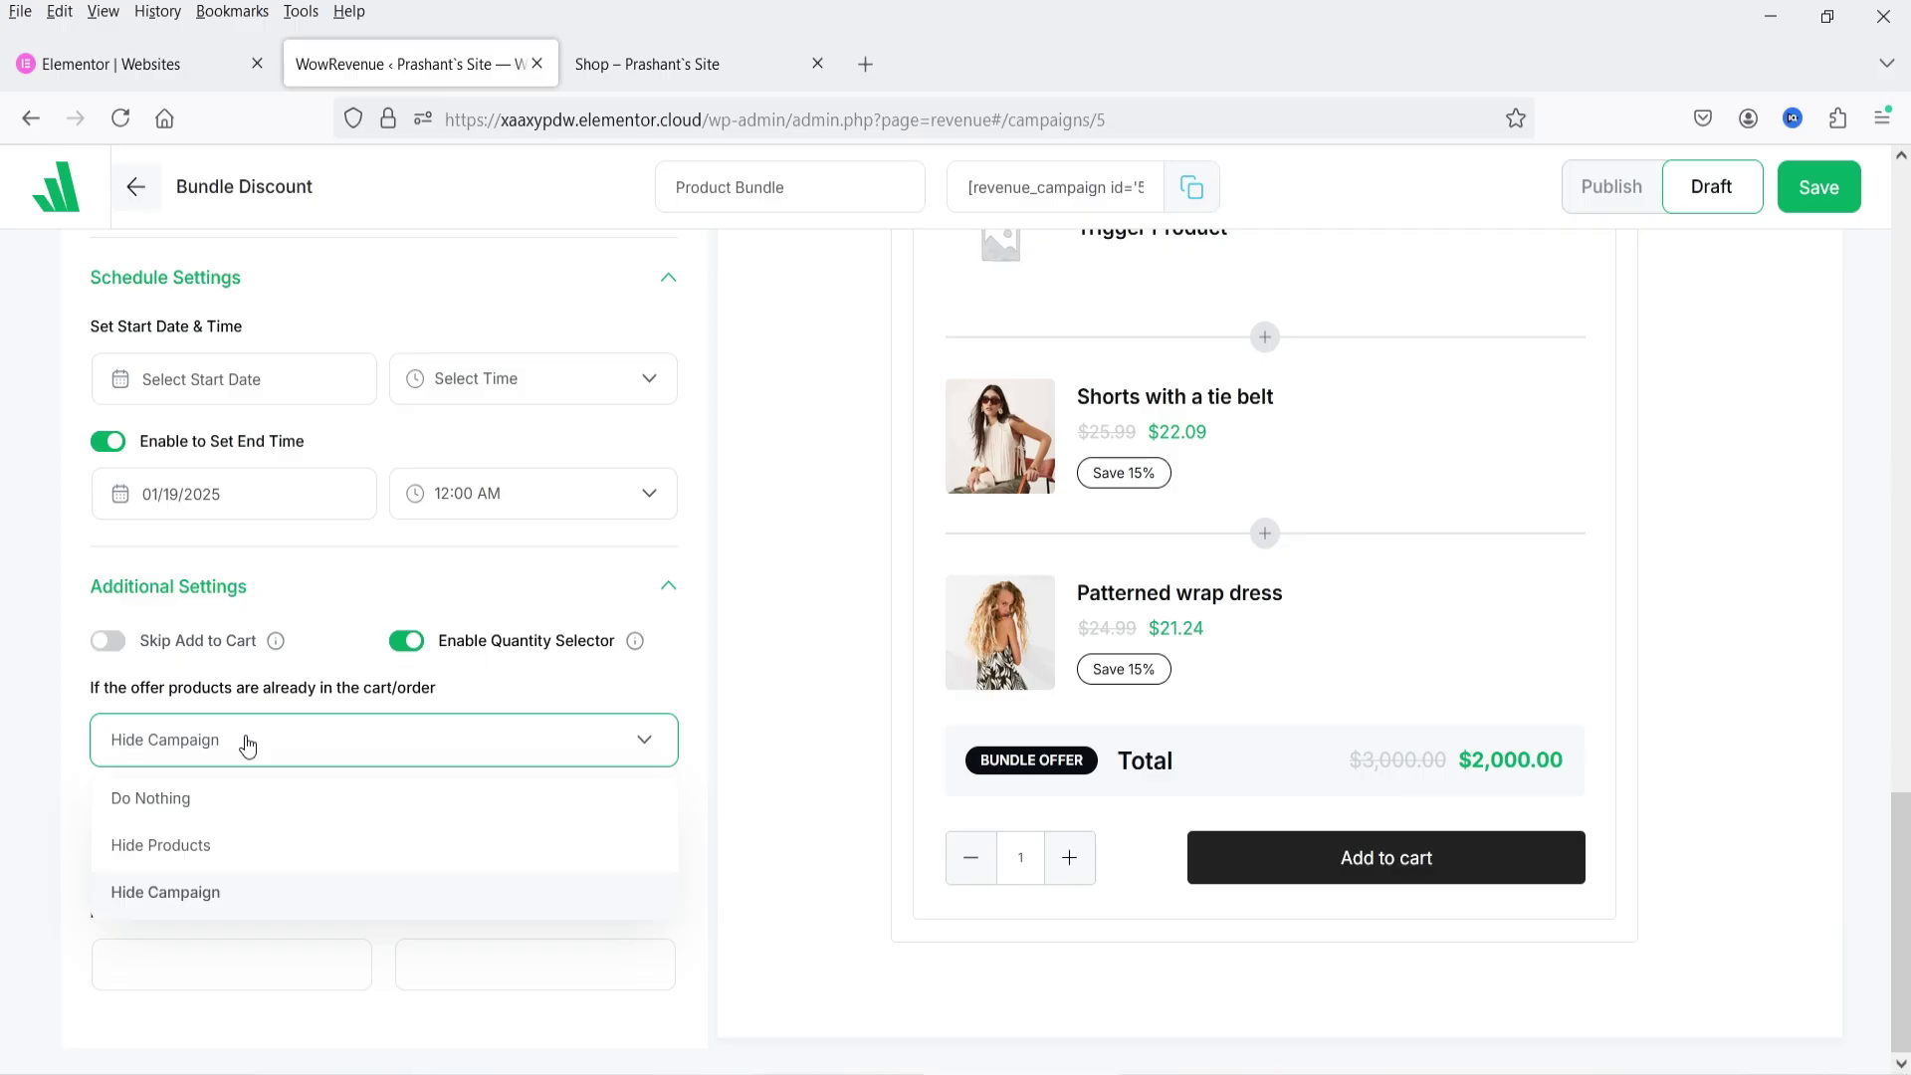
{"action": "left_click", "coordinate": [248, 746]}
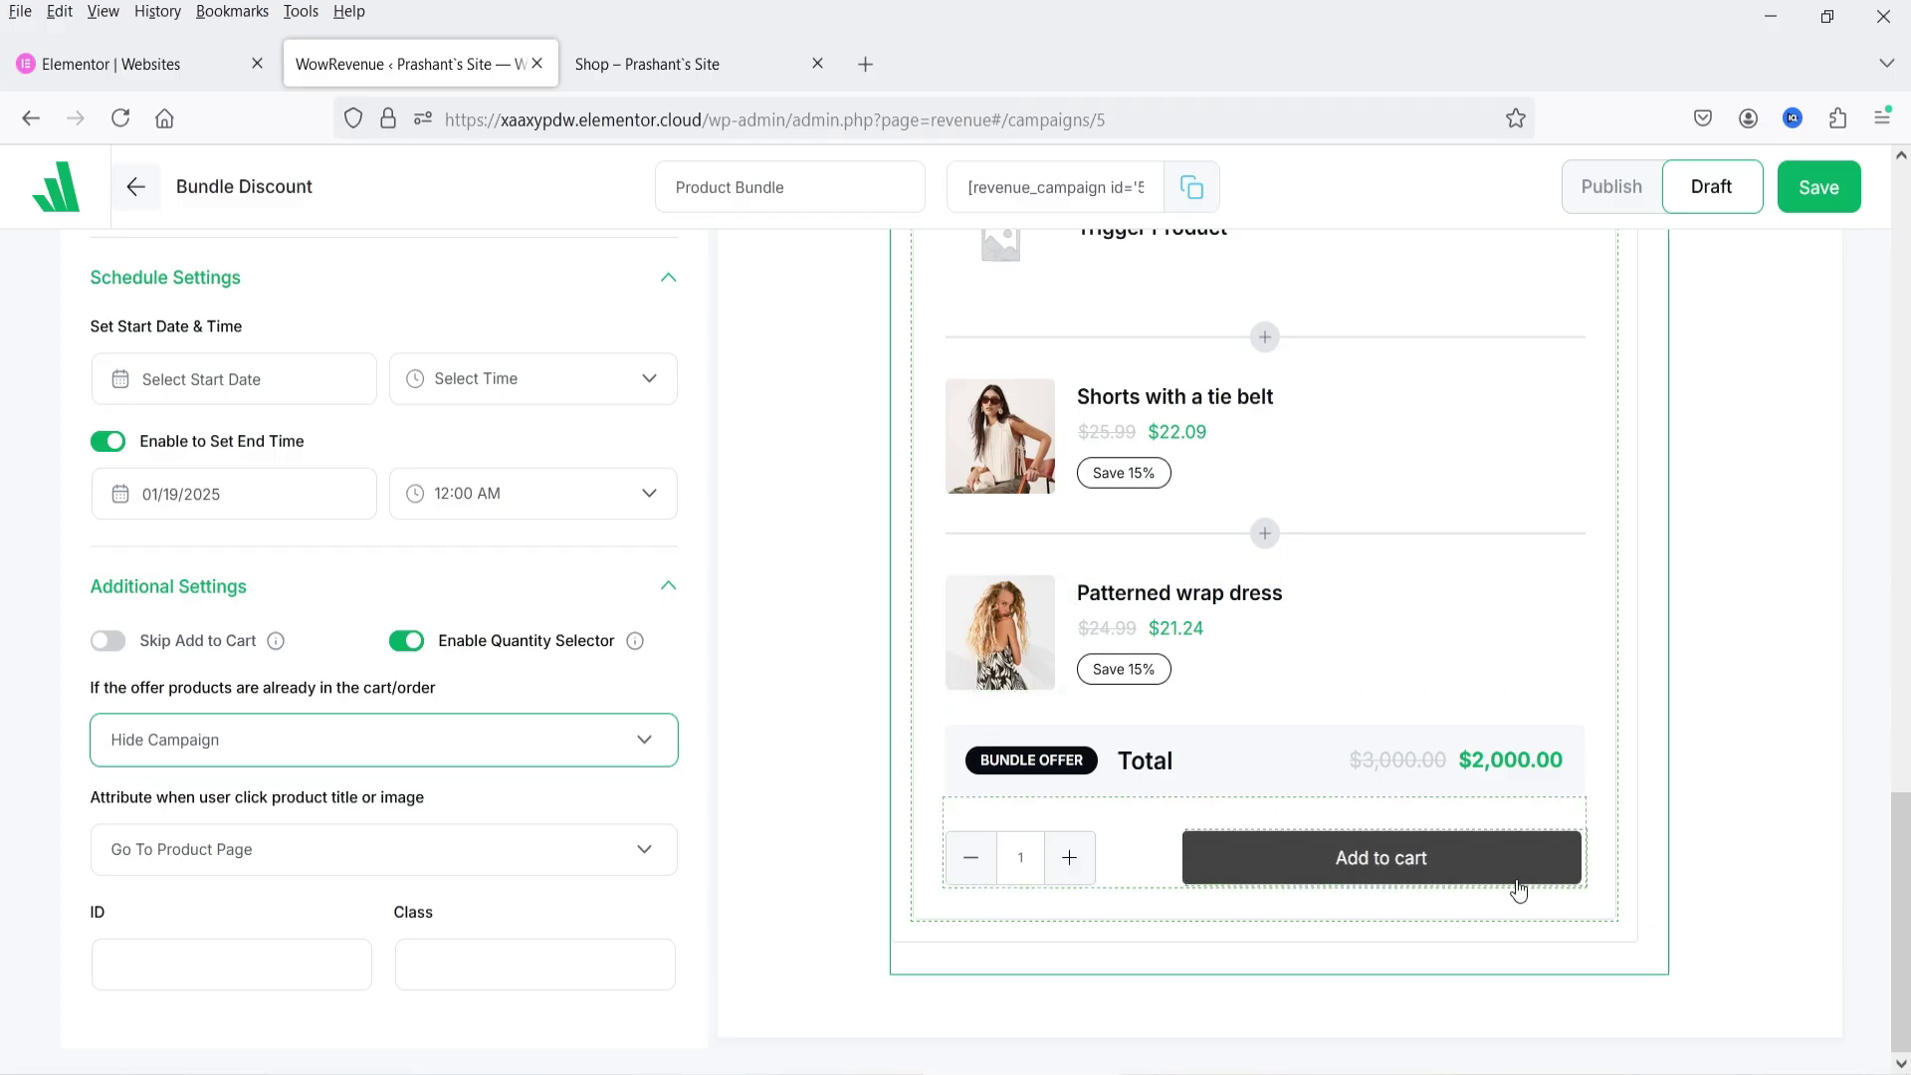
Step: Recolor the Add to cart button in the preview with a blue border and the blue background 1f1bc4
{"action": "left_click", "coordinate": [1534, 853]}
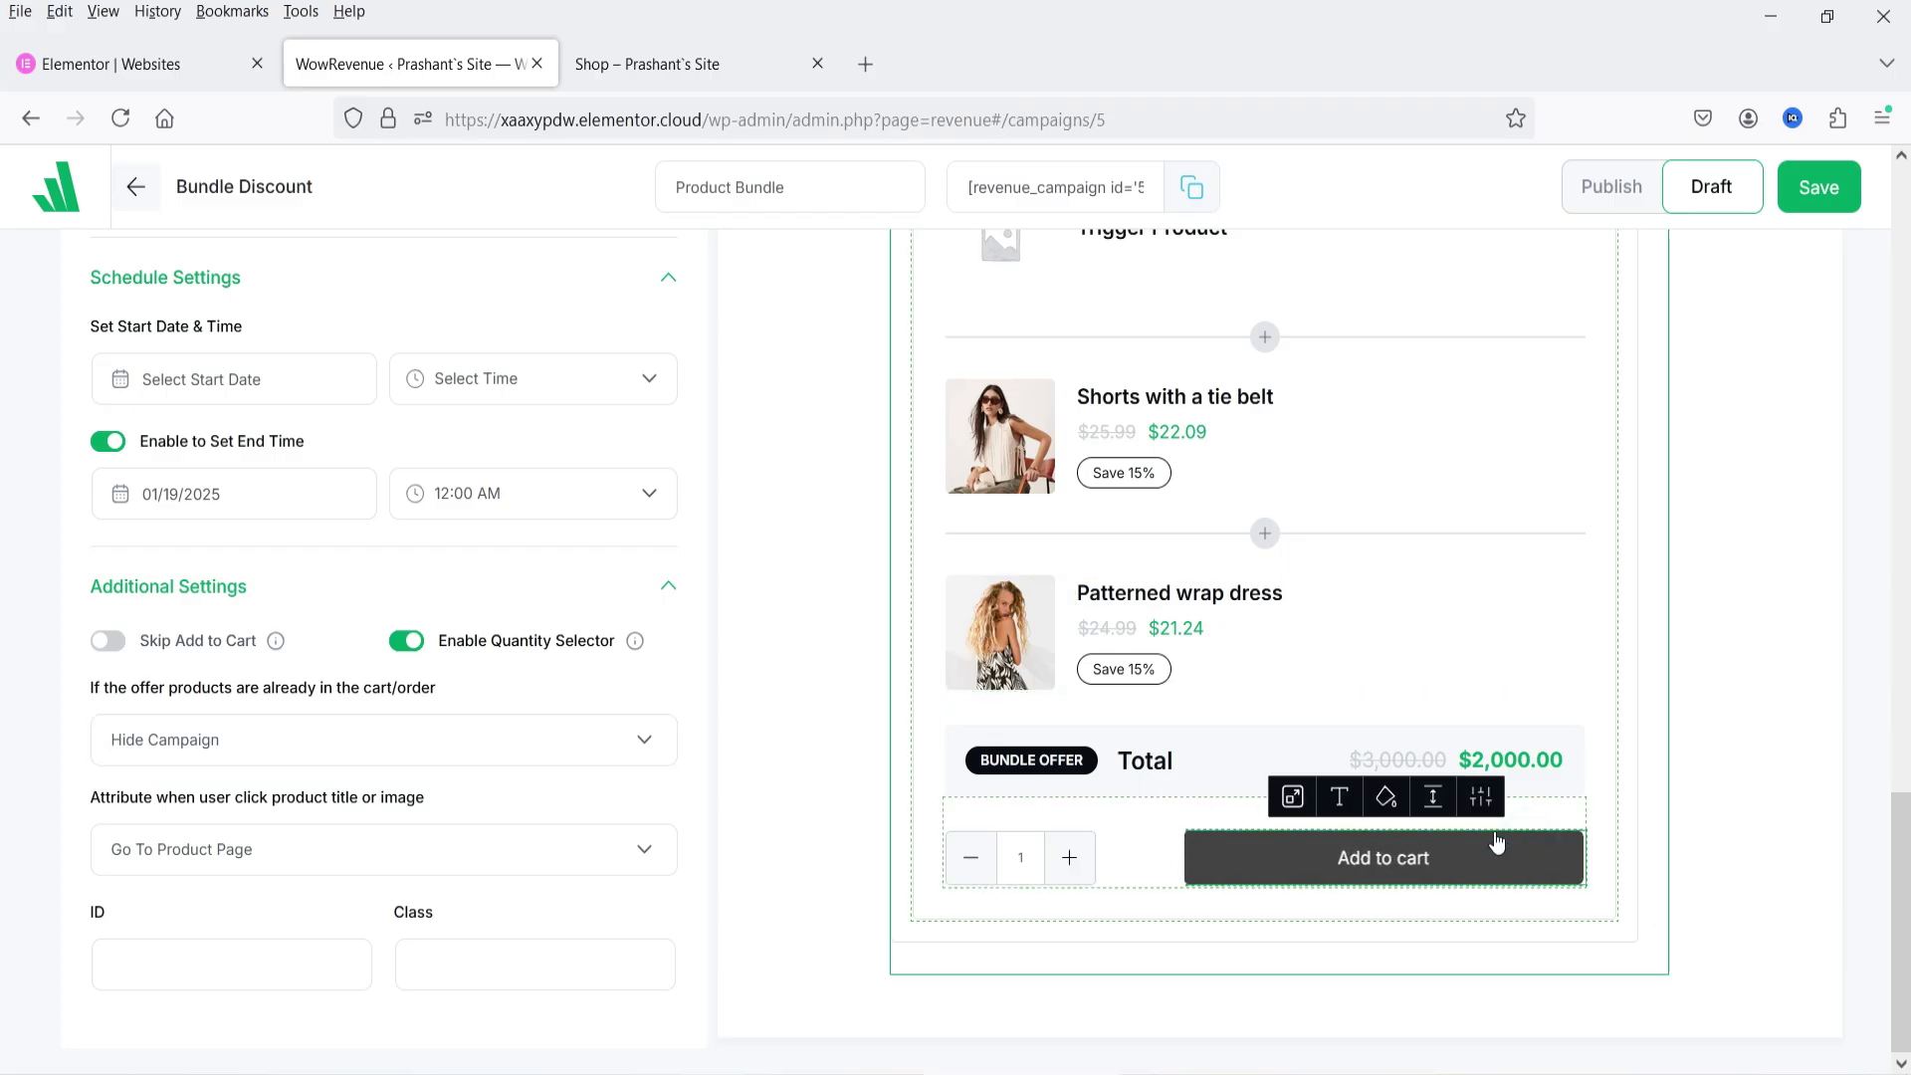
{"action": "left_click", "coordinate": [1386, 796]}
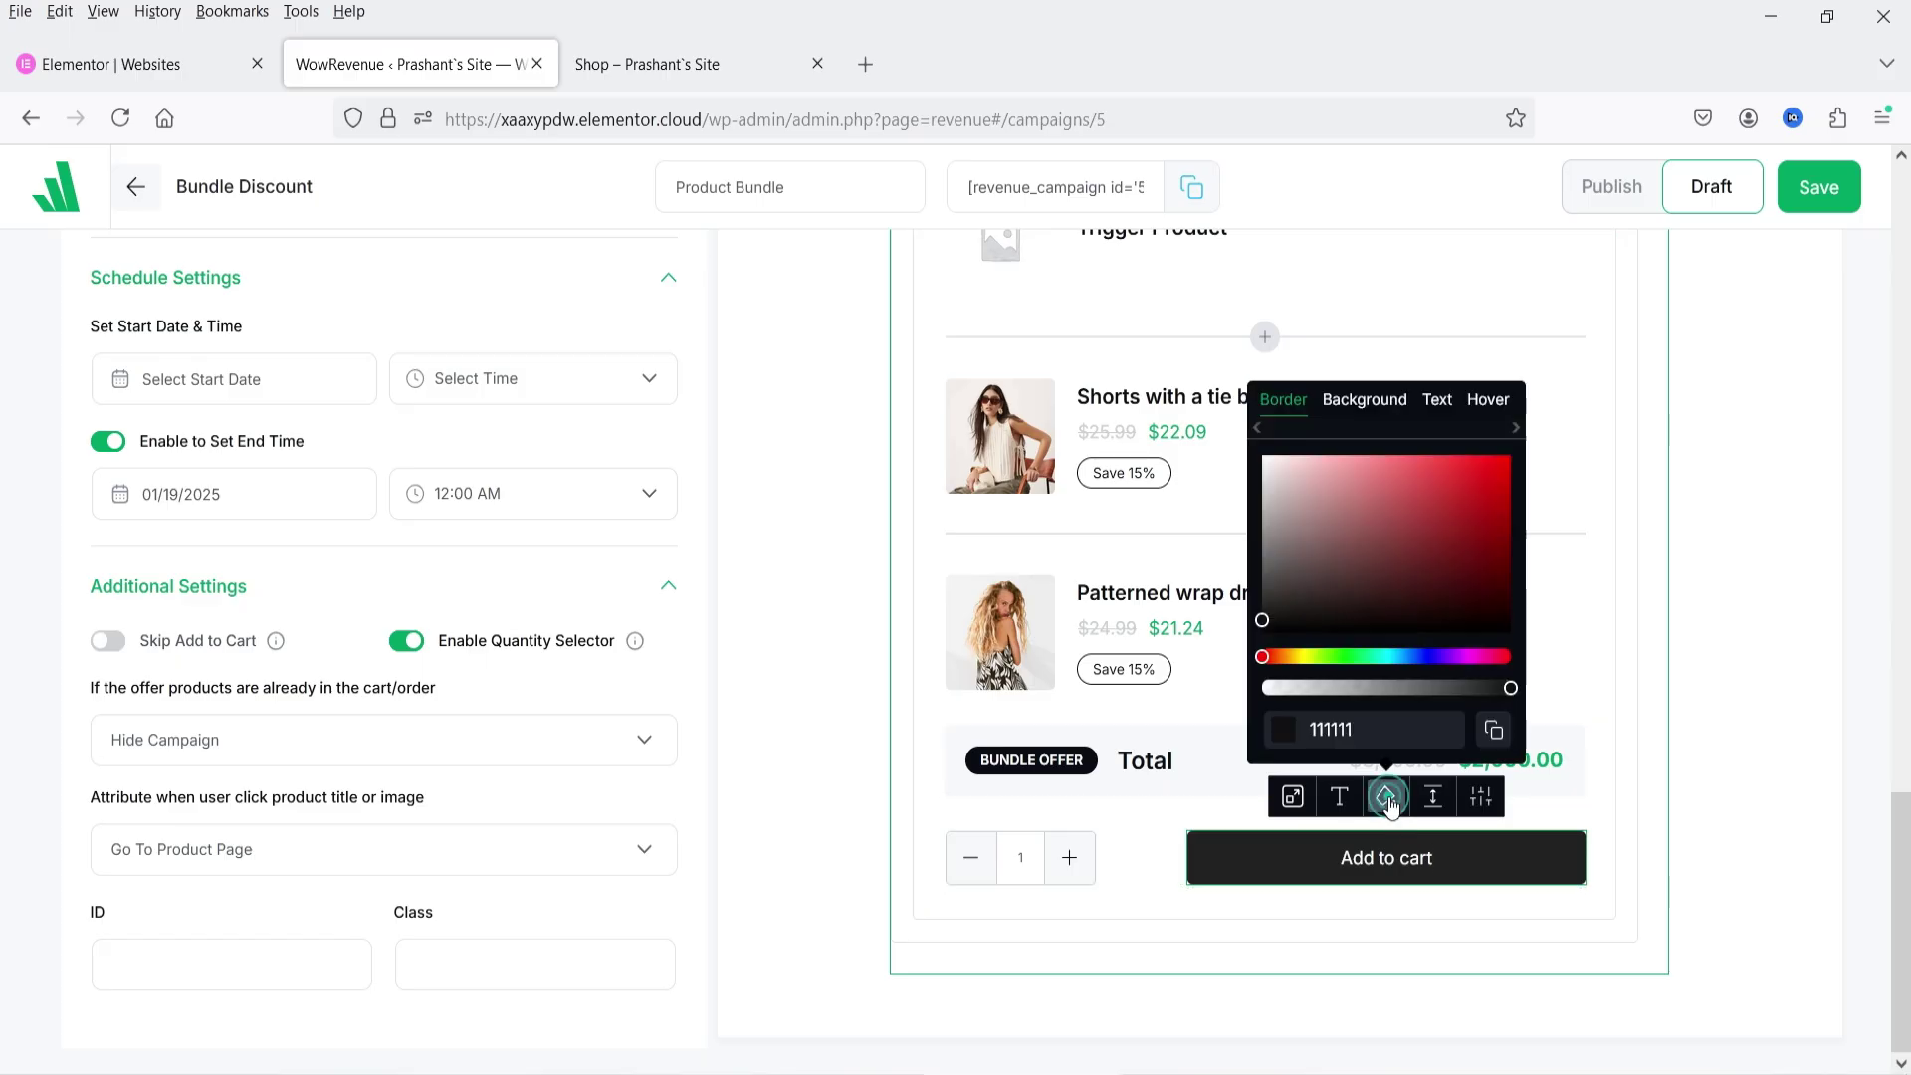
{"action": "left_click", "coordinate": [1423, 657]}
{"action": "left_click", "coordinate": [1485, 513]}
{"action": "left_click", "coordinate": [1387, 402]}
{"action": "left_click_drag", "start_coordinate": [1255, 655], "coordinate": [1435, 655]}
{"action": "left_click", "coordinate": [1435, 655]}
{"action": "left_click_drag", "start_coordinate": [1443, 480], "coordinate": [1486, 549]}
{"action": "left_click", "coordinate": [1435, 656]}
{"action": "left_click_drag", "start_coordinate": [1437, 659], "coordinate": [1433, 662]}
{"action": "left_click_drag", "start_coordinate": [1479, 576], "coordinate": [1476, 496]}
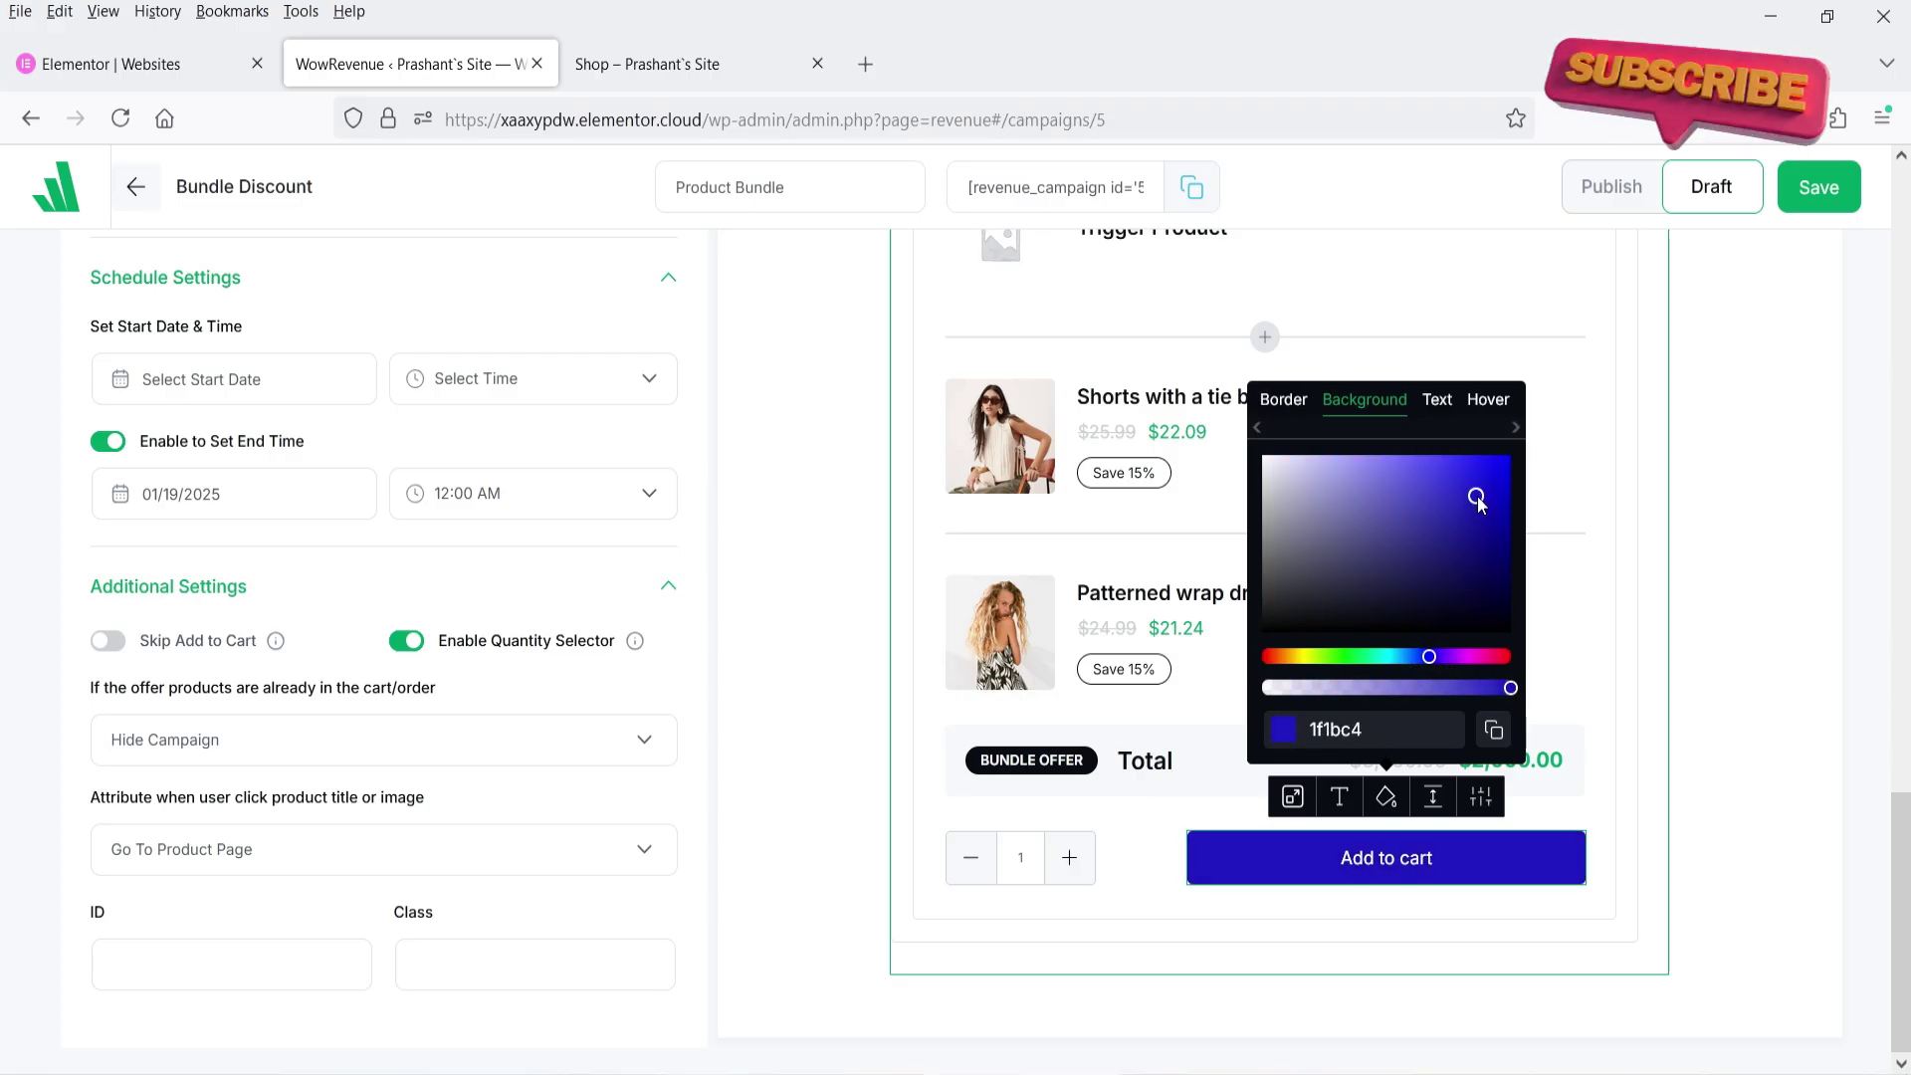
Step: Increase the font size of the discounted total price by two steps and change its color to blue 0d00a3
{"action": "left_click", "coordinate": [1583, 746]}
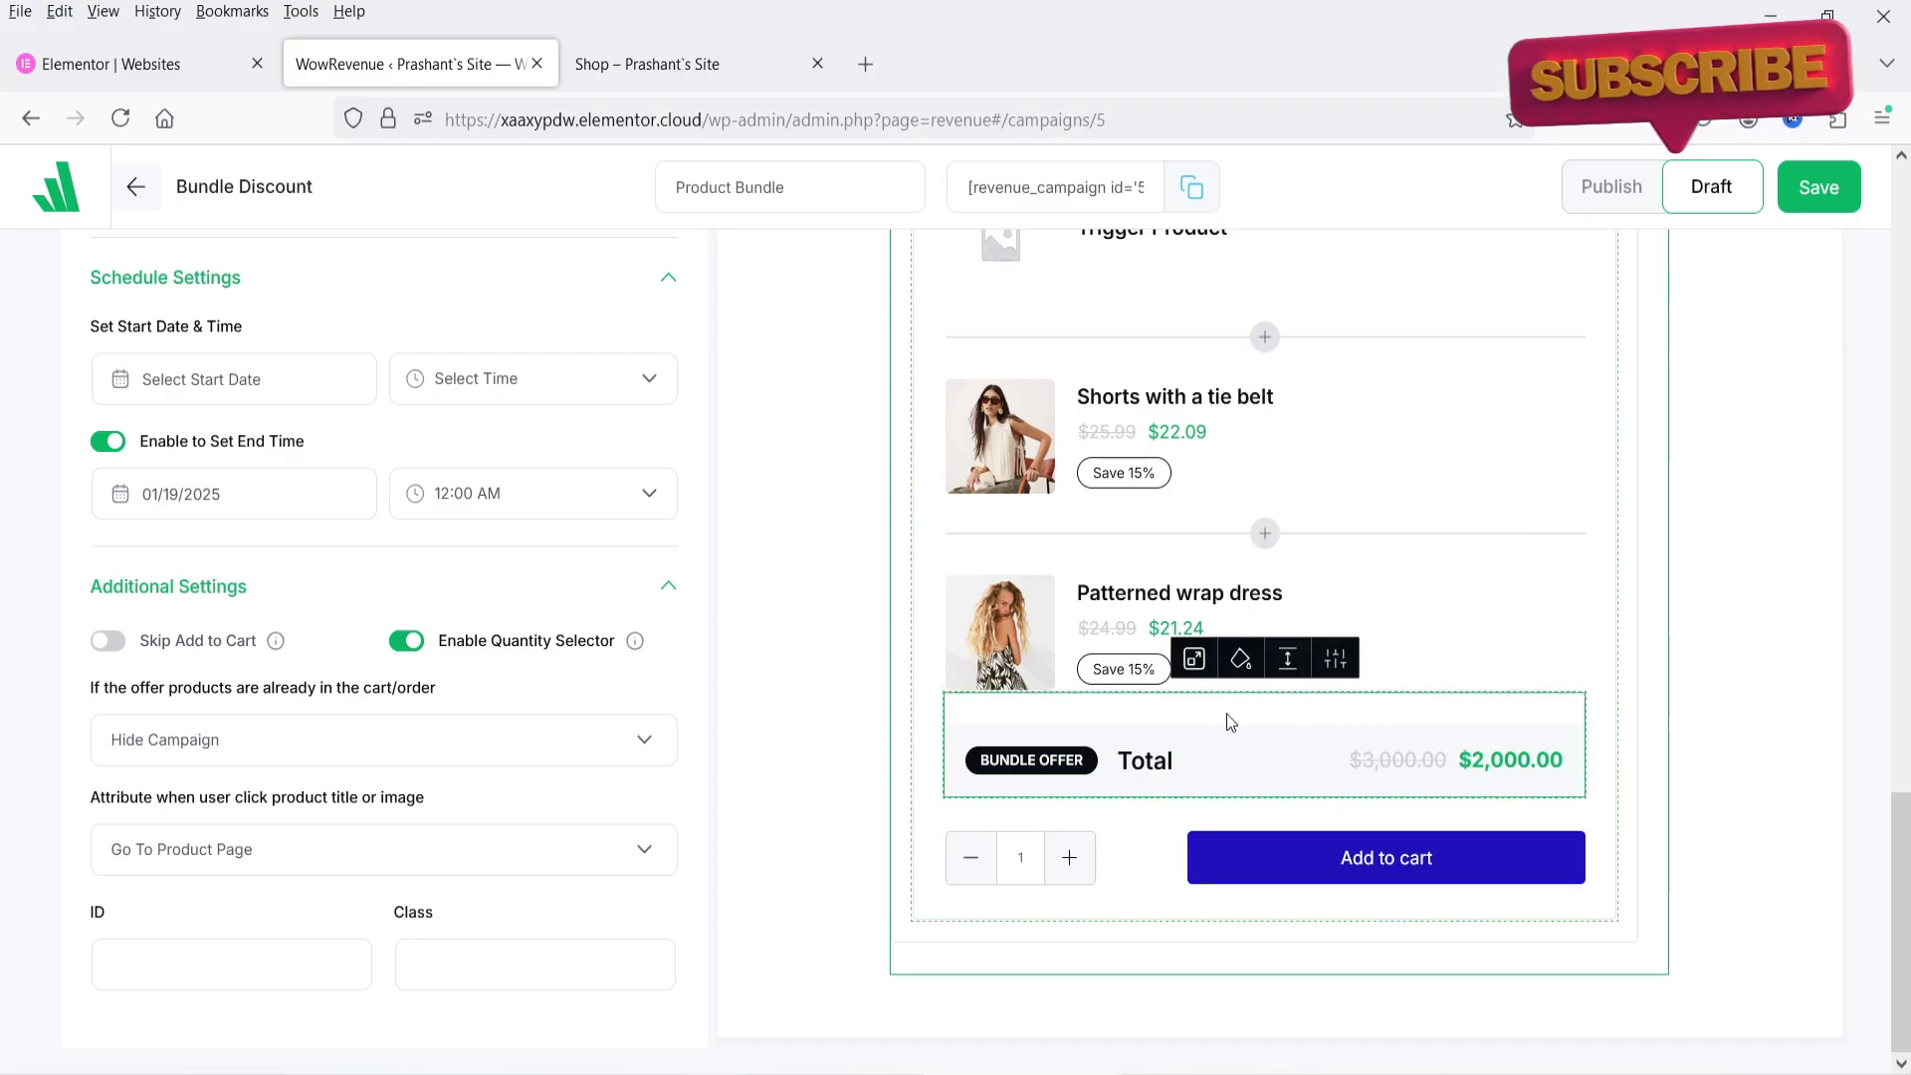
{"action": "left_click", "coordinate": [1240, 658]}
{"action": "left_click", "coordinate": [1508, 757]}
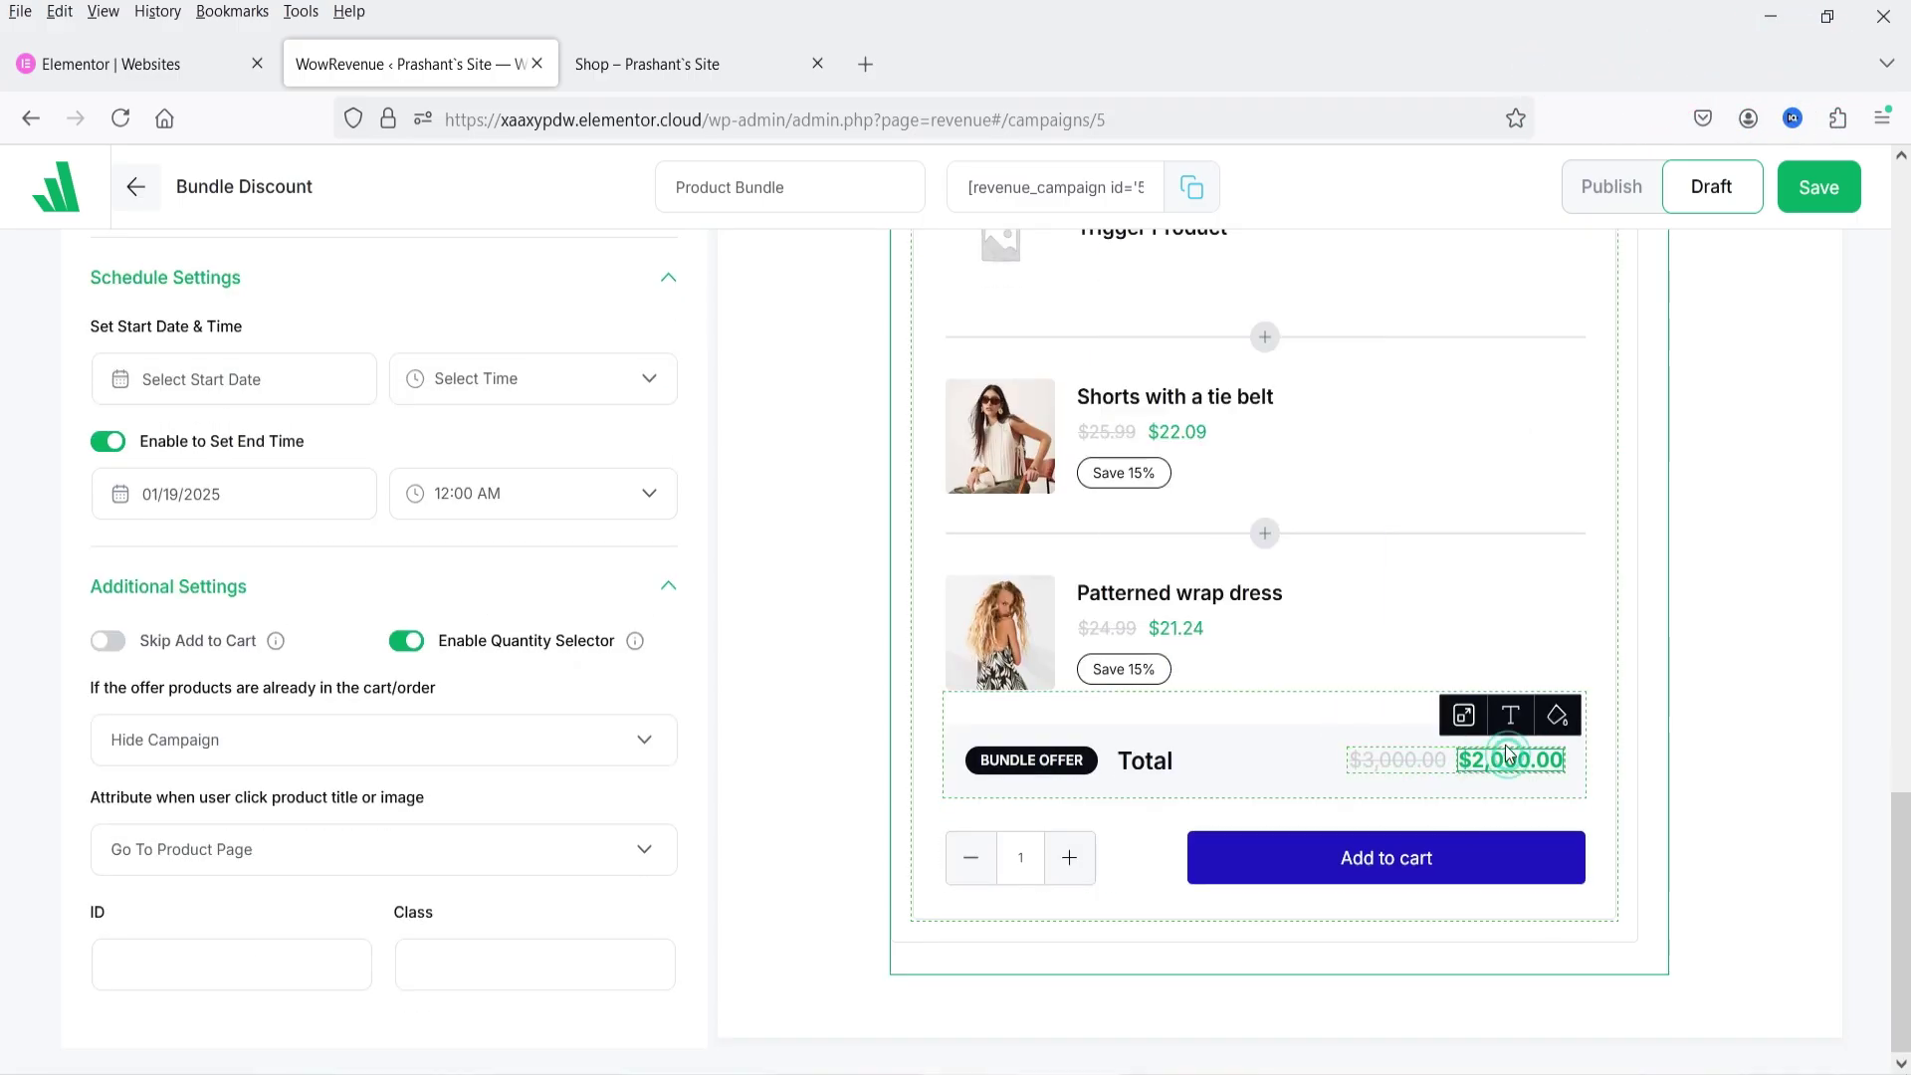
{"action": "left_click", "coordinate": [1510, 714]}
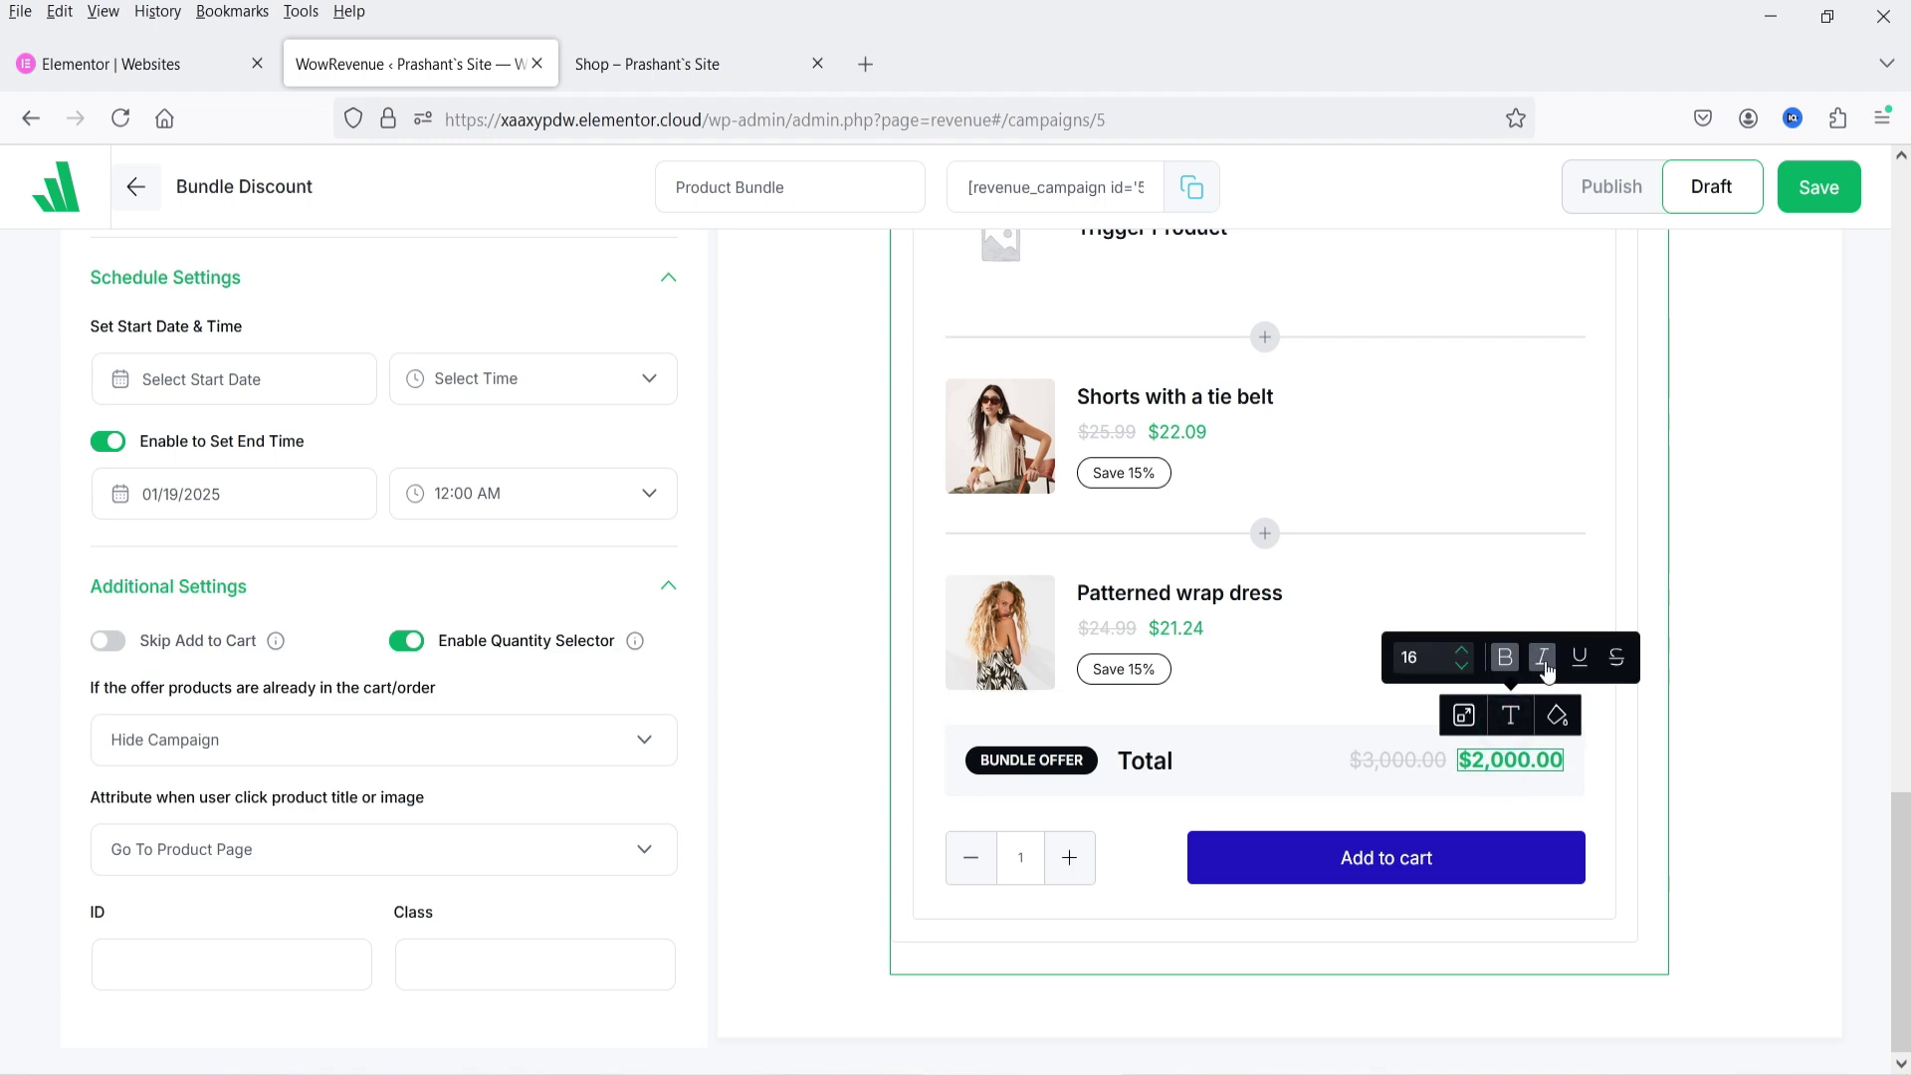
{"action": "left_click", "coordinate": [1462, 652]}
{"action": "left_click", "coordinate": [1462, 652]}
{"action": "left_click", "coordinate": [1550, 714]}
{"action": "left_click_drag", "start_coordinate": [1536, 576], "coordinate": [1596, 575]}
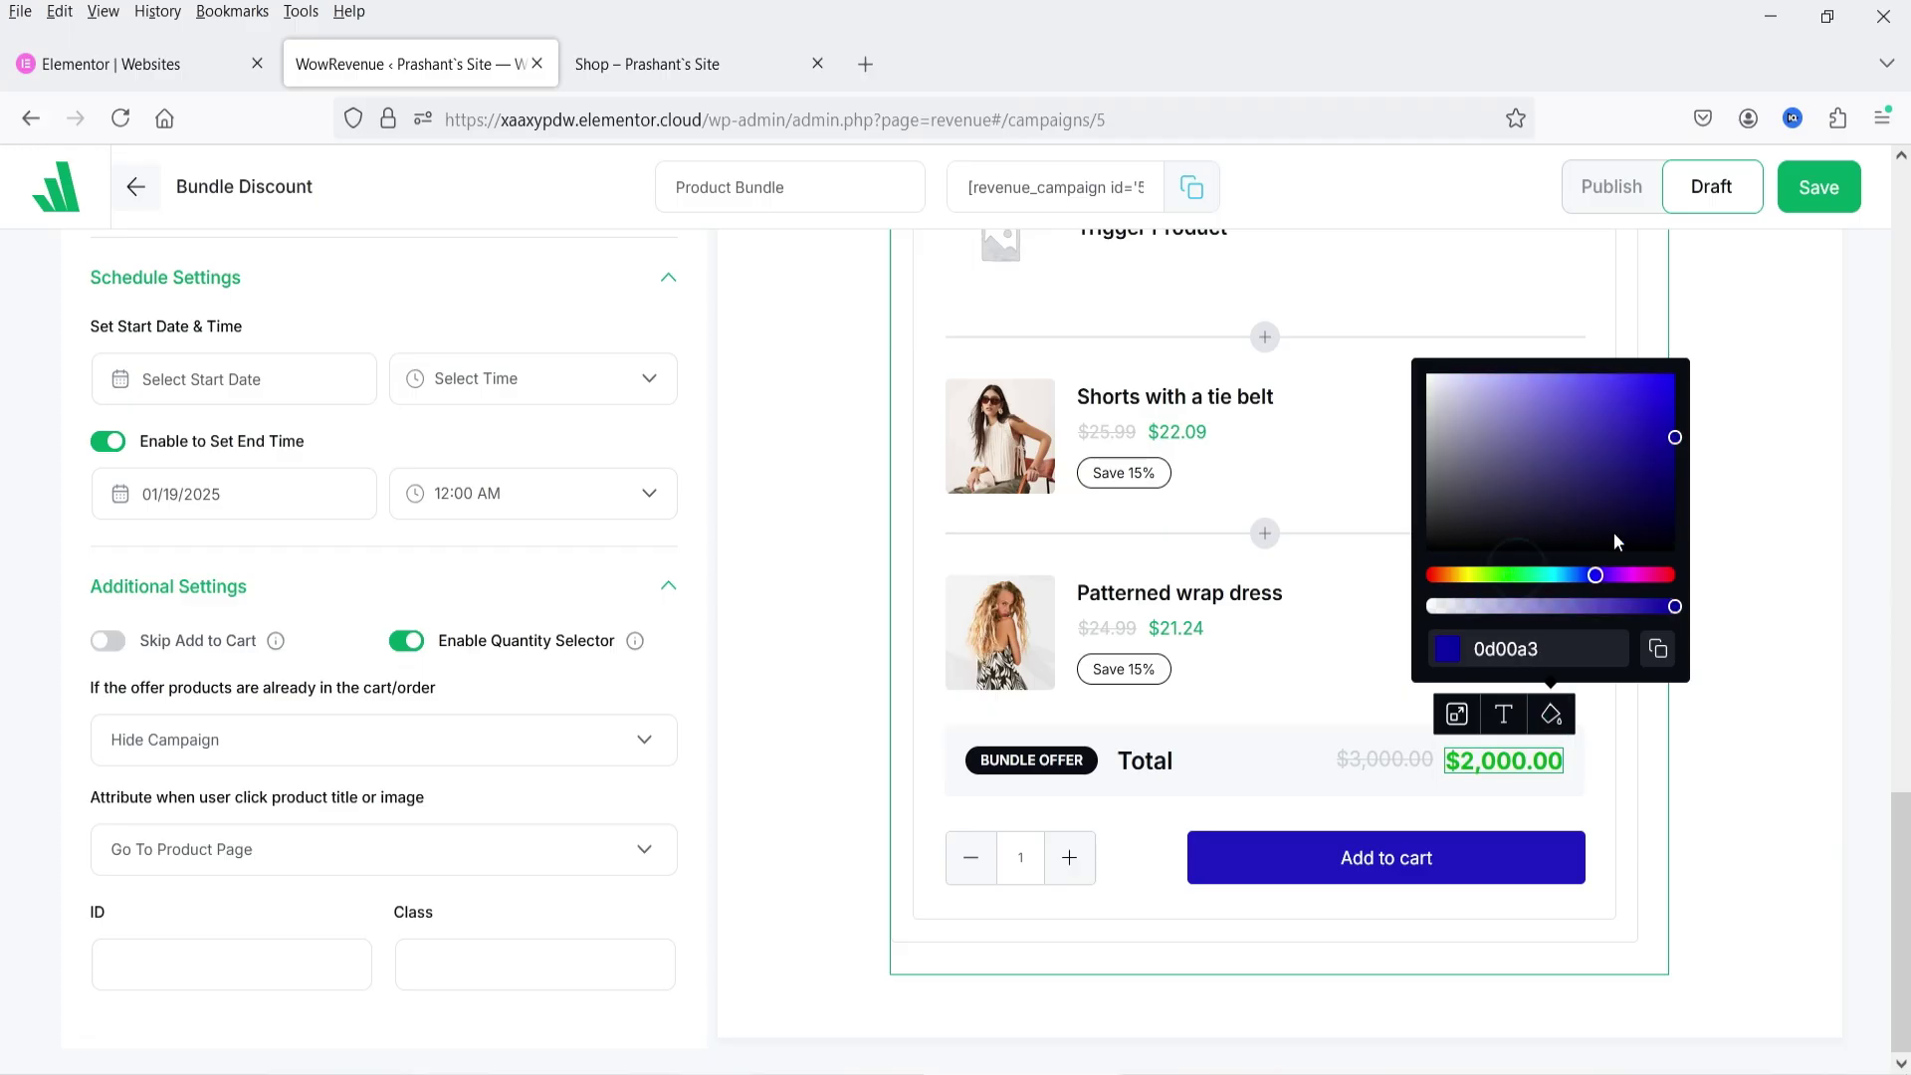
{"action": "left_click", "coordinate": [1800, 644]}
Step: Set the background of the whole bundle container in the preview to light yellow fcfcd8
{"action": "scroll", "coordinate": [1181, 785], "scroll_direction": "up", "scroll_amount": 3}
{"action": "scroll", "coordinate": [1181, 785], "scroll_direction": "up", "scroll_amount": 3}
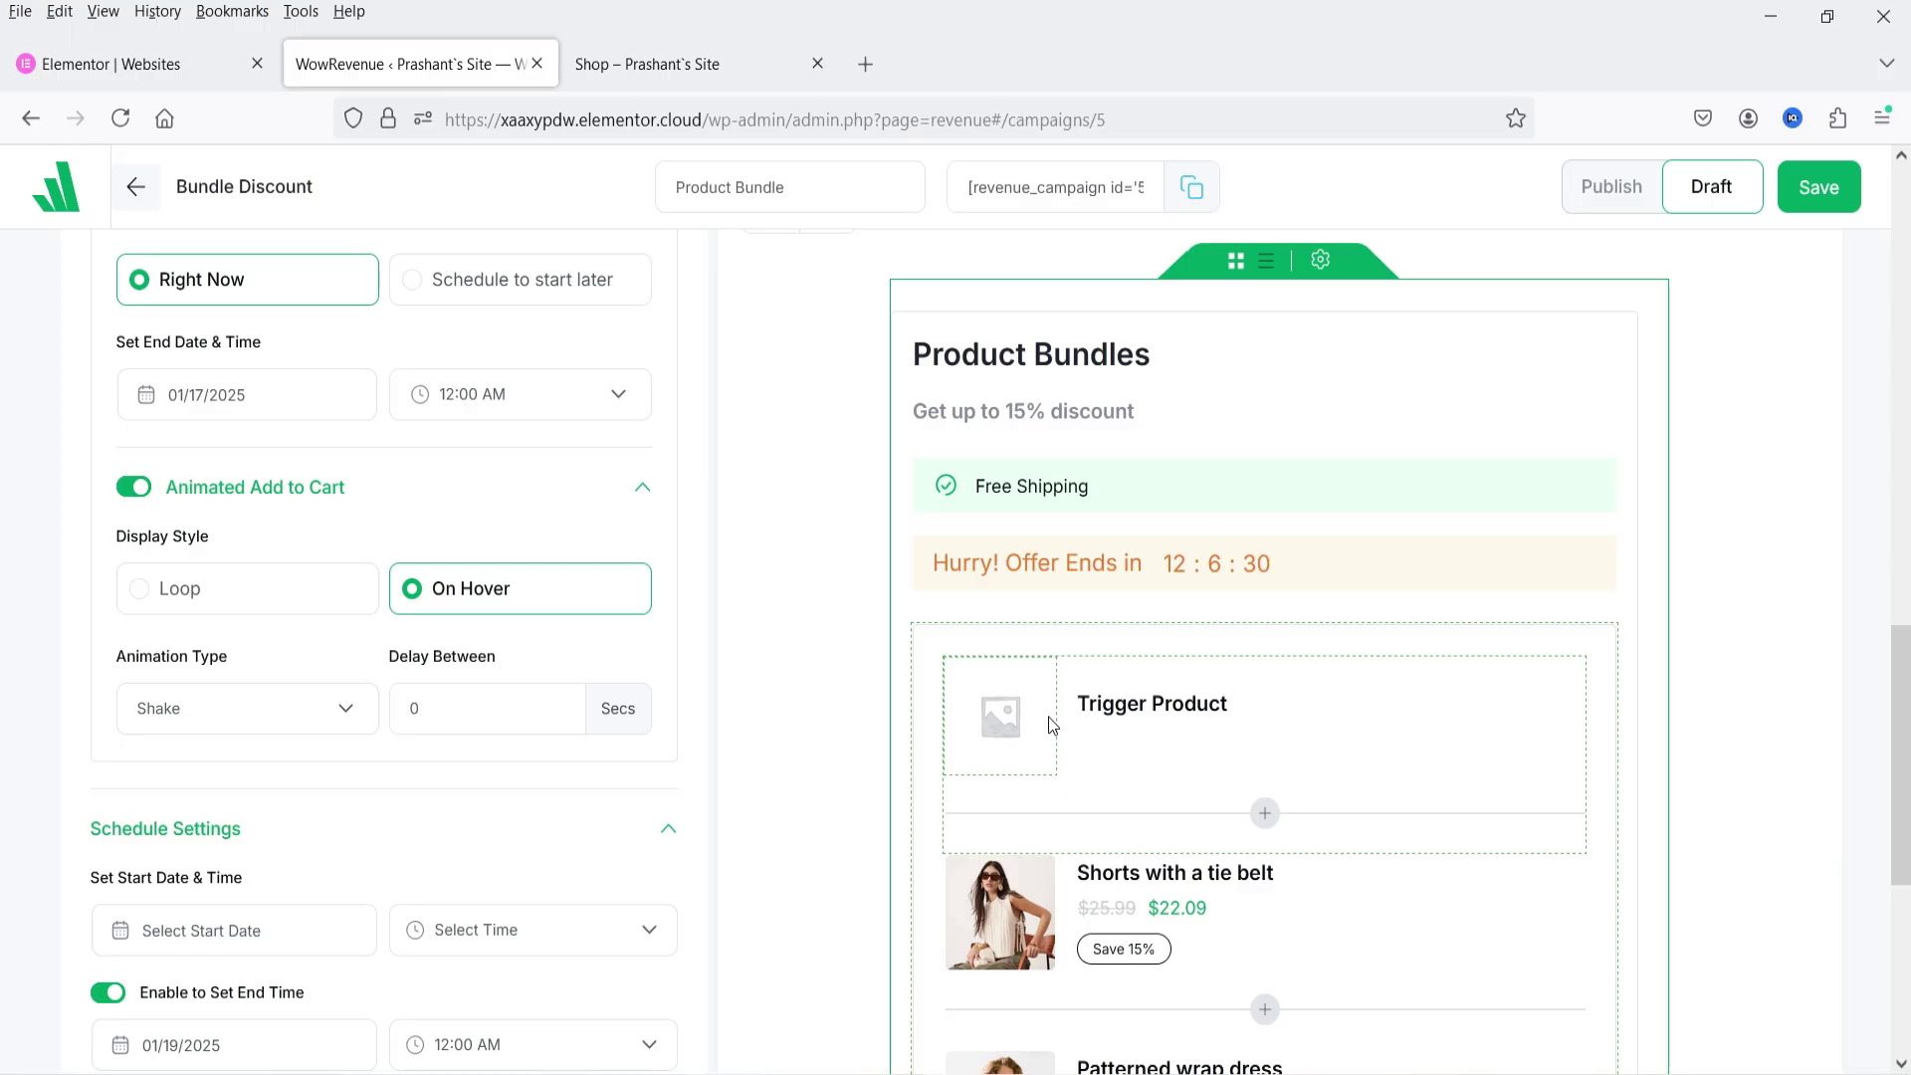
{"action": "left_click", "coordinate": [1321, 275]}
{"action": "left_click", "coordinate": [1272, 211]}
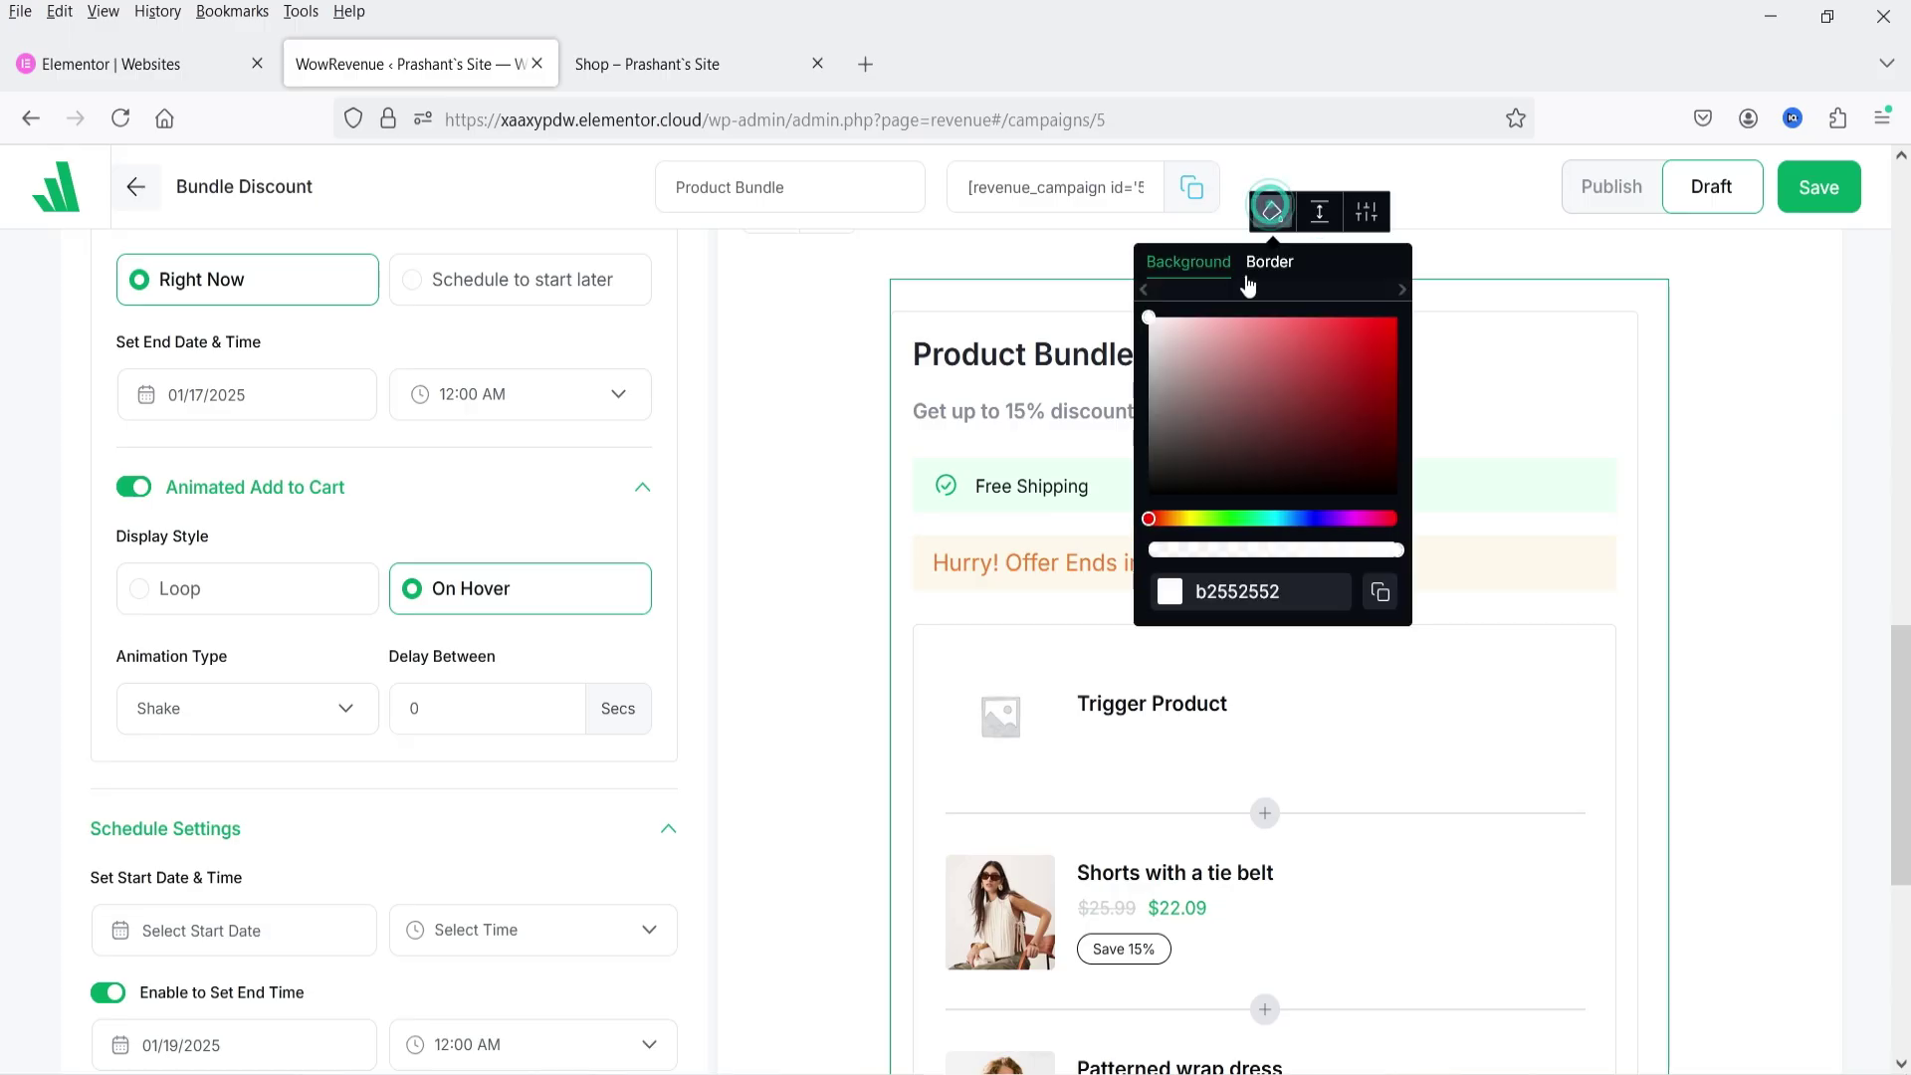
{"action": "mouse_move", "coordinate": [1156, 319]}
{"action": "left_mouse_down"}
{"action": "mouse_move", "coordinate": [1167, 331]}
{"action": "mouse_move", "coordinate": [1153, 317]}
{"action": "left_mouse_up"}
{"action": "left_click", "coordinate": [1170, 519]}
{"action": "left_click_drag", "start_coordinate": [1169, 519], "coordinate": [1189, 519]}
{"action": "left_click_drag", "start_coordinate": [1232, 317], "coordinate": [1185, 319]}
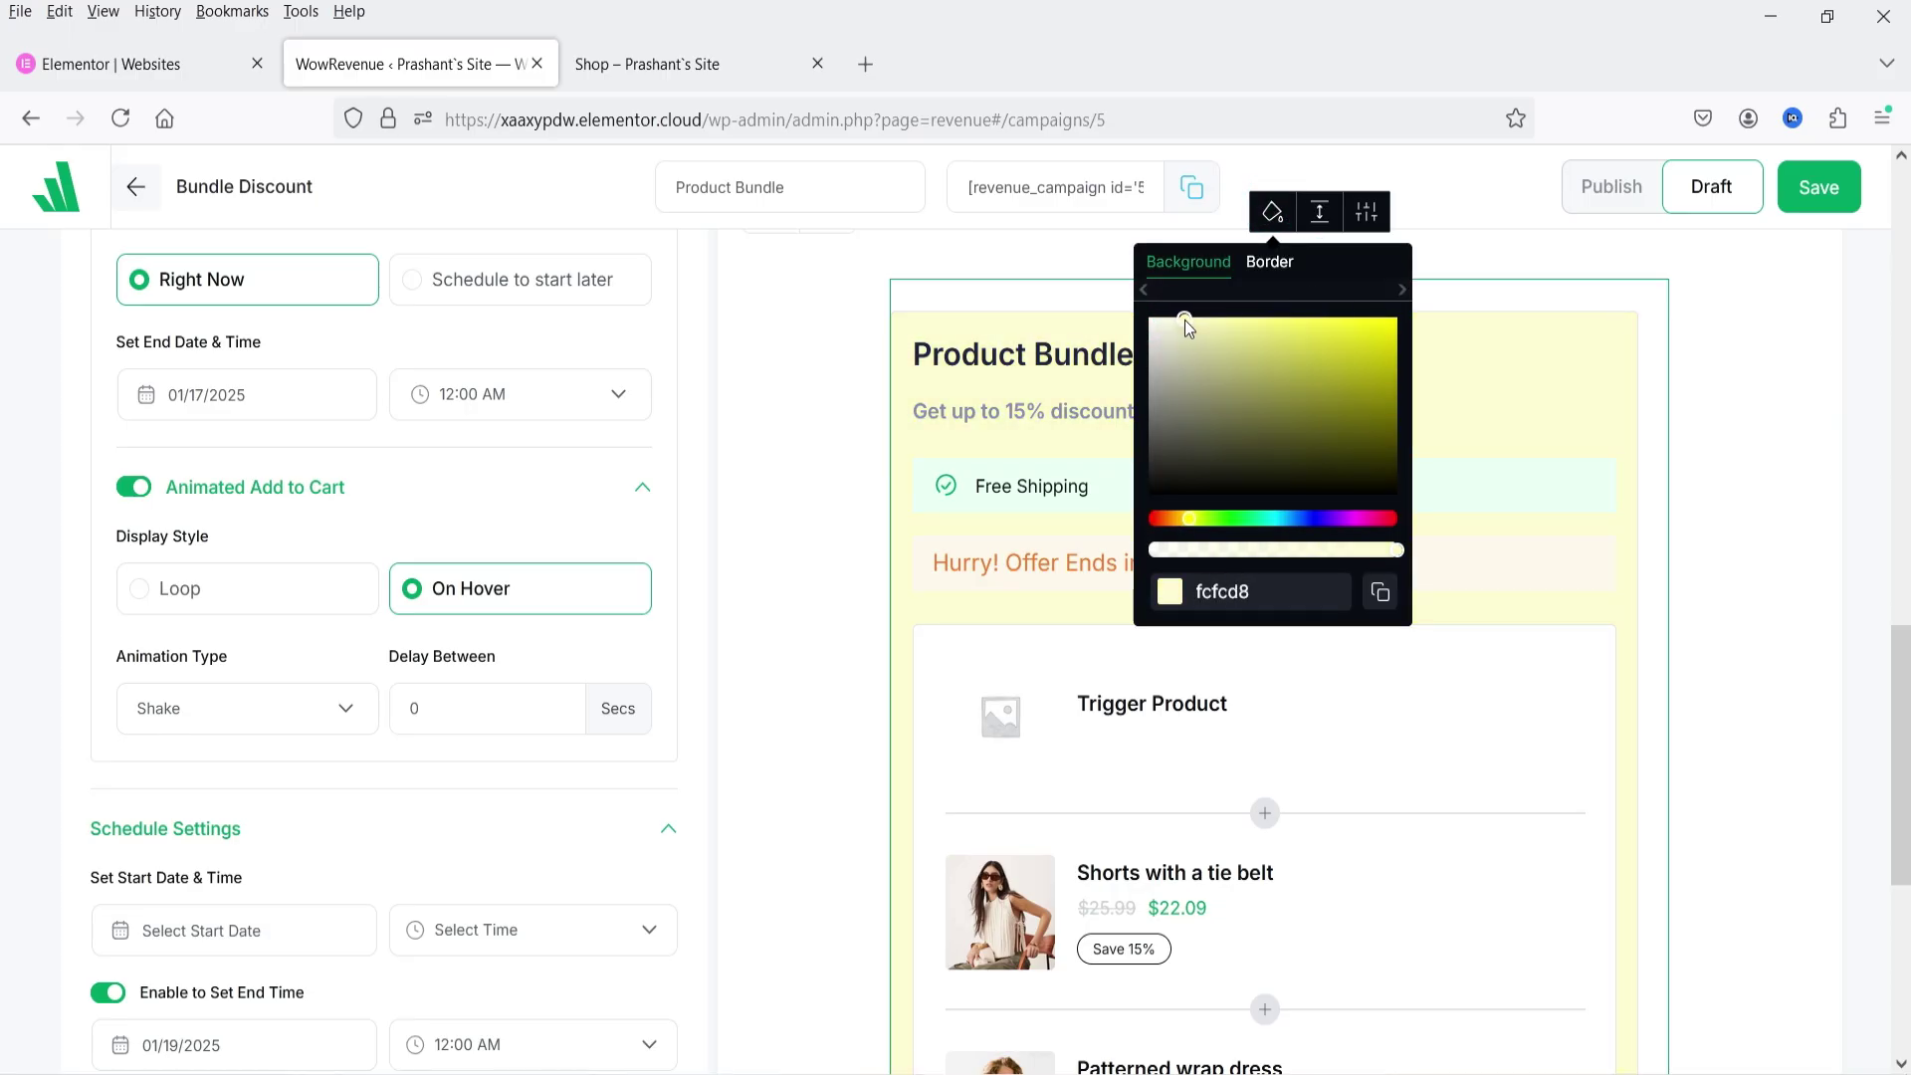
Step: Set the bundle container's left spacing to 24
{"action": "left_click", "coordinate": [1320, 206]}
{"action": "double_click", "coordinate": [1384, 311]}
{"action": "type", "text": "24"}
{"action": "left_click", "coordinate": [1635, 472]}
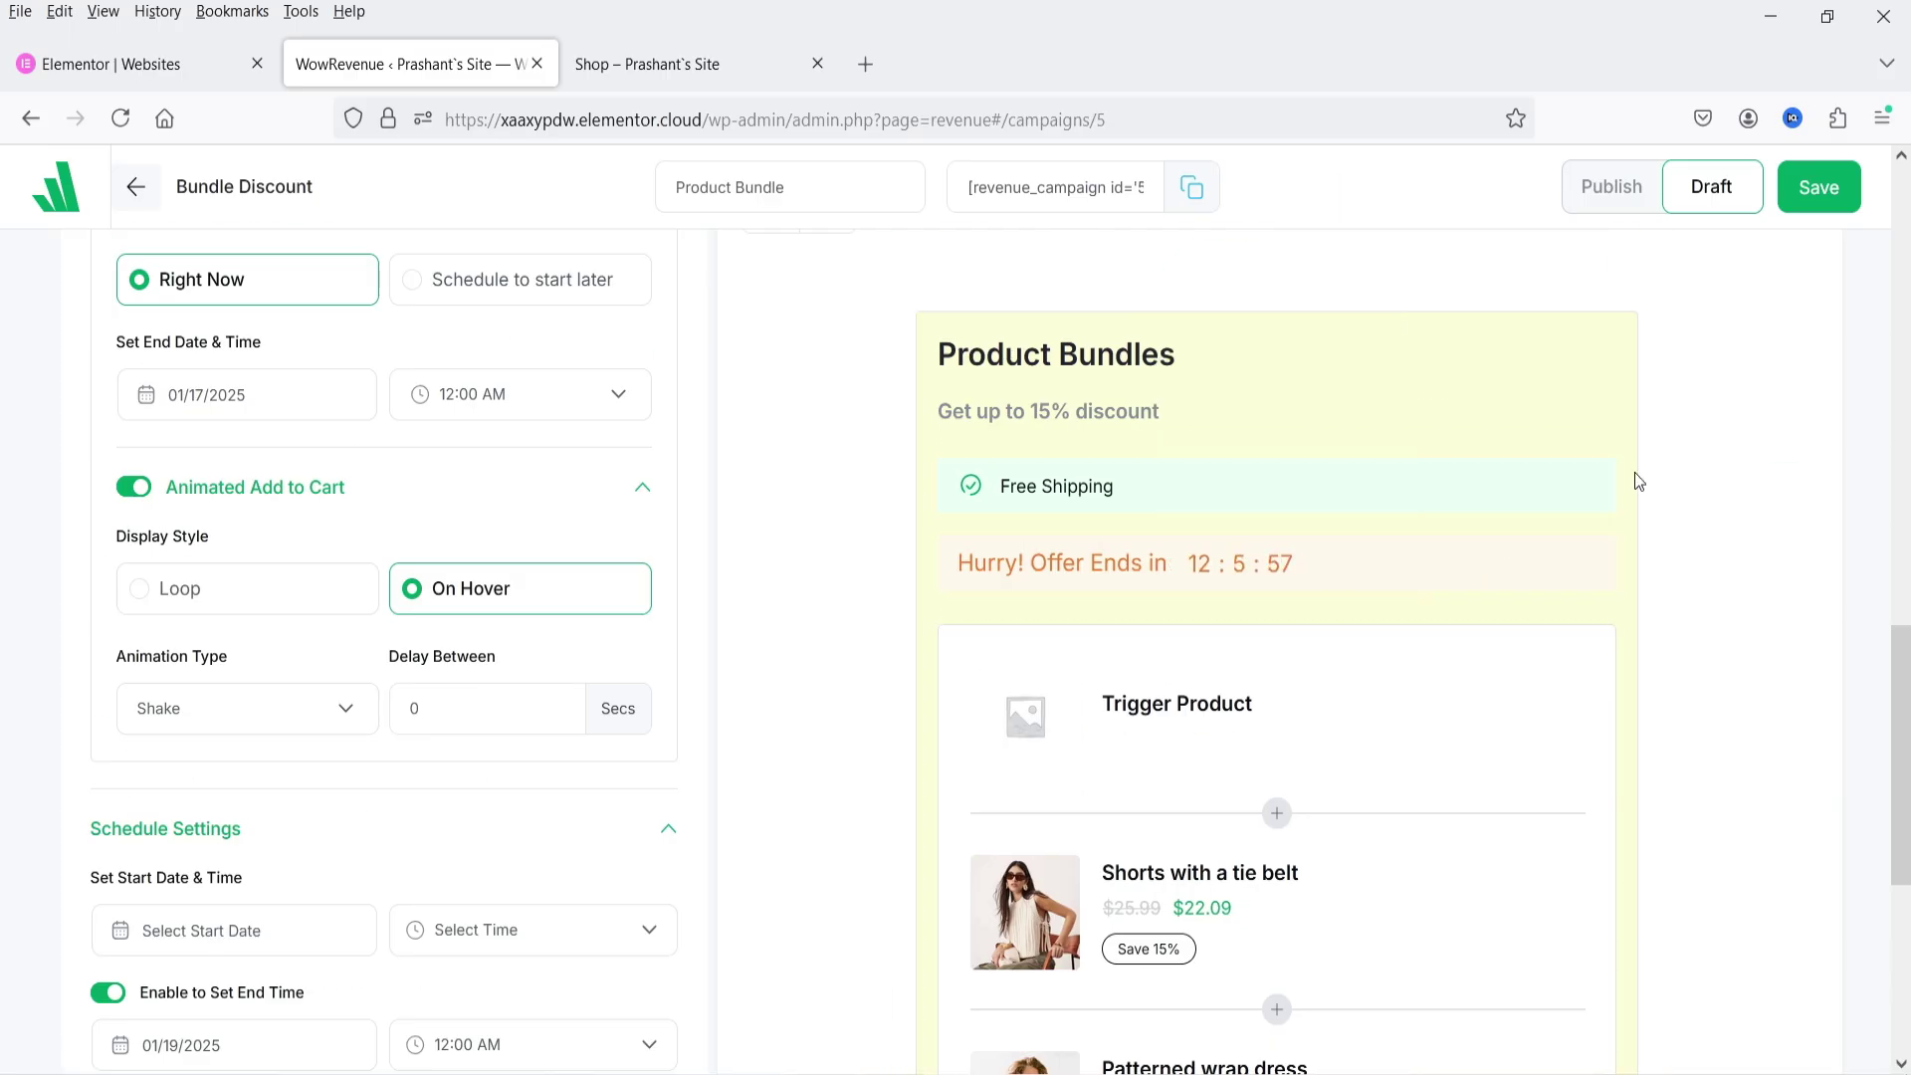
Step: Switch the campaign's status from draft to Publish and save it
{"action": "left_click", "coordinate": [1607, 211]}
{"action": "left_click", "coordinate": [1812, 194]}
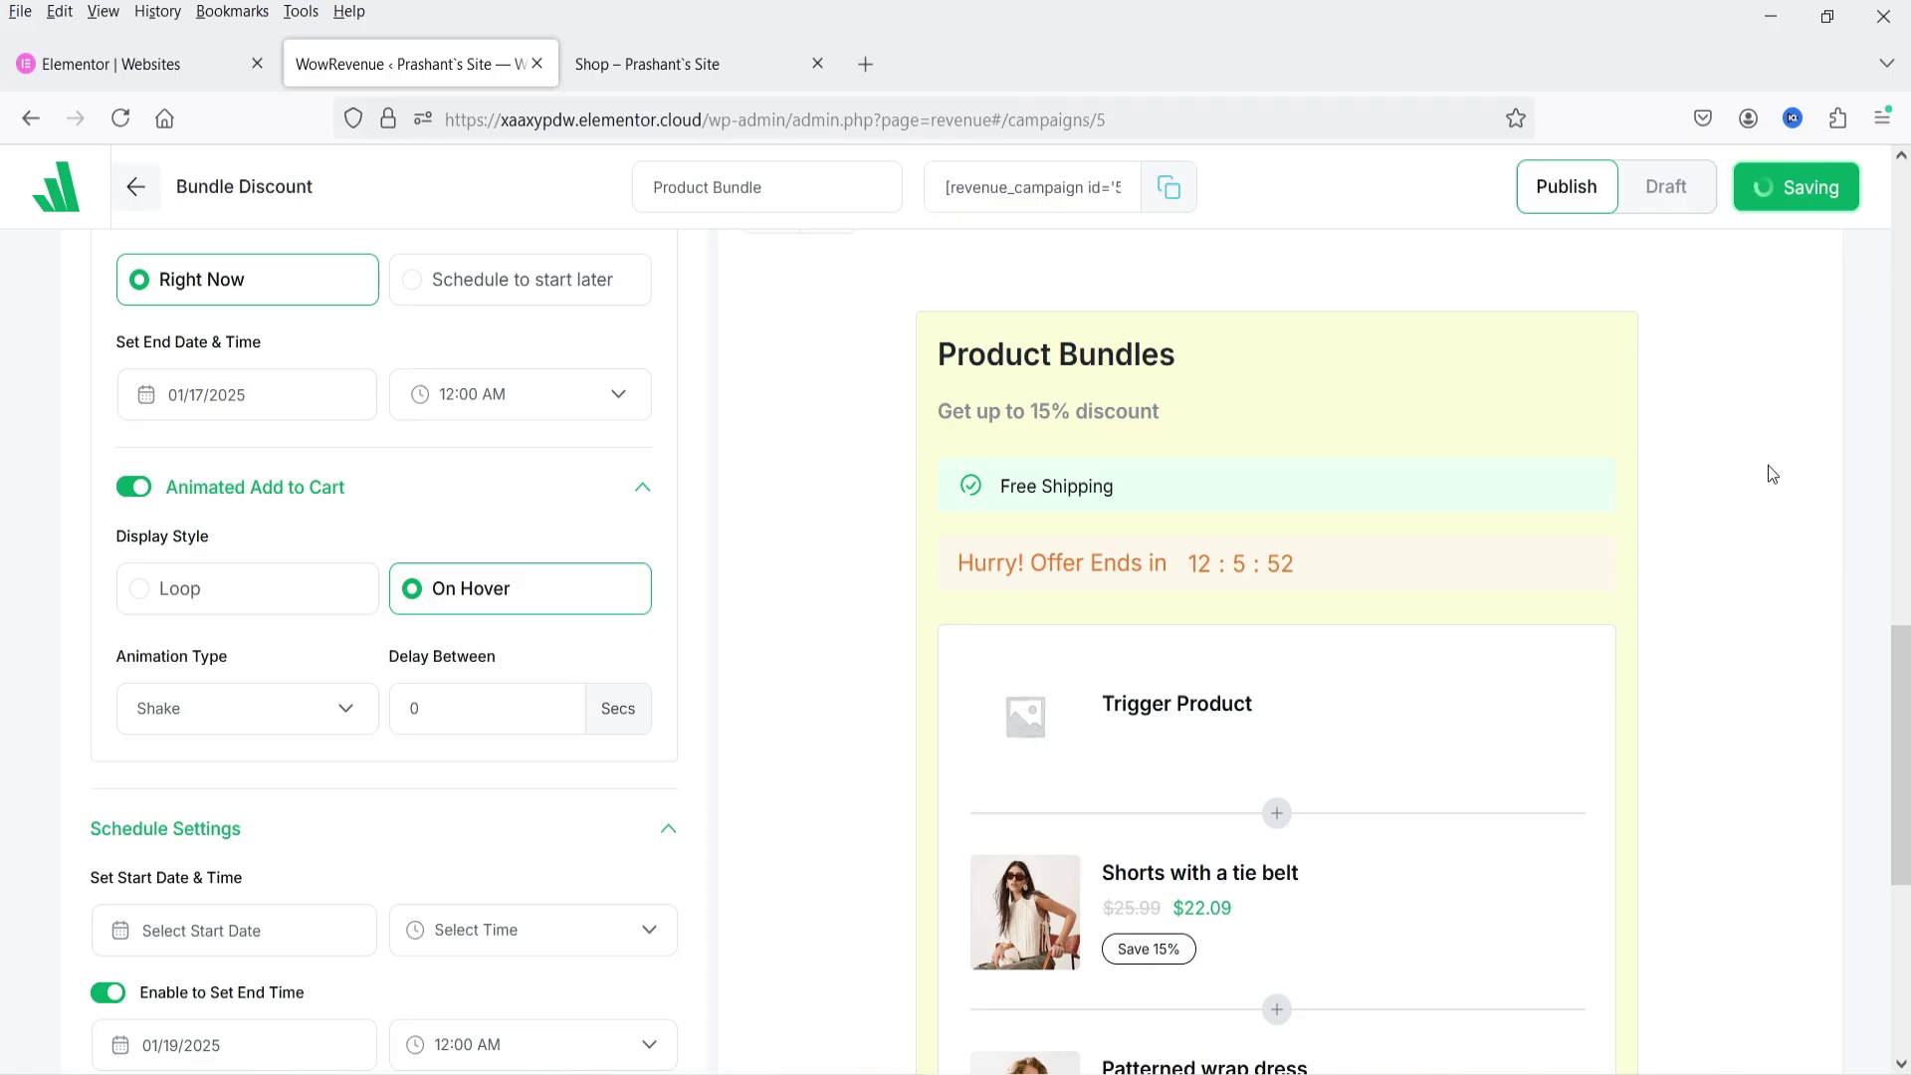
Step: Check which specific product is set as the campaign trigger in the bundle campaign's settings
{"action": "left_click", "coordinate": [651, 44]}
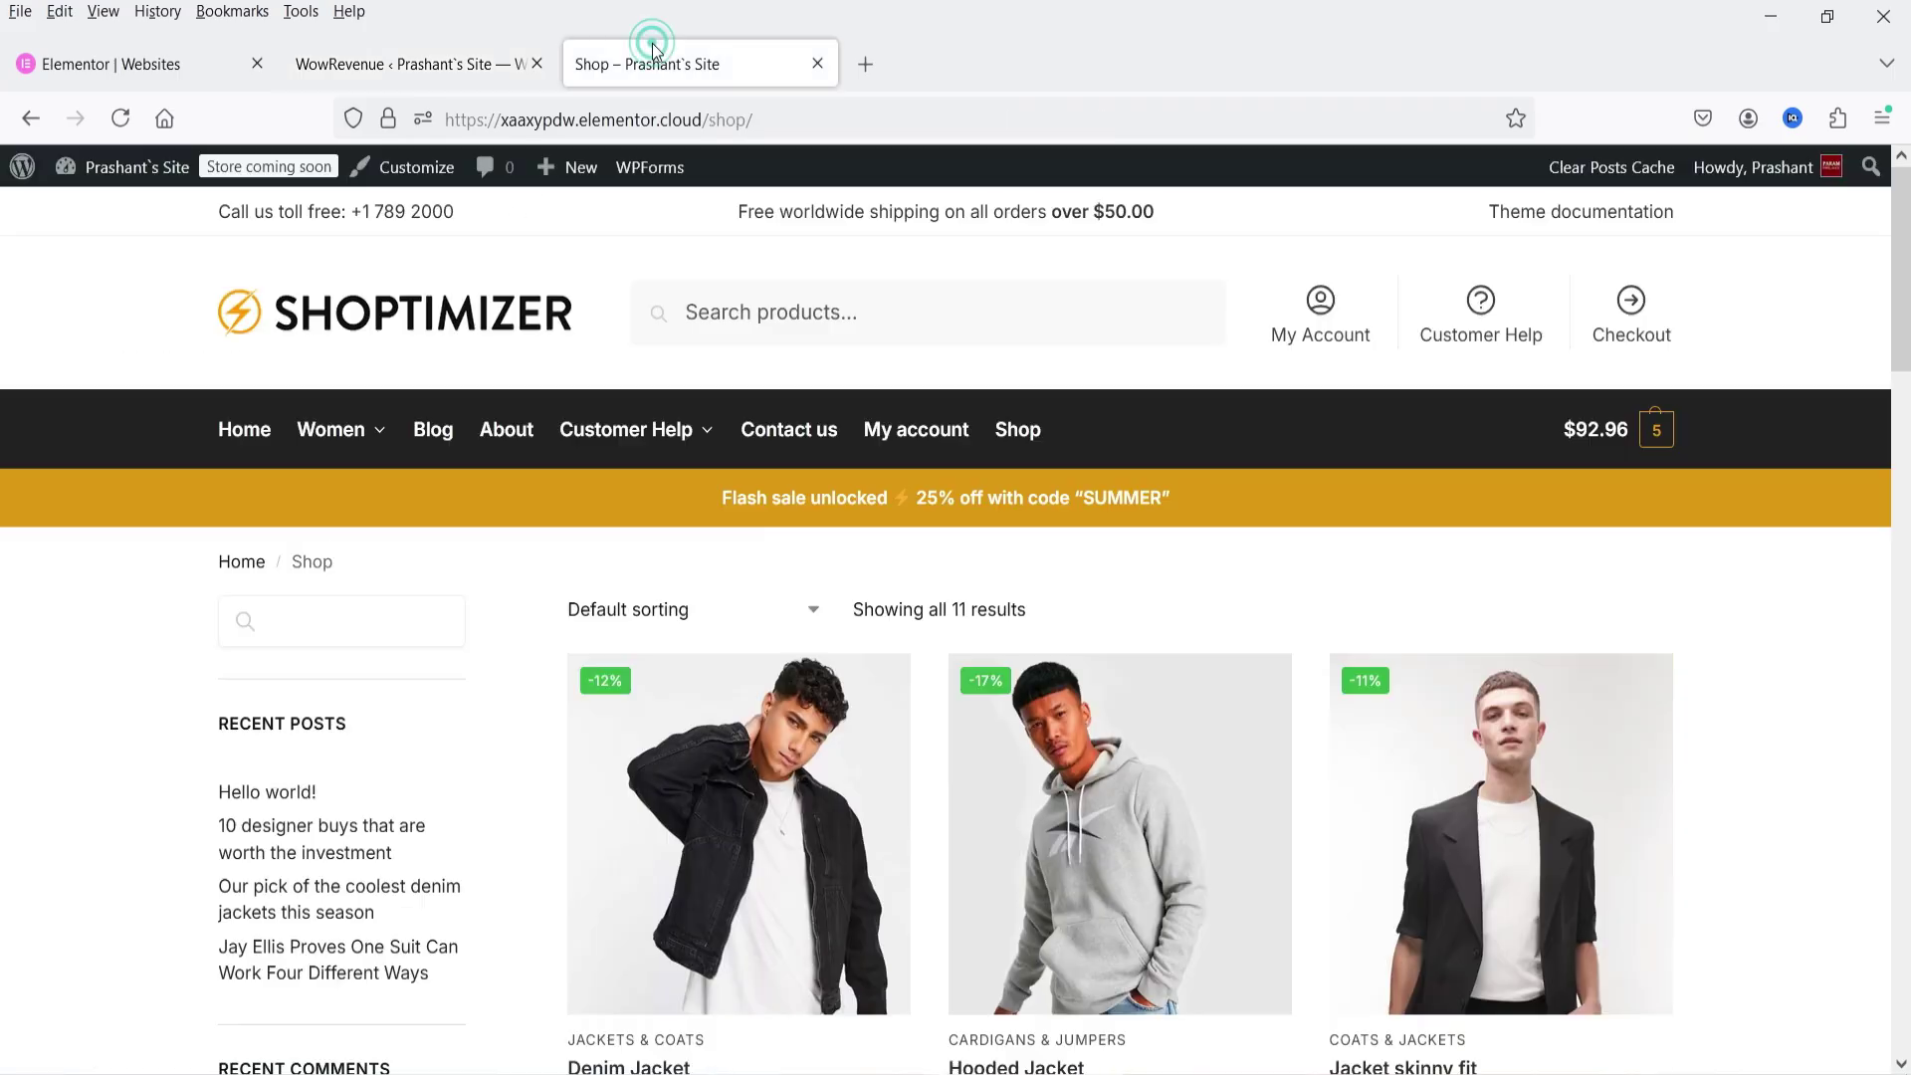
{"action": "left_click", "coordinate": [458, 69]}
{"action": "scroll", "coordinate": [763, 597], "scroll_direction": "down", "scroll_amount": 5}
{"action": "scroll", "coordinate": [763, 597], "scroll_direction": "up", "scroll_amount": 10}
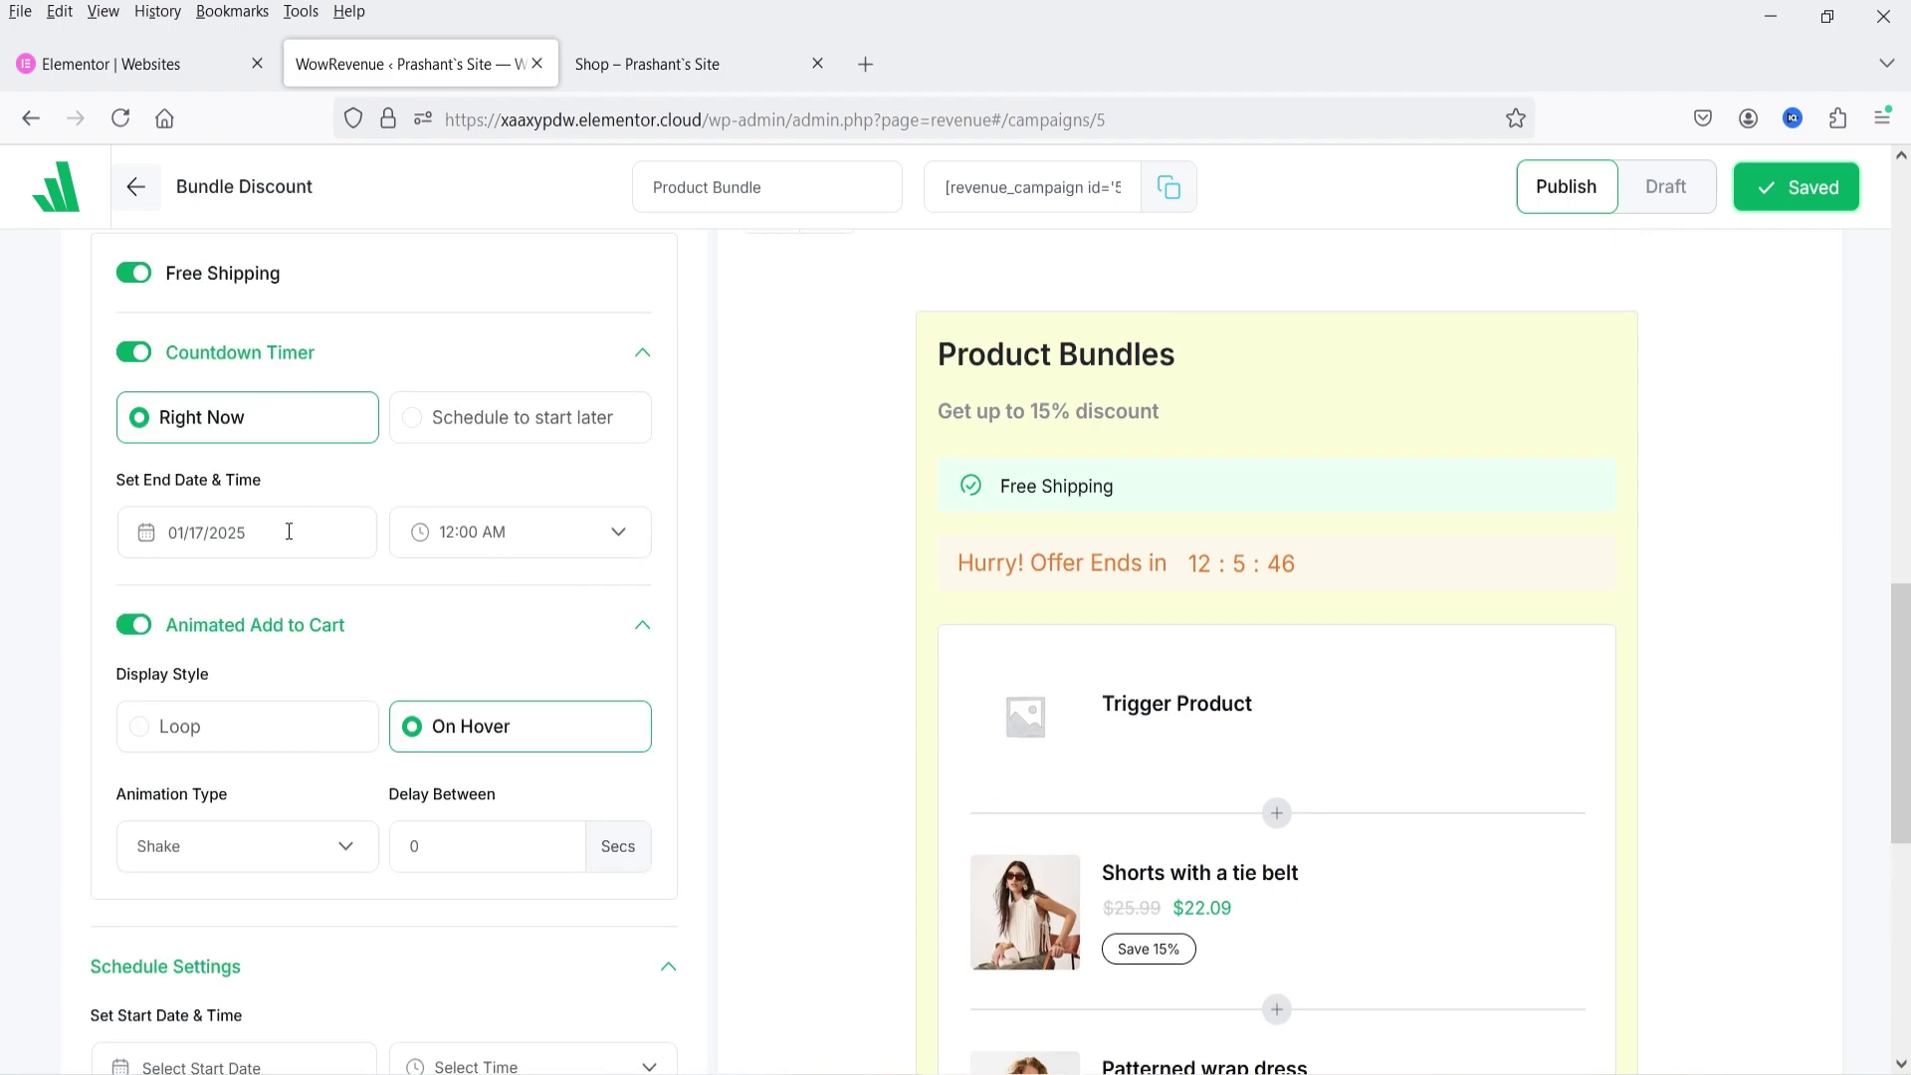
{"action": "scroll", "coordinate": [250, 554], "scroll_direction": "up", "scroll_amount": 5}
{"action": "mouse_move", "coordinate": [408, 593]}
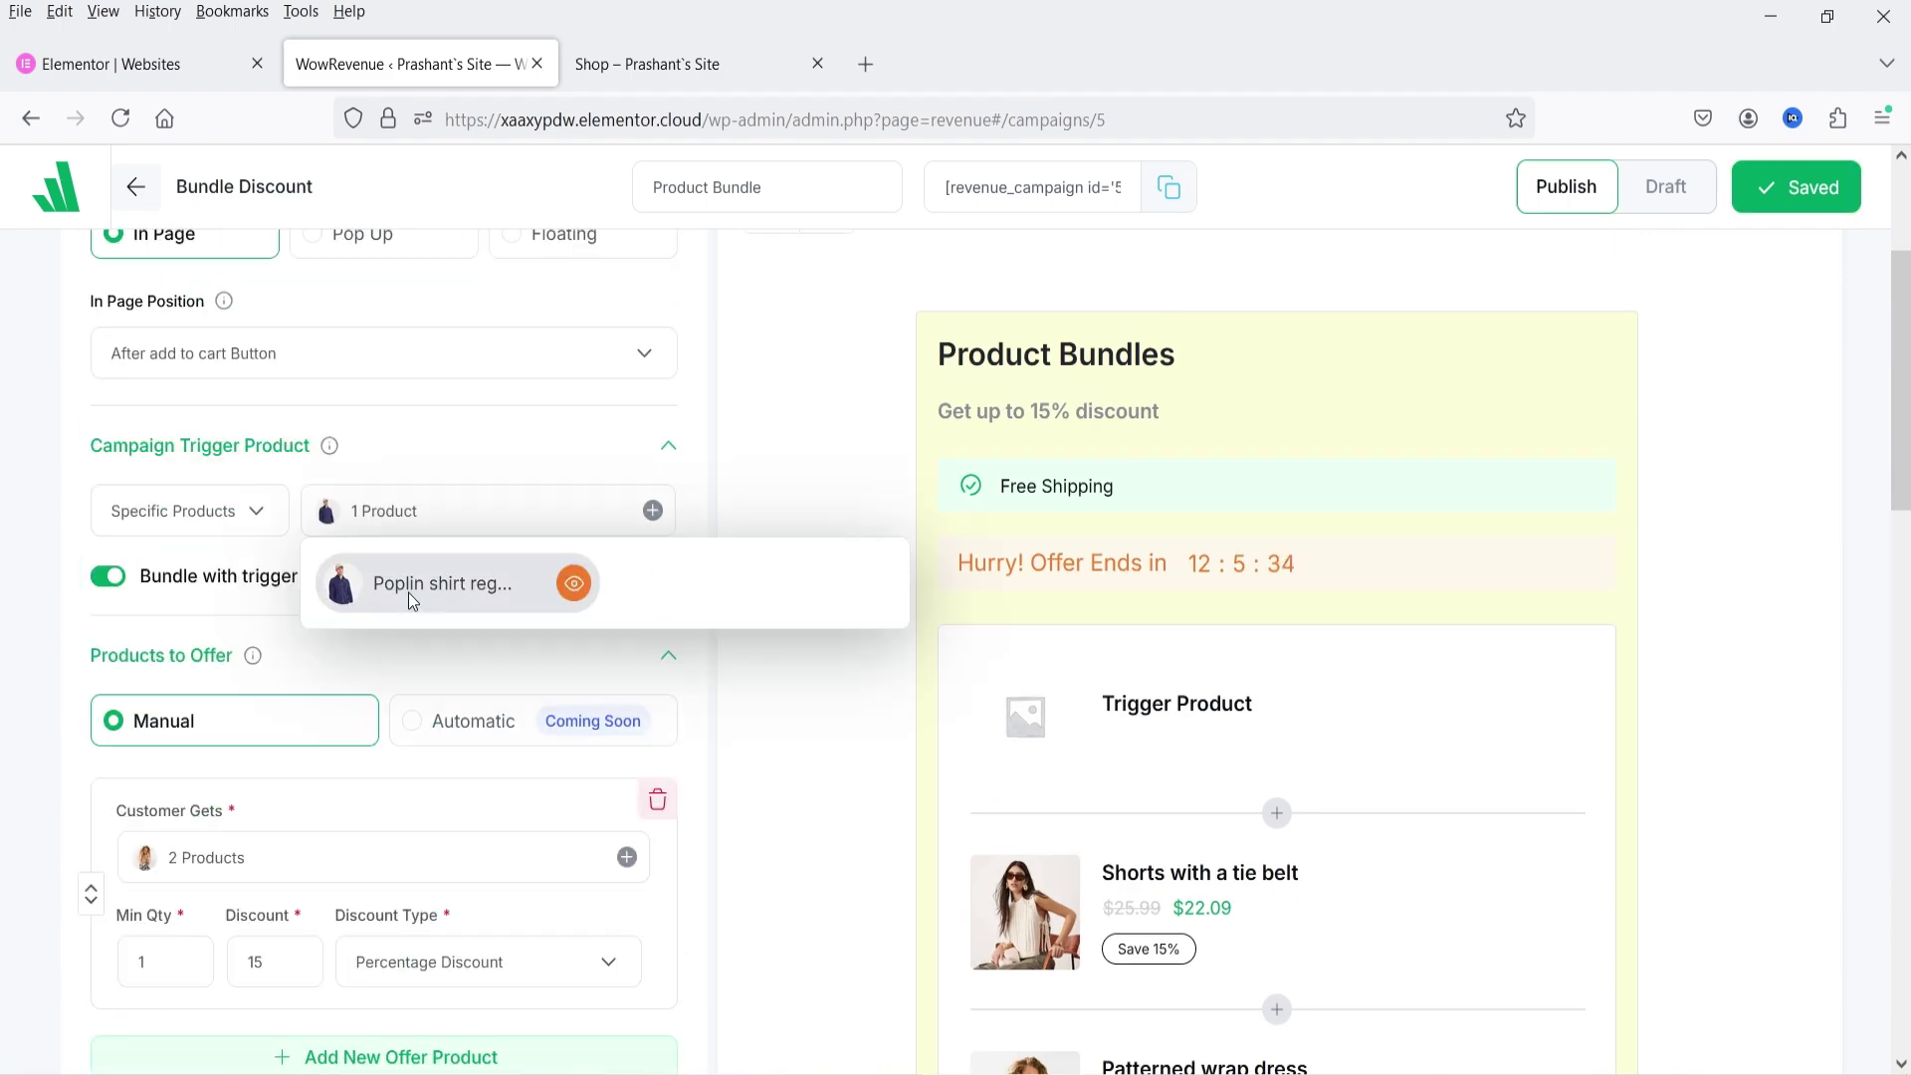
Step: Open the product page of Poplin shirt regular fit from the store's shop page
{"action": "left_click", "coordinate": [637, 64]}
{"action": "scroll", "coordinate": [1747, 526], "scroll_direction": "down", "scroll_amount": 6}
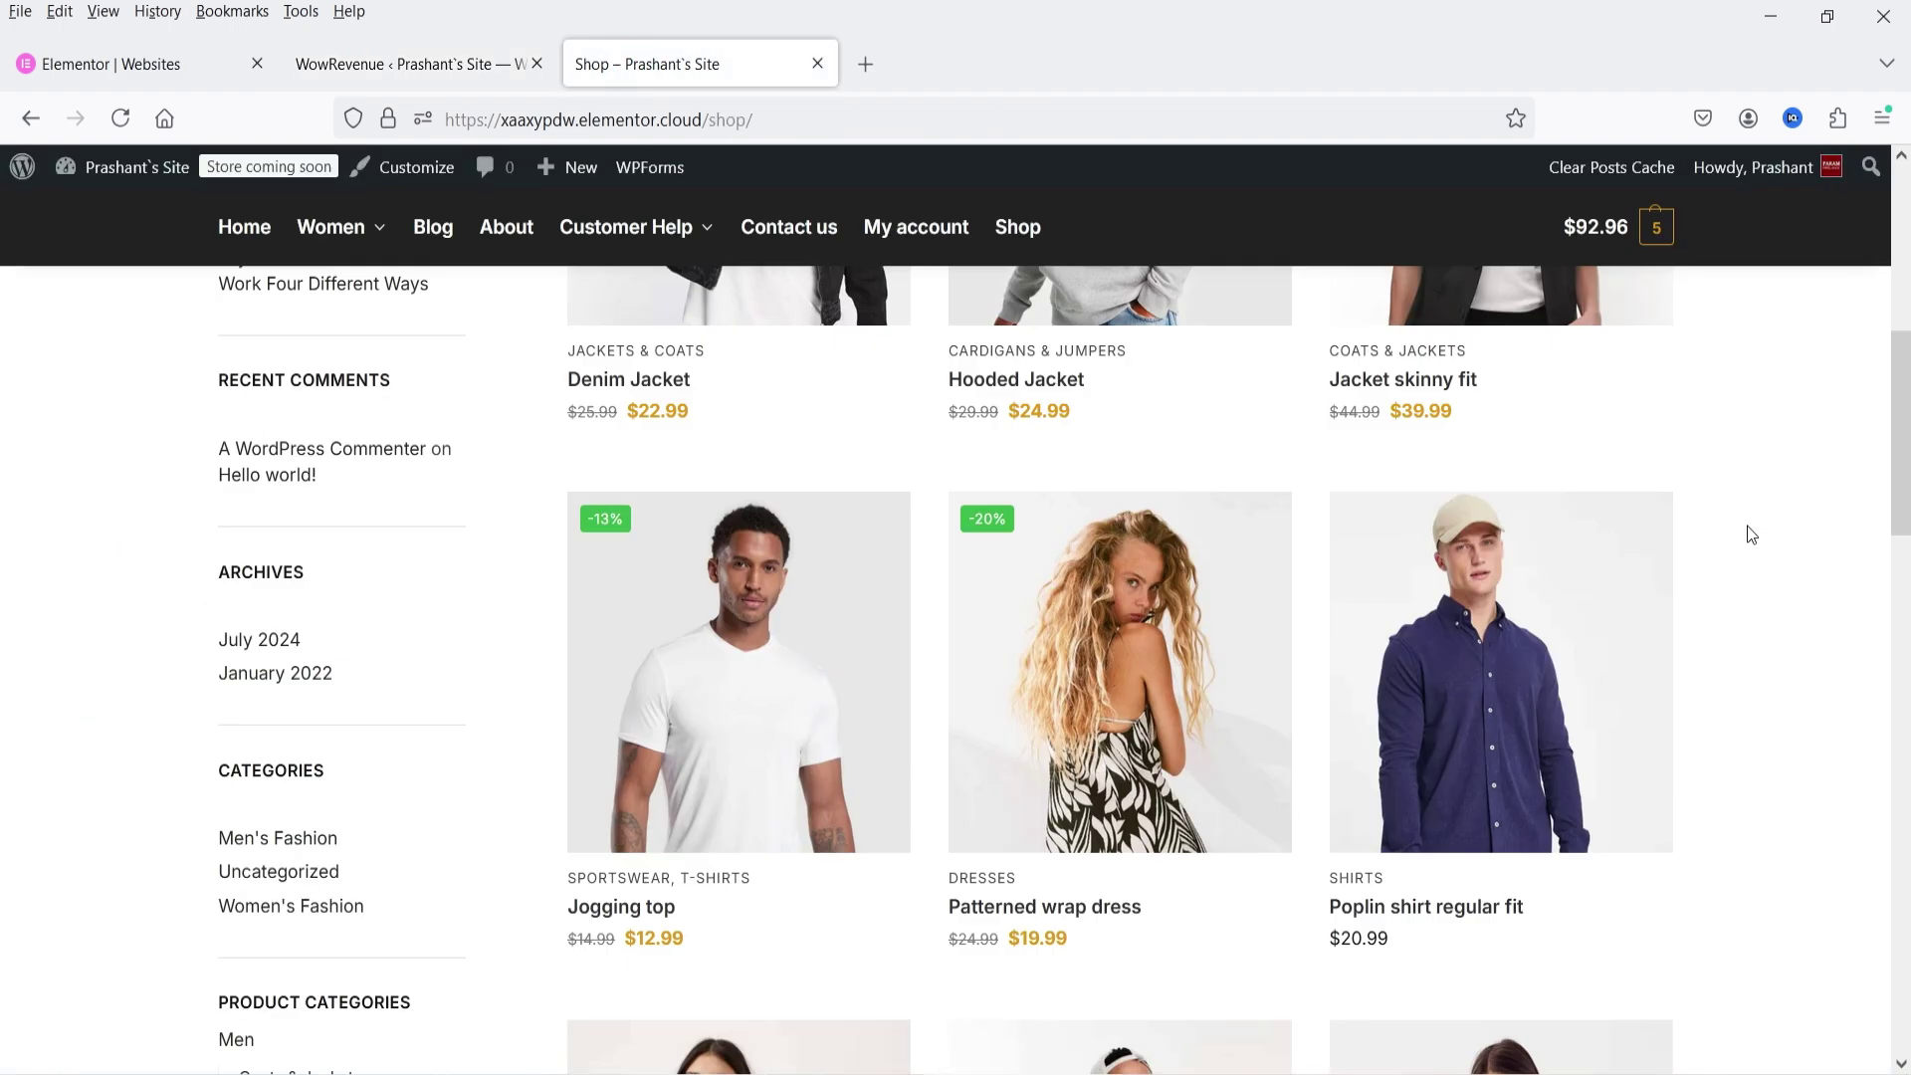
{"action": "scroll", "coordinate": [1753, 533], "scroll_direction": "down", "scroll_amount": 2}
{"action": "scroll", "coordinate": [1692, 637], "scroll_direction": "up", "scroll_amount": 4}
{"action": "left_click", "coordinate": [1433, 697]}
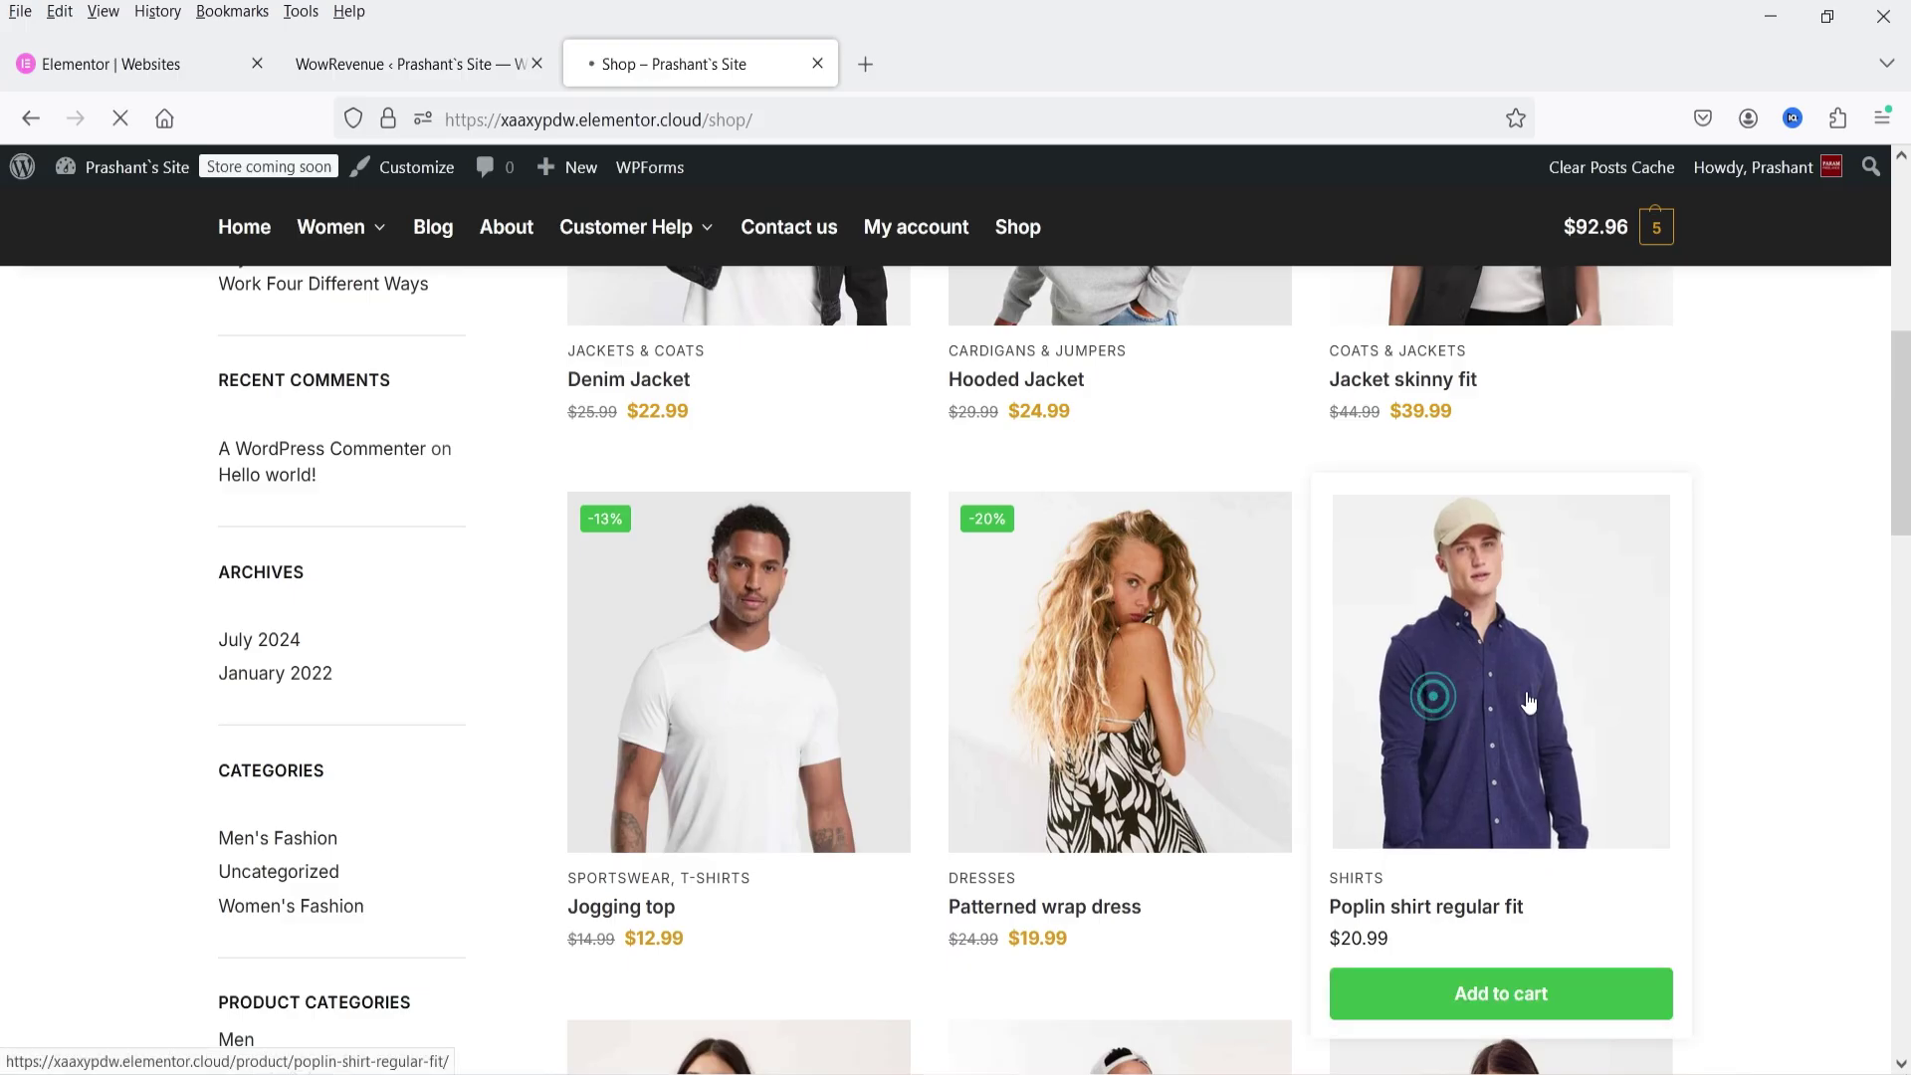
Step: Examine the published bundle on the product page, including its free shipping note, countdown timer, bundled products, discounts and total
{"action": "scroll", "coordinate": [1826, 557], "scroll_direction": "down", "scroll_amount": 4}
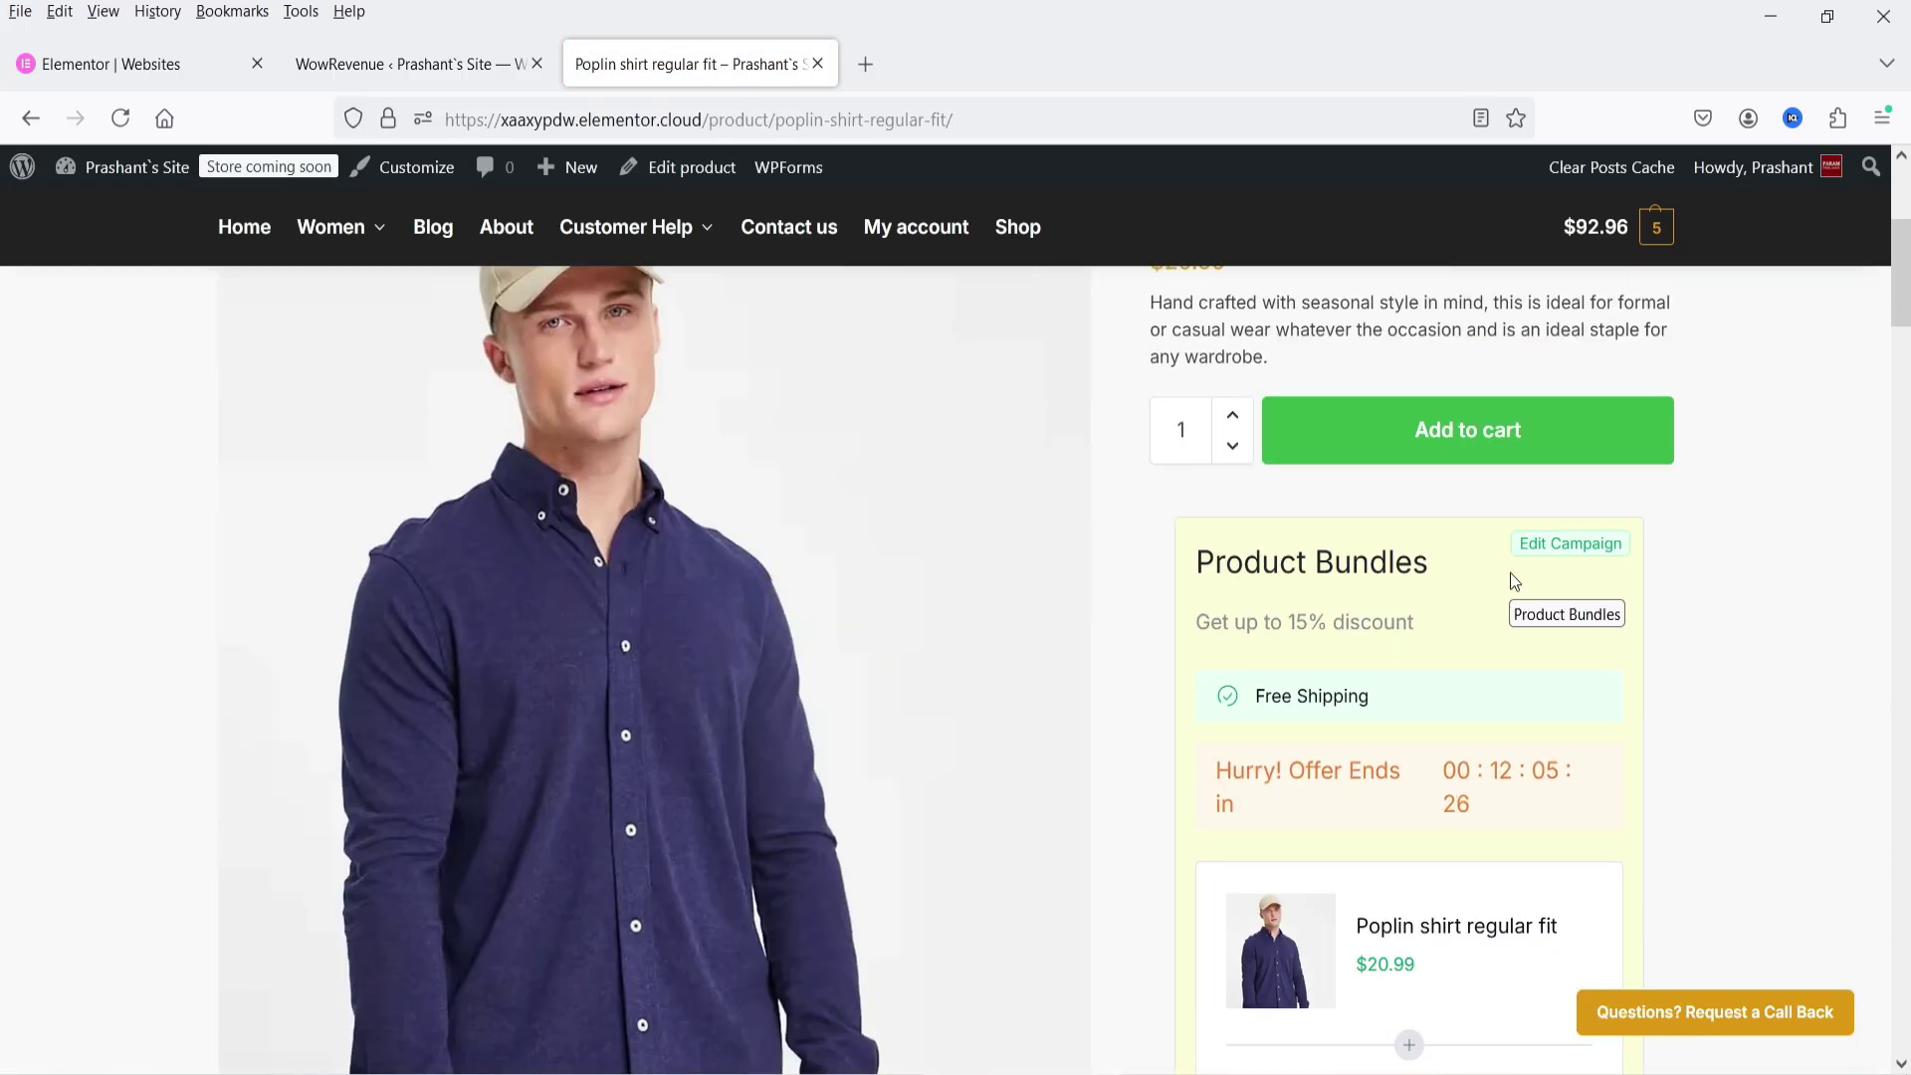
{"action": "scroll", "coordinate": [1513, 571], "scroll_direction": "down", "scroll_amount": 3}
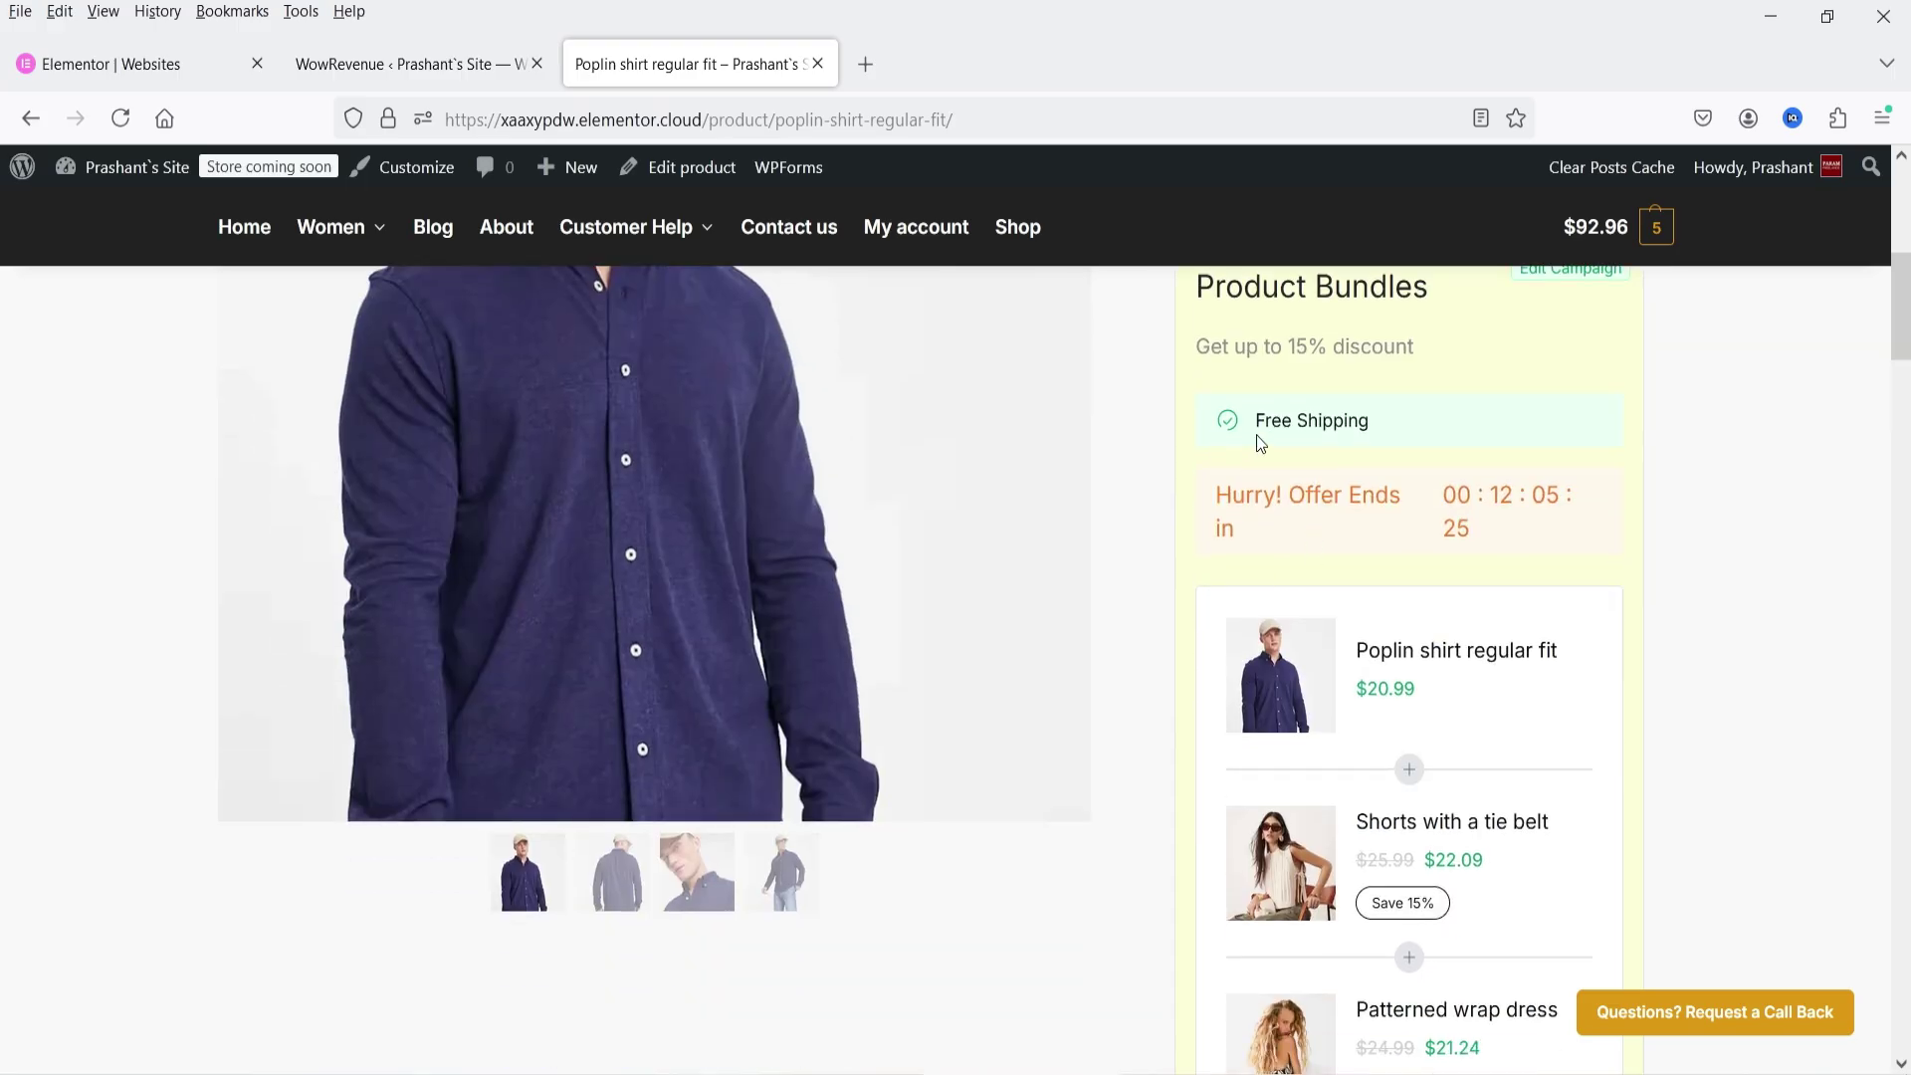
{"action": "scroll", "coordinate": [1487, 428], "scroll_direction": "up", "scroll_amount": 2}
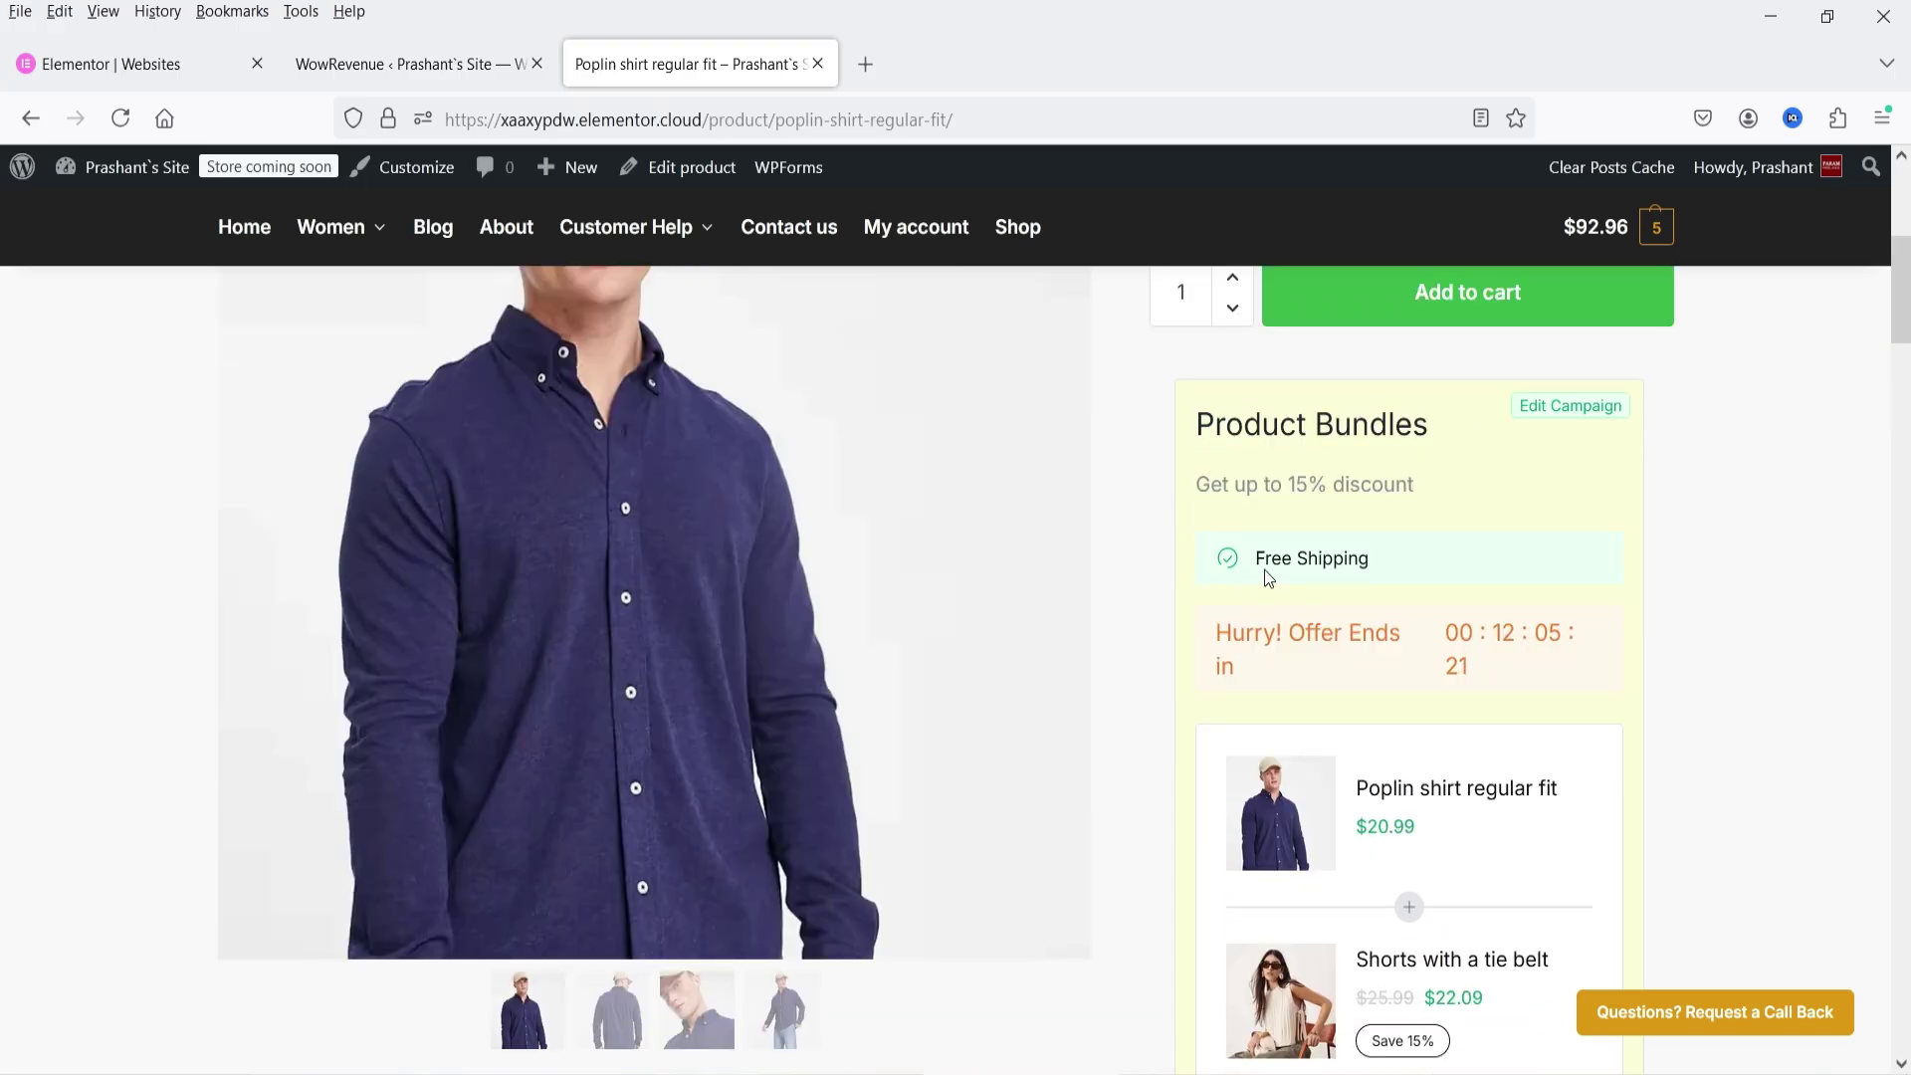
{"action": "scroll", "coordinate": [1442, 506], "scroll_direction": "down", "scroll_amount": 2}
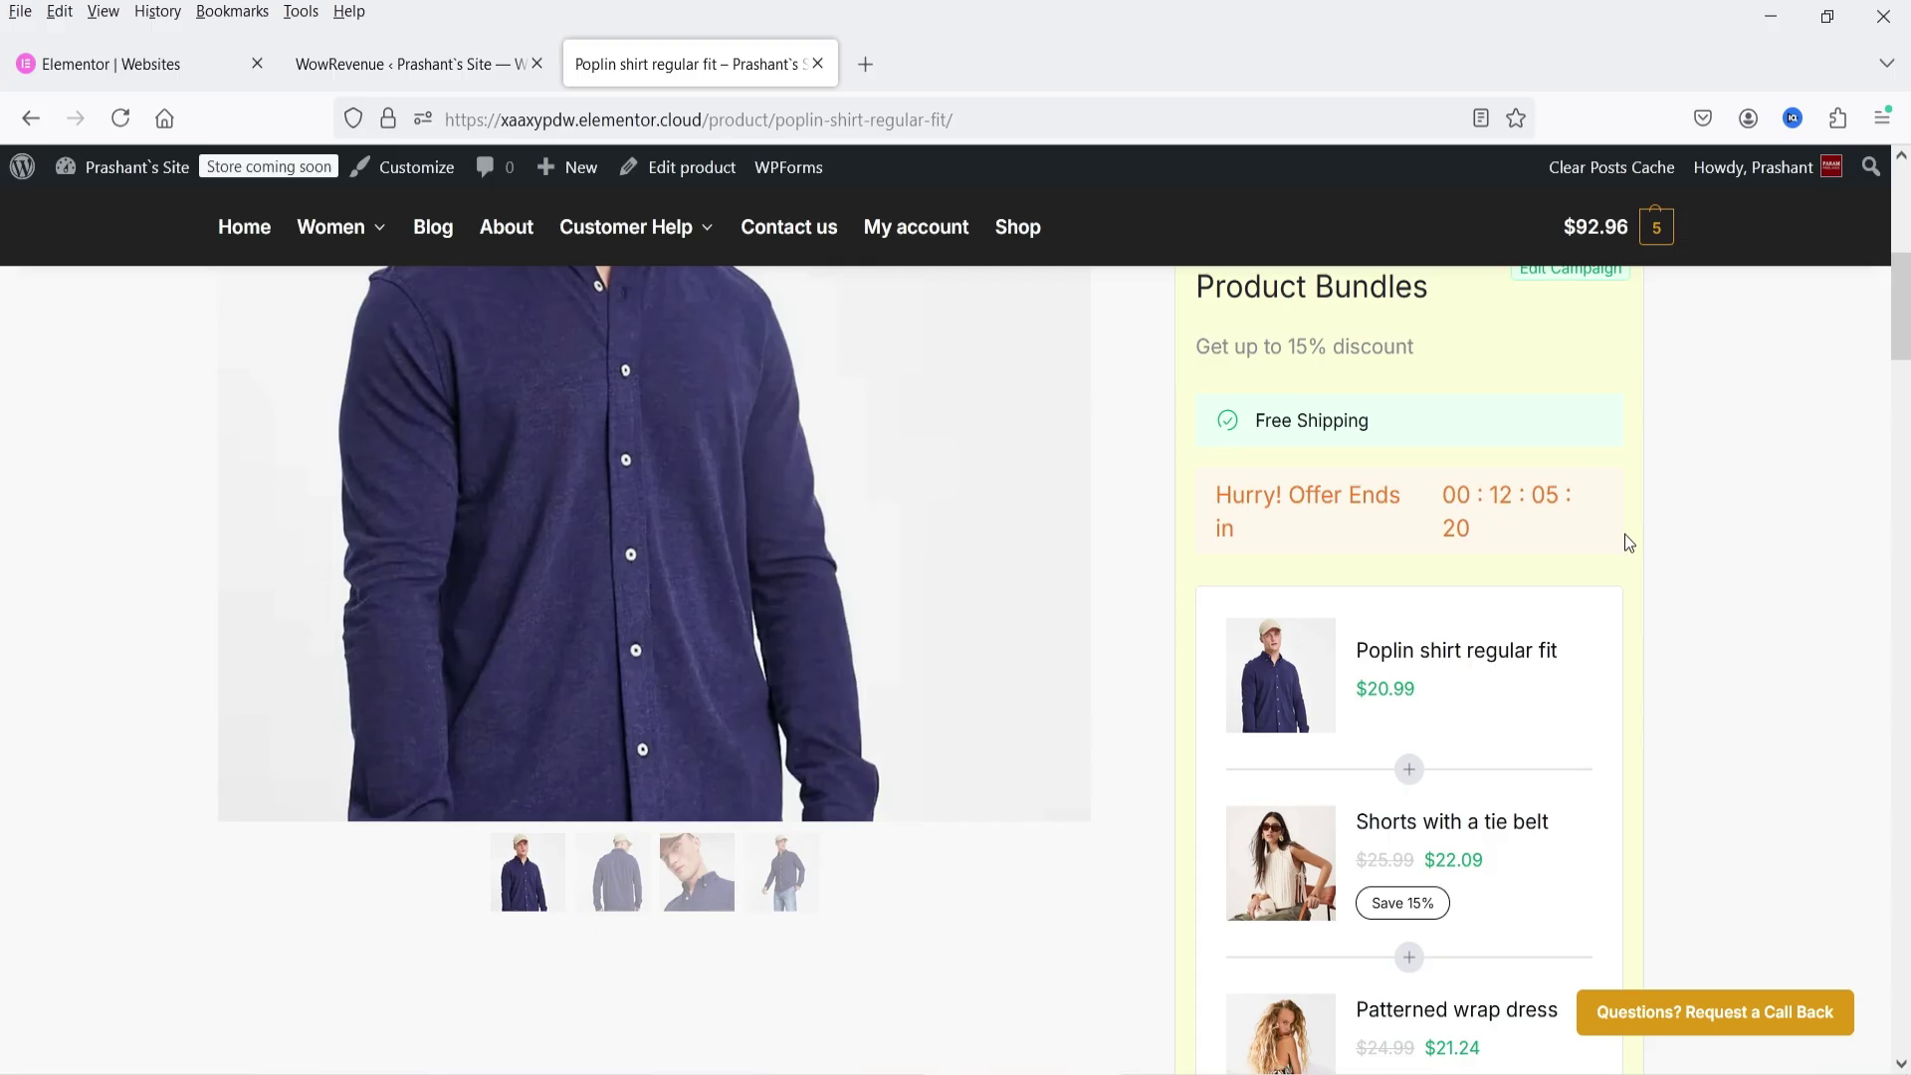
{"action": "scroll", "coordinate": [1715, 512], "scroll_direction": "down", "scroll_amount": 2}
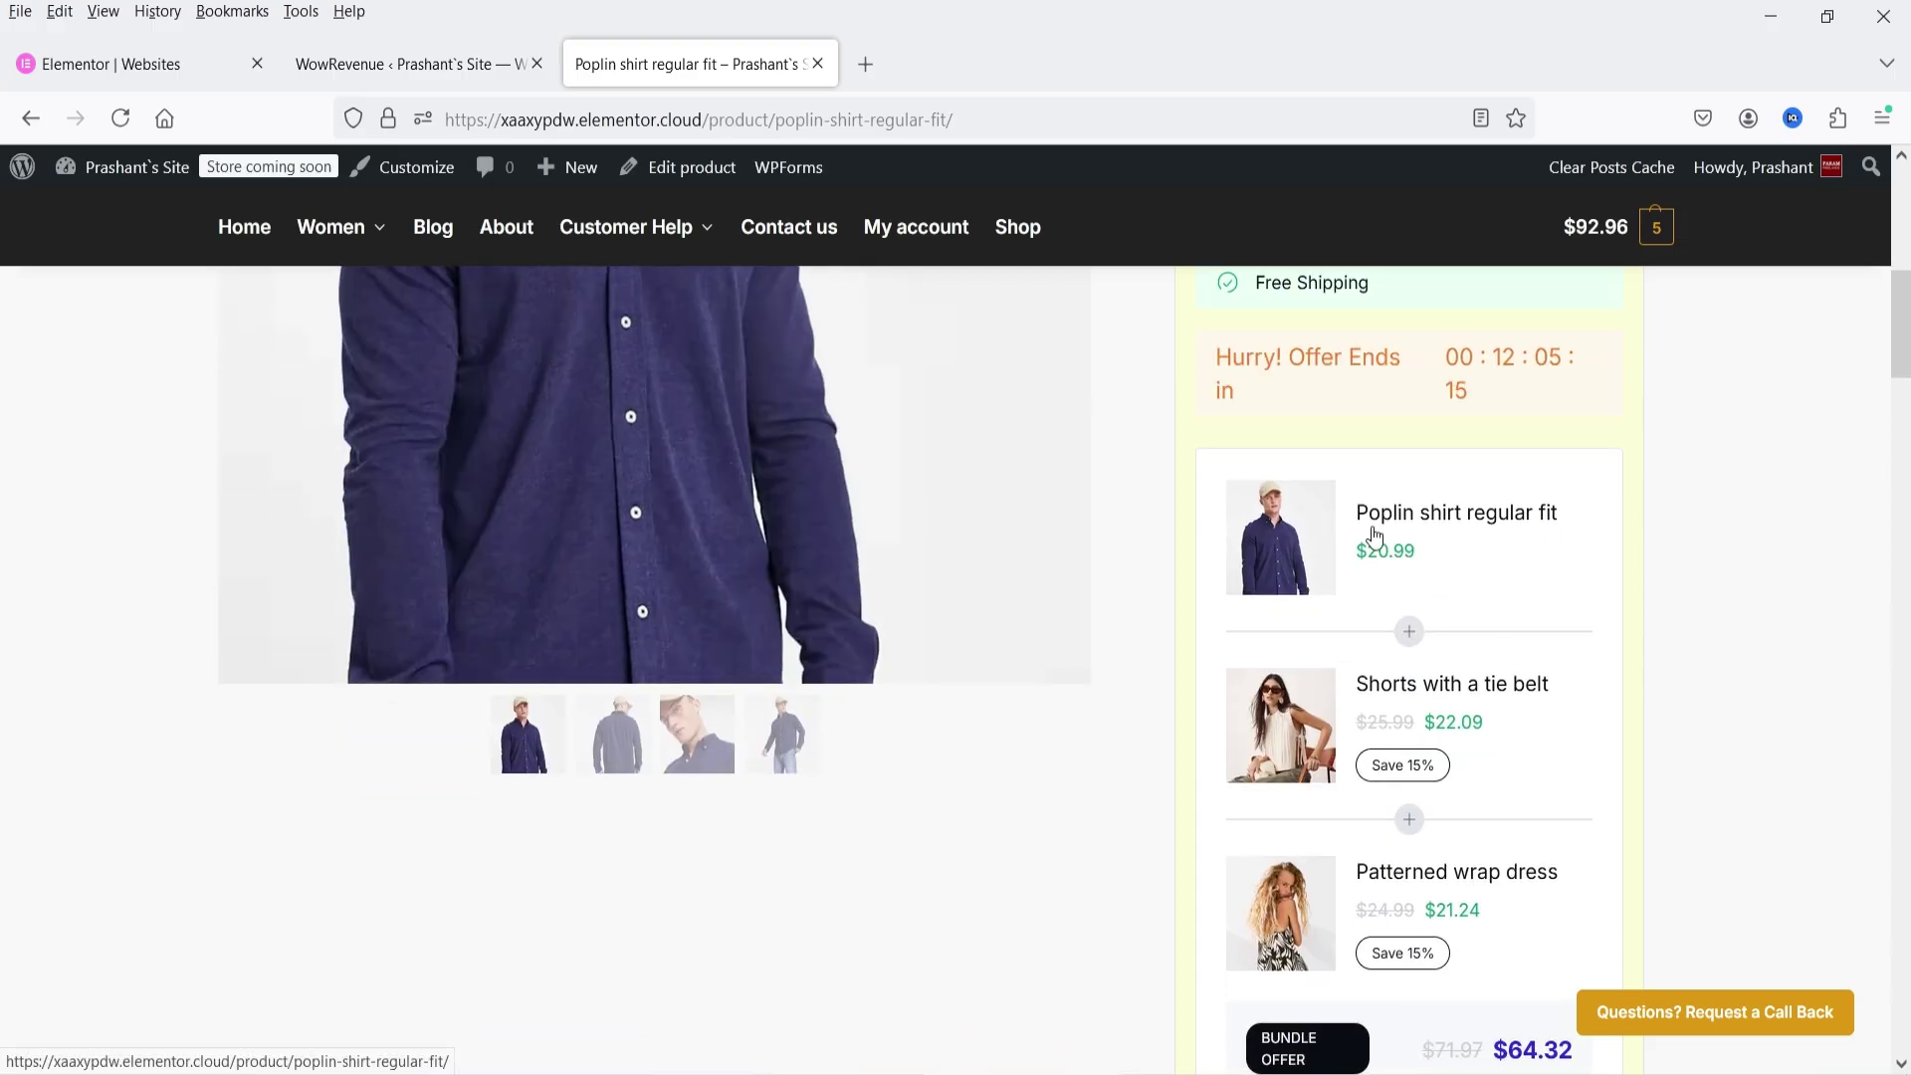
{"action": "scroll", "coordinate": [1735, 530], "scroll_direction": "down", "scroll_amount": 5}
{"action": "scroll", "coordinate": [1737, 618], "scroll_direction": "up", "scroll_amount": 2}
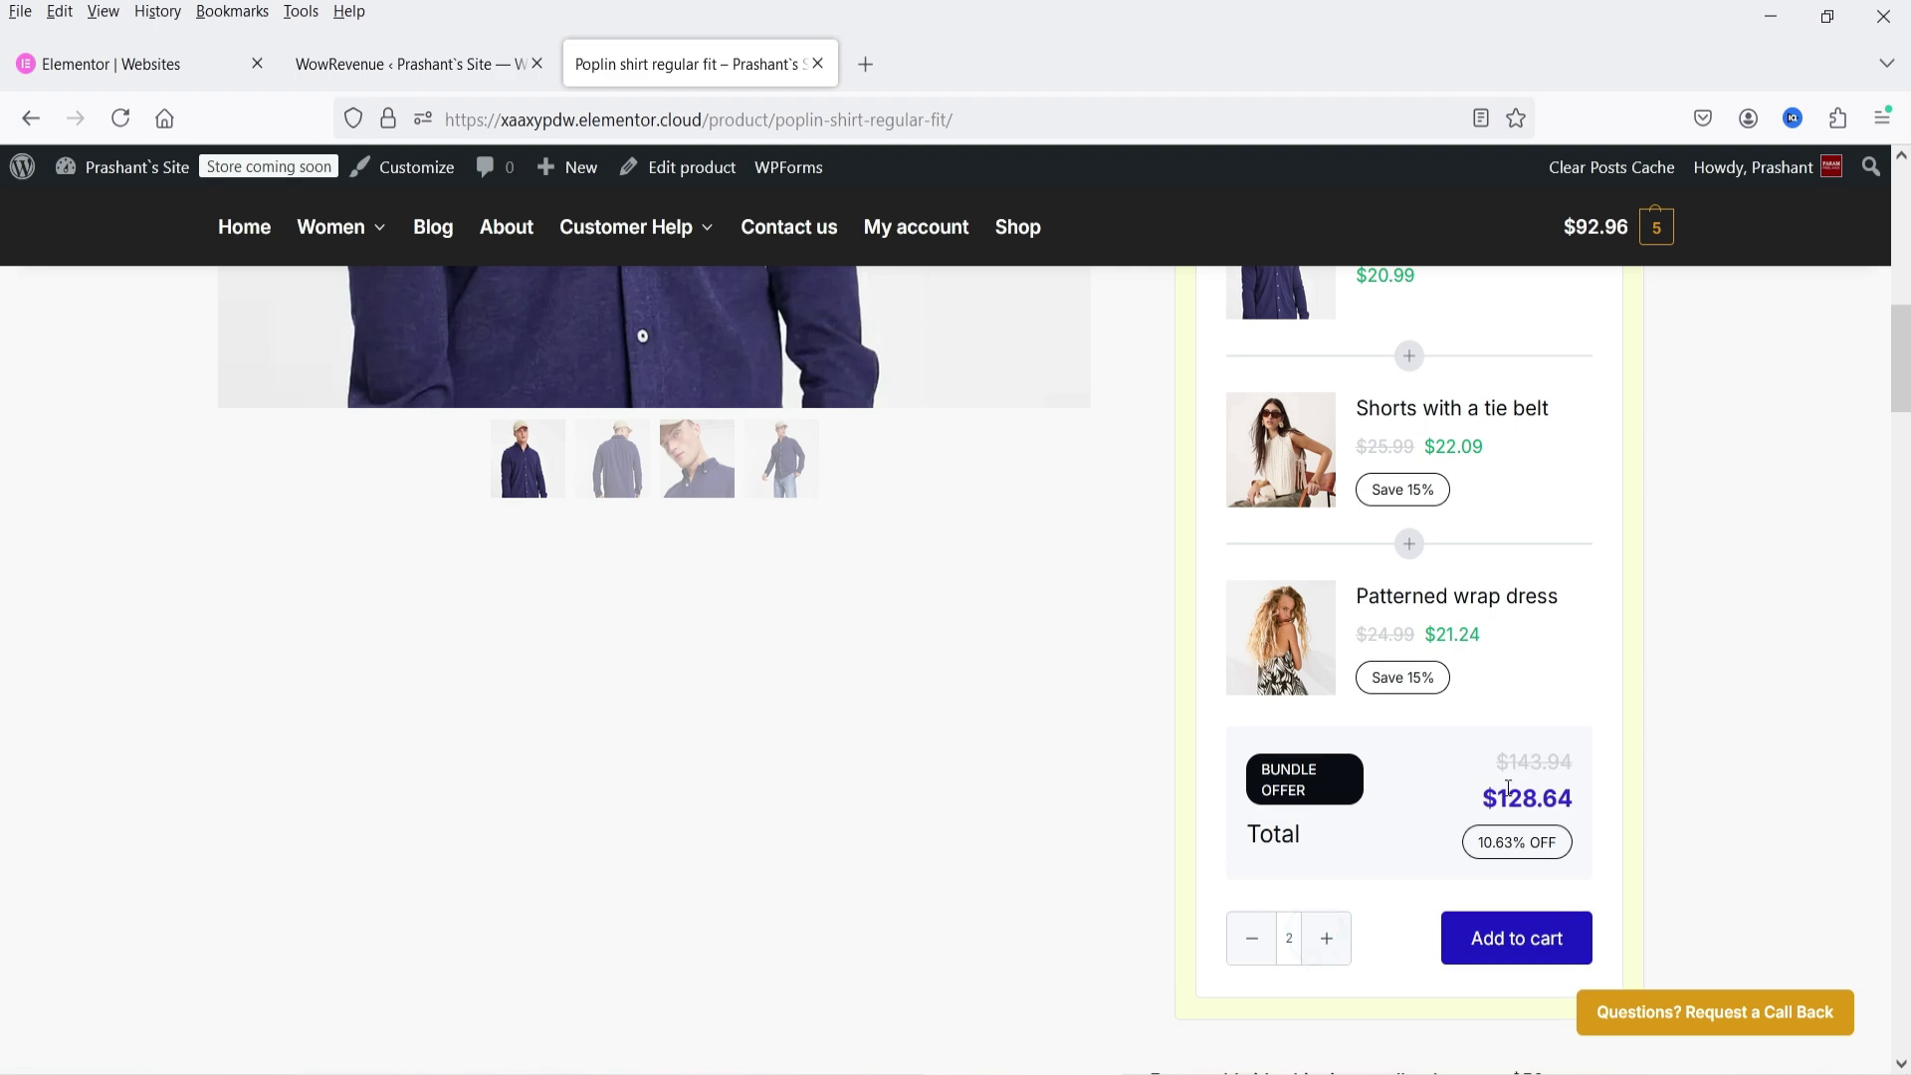
Step: Test the bundle total with quantities 2 and 1 on the product page and return to the campaign editor
{"action": "left_click", "coordinate": [1330, 954]}
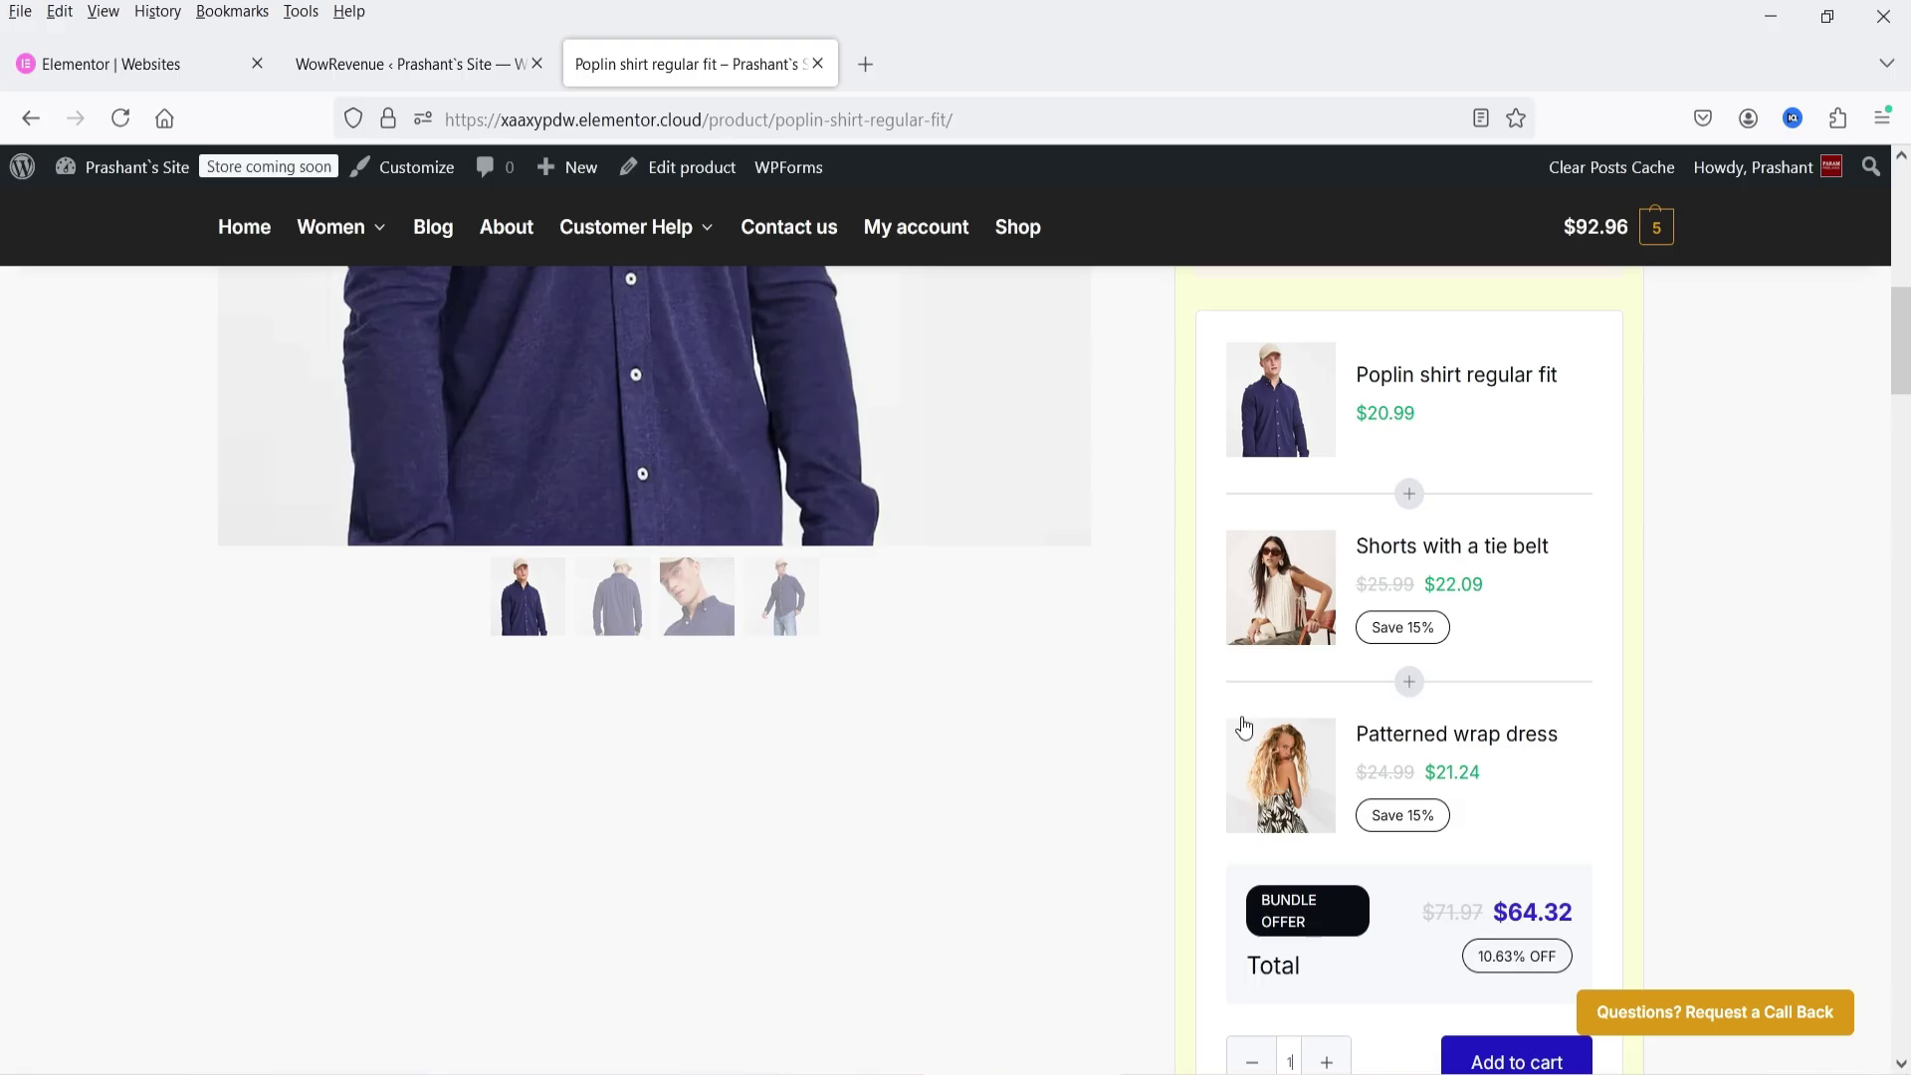
{"action": "scroll", "coordinate": [1495, 617], "scroll_direction": "down", "scroll_amount": 2}
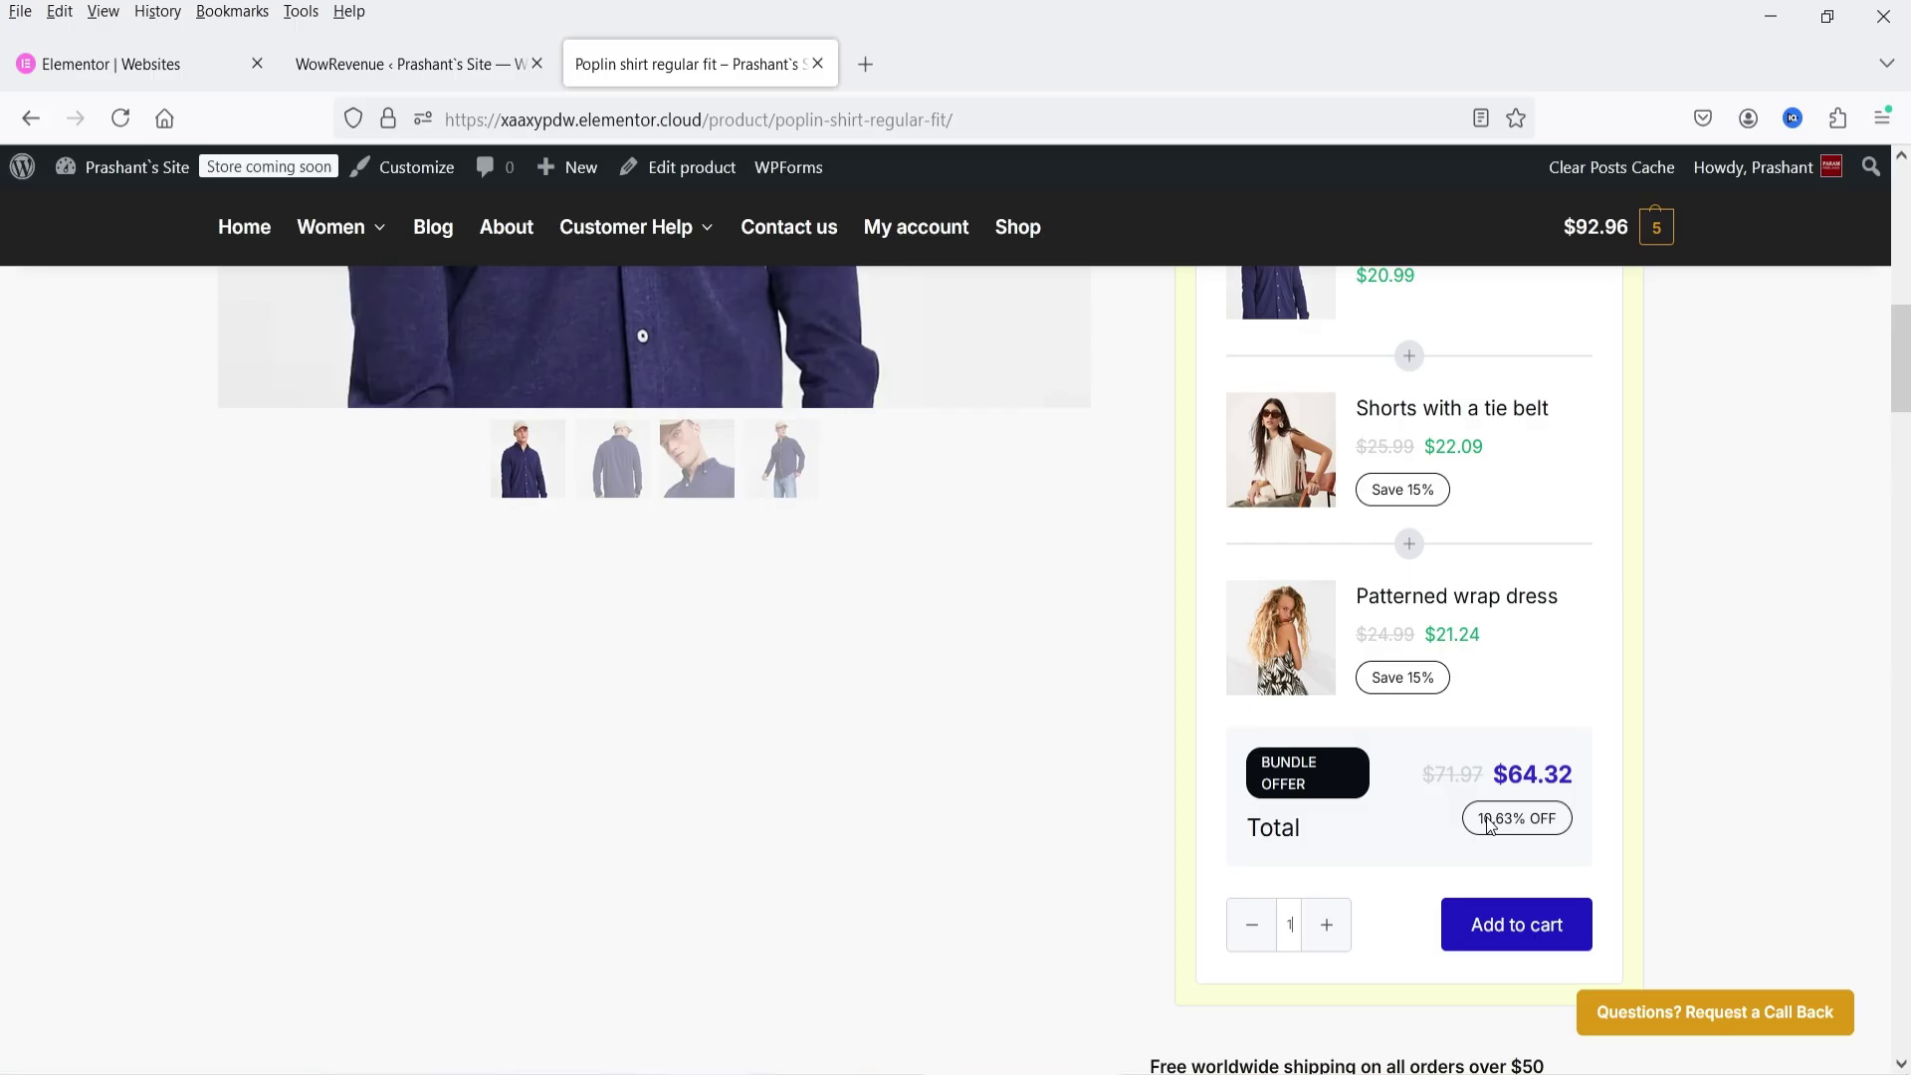
{"action": "key", "text": "ctrl+shift+Tab"}
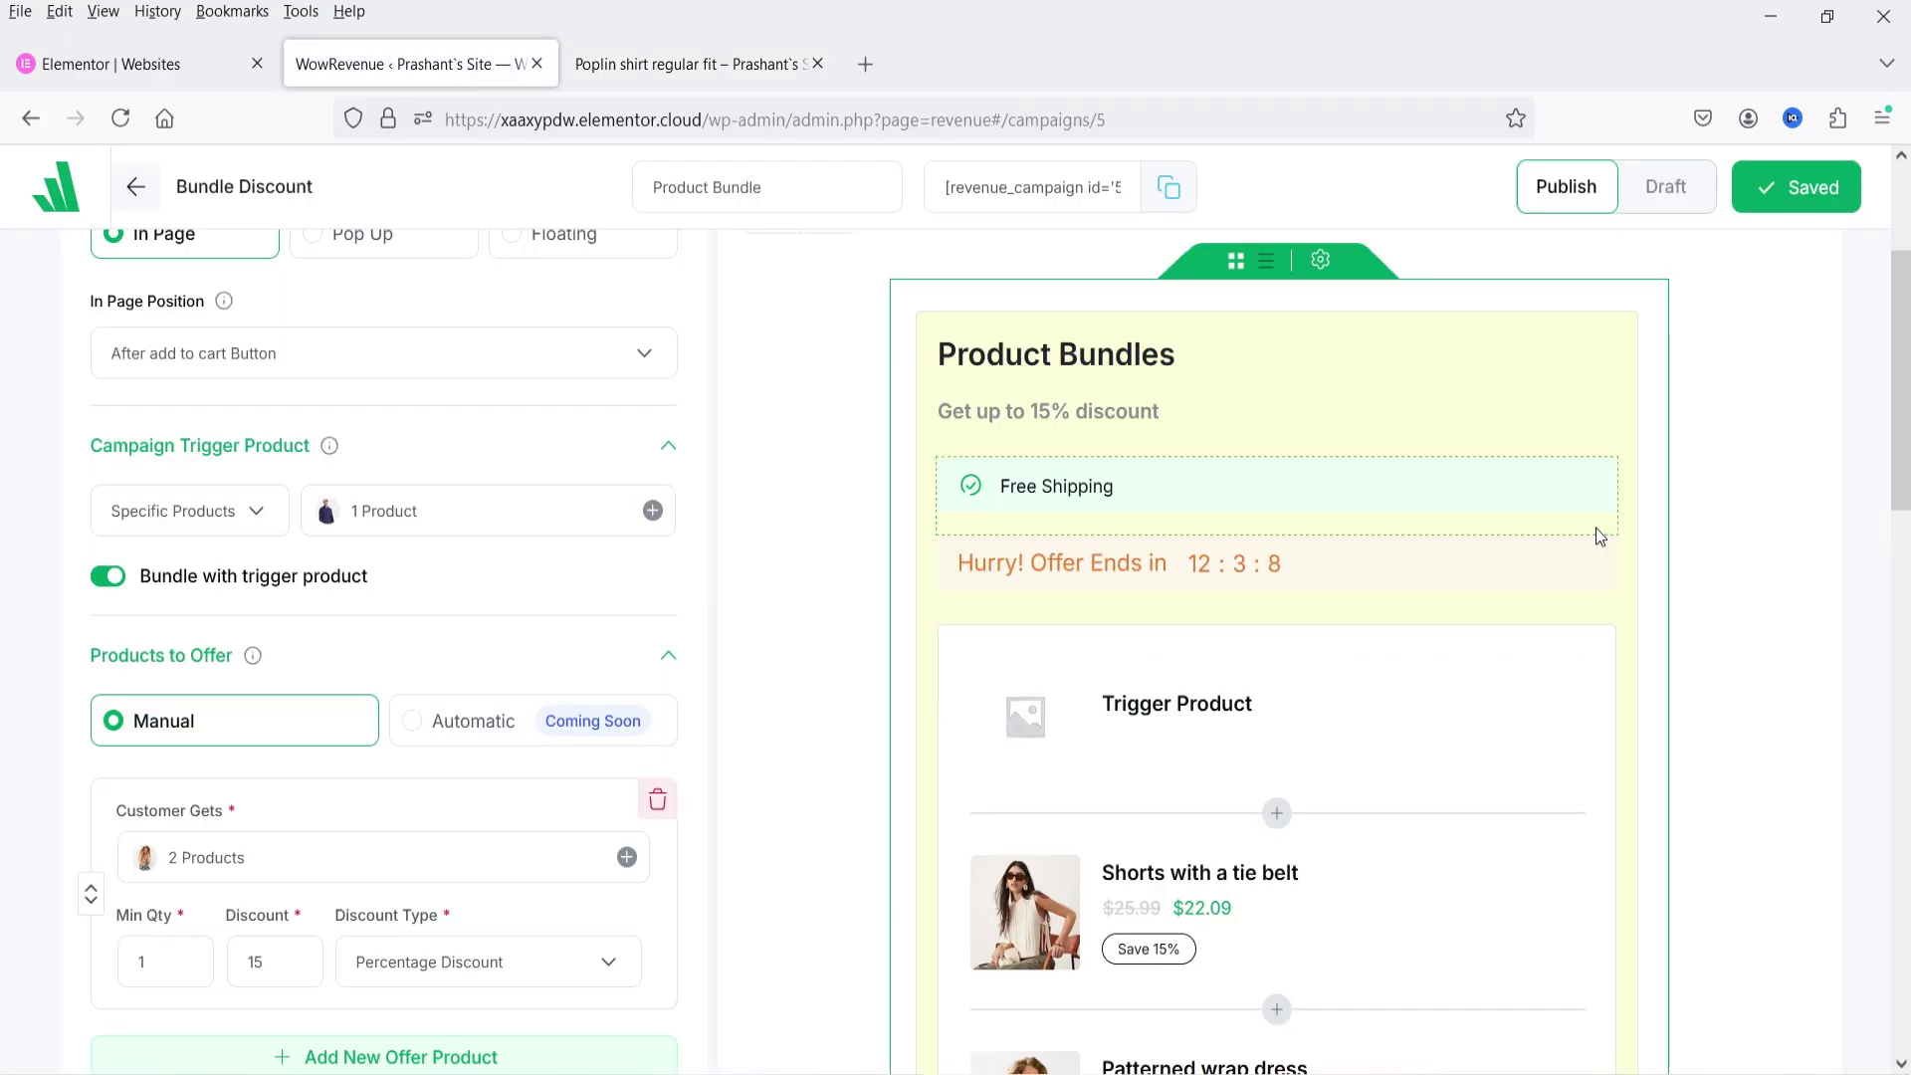